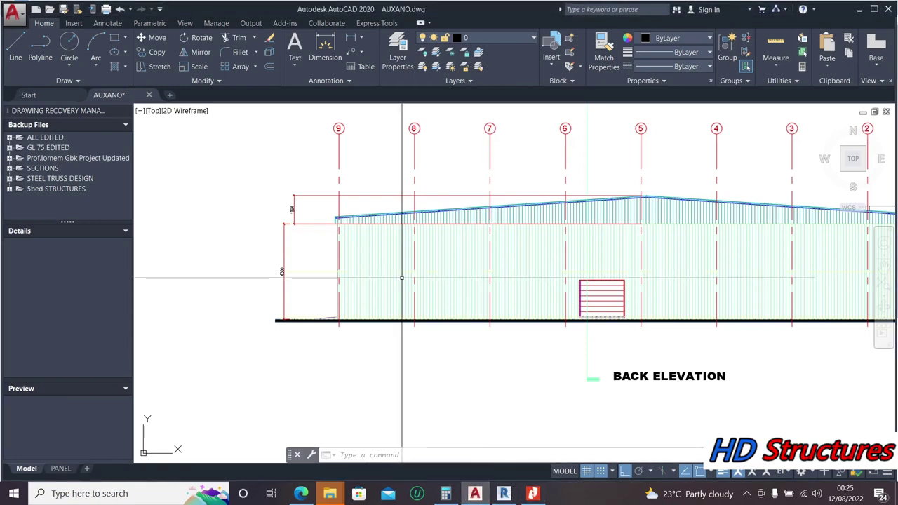
Step: Zoom around the AUXANO back elevation and building sections in AutoCAD, then bring Revit forward
scroll(428, 299, "down", 6)
scroll(377, 281, "up", 3)
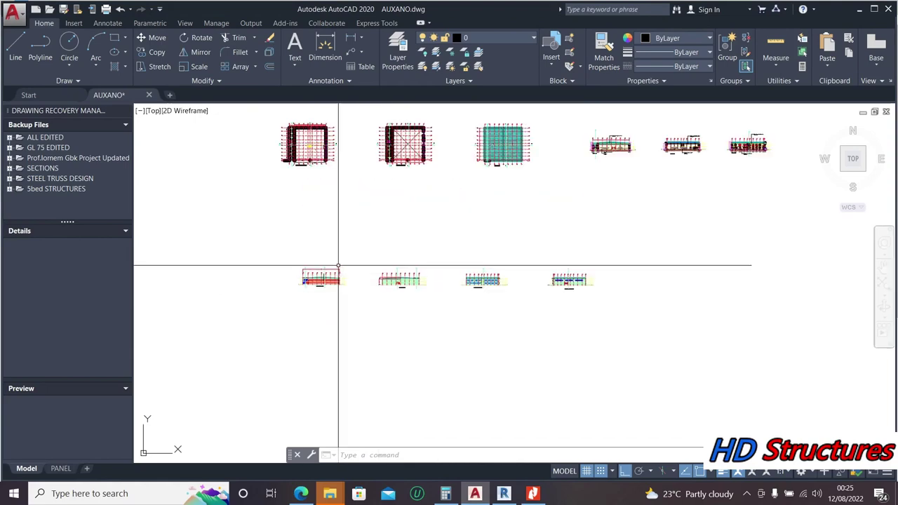
scroll(578, 281, "up", 10)
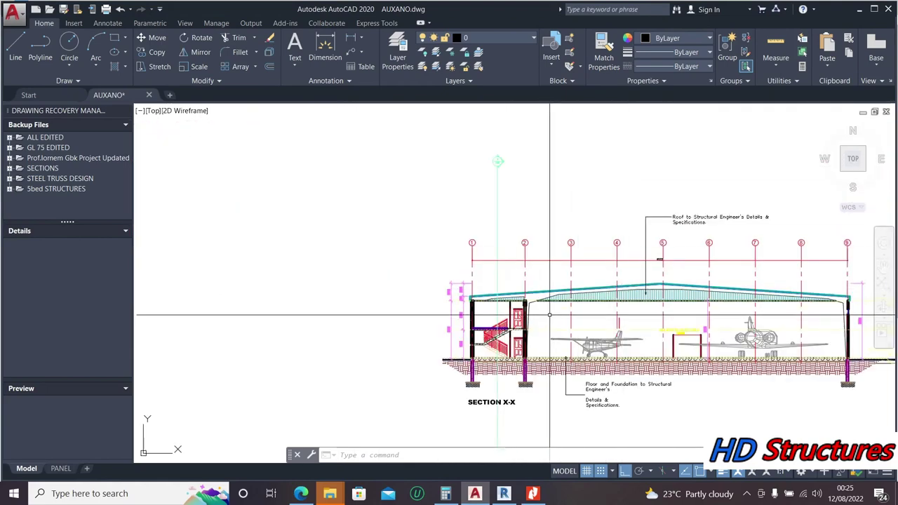
scroll(652, 309, "up", 2)
scroll(653, 255, "down", 8)
scroll(604, 254, "up", 3)
scroll(538, 203, "up", 4)
scroll(367, 261, "down", 5)
scroll(372, 260, "up", 4)
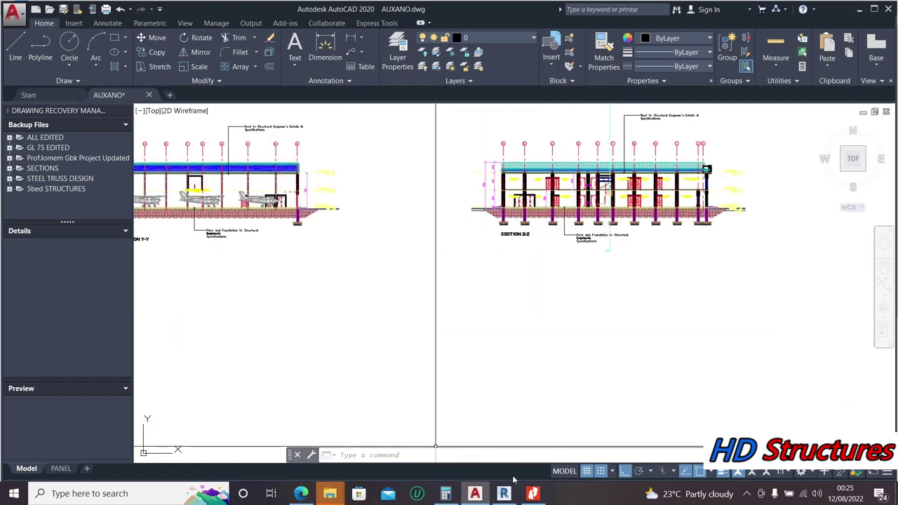
scroll(511, 236, "down", 4)
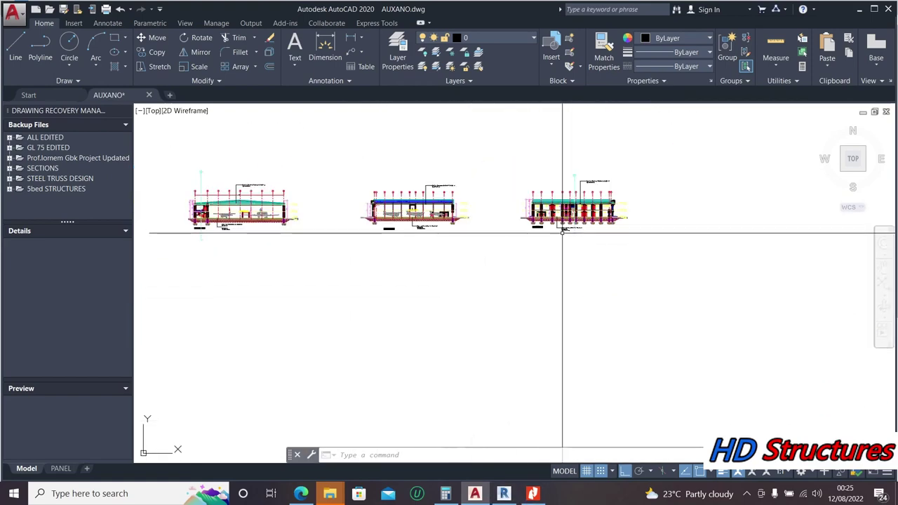
left_click(500, 495)
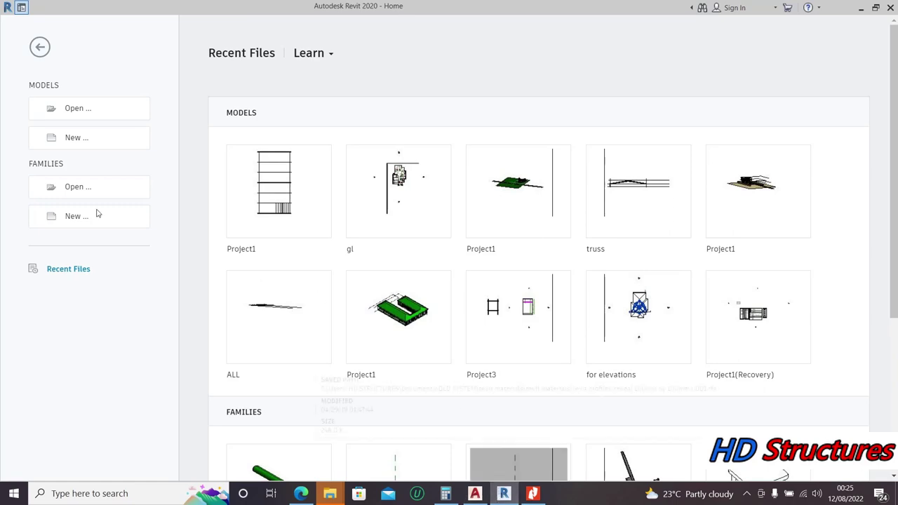
Step: Create a new Project from the Structural Template
left_click(81, 137)
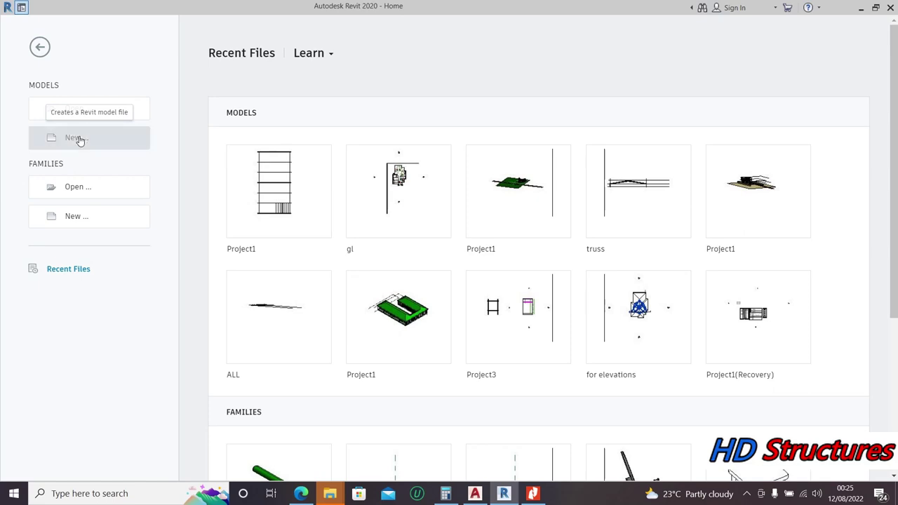
left_click(421, 222)
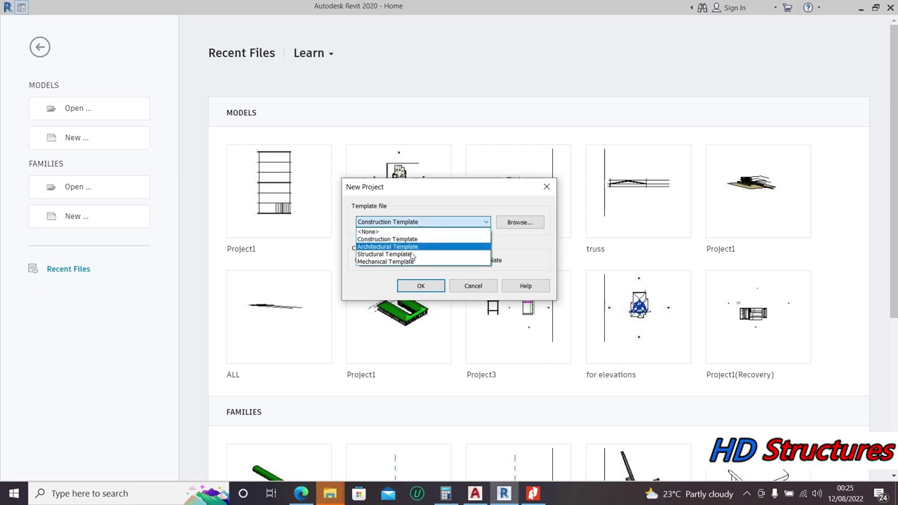
left_click(415, 255)
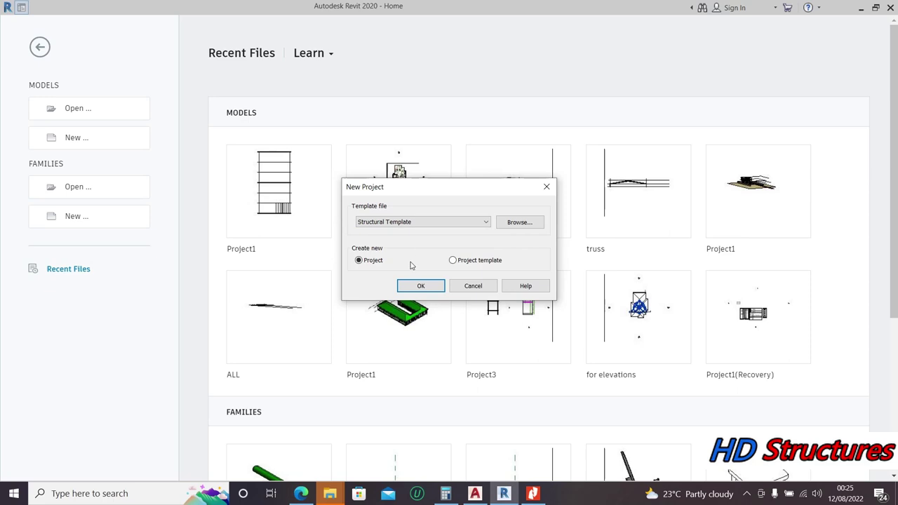
left_click(421, 287)
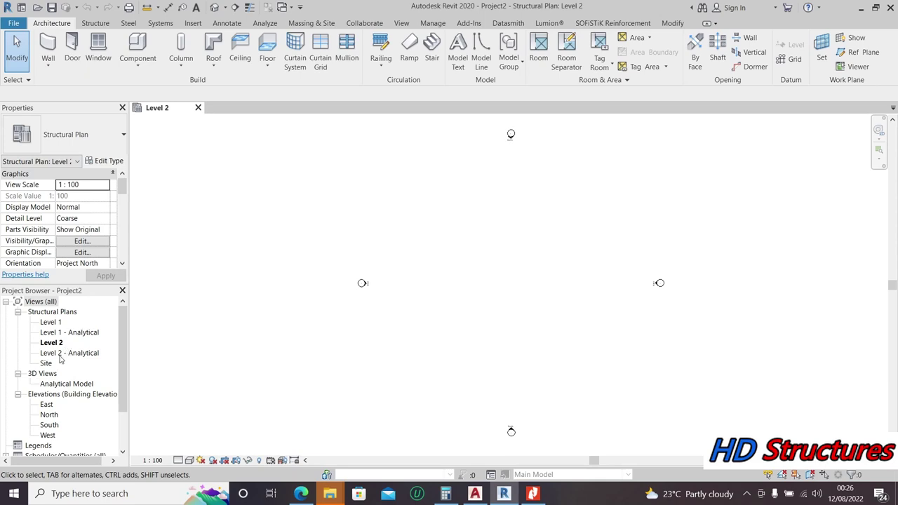
Step: Open the Level 1 structural plan, zoom in, and start the Grid tool
scroll(96, 344, "down", 3)
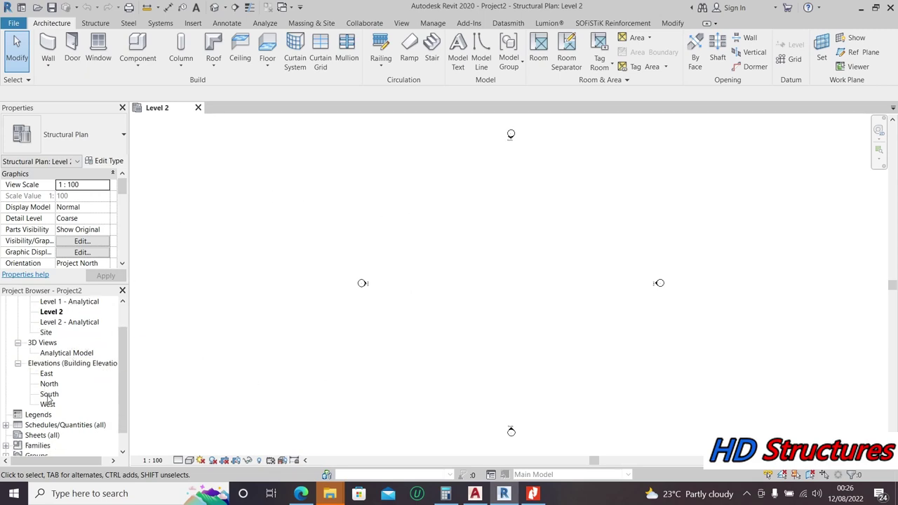
scroll(68, 323, "up", 1)
scroll(55, 322, "up", 1)
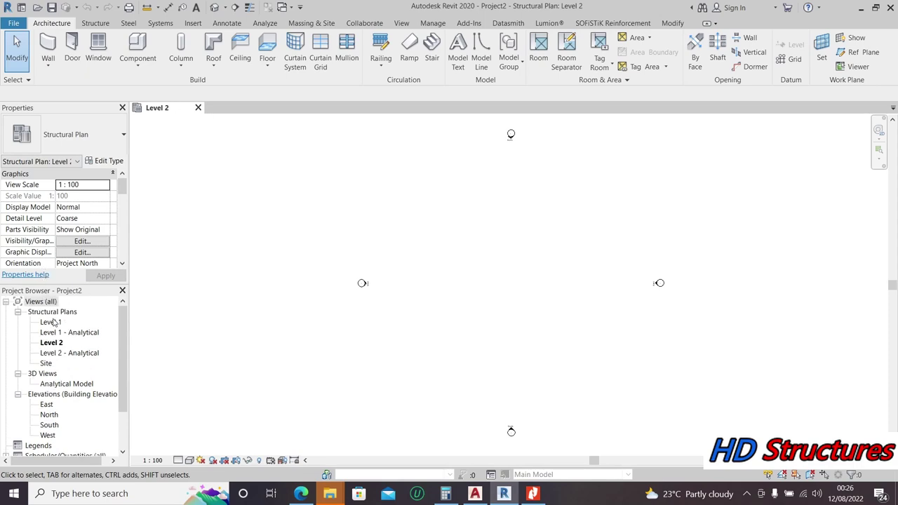
scroll(54, 414, "down", 1)
scroll(56, 416, "up", 1)
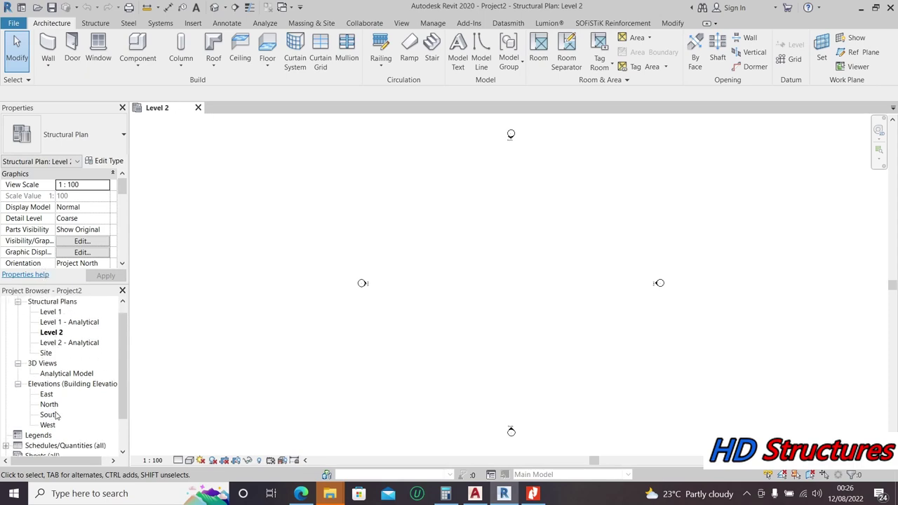
double_click(49, 311)
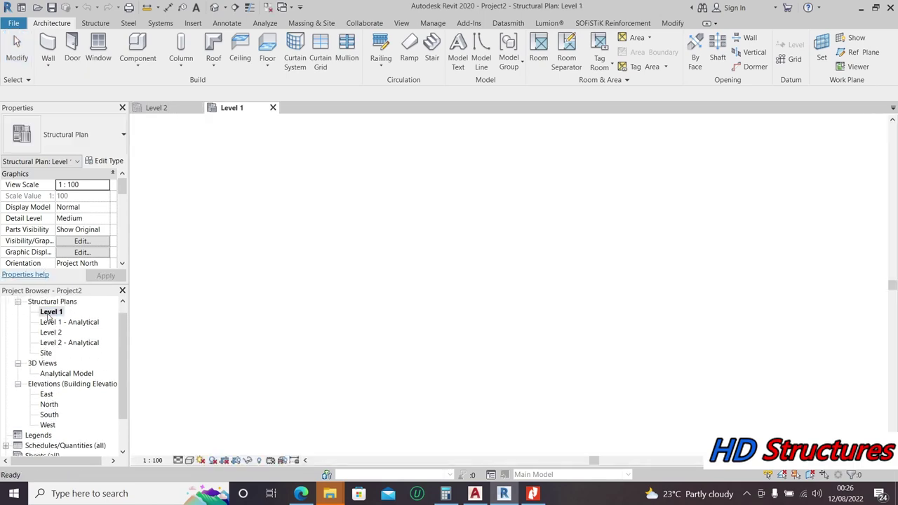
scroll(488, 296, "up", 2)
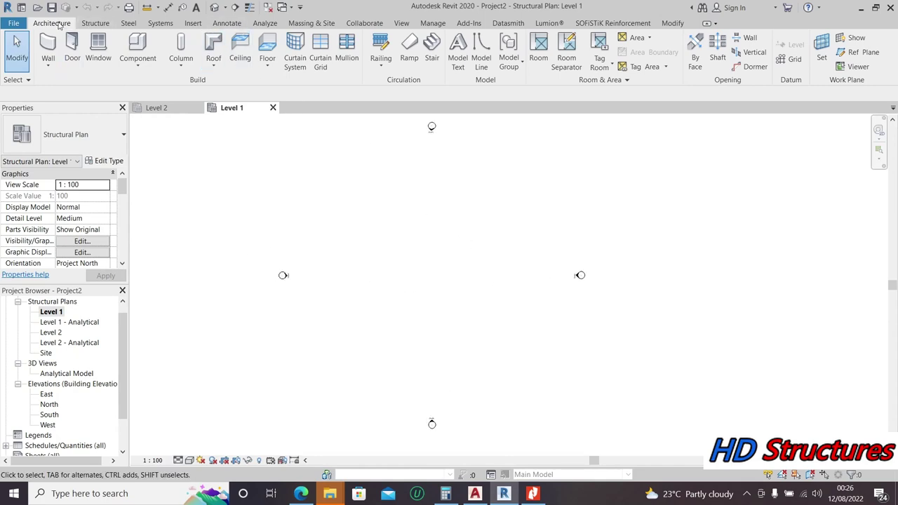
left_click(794, 59)
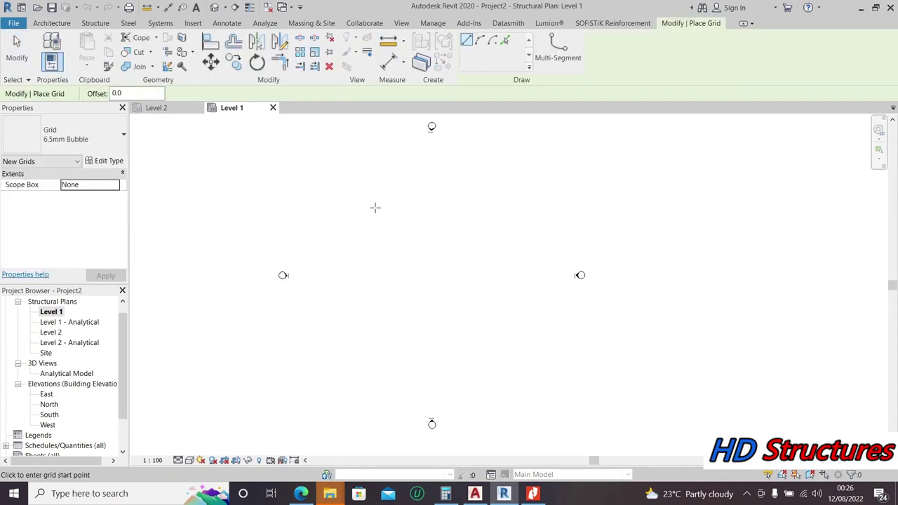
Step: Draw vertical grid 1, then offset grids 2 and 3 from it at 7500 spacing
left_click(355, 347)
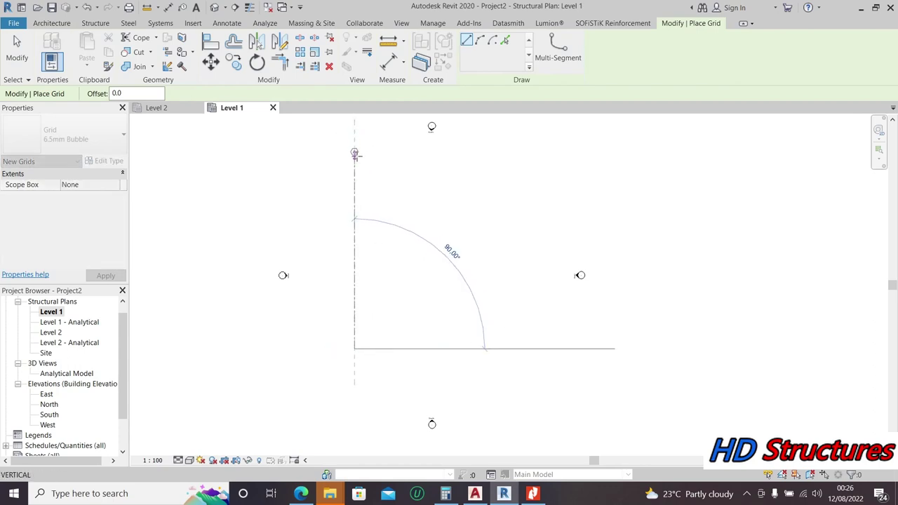
left_click(355, 170)
scroll(352, 158, "up", 2)
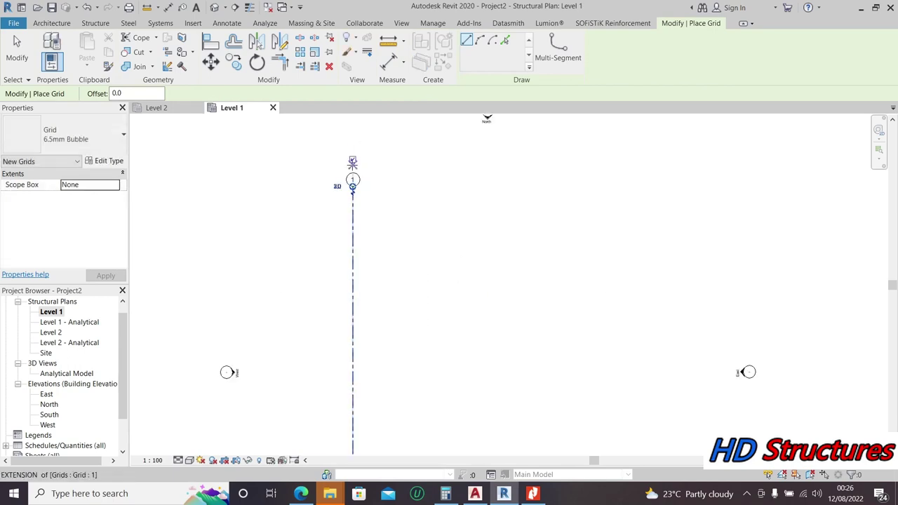
left_click(505, 40)
left_click(137, 93)
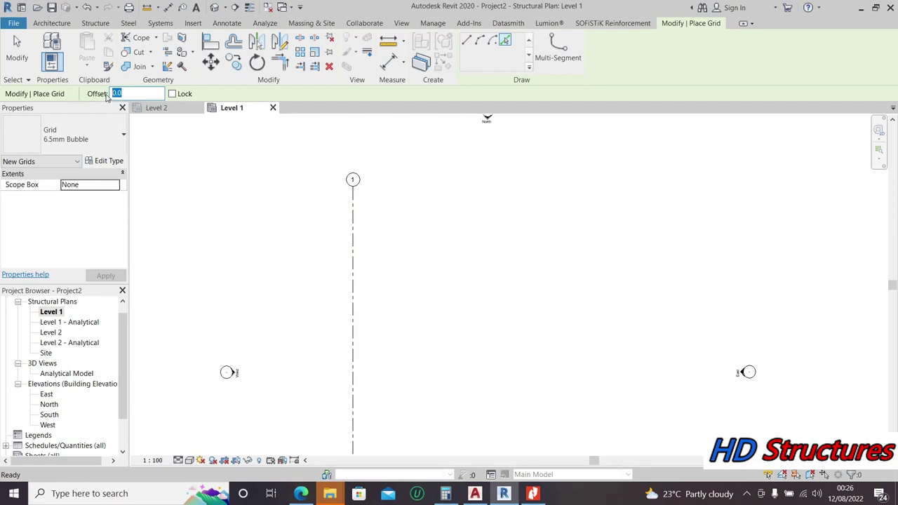
type("7500")
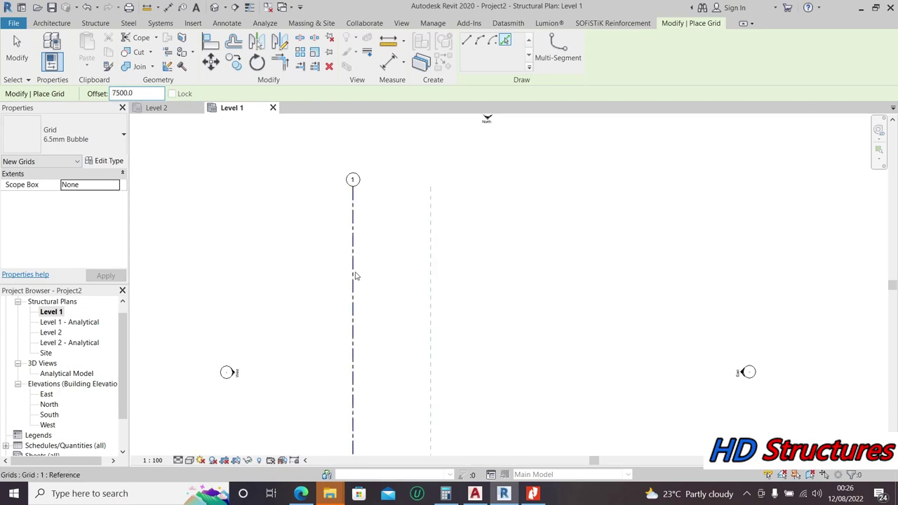
left_click(354, 275)
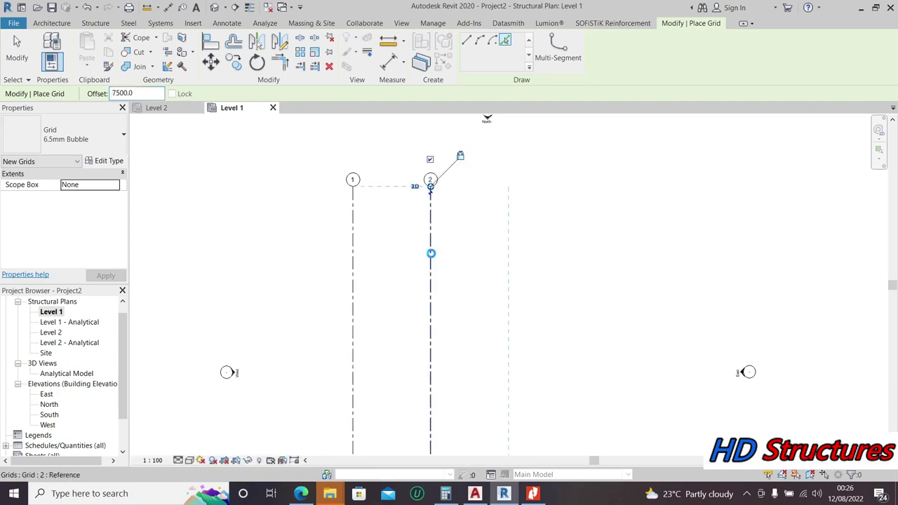
left_click(431, 253)
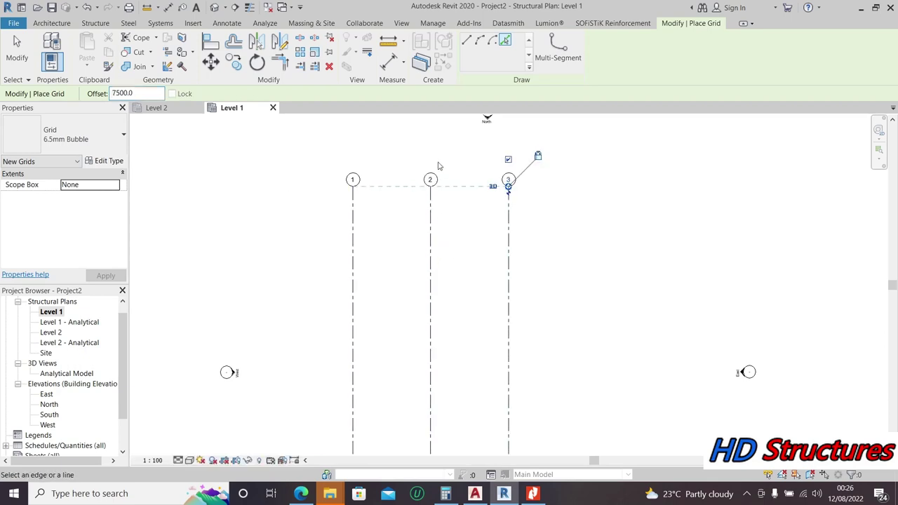
Step: Reset the offset to 0, draw a horizontal grid across grids 1–3, and select its label
left_click(466, 40)
left_click_drag(149, 93, 105, 94)
type("0")
scroll(344, 277, "down", 2)
left_click(480, 357)
scroll(450, 360, "up", 1)
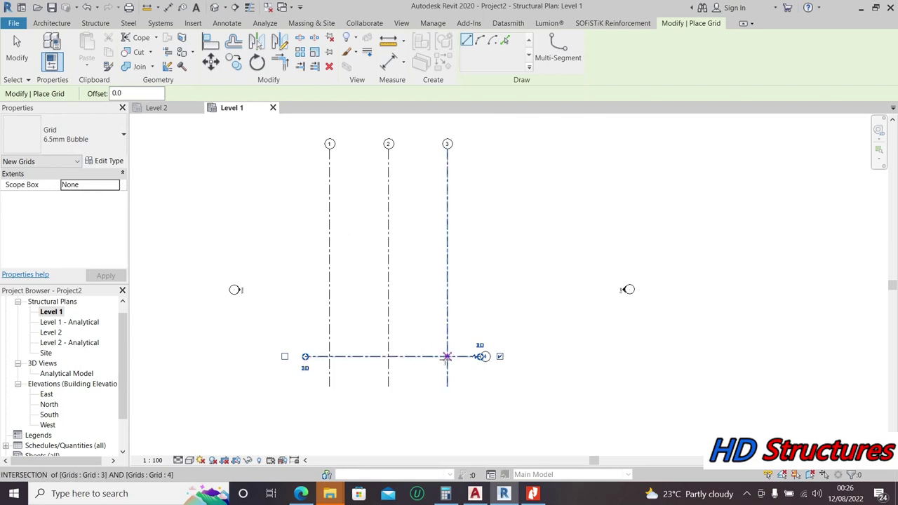
key("Escape")
key("Escape")
left_click(479, 356)
scroll(472, 360, "up", 2)
scroll(472, 361, "up", 2)
left_click(476, 356)
Step: Rename the horizontal grid's bubble to A
type("A")
key("Return")
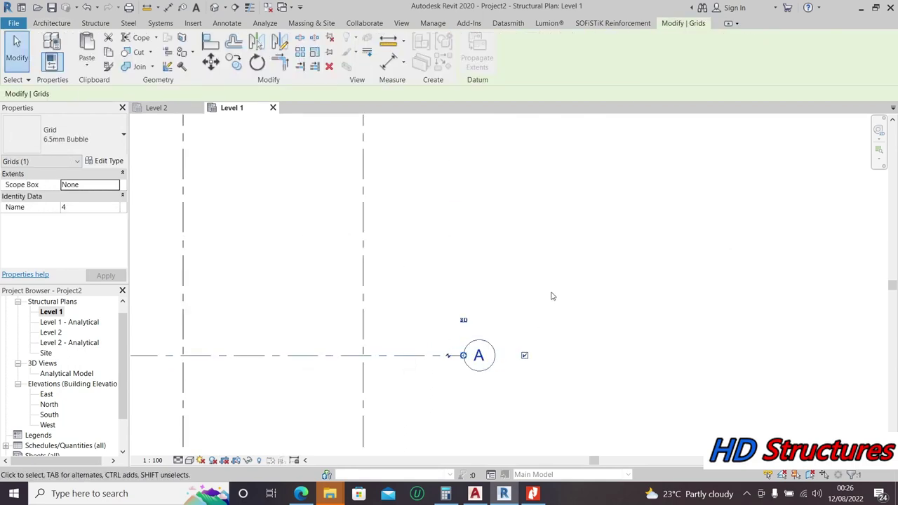
scroll(543, 301, "down", 4)
scroll(404, 321, "down", 2)
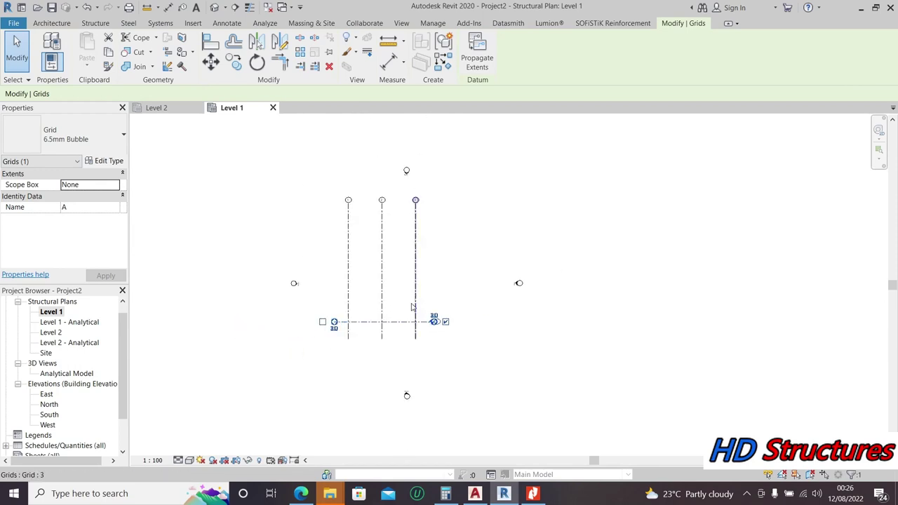
Step: Add horizontal grids above grid A at 5000 mm offset using Create Similar
right_click(391, 320)
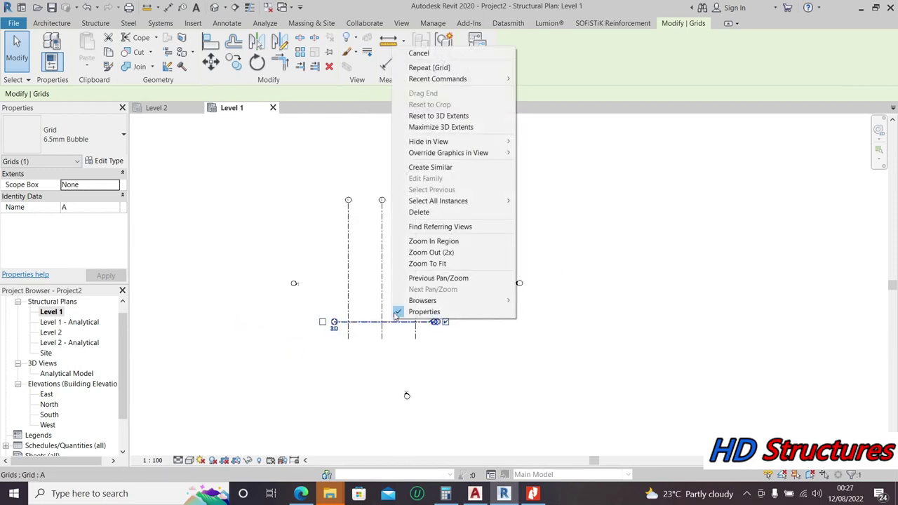
left_click(432, 166)
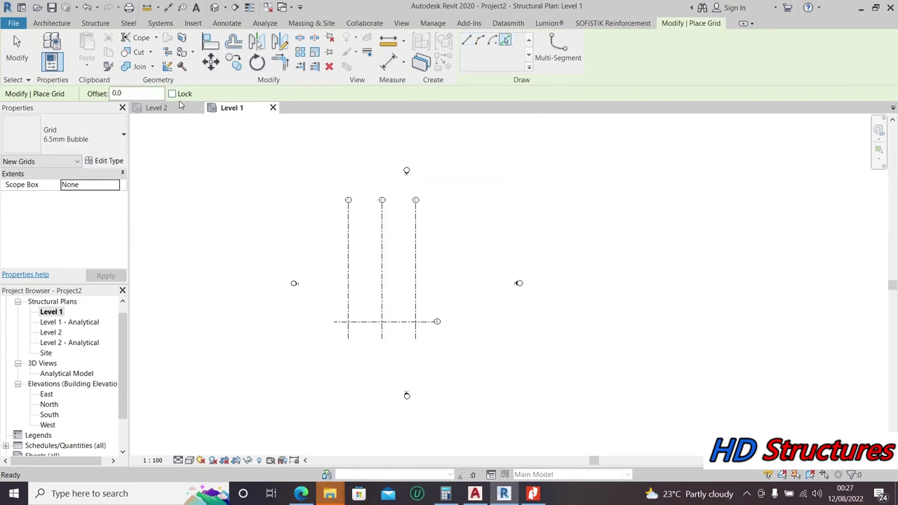
left_click_drag(126, 93, 102, 93)
type("5000")
key("Return")
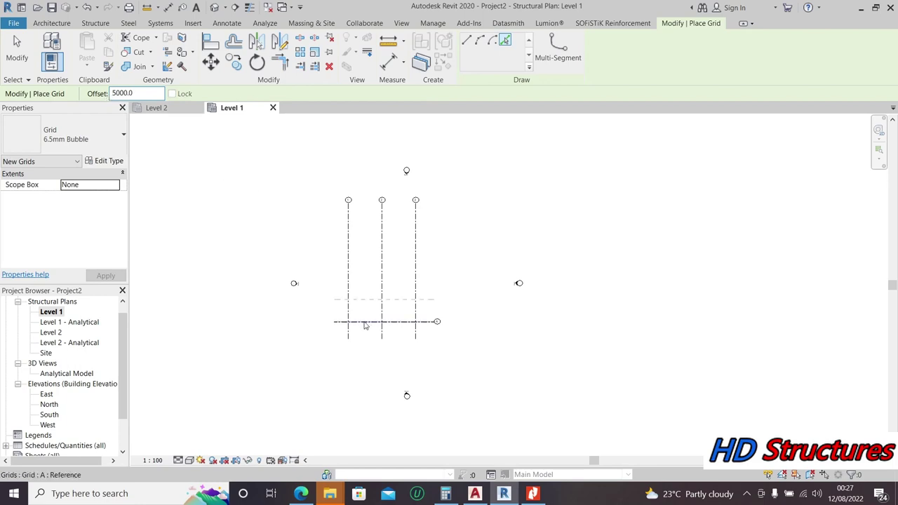
left_click(360, 299)
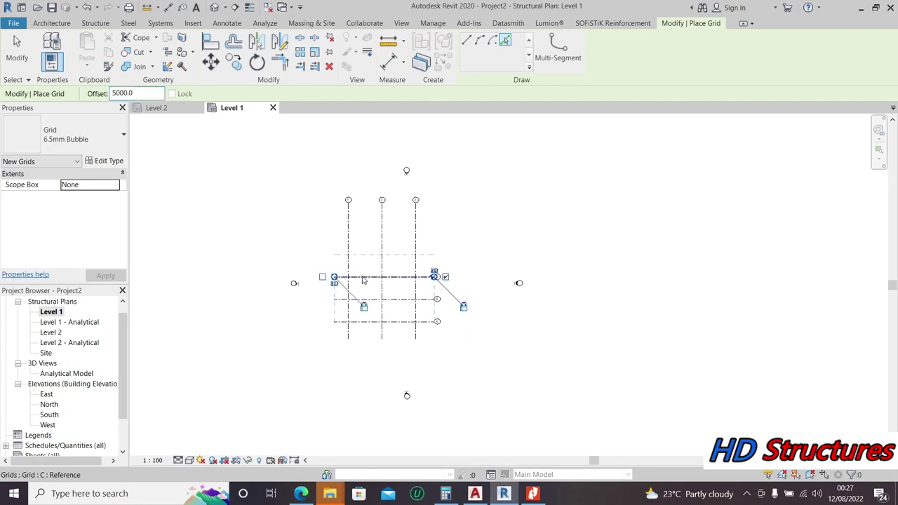
left_click(361, 278)
left_click(365, 254)
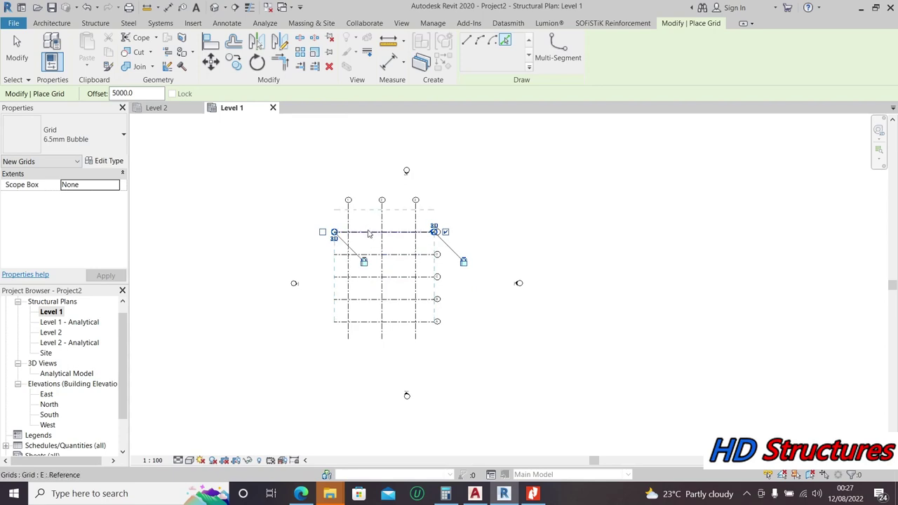
left_click(369, 232)
key("Escape")
key("Escape")
scroll(378, 209, "up", 3)
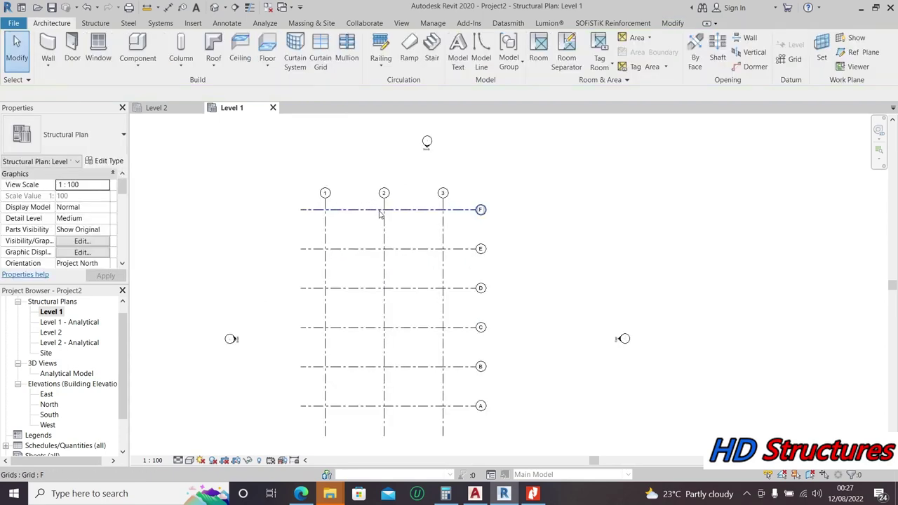
Step: In the North elevation, lengthen Level 2 and set it 4500 above Level 1
double_click(49, 405)
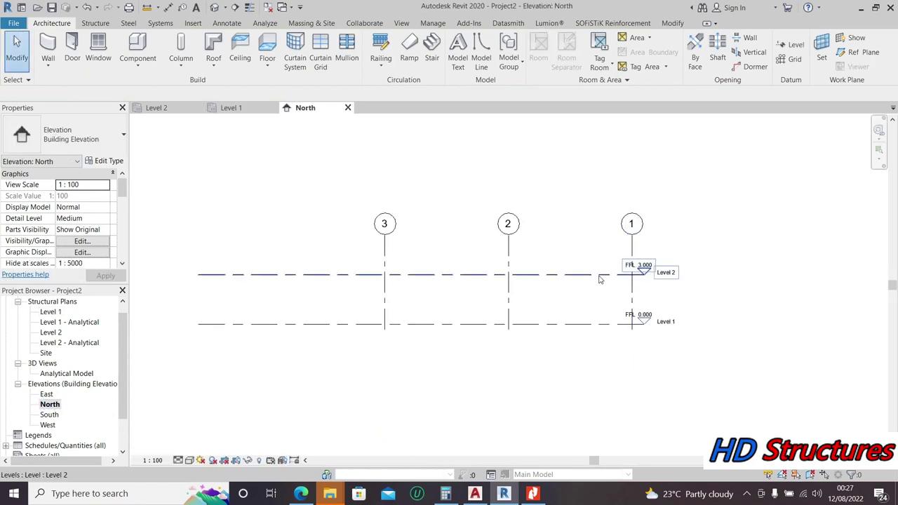
left_click(637, 272)
left_click_drag(723, 275, 761, 274)
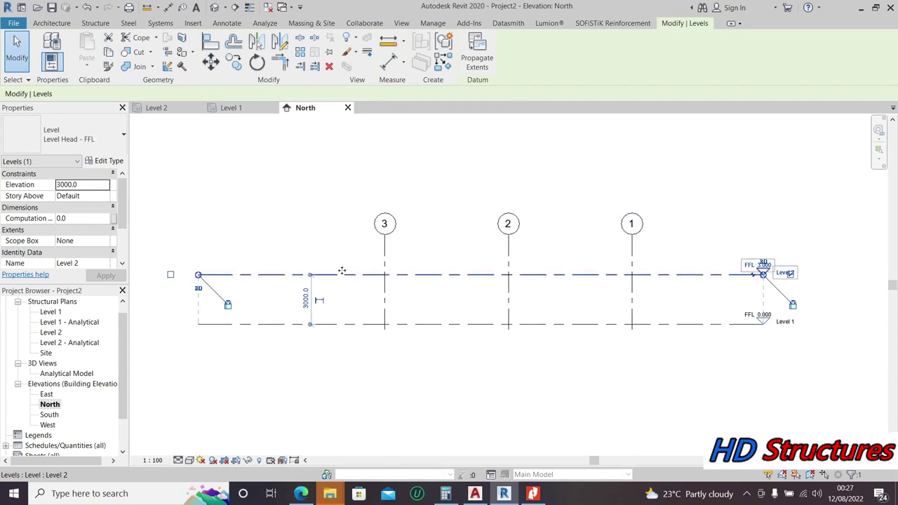
scroll(337, 271, "up", 1)
left_click(297, 307)
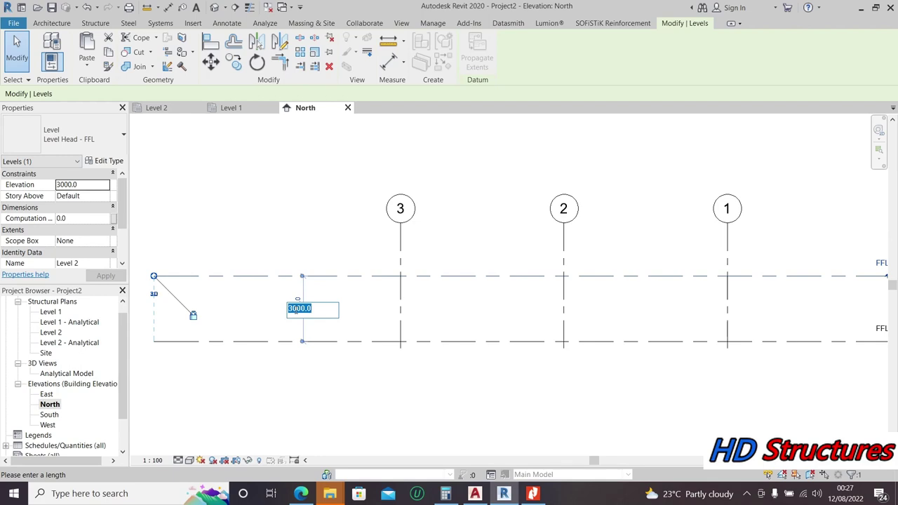
type("4500")
key("Return")
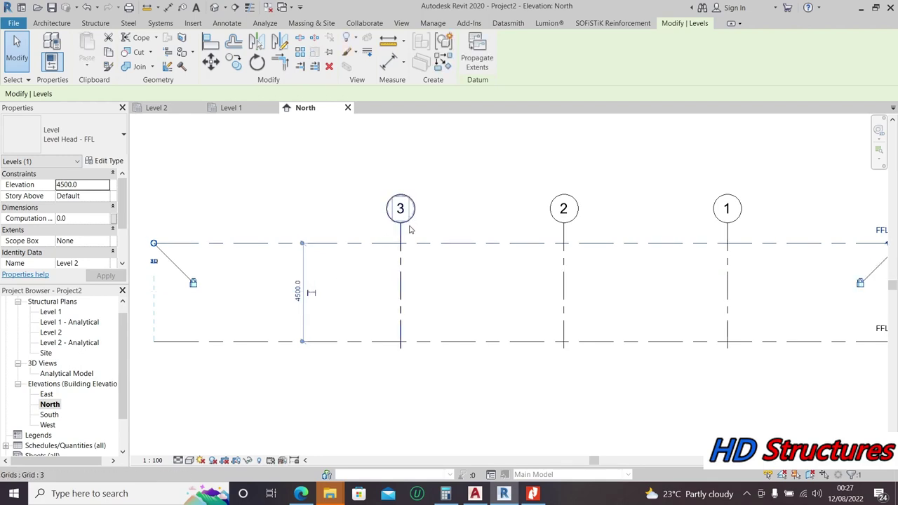
Step: Extend the grid lines upward past the levels
left_click(401, 237)
scroll(337, 386, "down", 2)
left_click_drag(373, 291, 374, 214)
scroll(345, 312, "up", 1)
Step: Draw Level 3 above Level 2 using Create Similar
left_click(345, 301)
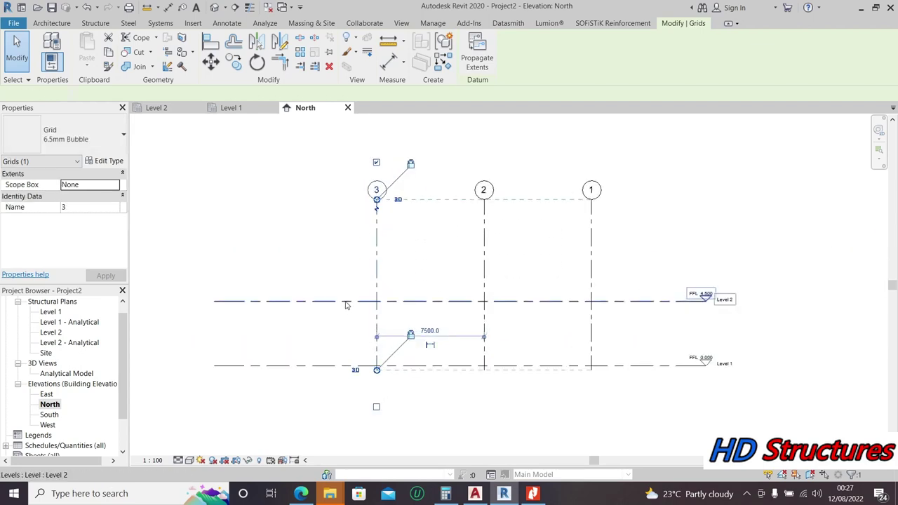
scroll(345, 302, "up", 1)
right_click(346, 301)
left_click(386, 151)
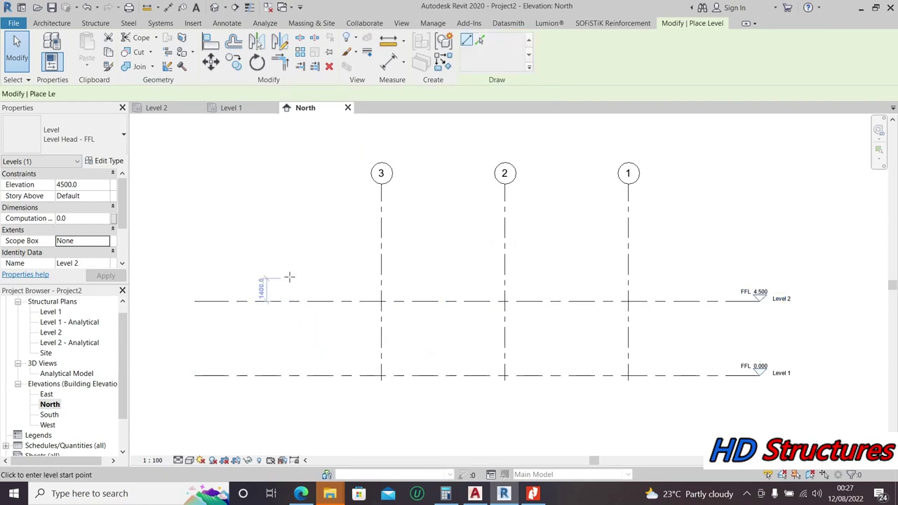
left_click(306, 263)
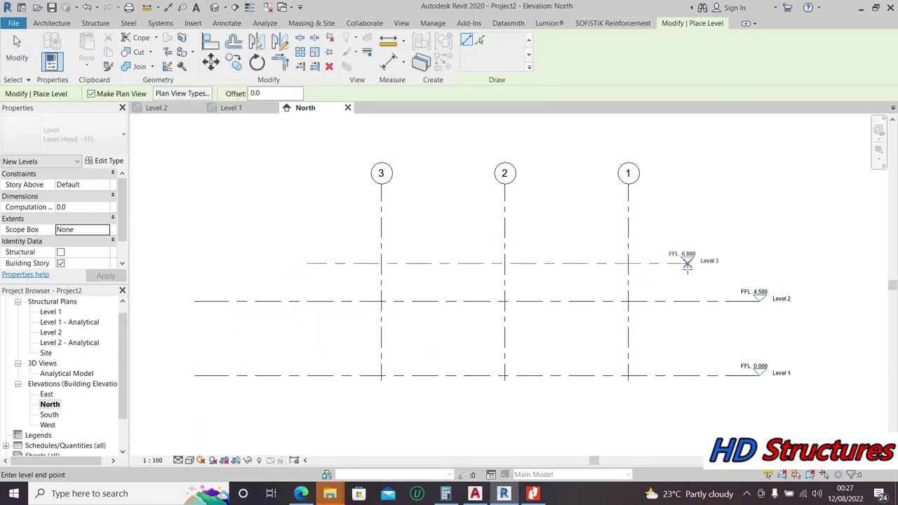
left_click(692, 263)
key("Escape")
Step: Check Level 3's spacing above Level 2, then switch to the steel manual PDF
key("Escape")
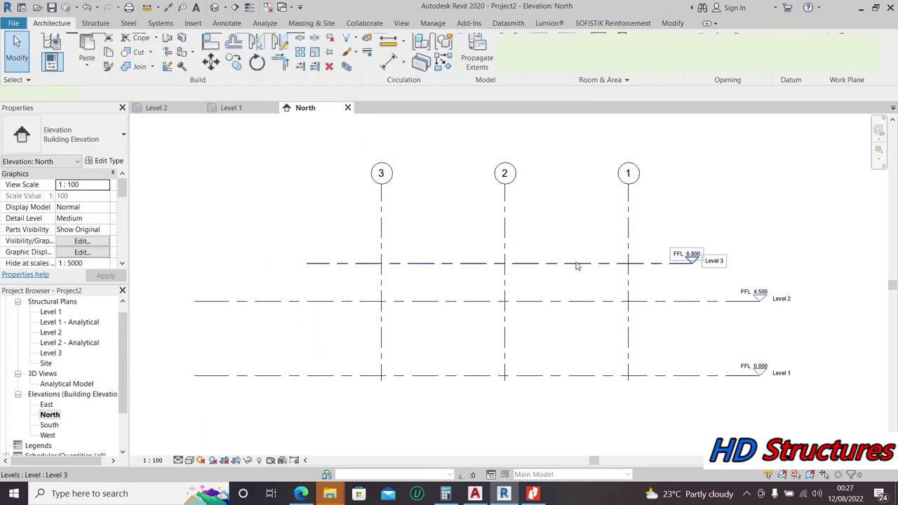
left_click(576, 262)
scroll(372, 277, "up", 1)
left_click(380, 282)
key("Escape")
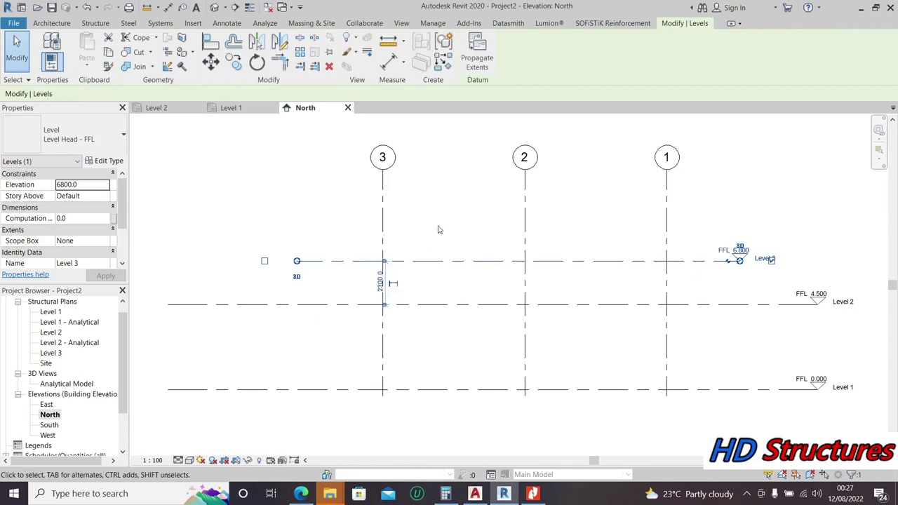
scroll(440, 233, "down", 1)
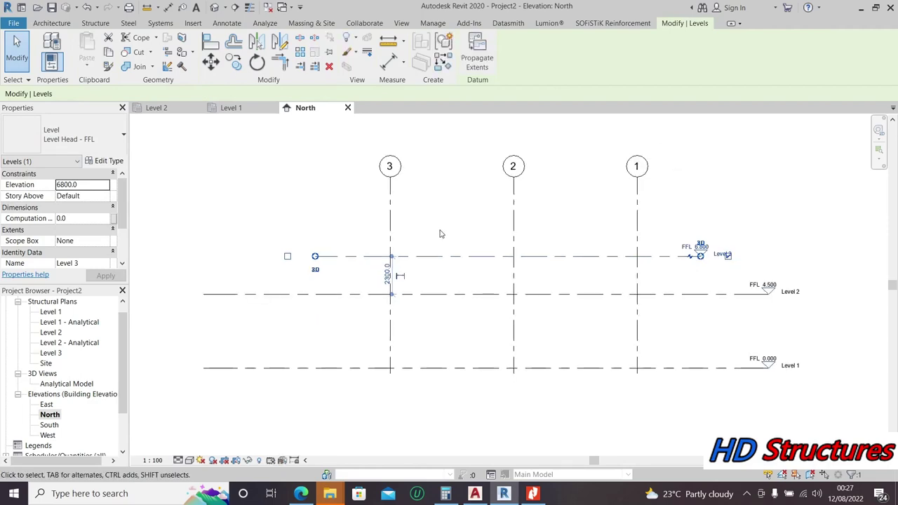
left_click(533, 493)
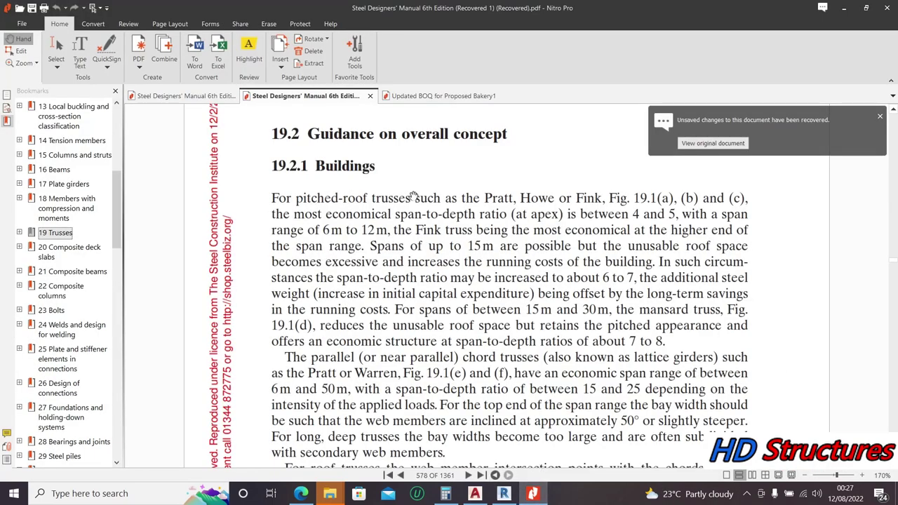
scroll(359, 139, "up", 2)
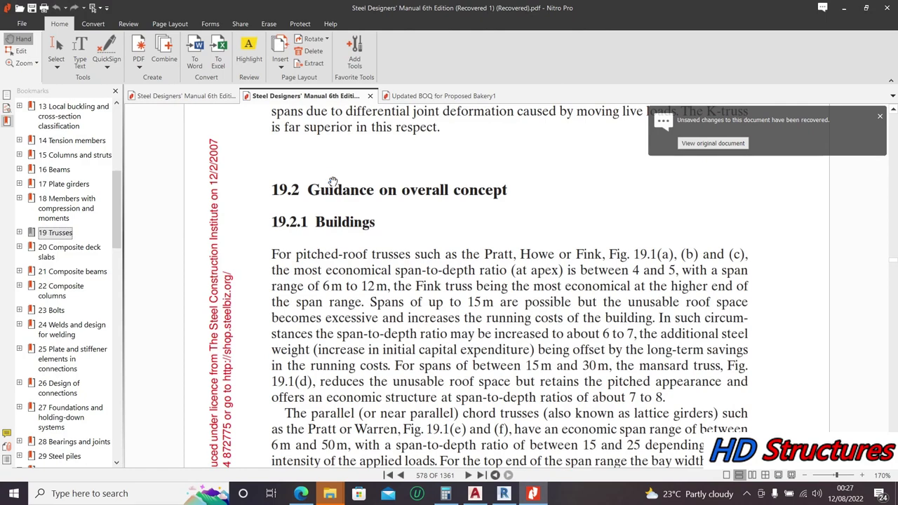
scroll(386, 234, "down", 2)
scroll(384, 205, "down", 1)
scroll(384, 214, "up", 1)
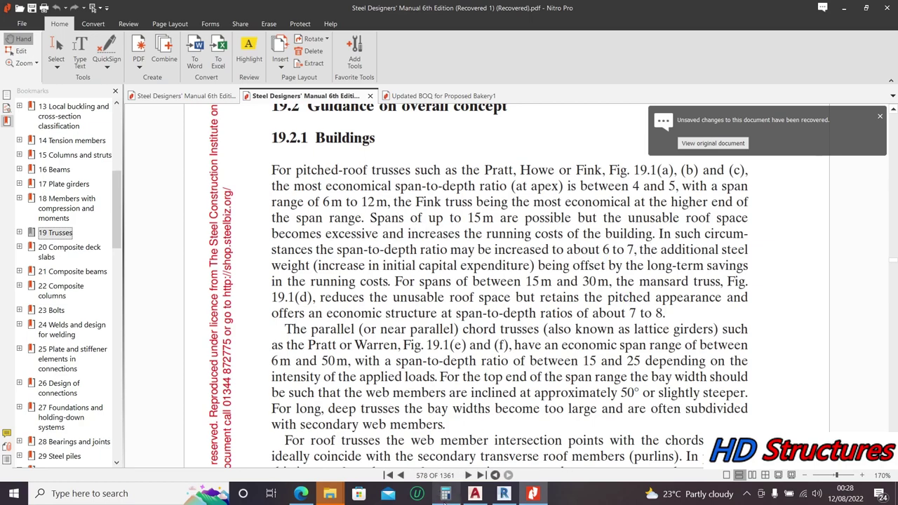
left_click(445, 494)
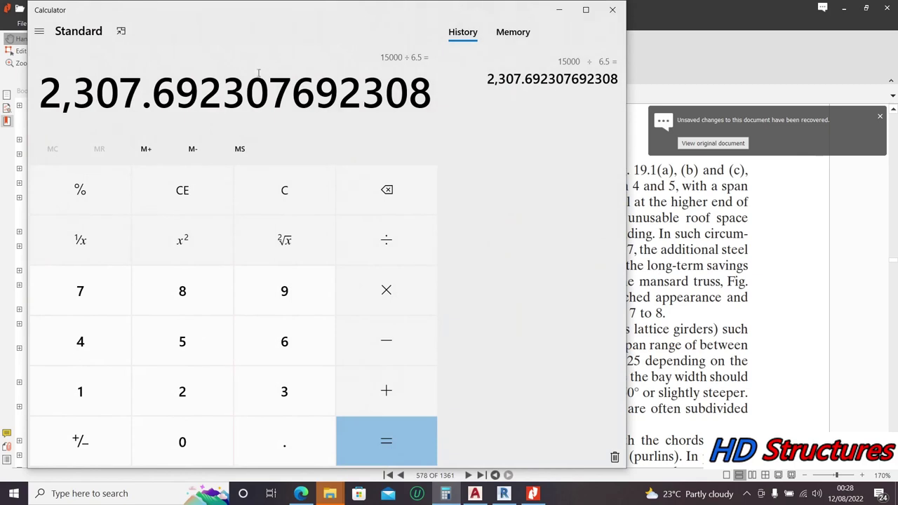
Step: Calculate 15000 ÷ 6.5 in Calculator, then minimize it and return to Revit
left_click(279, 184)
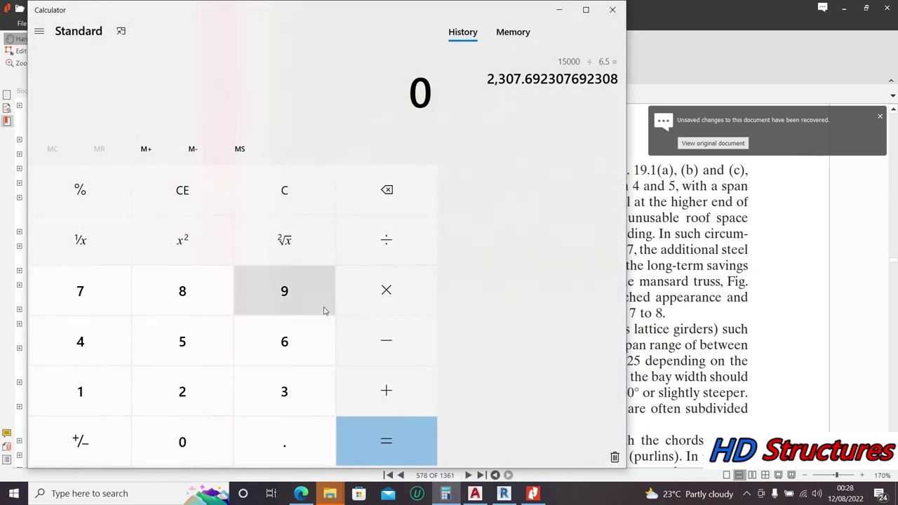
left_click(121, 373)
left_click(156, 356)
double_click(184, 436)
left_click(186, 437)
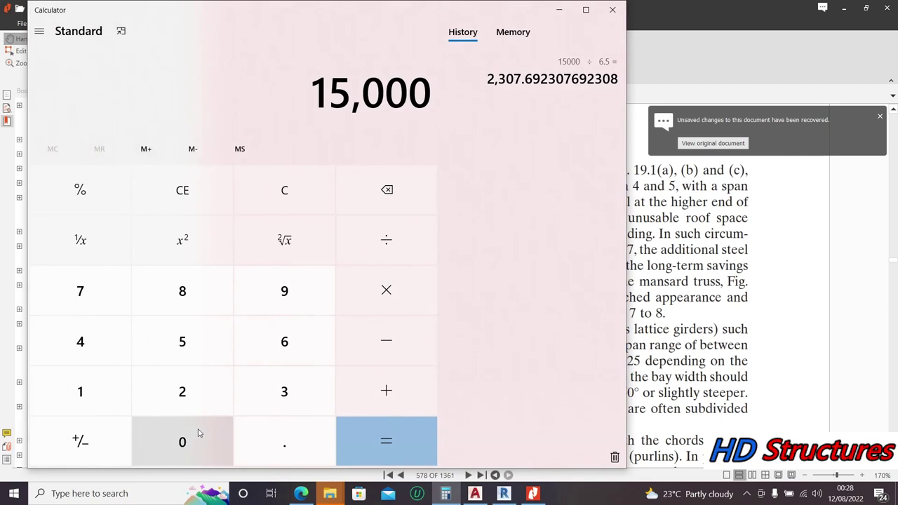
left_click(397, 240)
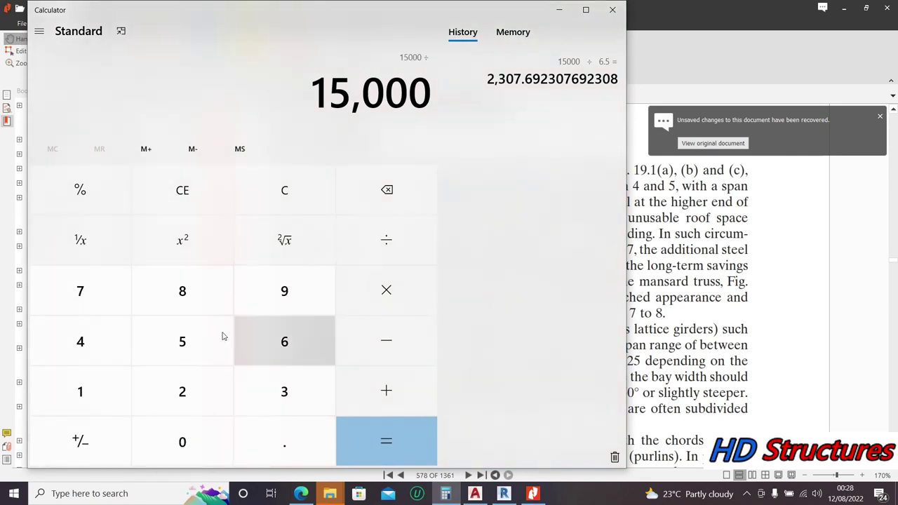
left_click(277, 347)
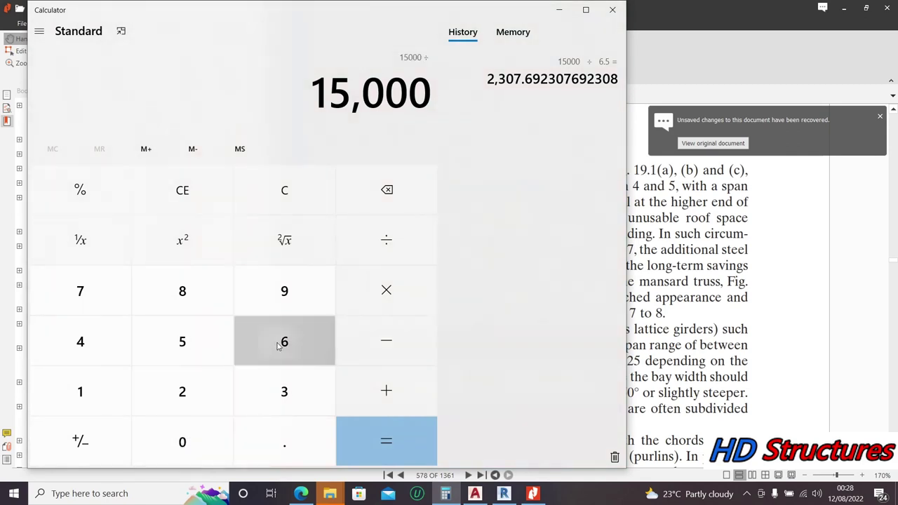
left_click(281, 449)
left_click(198, 349)
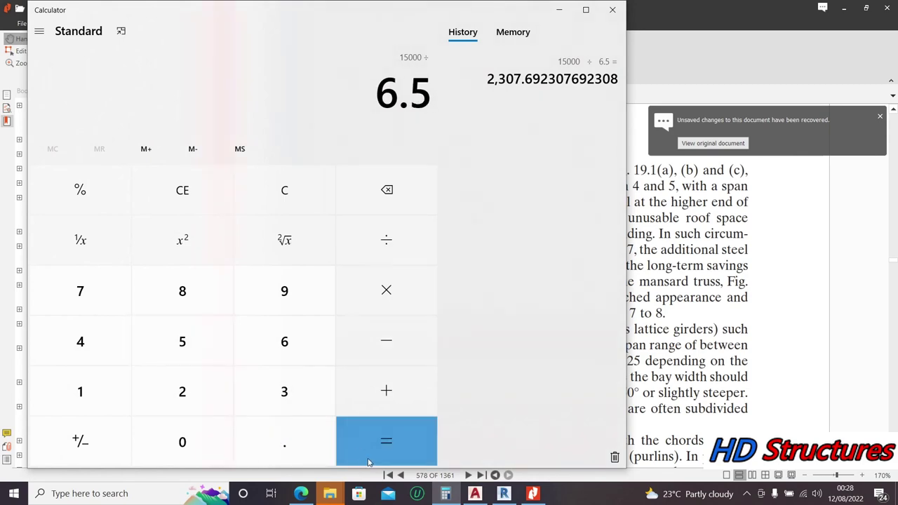
left_click(366, 456)
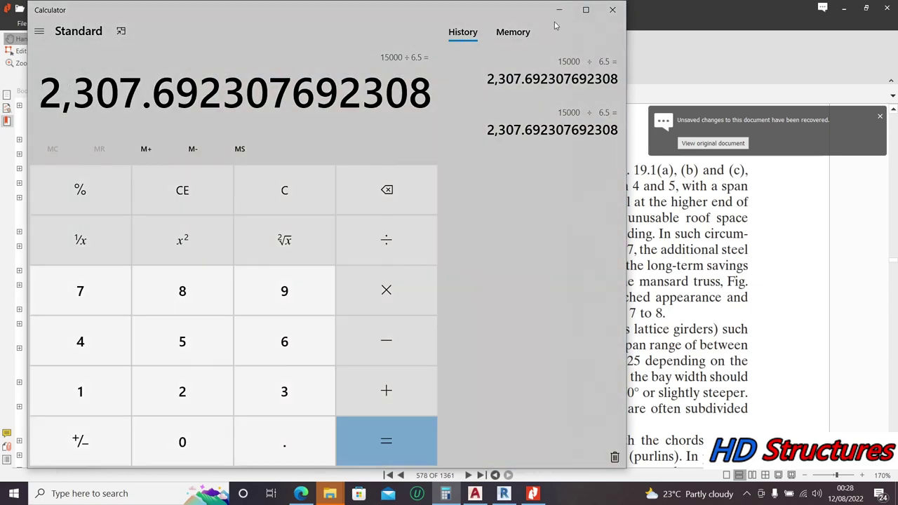
left_click(559, 10)
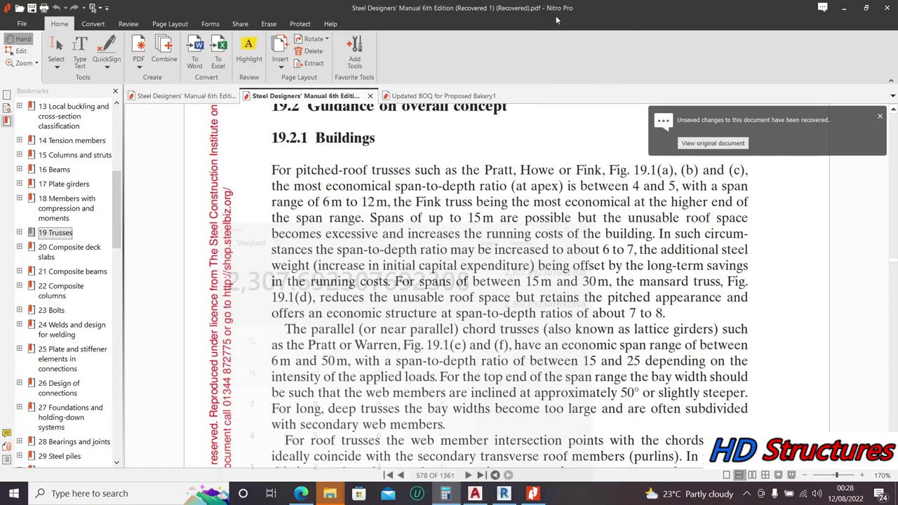
left_click(504, 493)
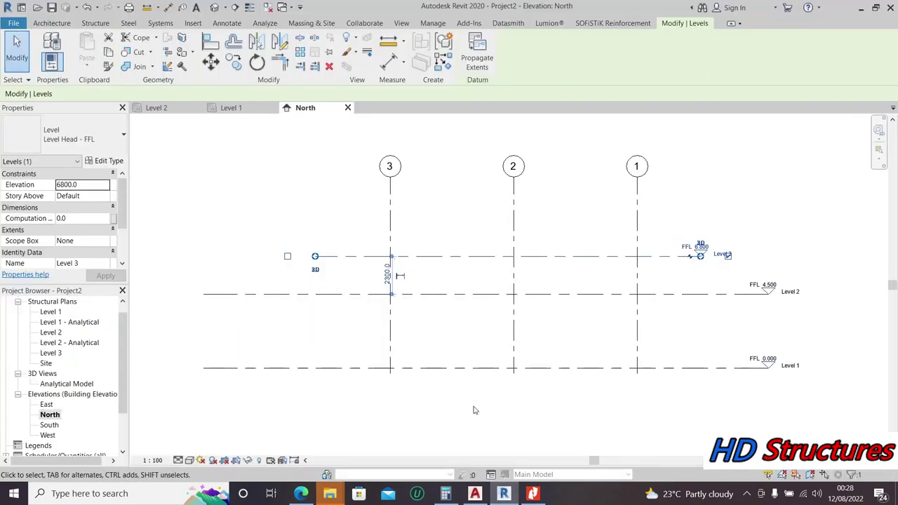
Step: Set Level 3 2000 above Level 2, moving it to 6500
left_click(387, 275)
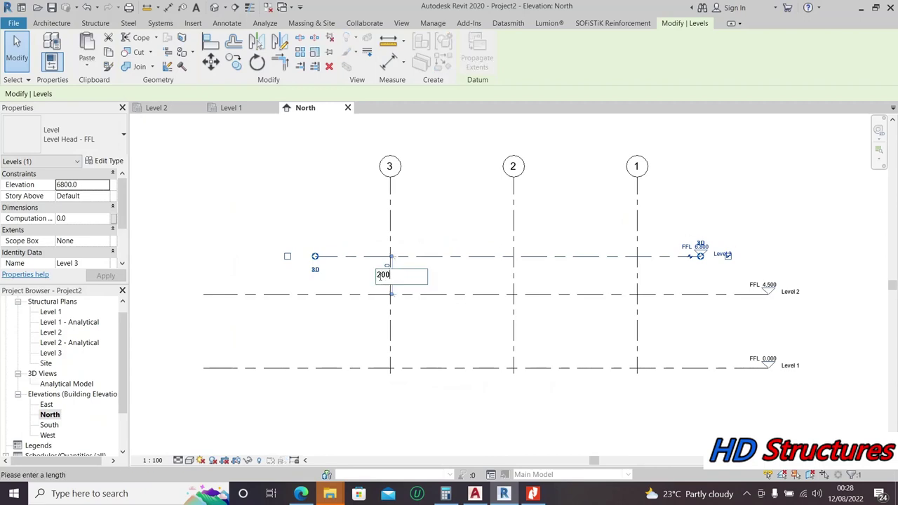
key("Return")
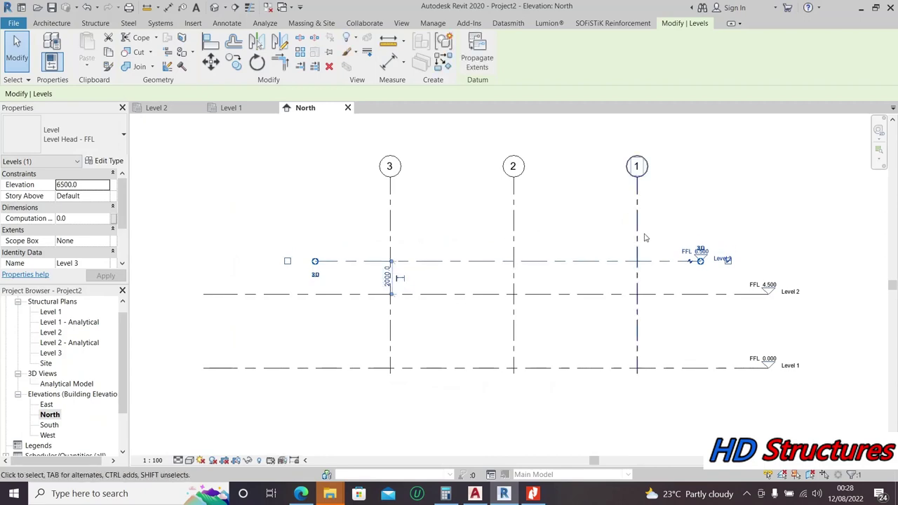
key("Escape")
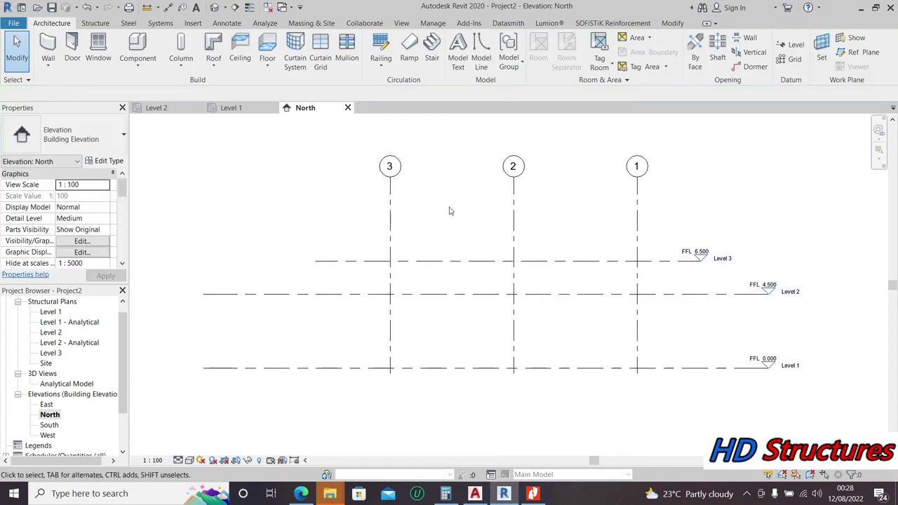
Step: Open the Level 1 structural plan
scroll(414, 238, "down", 2)
scroll(37, 352, "up", 1)
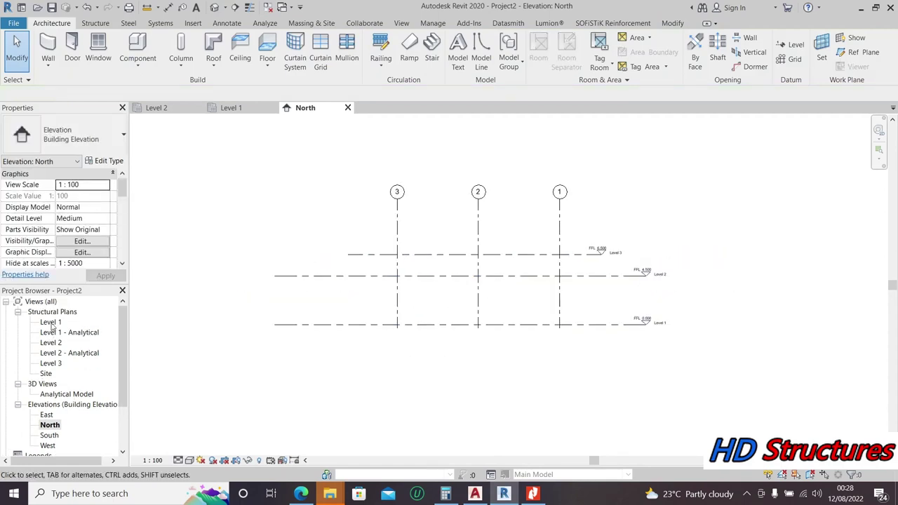
double_click(51, 324)
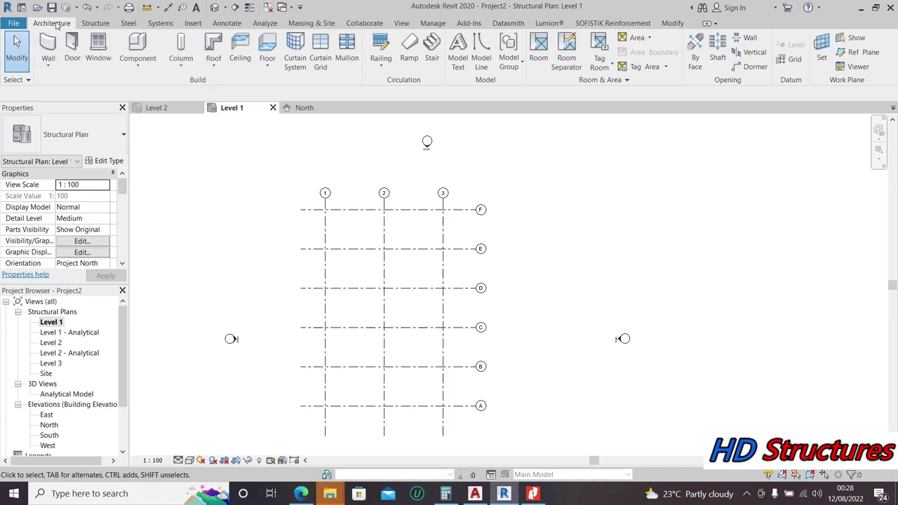
Step: Start the Structural Column tool with the column height set to Level 2
left_click(97, 23)
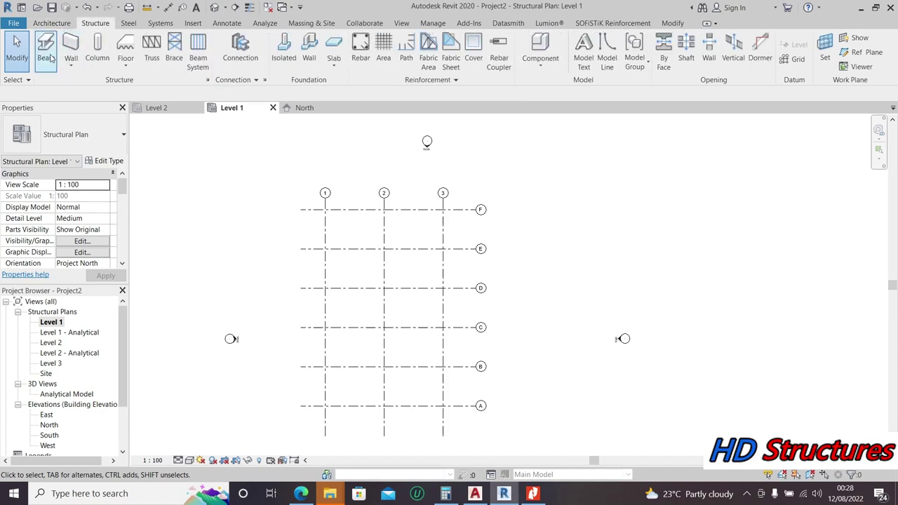
left_click(96, 47)
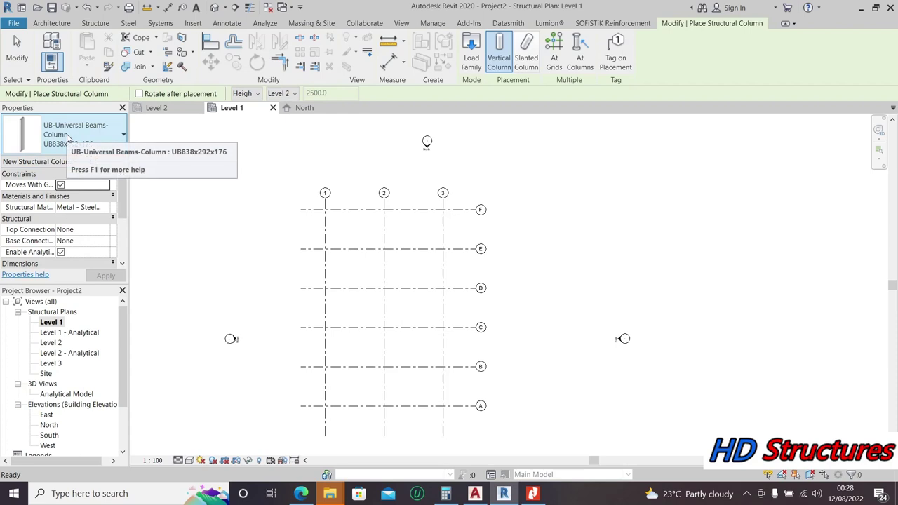
left_click(279, 94)
left_click(279, 94)
left_click(245, 93)
left_click(251, 96)
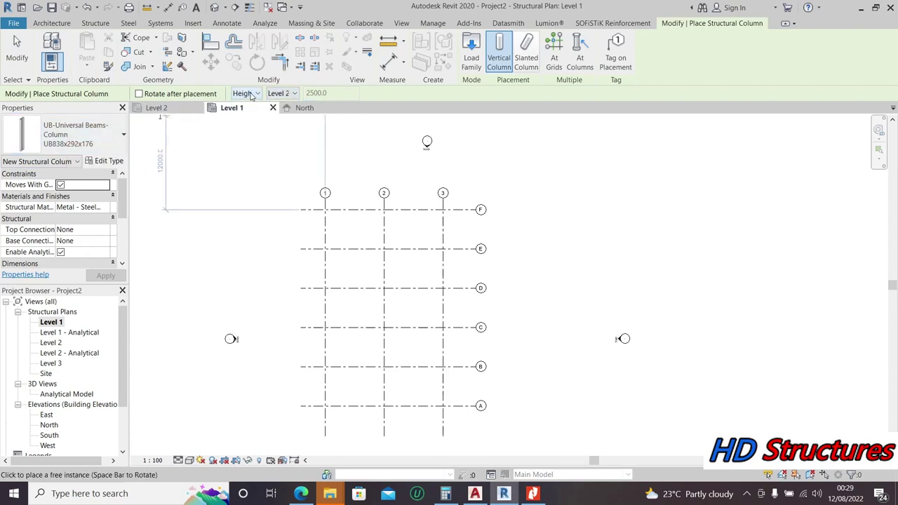
left_click(289, 94)
left_click(287, 117)
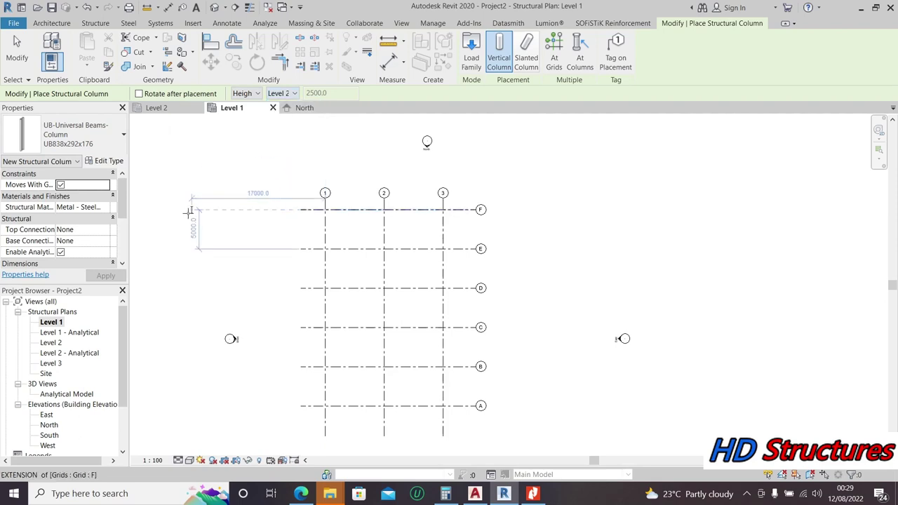
scroll(325, 405, "up", 4)
scroll(325, 402, "up", 5)
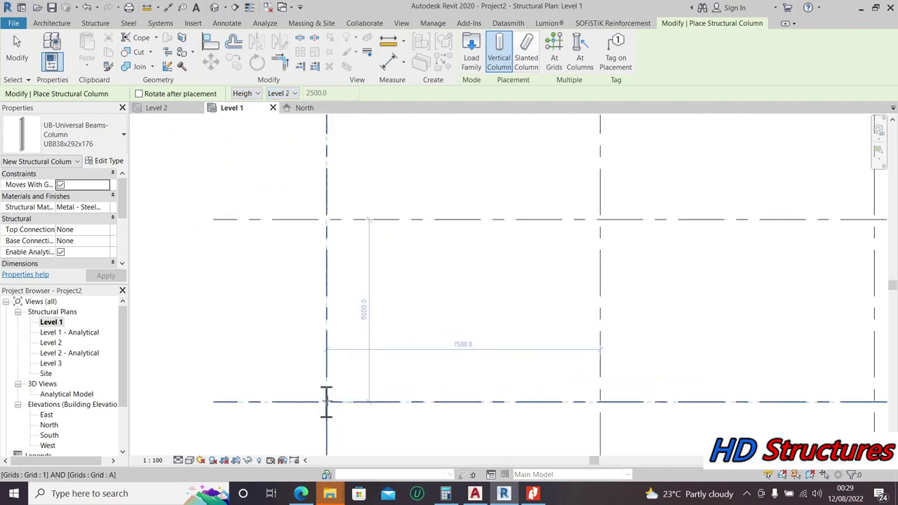
Step: Place a UB838x292x176 column at grid intersection 1/A and rotate it 90°
left_click(326, 402)
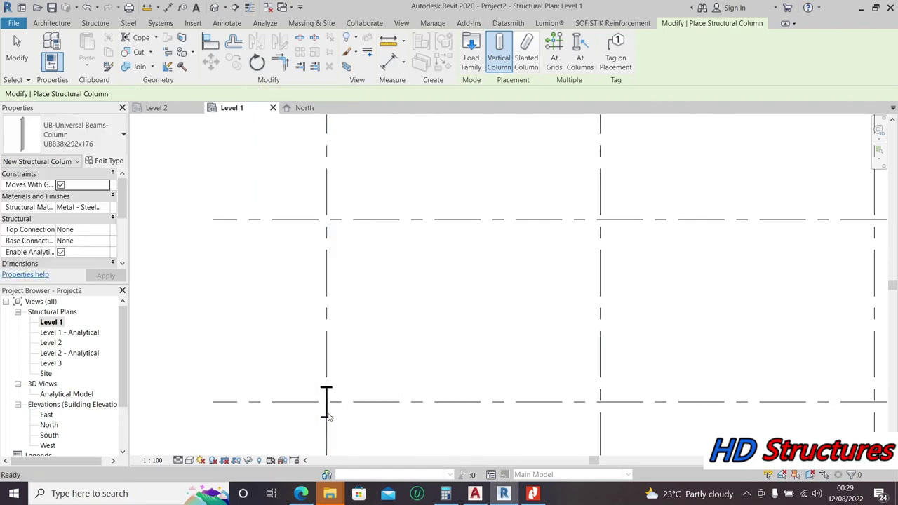
key("Escape")
key("Escape")
left_click(327, 417)
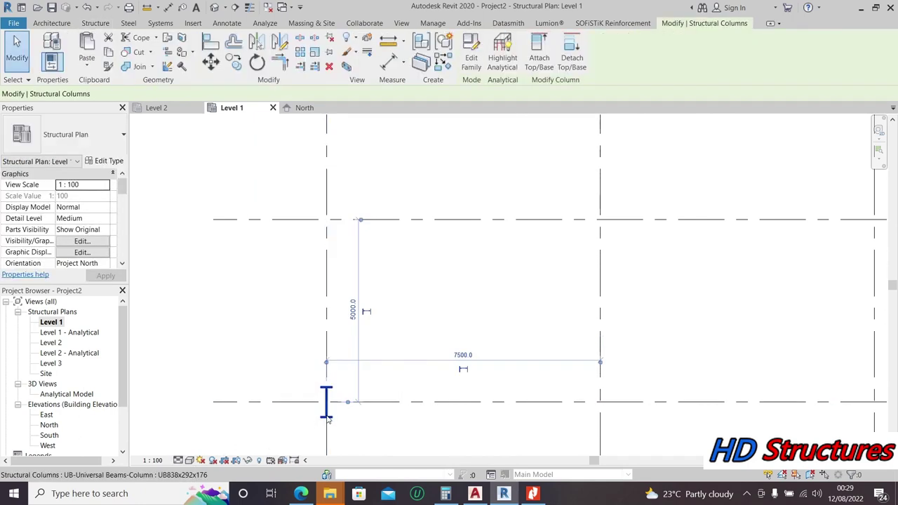
key("space")
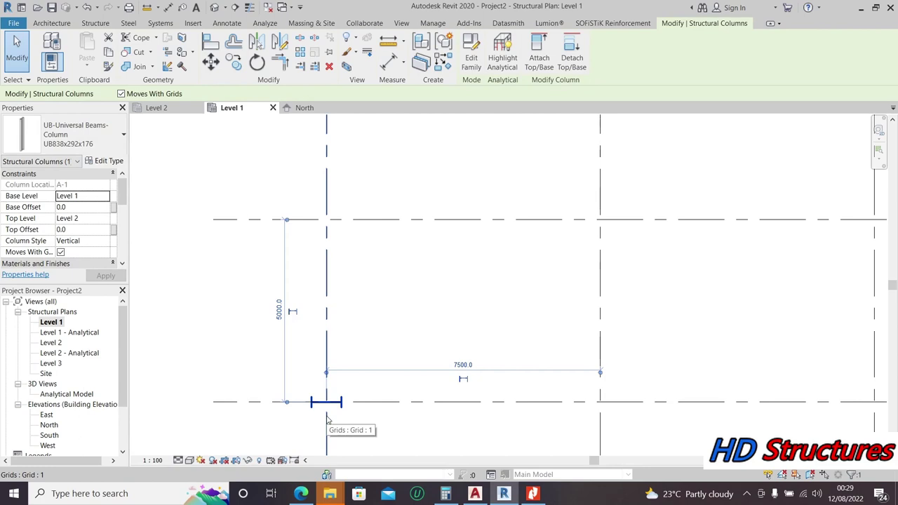
Step: Set the plan view scale to 1:25 and detail level to Fine
scroll(327, 419, "up", 3)
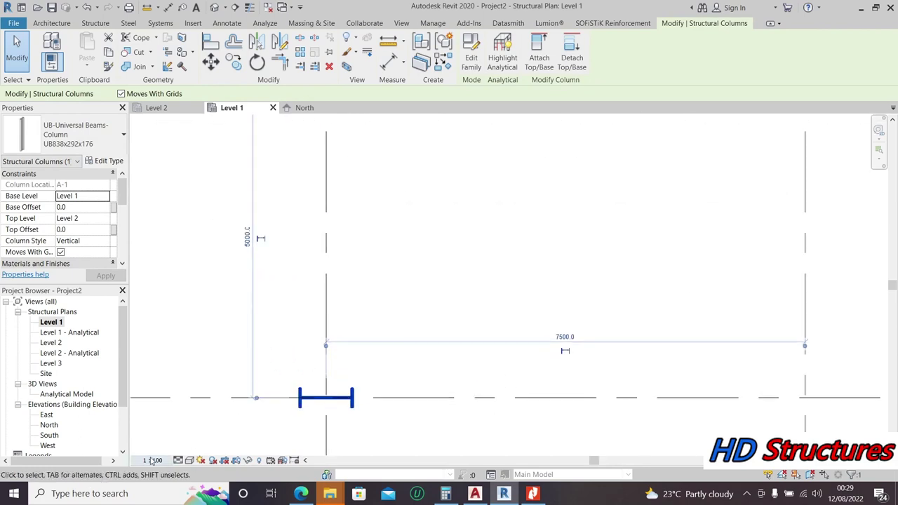
left_click(152, 460)
left_click(163, 370)
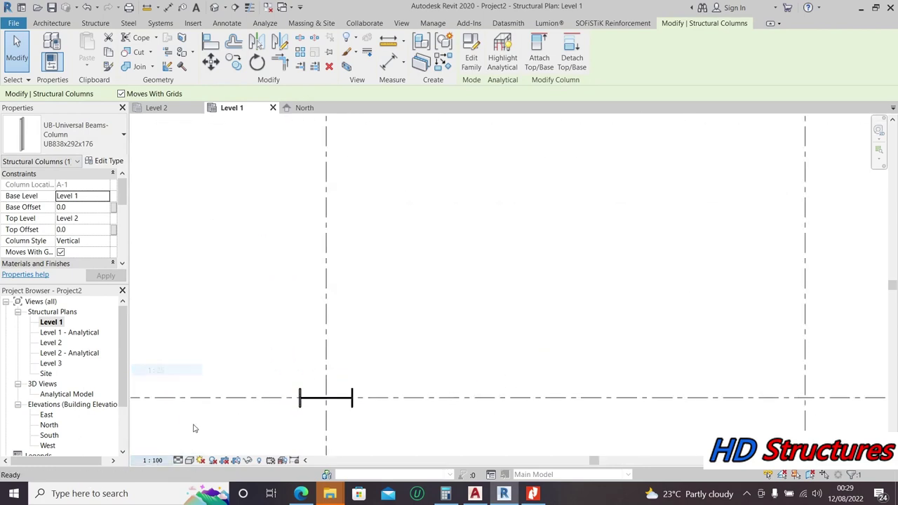
left_click(179, 460)
left_click(185, 447)
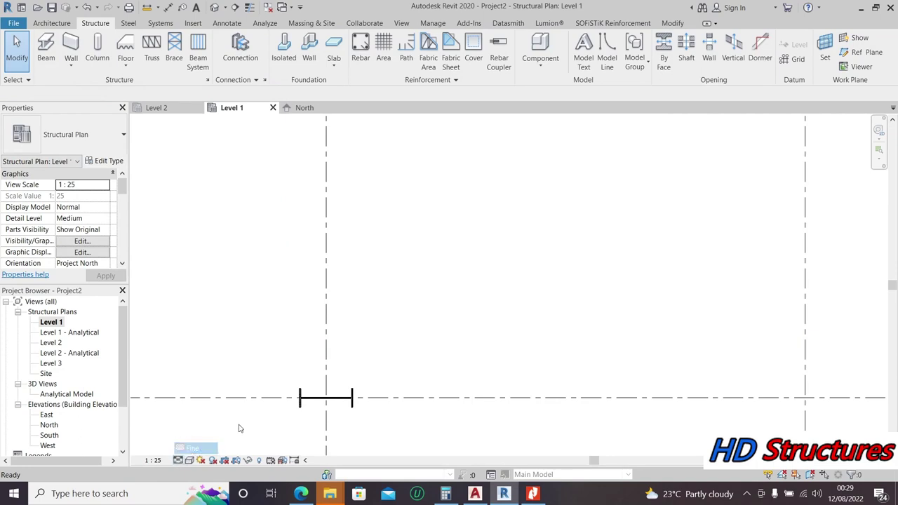
Step: Set the plan view scale to 1:1 and select the column
scroll(334, 402, "up", 3)
left_click(153, 460)
left_click(166, 320)
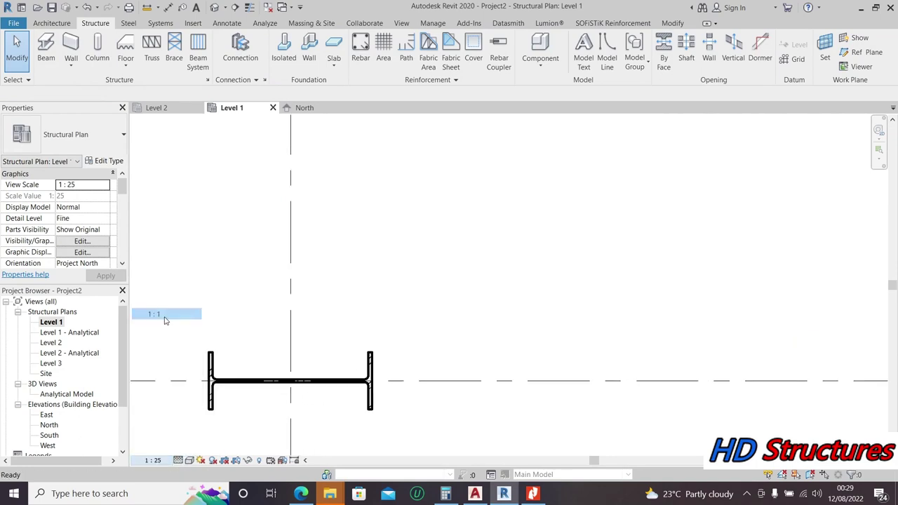
left_click(210, 354)
left_click(235, 64)
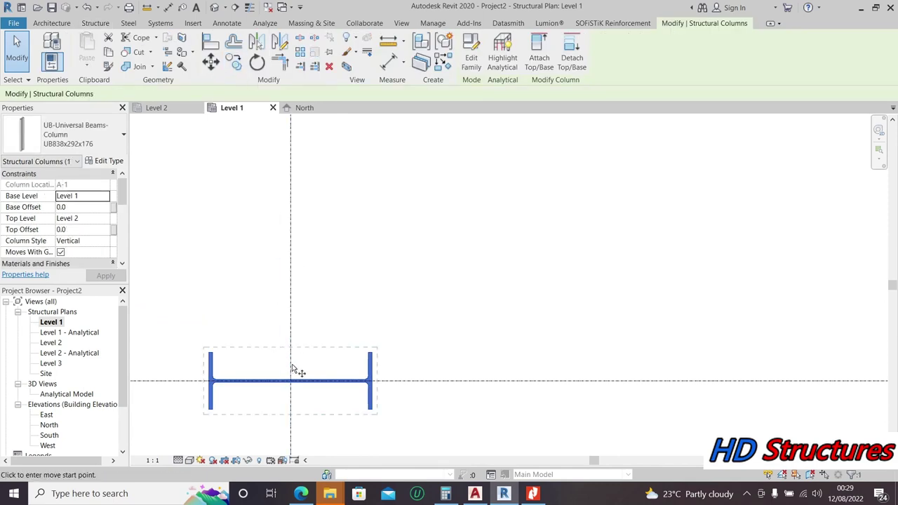
scroll(294, 370, "up", 2)
left_click(295, 395)
key("Escape")
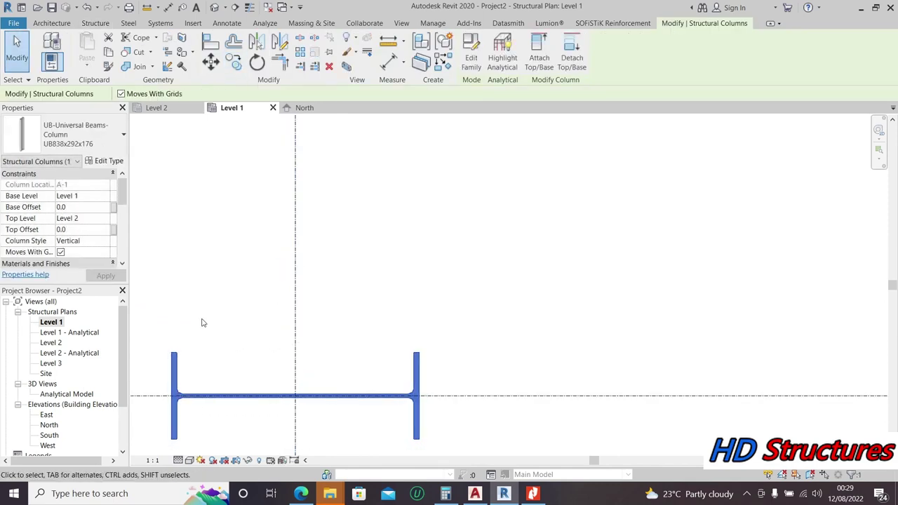
Step: Change the selected column's type to UB305x102x25
left_click(84, 143)
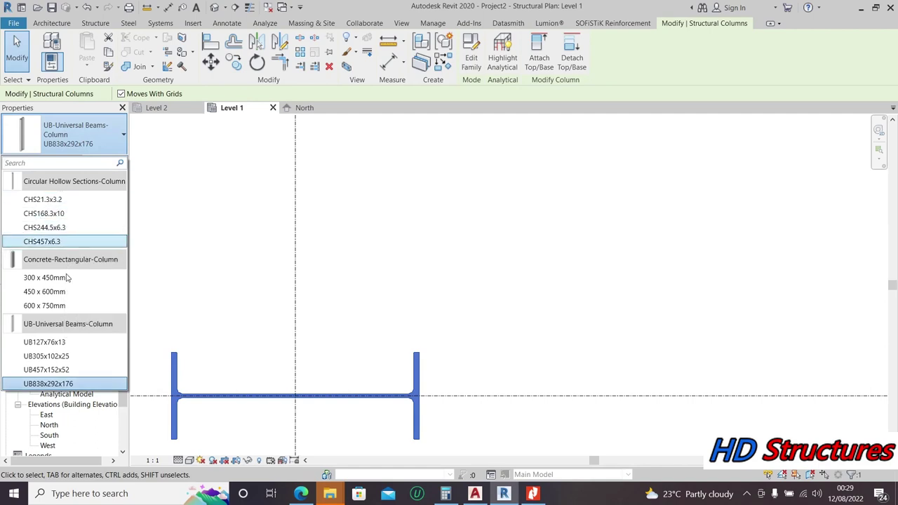
left_click(76, 356)
scroll(226, 279, "down", 5)
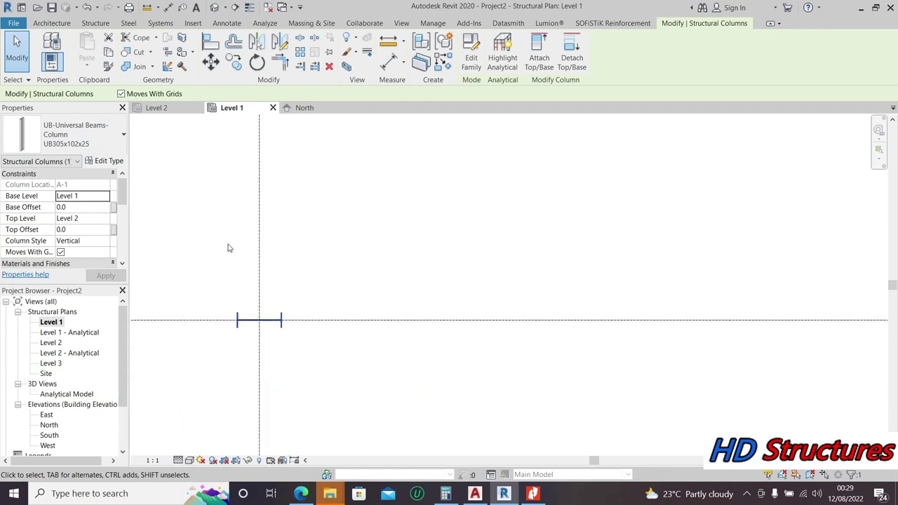
scroll(225, 283, "up", 3)
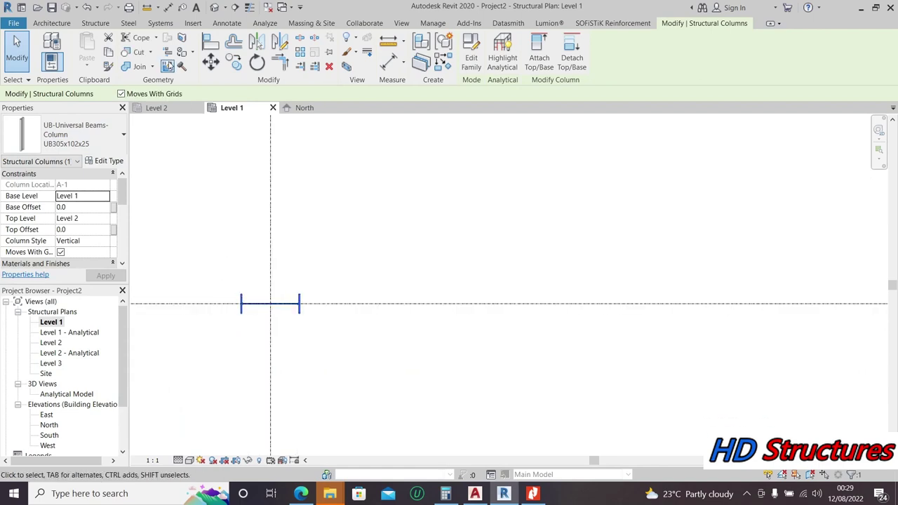
Step: Copy the column from its centre to grid intersection A/3 and show the default 3D view
left_click(234, 61)
scroll(321, 297, "up", 6)
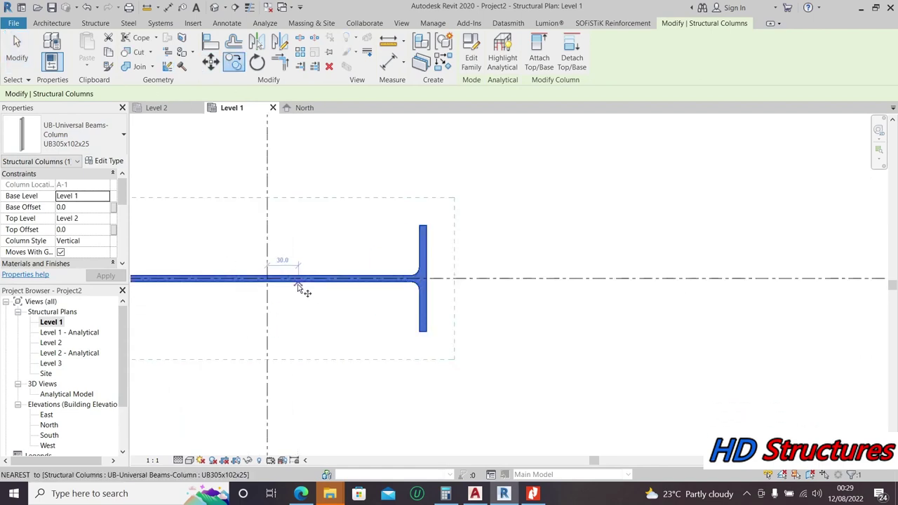
left_click(267, 279)
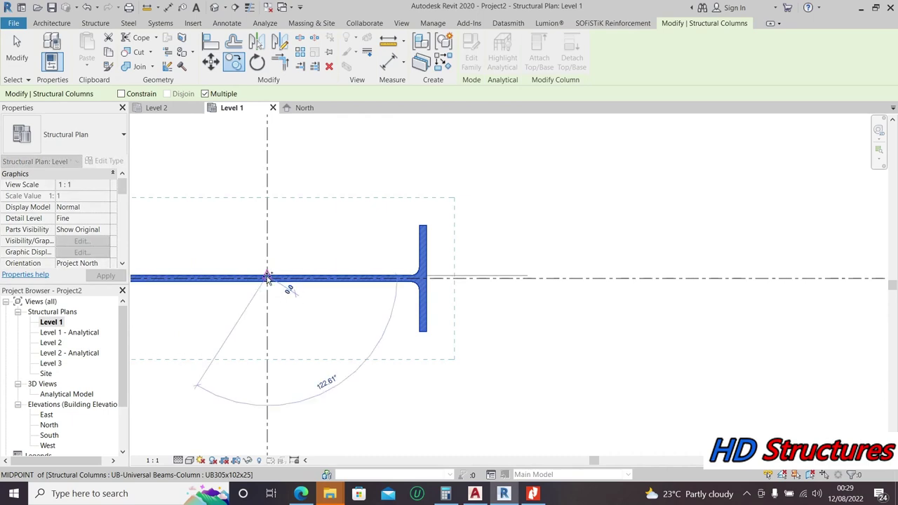
key("Escape")
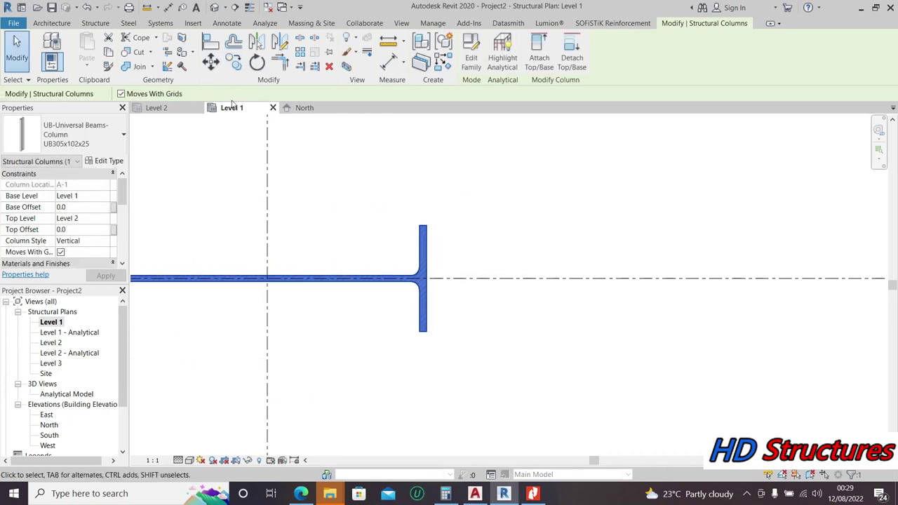
left_click(234, 64)
scroll(242, 262, "up", 4)
left_click(297, 302)
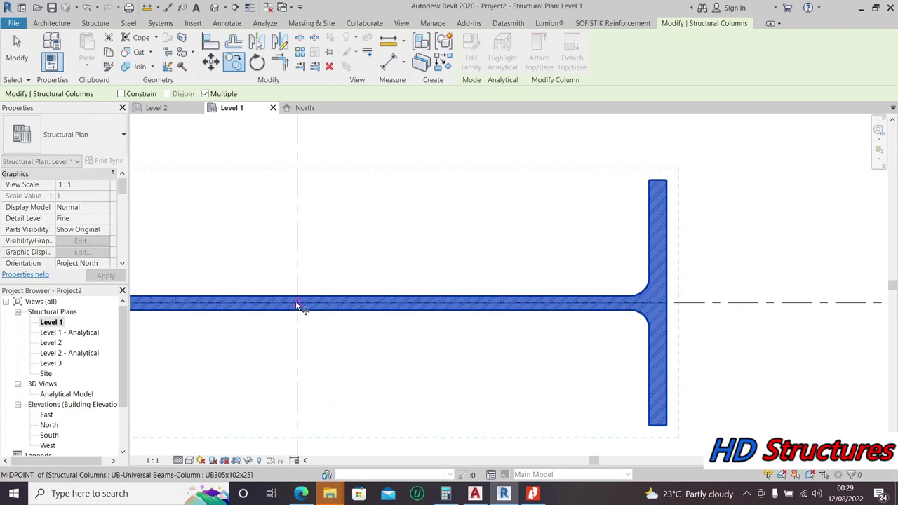
scroll(344, 239, "down", 6)
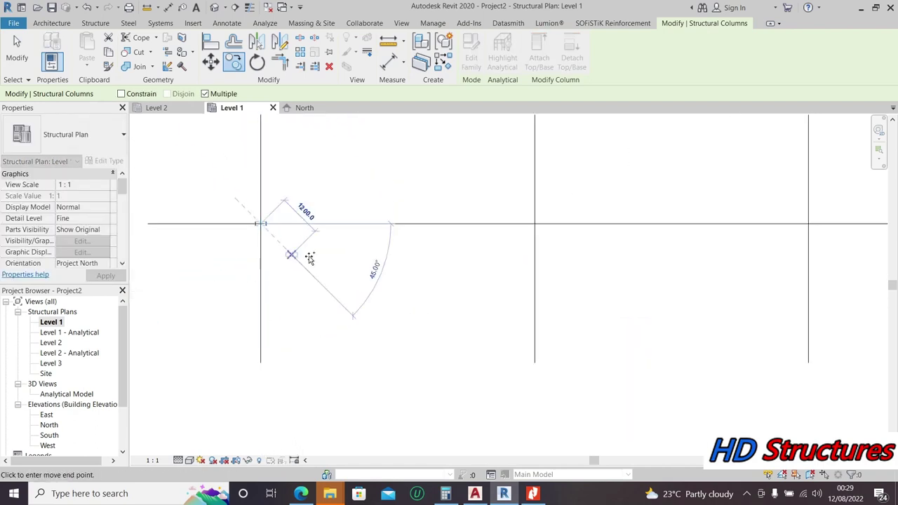
scroll(527, 250, "up", 5)
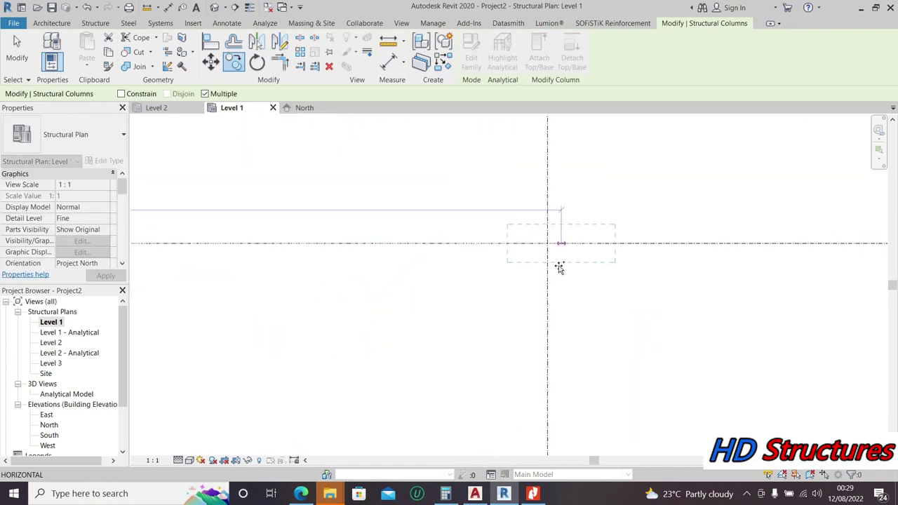
scroll(519, 186, "up", 3)
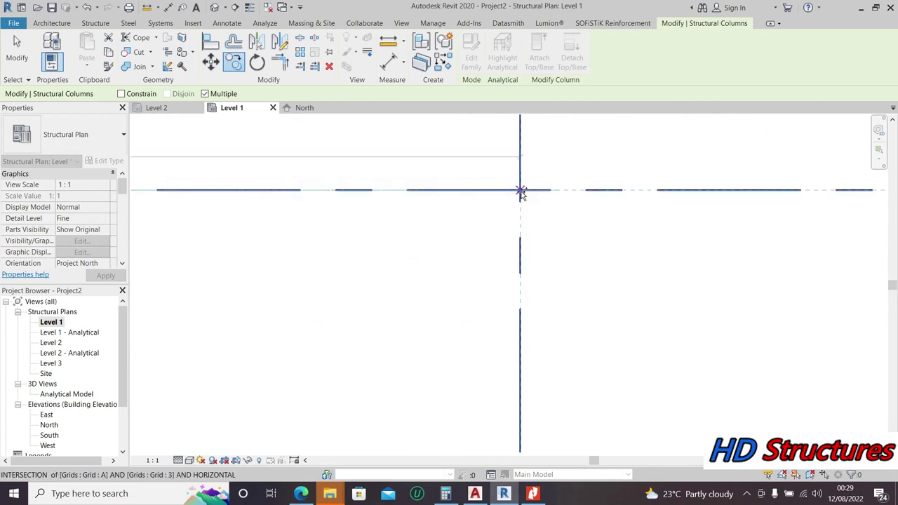
scroll(533, 210, "up", 3)
scroll(552, 226, "down", 5)
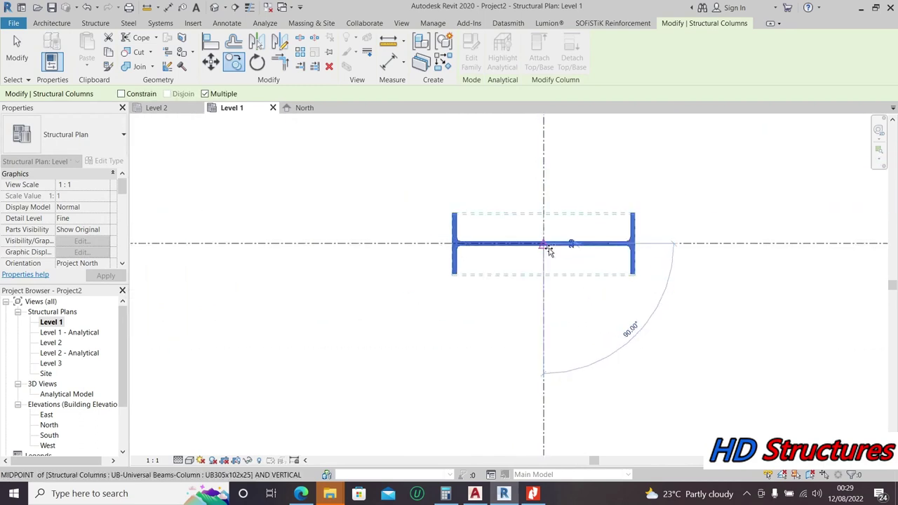
scroll(553, 256, "down", 6)
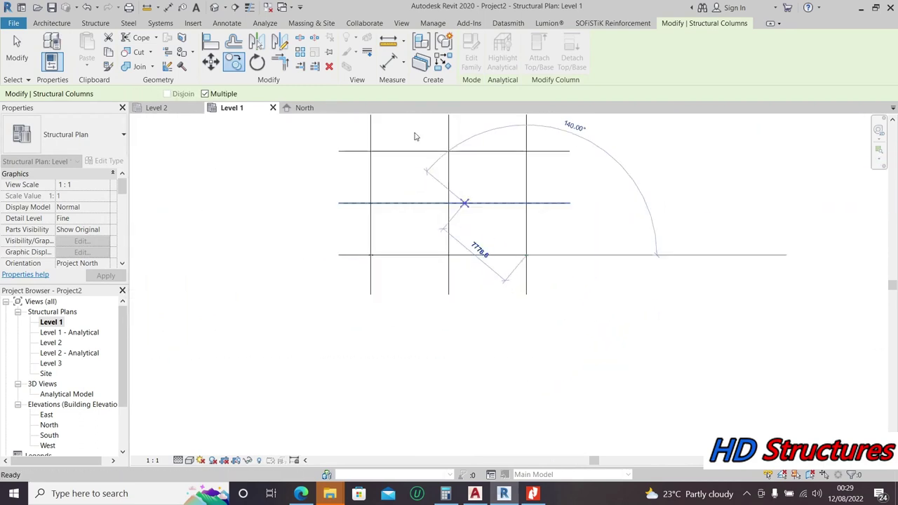
left_click(506, 230)
left_click(251, 7)
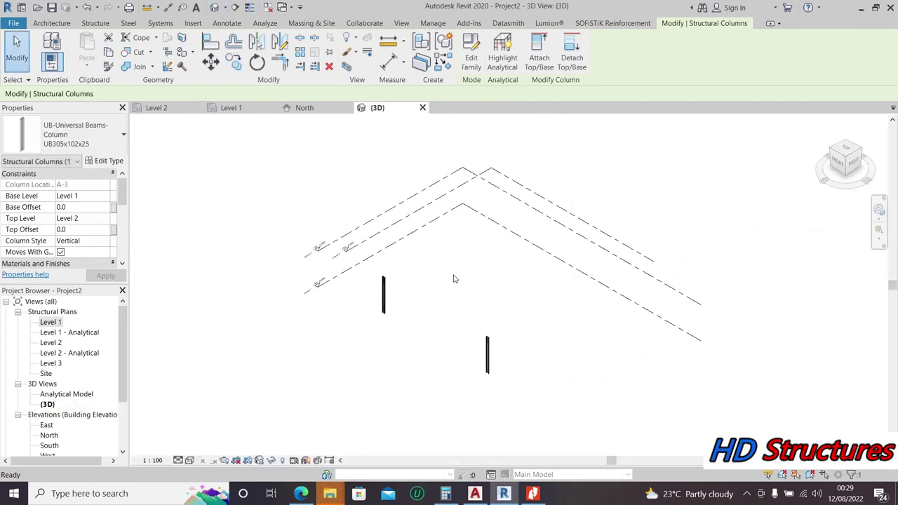
Step: Return to the Level 1 structural plan
scroll(407, 313, "up", 5)
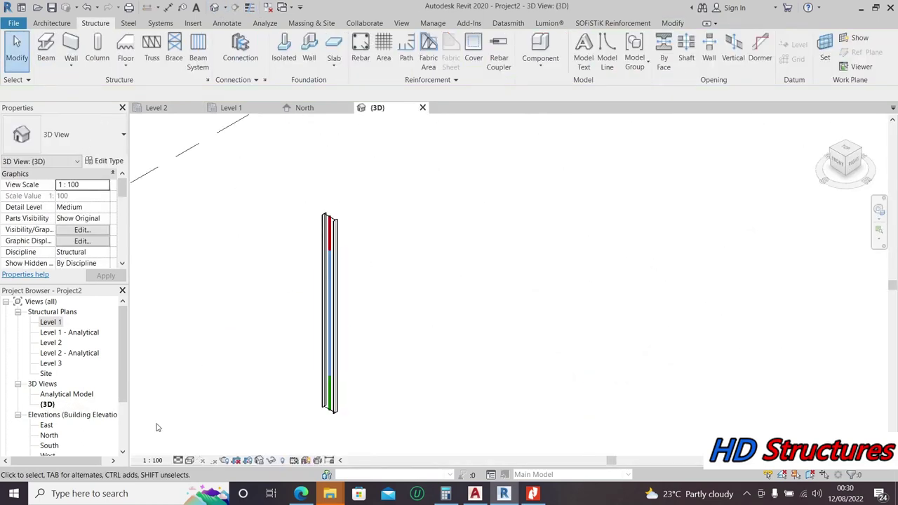
double_click(50, 322)
scroll(344, 234, "down", 1)
scroll(255, 310, "up", 4)
scroll(189, 309, "up", 4)
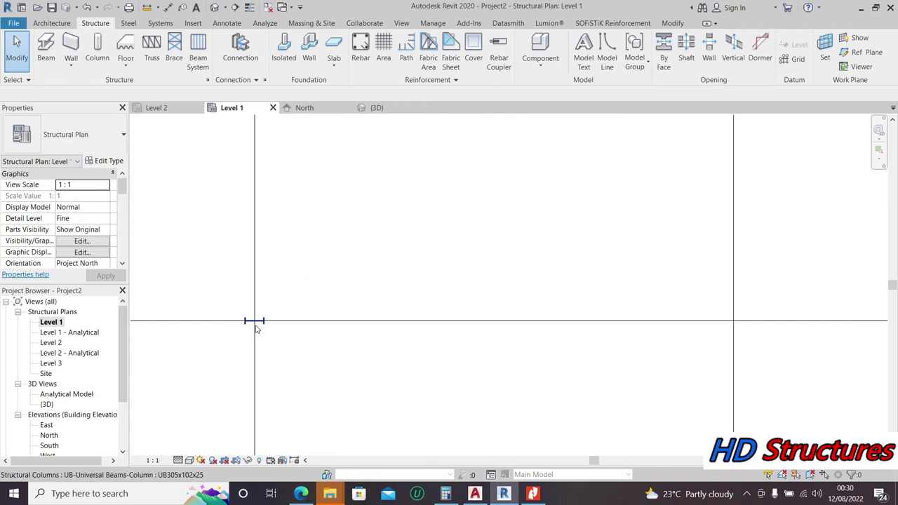
scroll(326, 308, "down", 4)
scroll(460, 248, "up", 1)
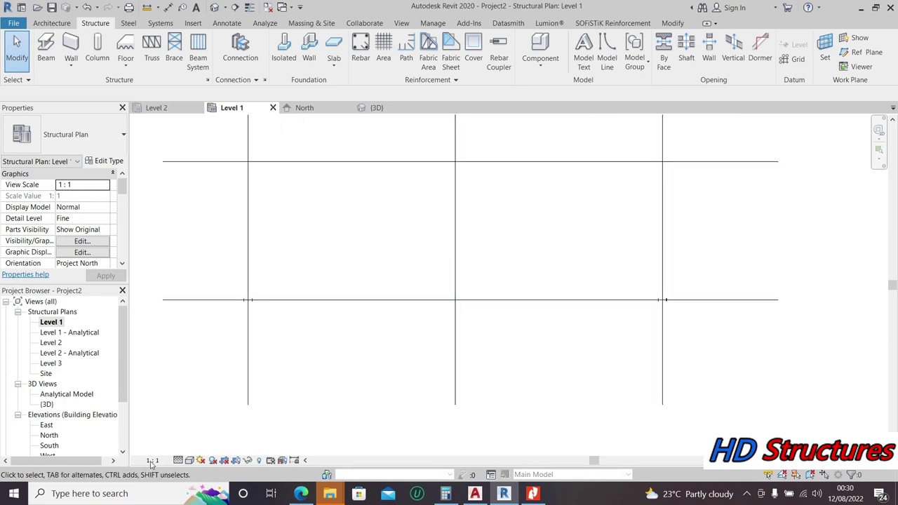
Step: Change the Level 1 plan scale, trying 1:10 then 1:20, and switch to the Insert tab
left_click(151, 462)
left_click(164, 359)
left_click(152, 460)
left_click(167, 381)
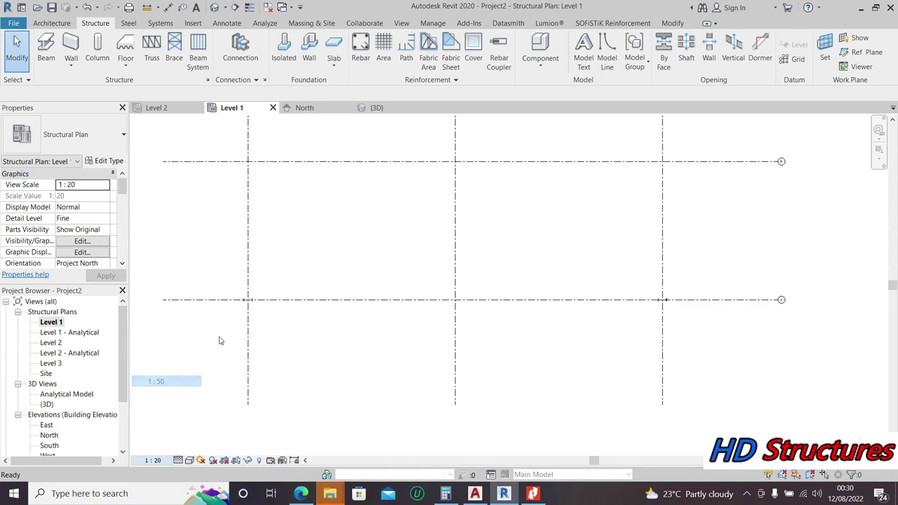
scroll(226, 285, "up", 5)
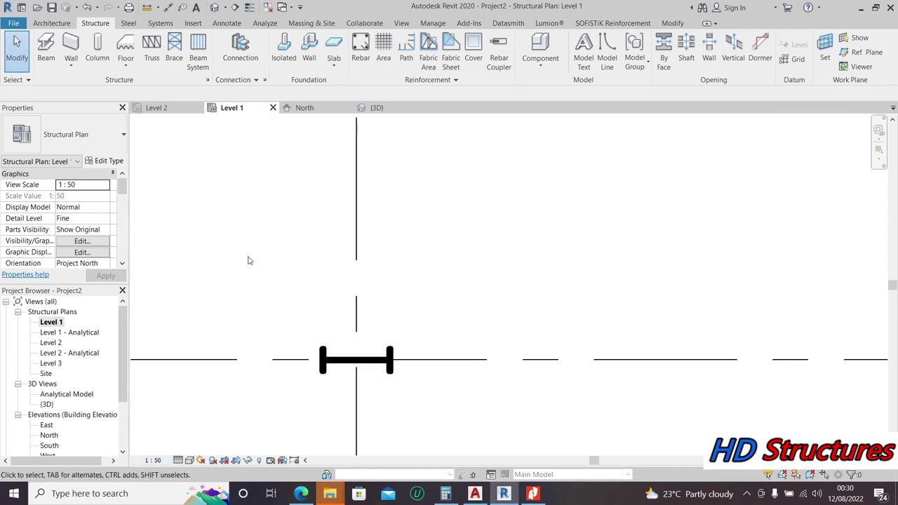
scroll(256, 274, "down", 3)
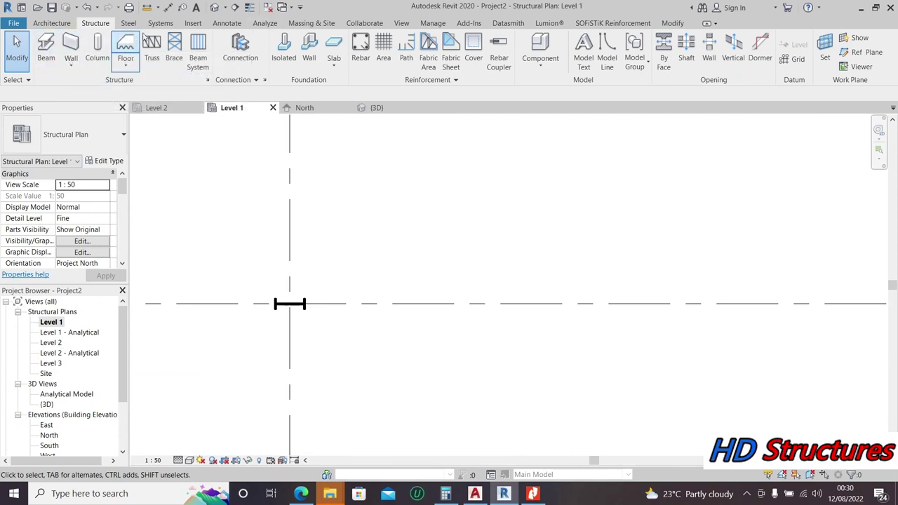
left_click(194, 23)
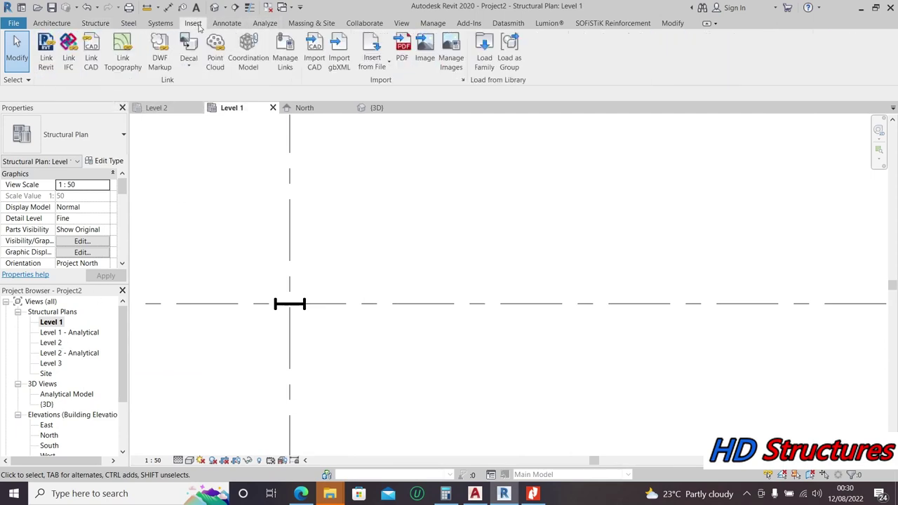
Step: Load a family from Structural Framing > Steel > British Standard, opening Rectangular Hollow Sections.rfa
left_click(483, 49)
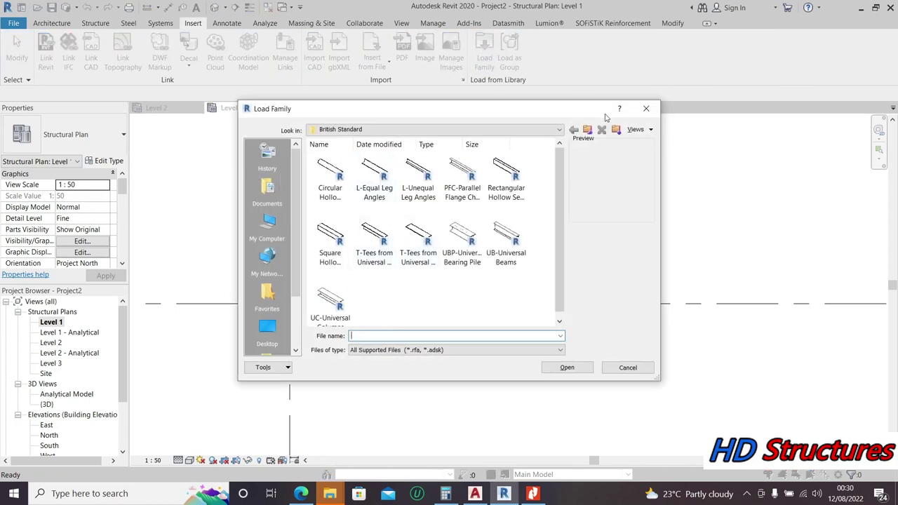
left_click(587, 130)
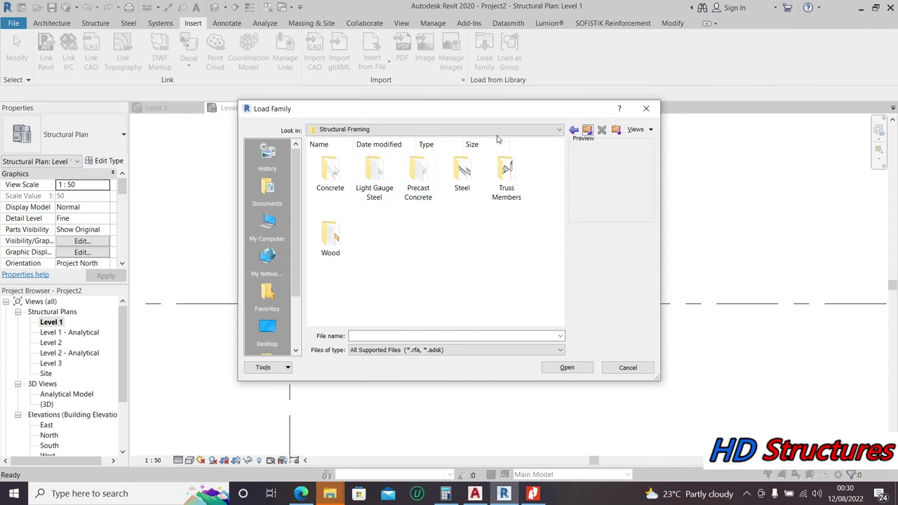
left_click(587, 131)
scroll(459, 265, "down", 3)
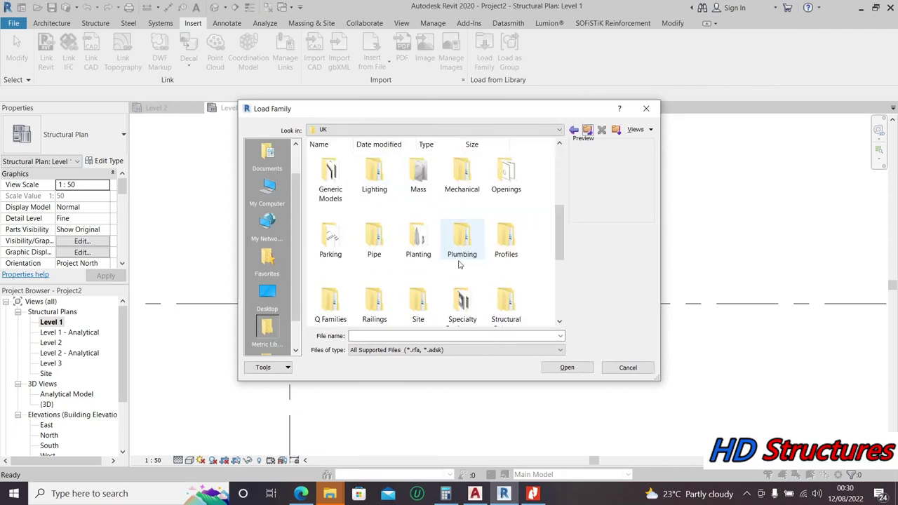
scroll(456, 245, "up", 3)
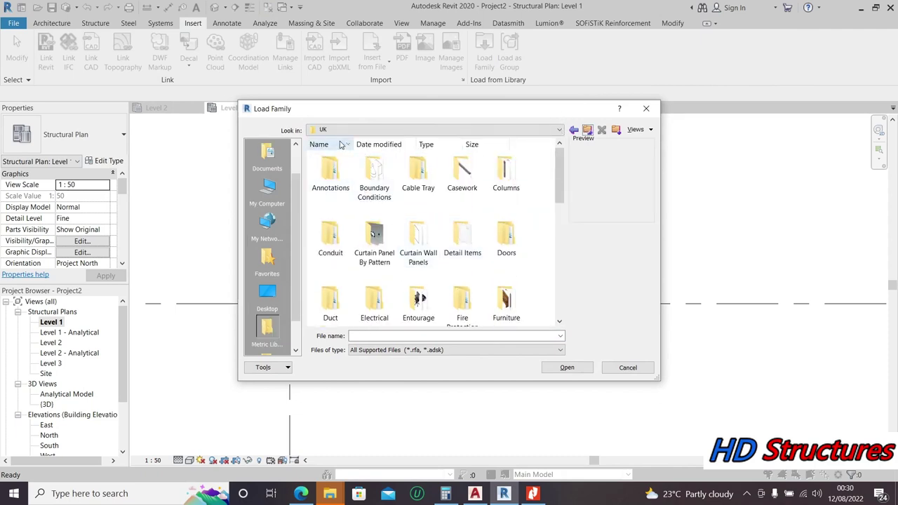
scroll(477, 238, "down", 6)
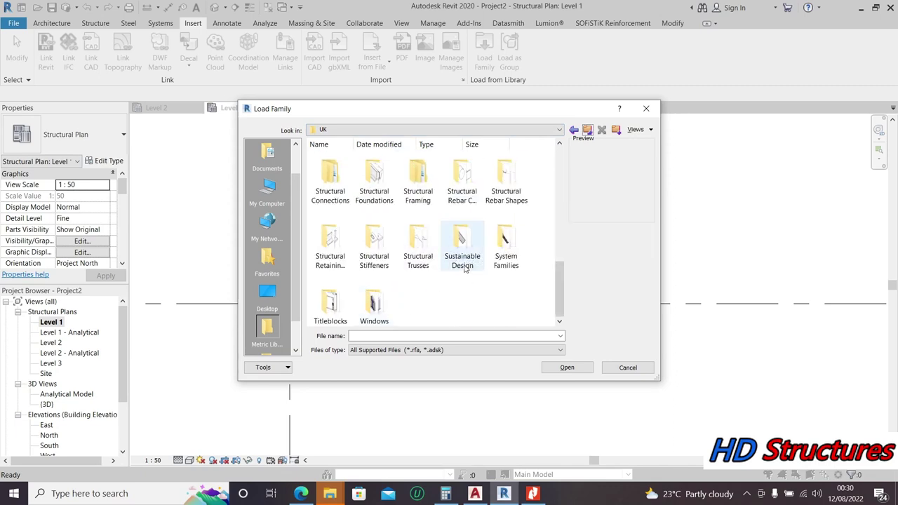
double_click(414, 197)
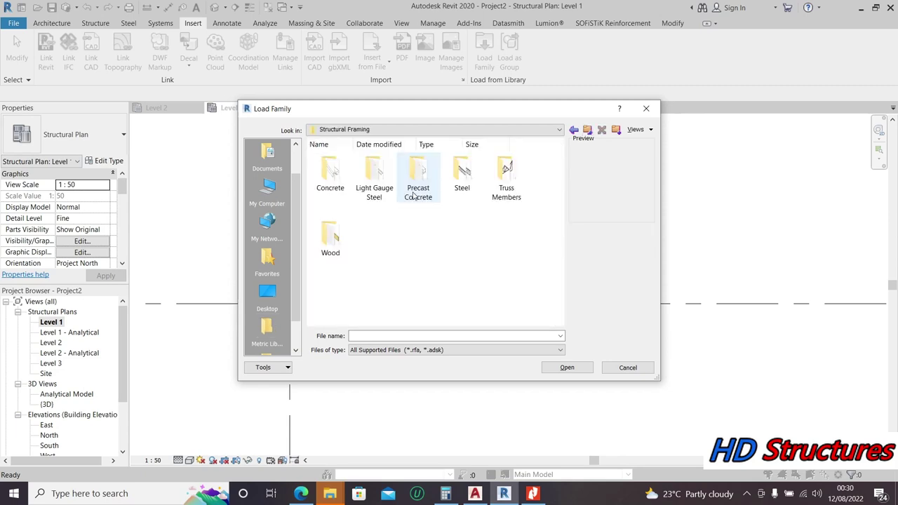
double_click(468, 175)
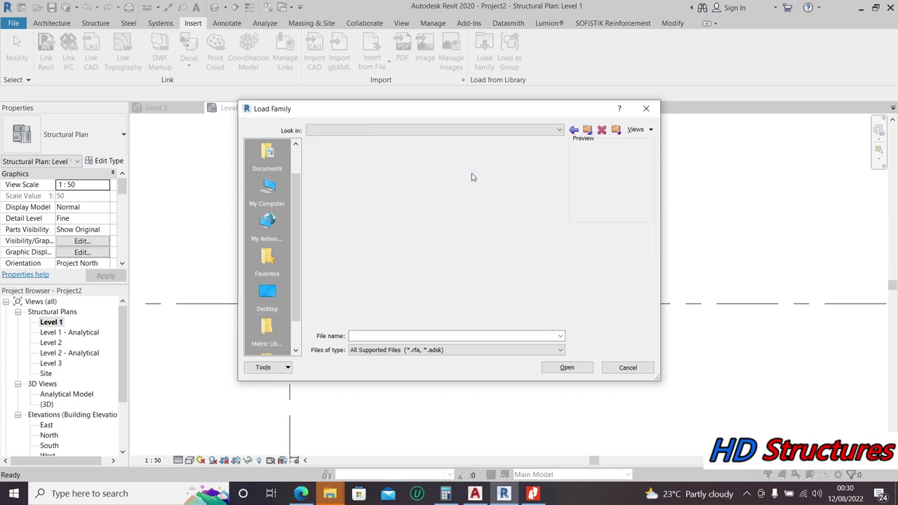
double_click(329, 181)
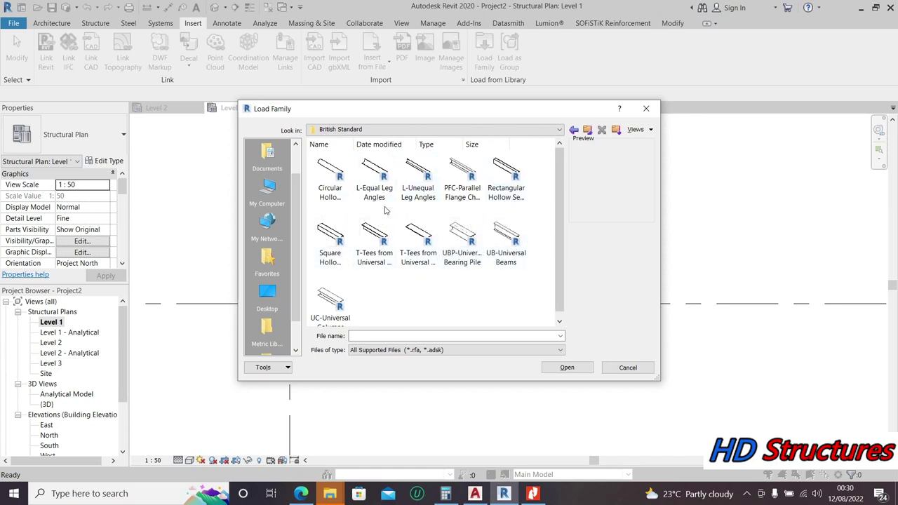
left_click(501, 195)
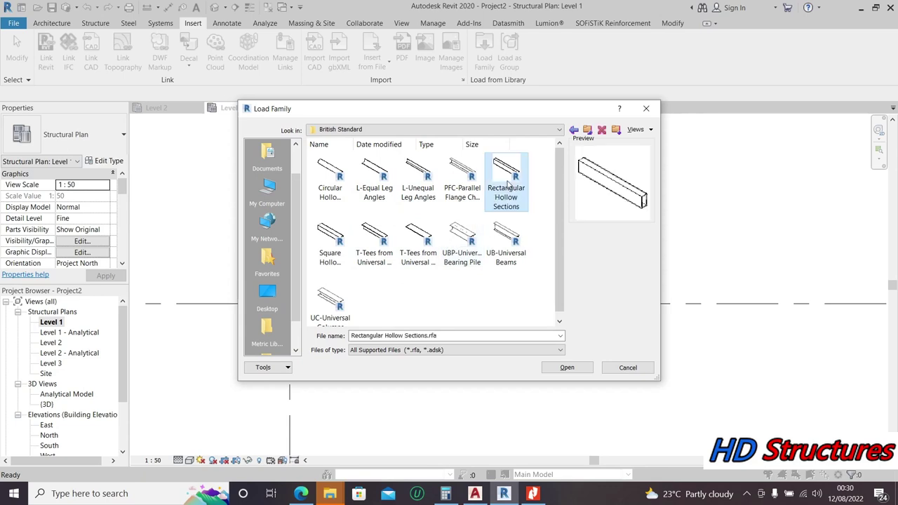
left_click(568, 368)
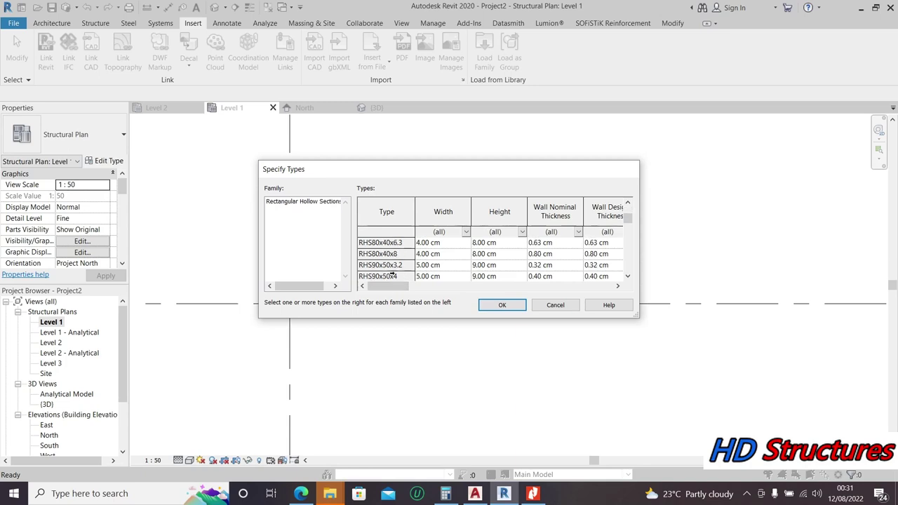
Step: Choose the RHS100x50x4 type from the Rectangular Hollow Sections list and load it
left_click(397, 254)
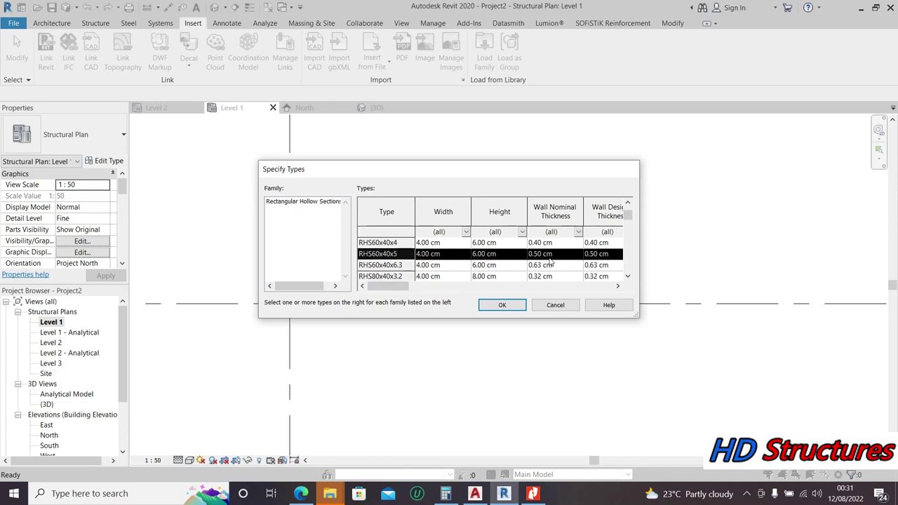
left_click(628, 276)
left_click(628, 276)
left_click(628, 276)
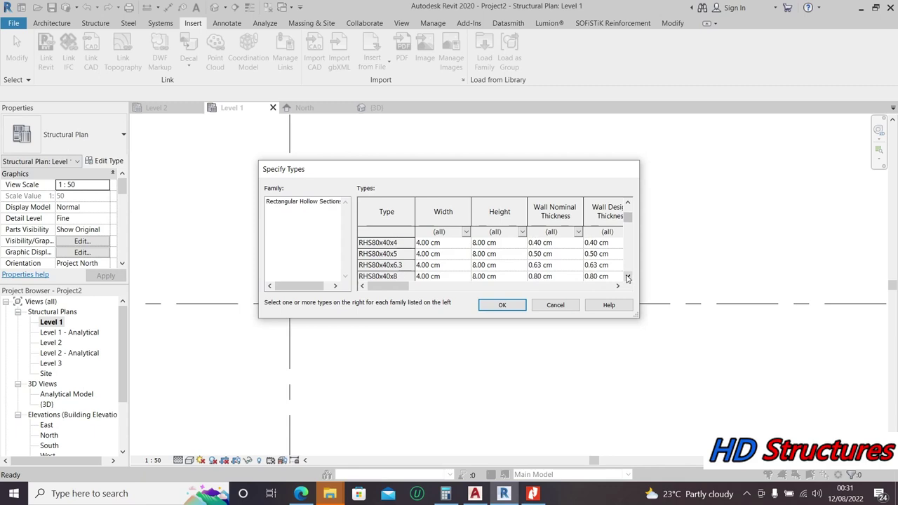
left_click(372, 254)
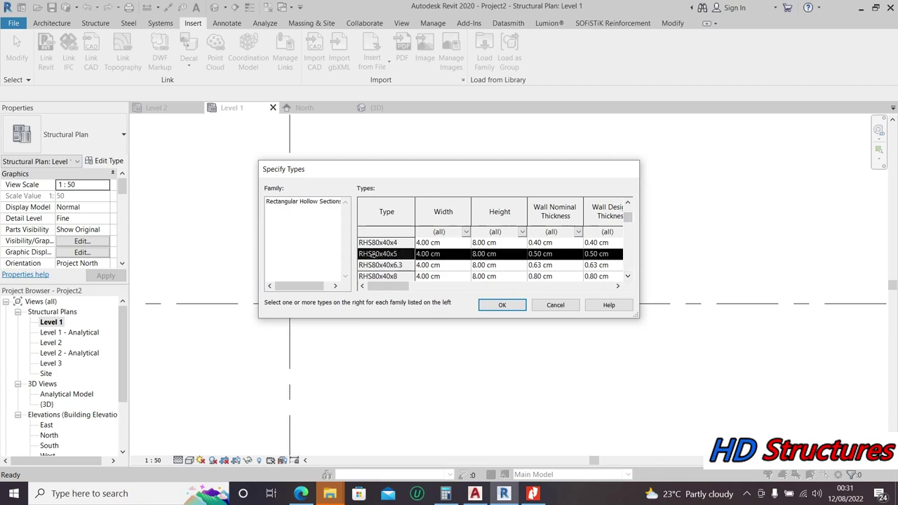
left_click(628, 277)
left_click(628, 276)
left_click(628, 276)
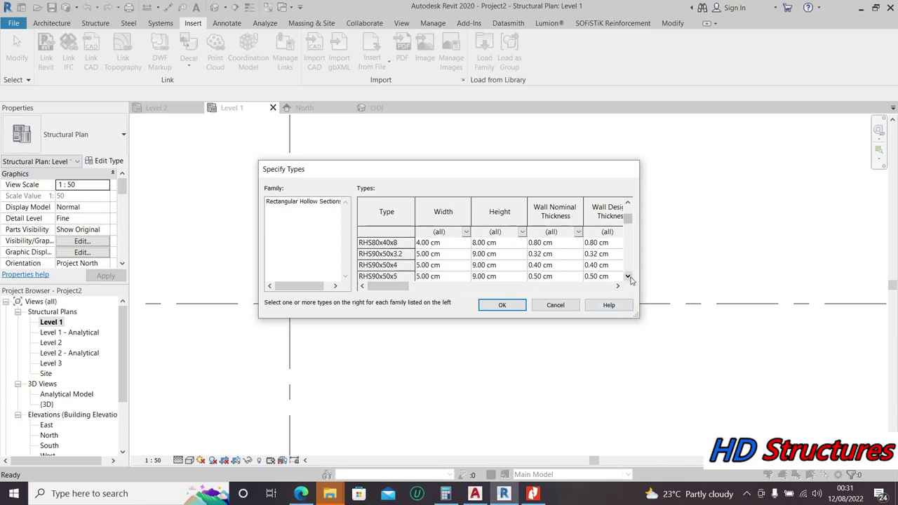
left_click(388, 265)
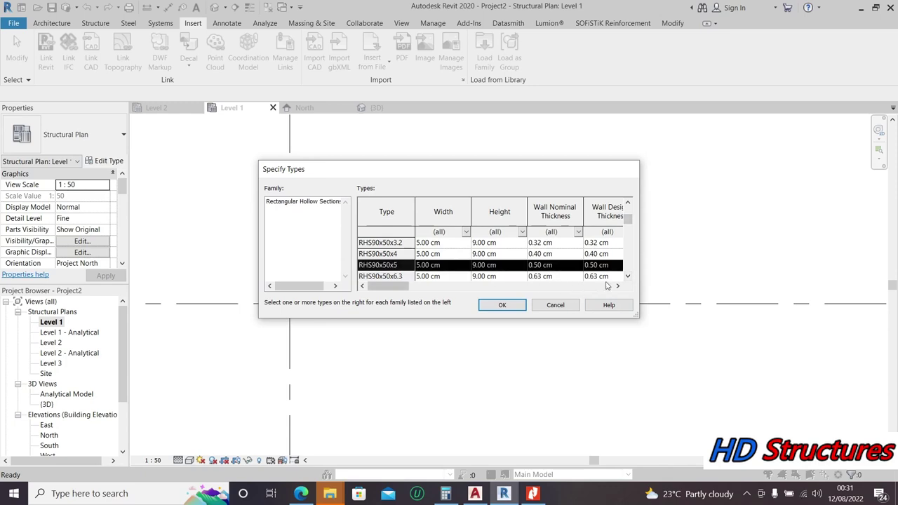
left_click(628, 277)
left_click(628, 277)
left_click(628, 277)
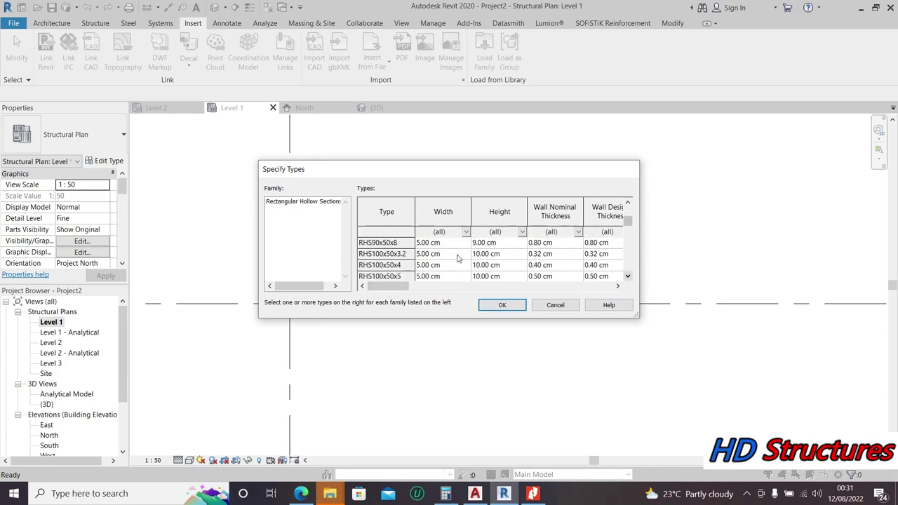
left_click(378, 265)
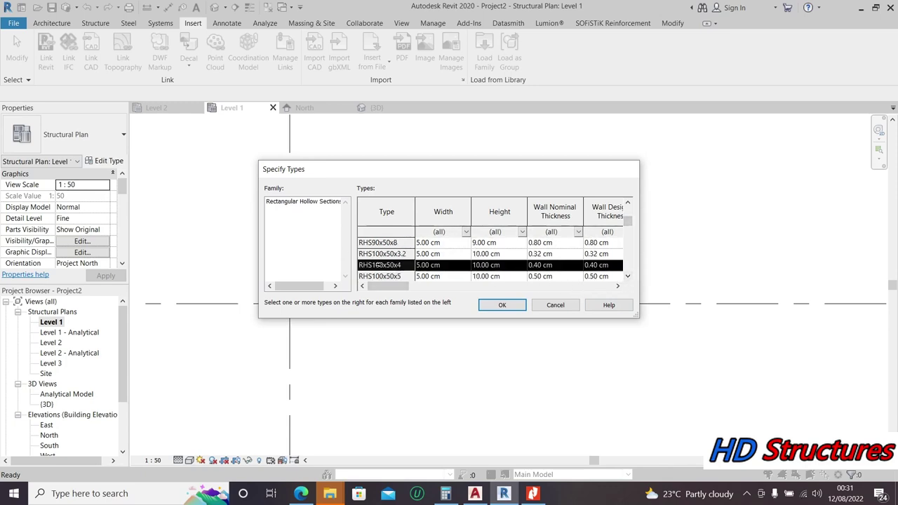
left_click(500, 305)
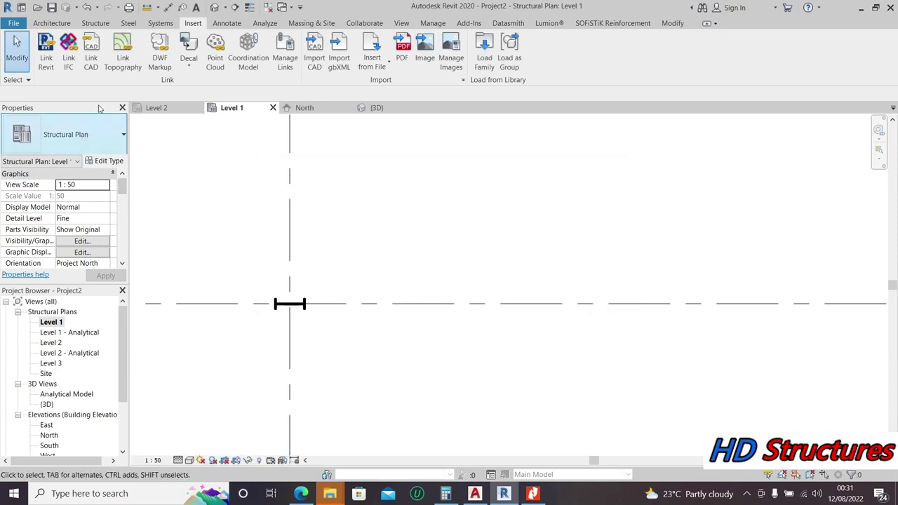
Step: Switch to the Structure tab and open the Level 2 plan
scroll(278, 247, "down", 2)
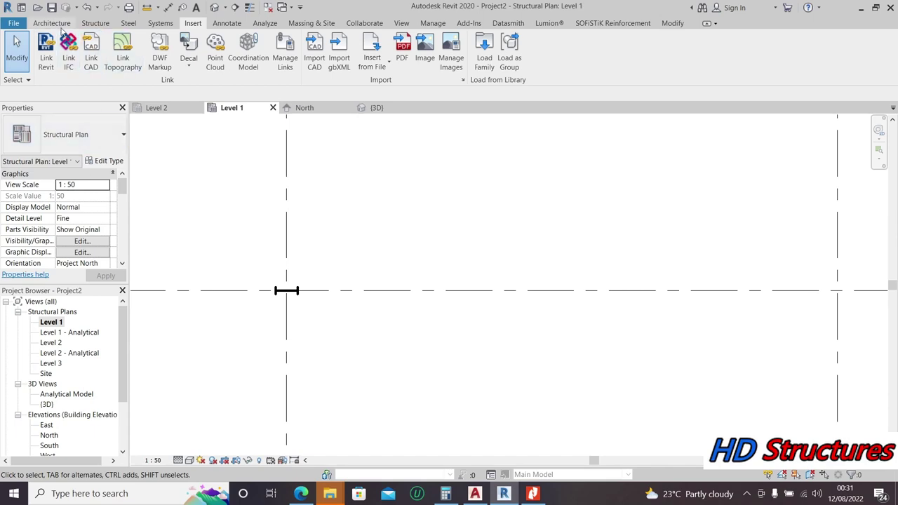
left_click(95, 23)
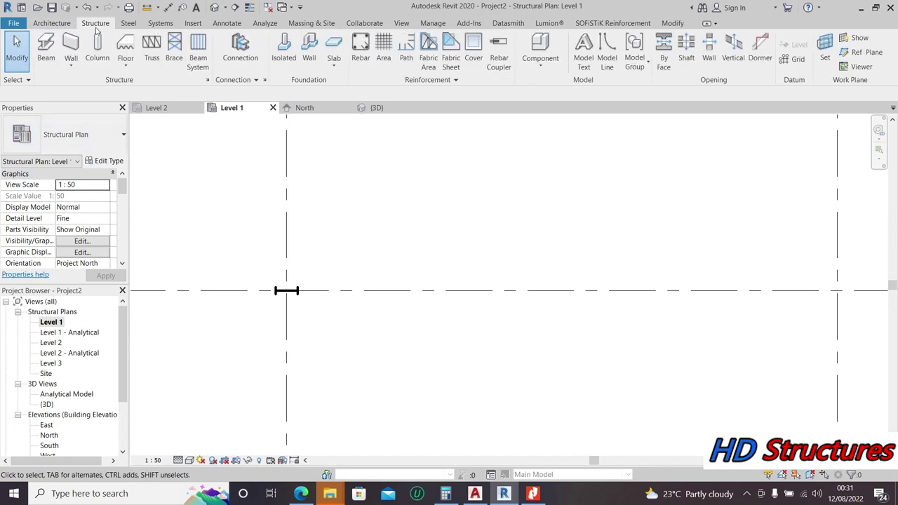
double_click(50, 342)
scroll(509, 351, "up", 3)
scroll(523, 315, "up", 2)
scroll(477, 305, "down", 3)
left_click(137, 58)
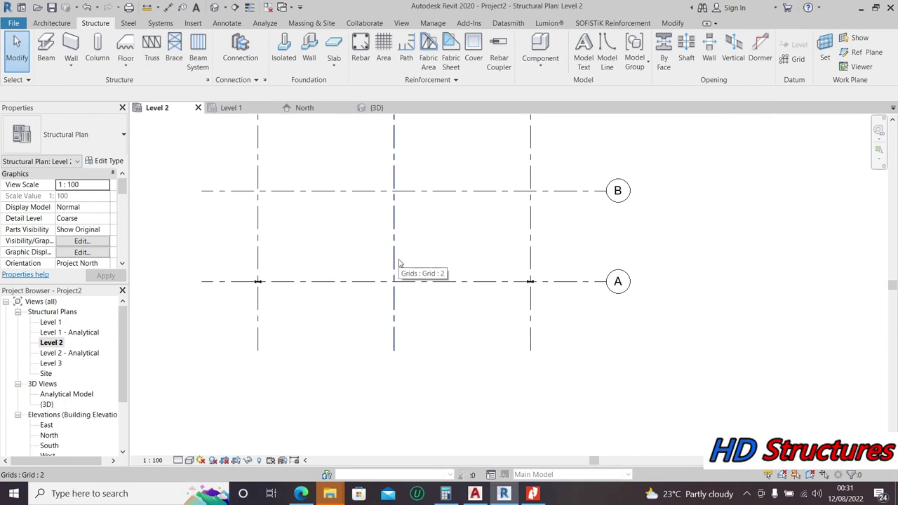
scroll(80, 379, "down", 3)
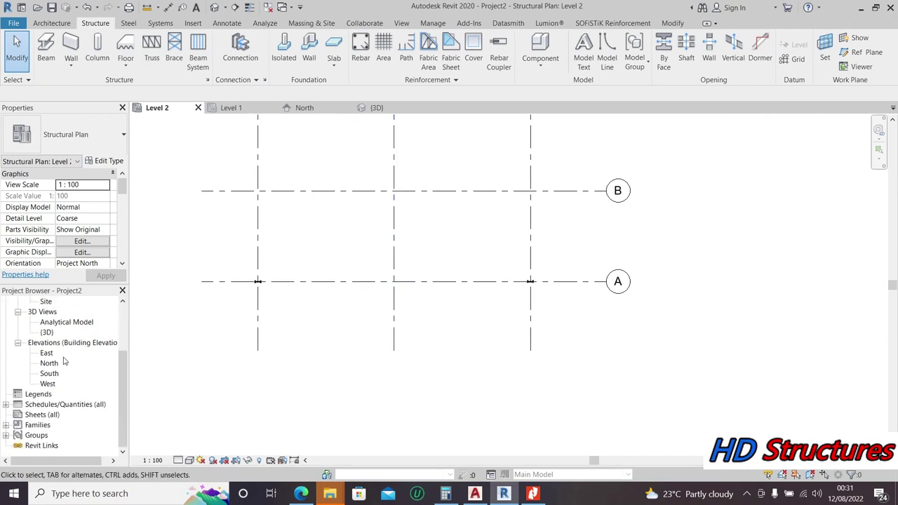
Step: Check the North elevation and Level 1 plan, then return to the North elevation
double_click(50, 363)
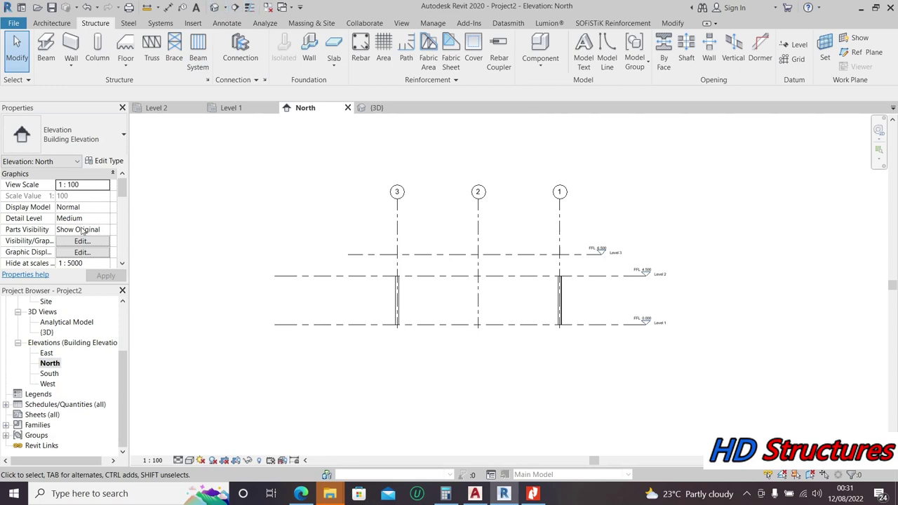
scroll(63, 351, "up", 3)
double_click(50, 311)
scroll(521, 301, "down", 3)
scroll(393, 258, "up", 6)
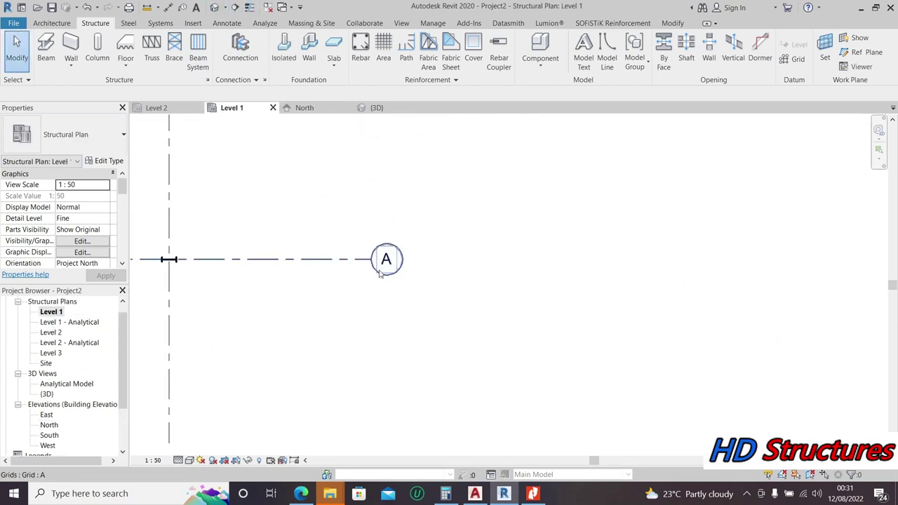
scroll(52, 361, "down", 2)
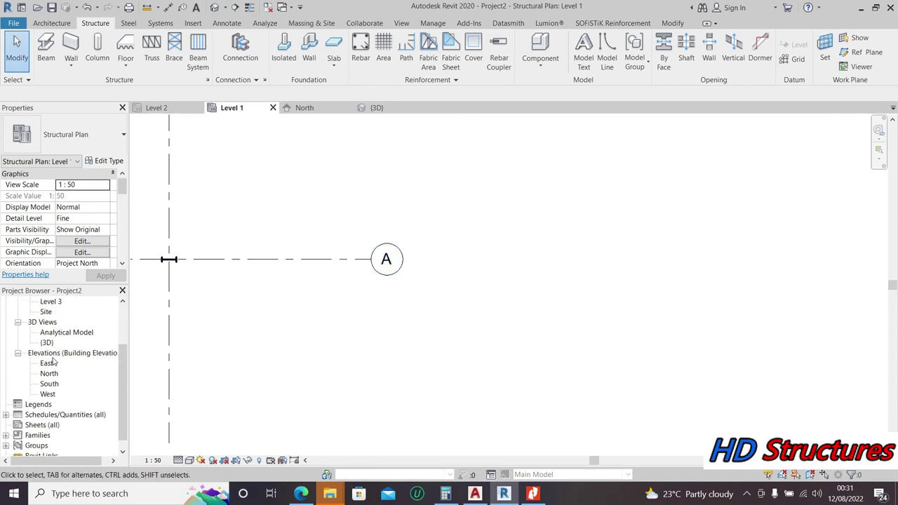
double_click(49, 373)
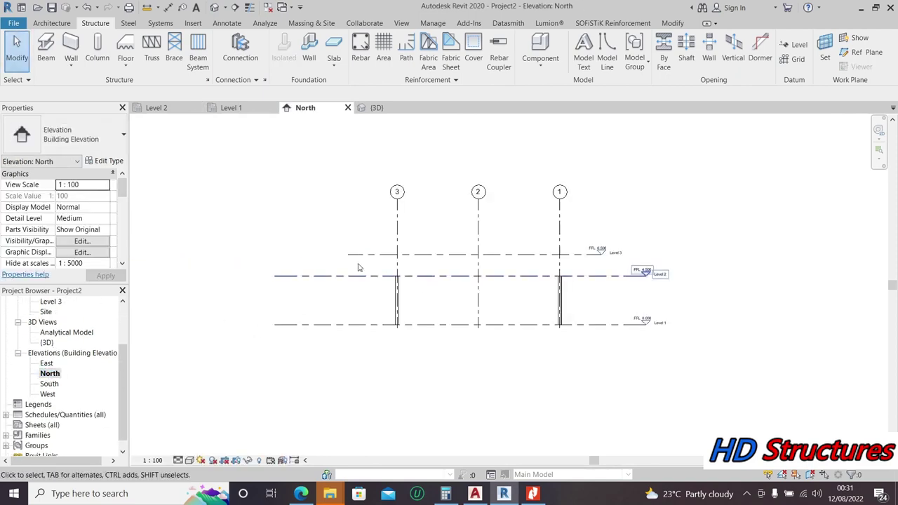
Step: Start the Truss tool and set Grid : A as its work plane
left_click(152, 51)
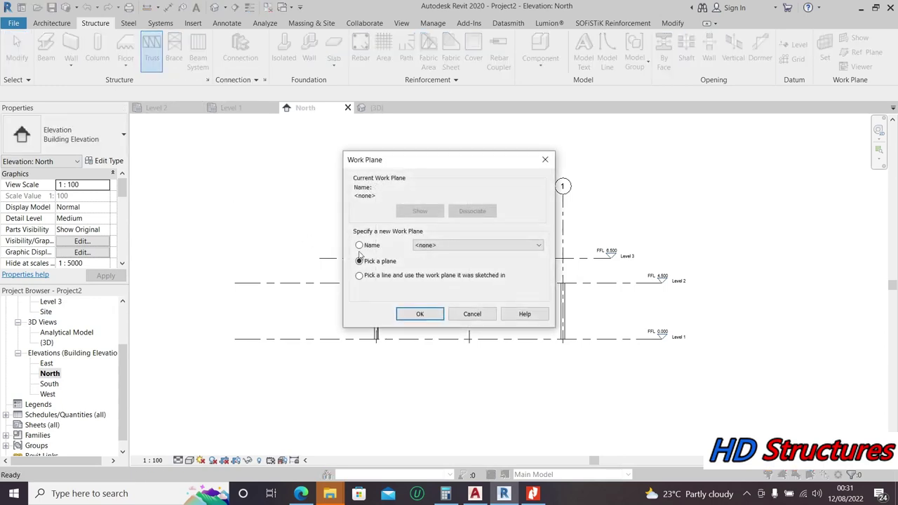
left_click(440, 245)
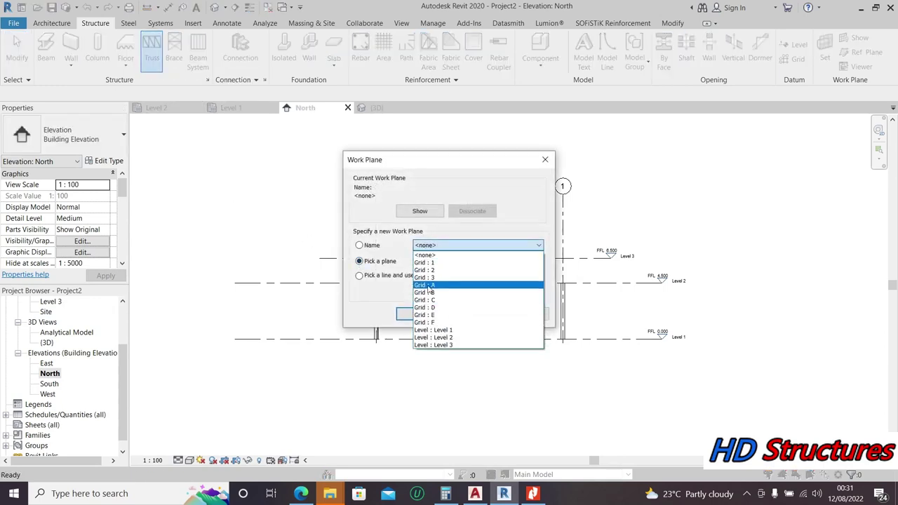
left_click(435, 286)
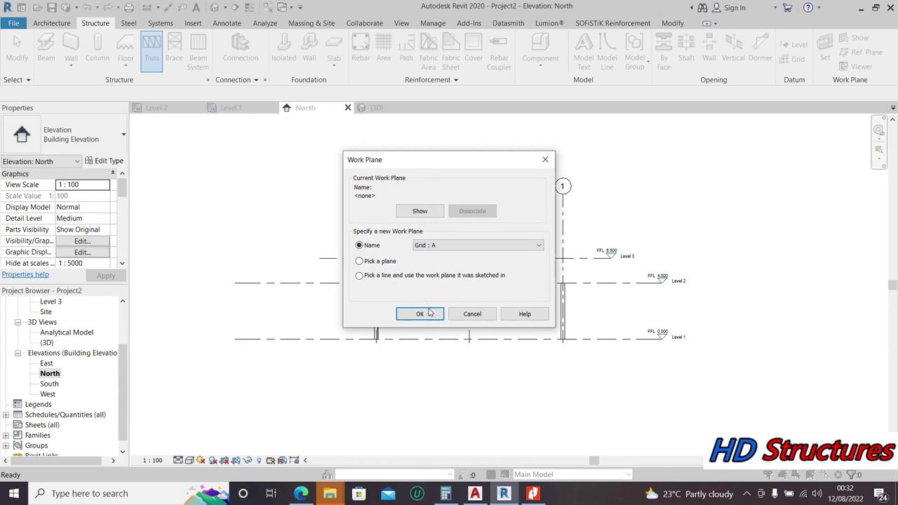
left_click(421, 314)
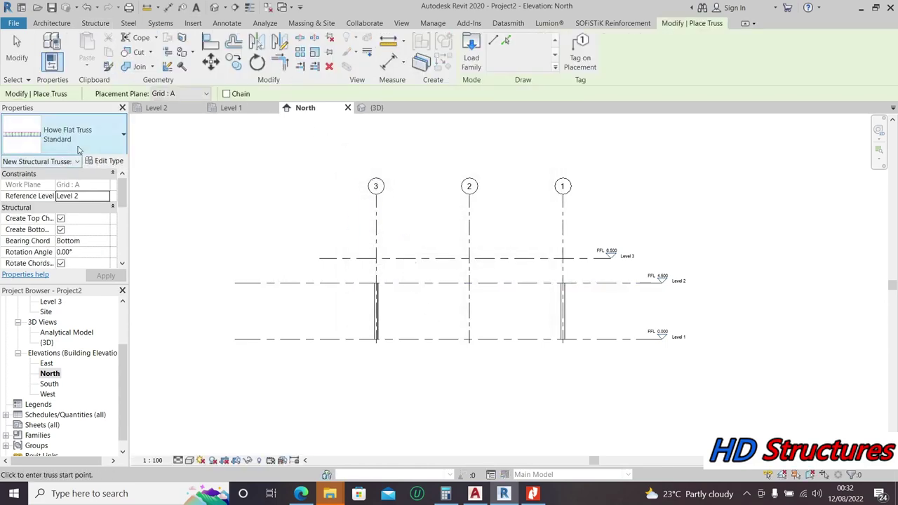
Step: Place the 15000 Howe flat truss between the left and right column tops at Level 2, then select it
scroll(411, 277, "up", 5)
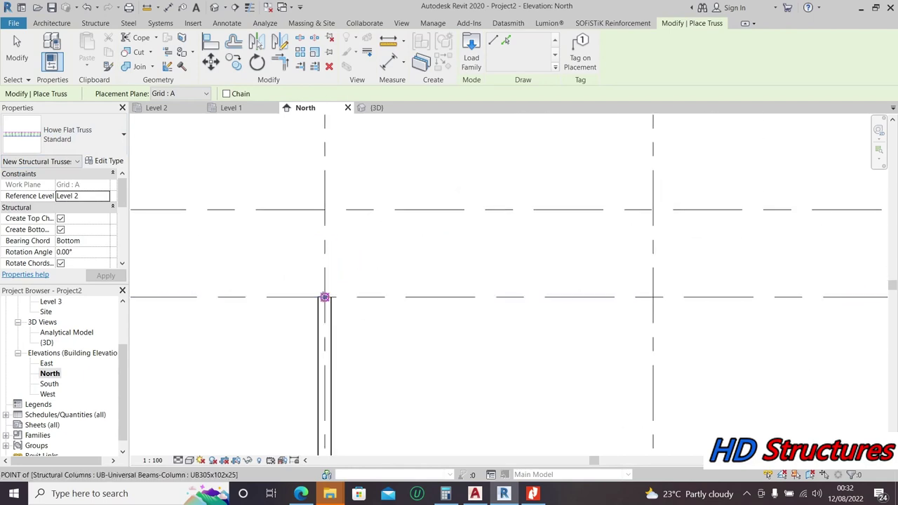
left_click(325, 297)
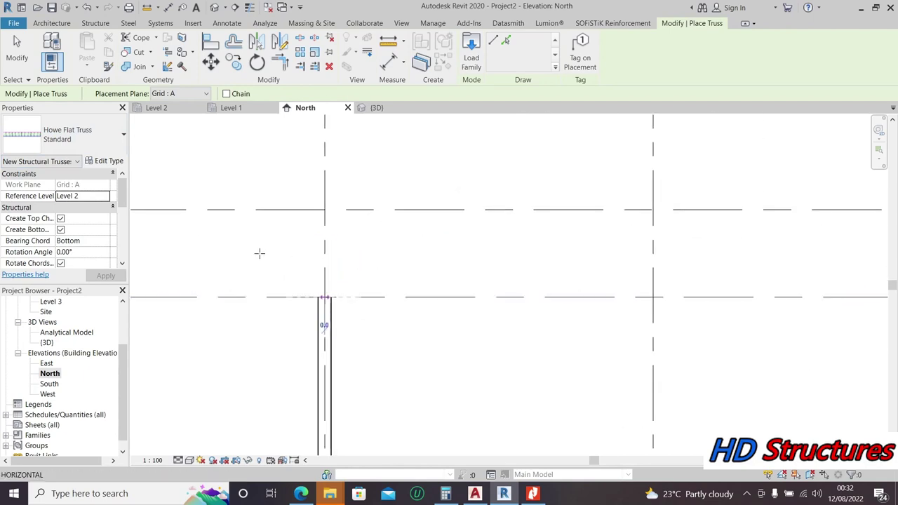
scroll(256, 248, "down", 3)
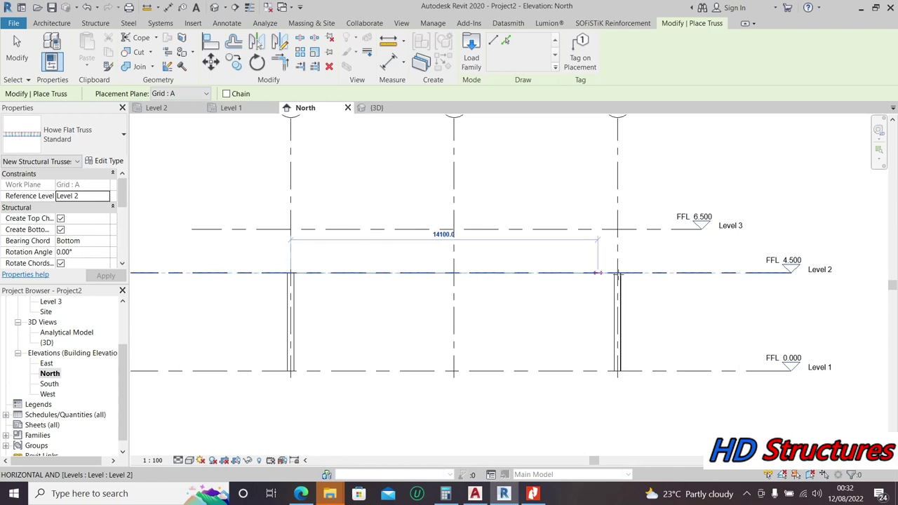
scroll(616, 273, "up", 1)
scroll(617, 273, "up", 1)
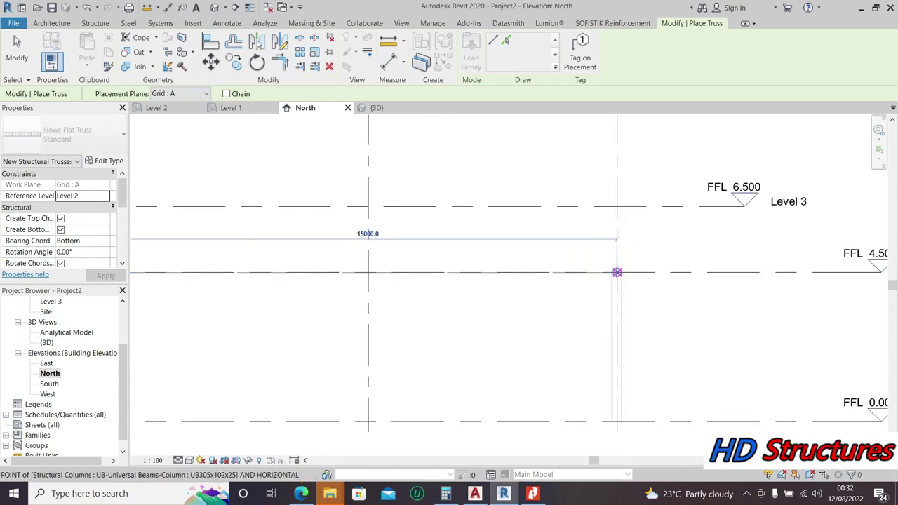
left_click(616, 273)
scroll(573, 251, "down", 2)
right_click(296, 158)
left_click(312, 169)
right_click(278, 157)
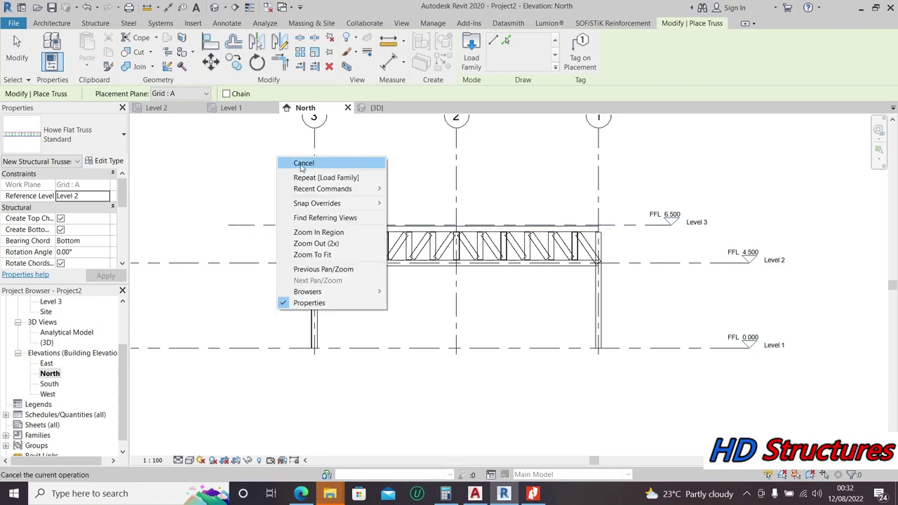
left_click(297, 164)
left_click(345, 232)
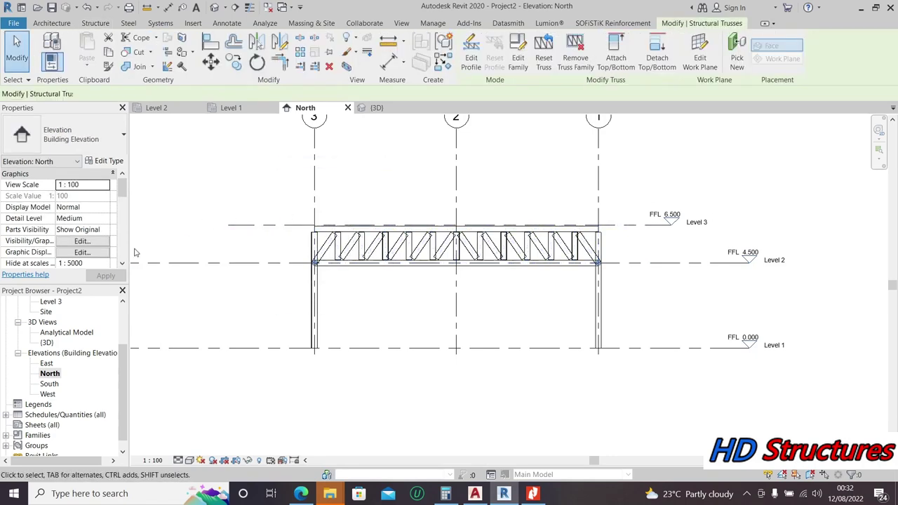
Step: Change the selected truss's Truss Height to 1000 in Properties and apply it
scroll(89, 240, "down", 5)
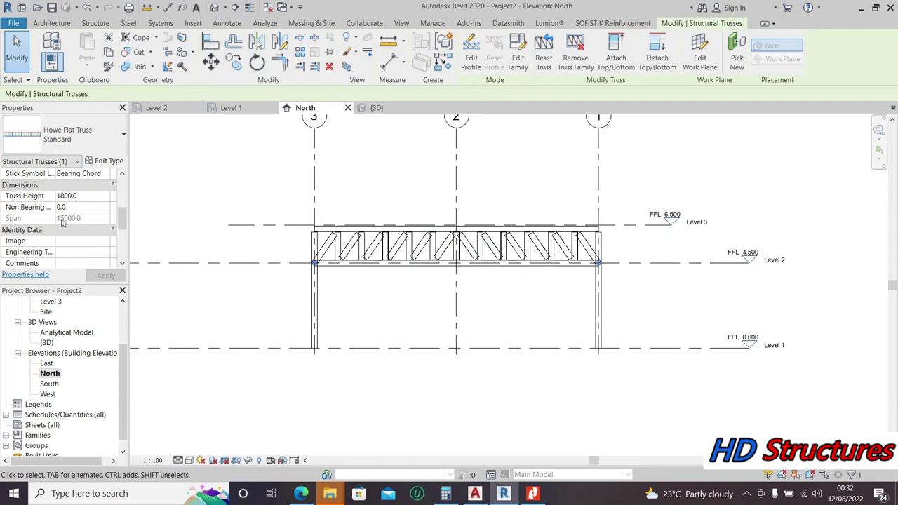
scroll(77, 223, "up", 1)
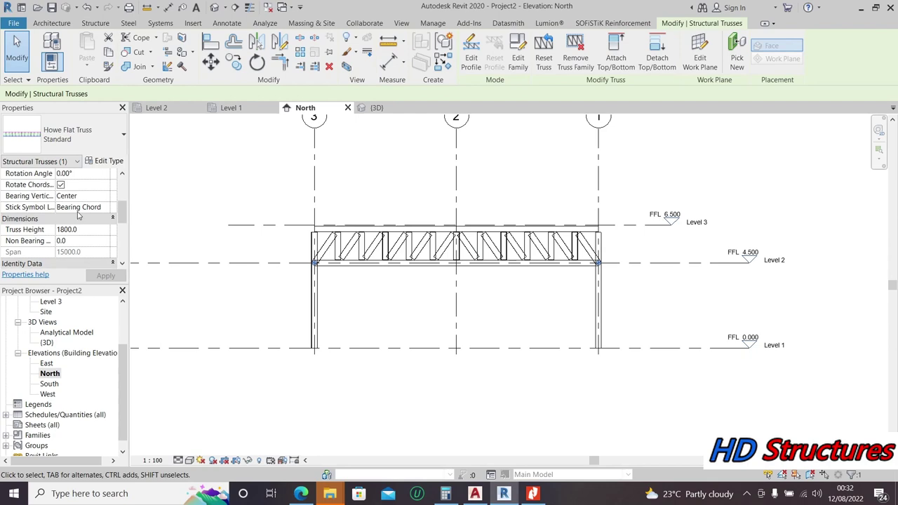
left_click(91, 230)
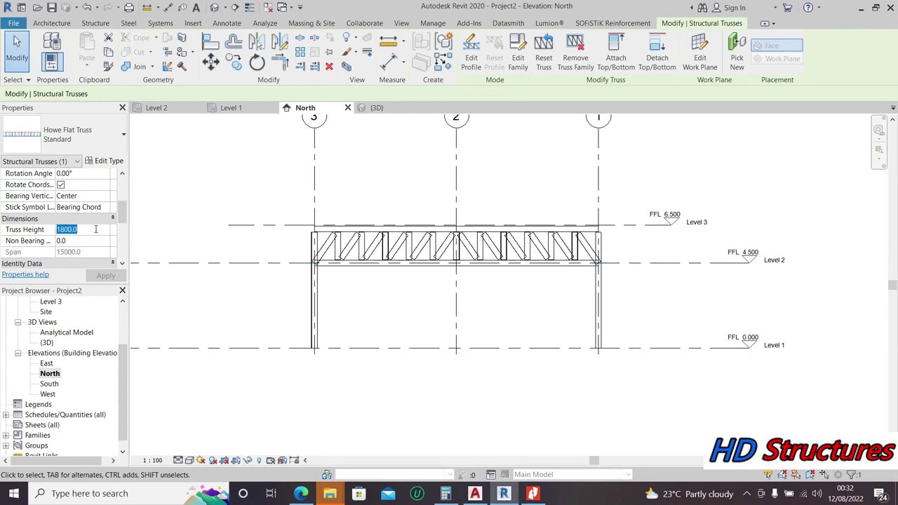
type("1")
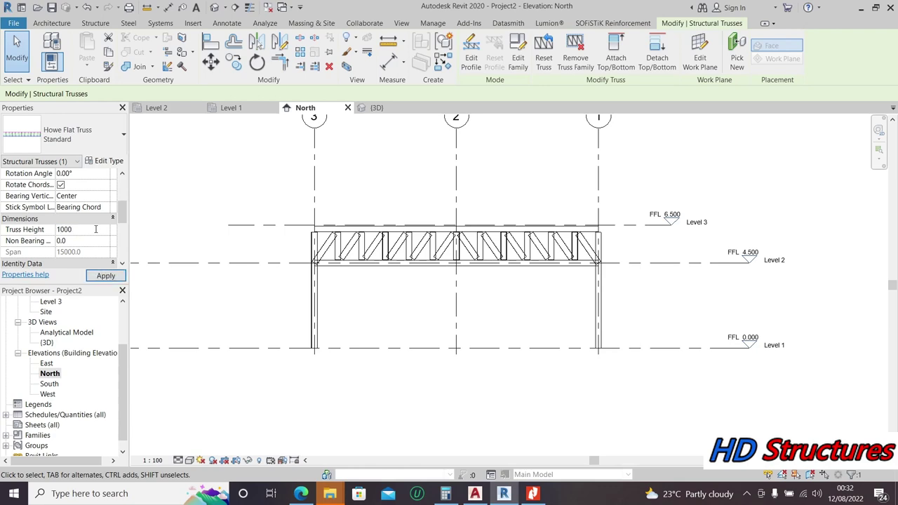
left_click(105, 275)
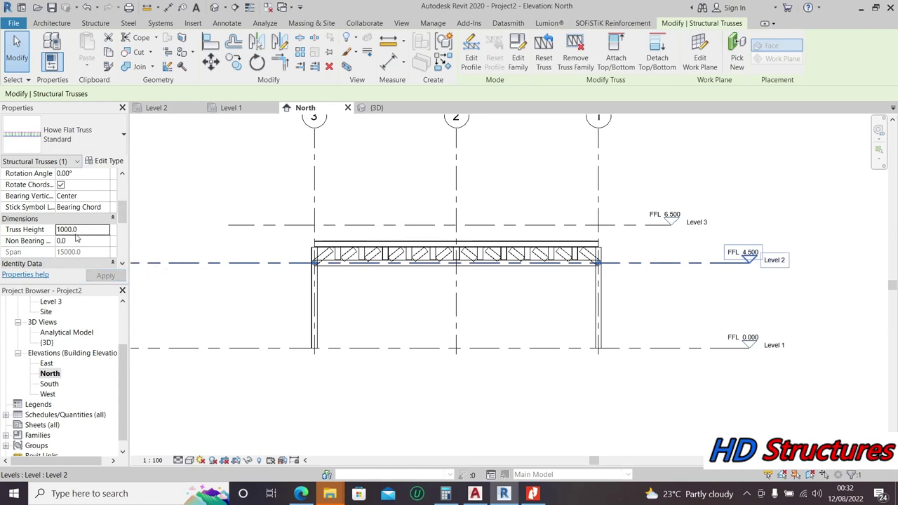
scroll(90, 220, "down", 2)
scroll(93, 205, "up", 1)
scroll(94, 204, "up", 1)
scroll(84, 214, "down", 4)
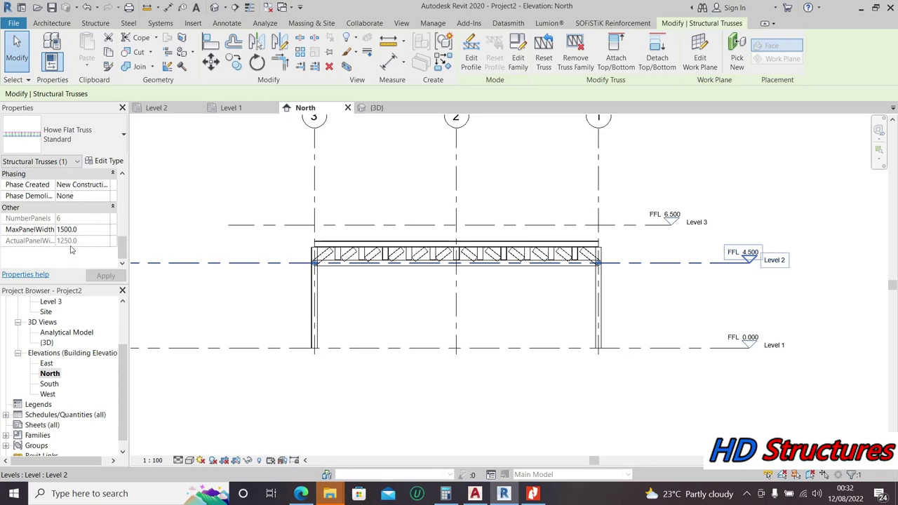
scroll(314, 260, "up", 5)
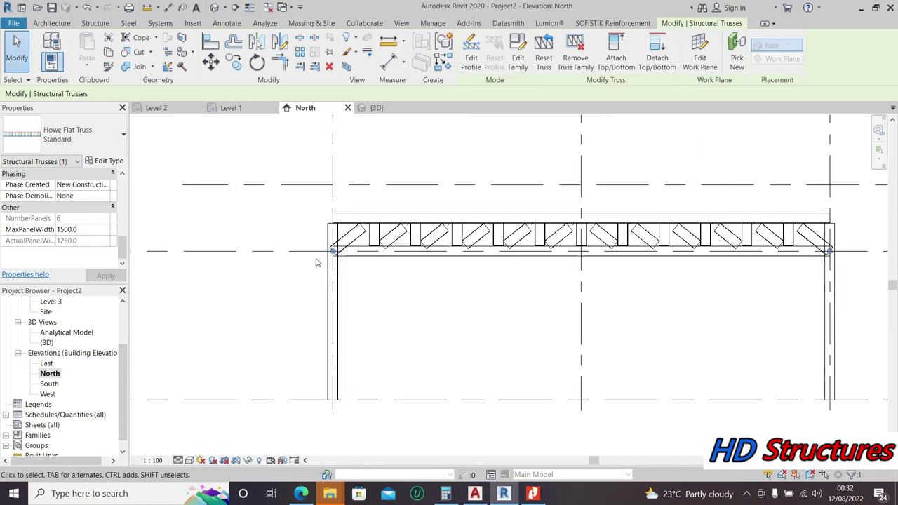
left_click(388, 61)
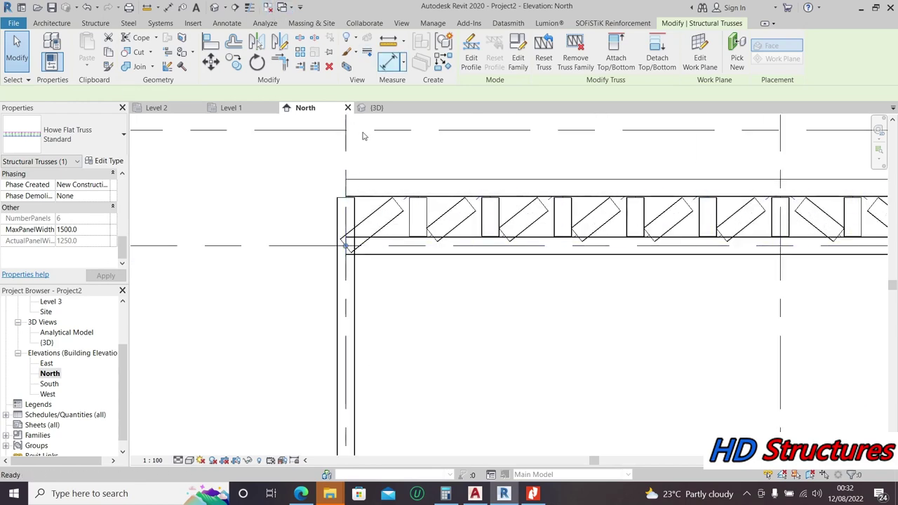
scroll(354, 214, "up", 2)
left_click(342, 217)
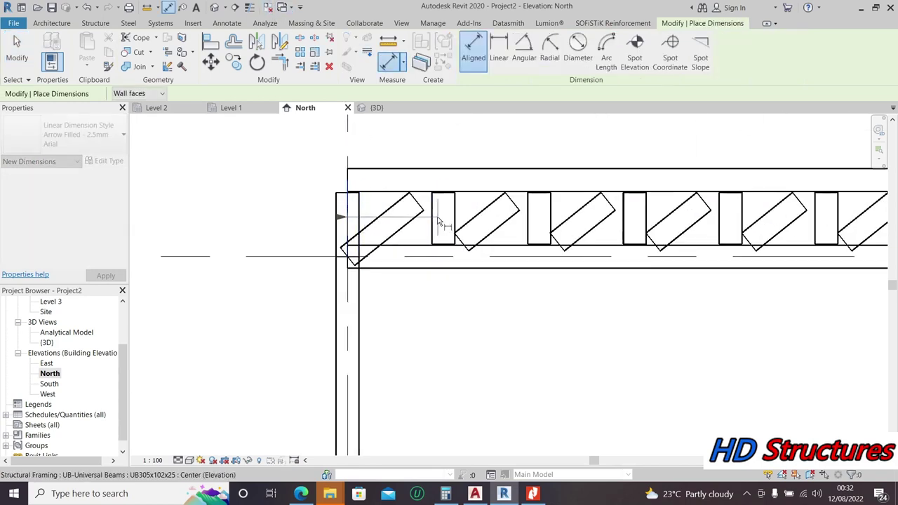
left_click(443, 223)
scroll(367, 311, "down", 2)
right_click(386, 176)
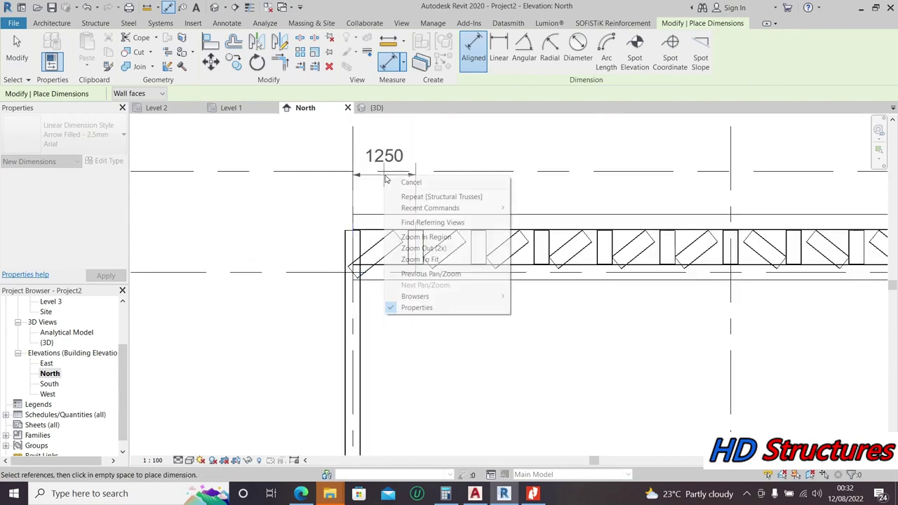
left_click(397, 183)
scroll(381, 231, "up", 2)
right_click(274, 137)
left_click(17, 47)
left_click(17, 47)
scroll(407, 221, "down", 2)
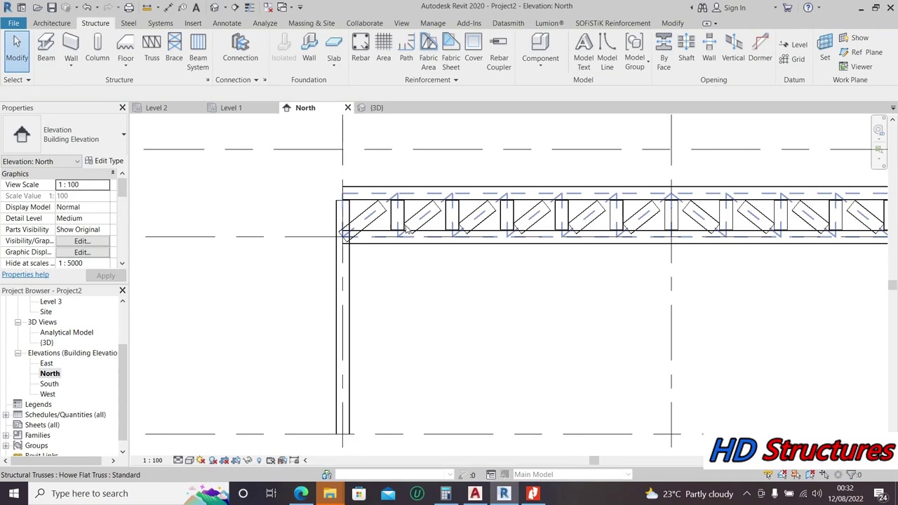
left_click(407, 222)
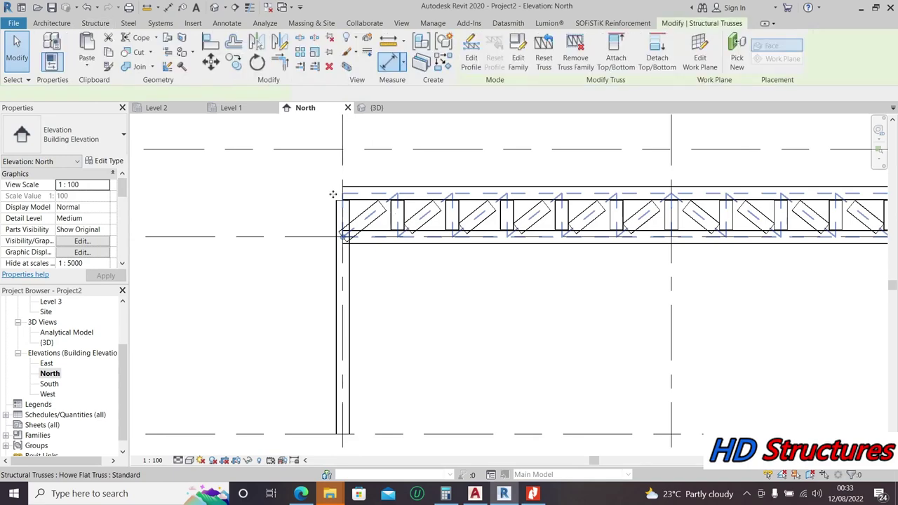
left_click(109, 162)
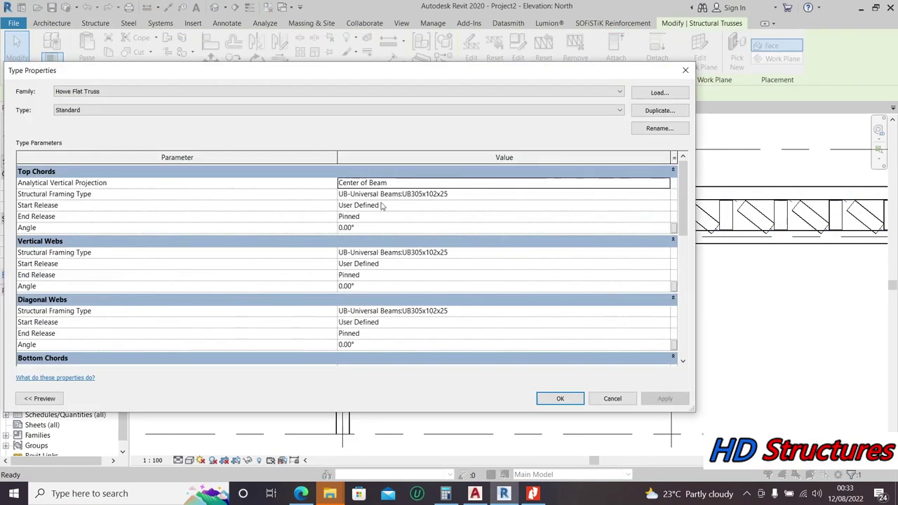
Step: Make the top chords RHS80x40x5 and the vertical webs RHS60x40x5
left_click(665, 194)
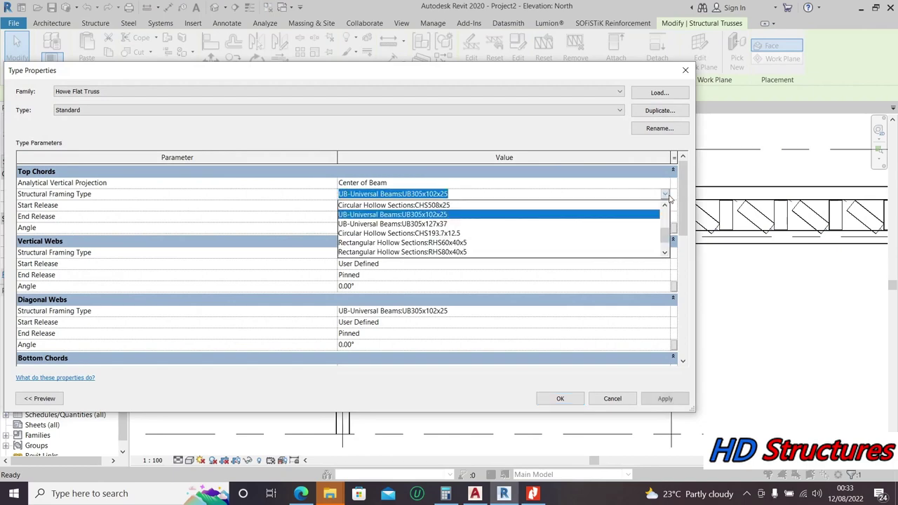
scroll(432, 215, "down", 1)
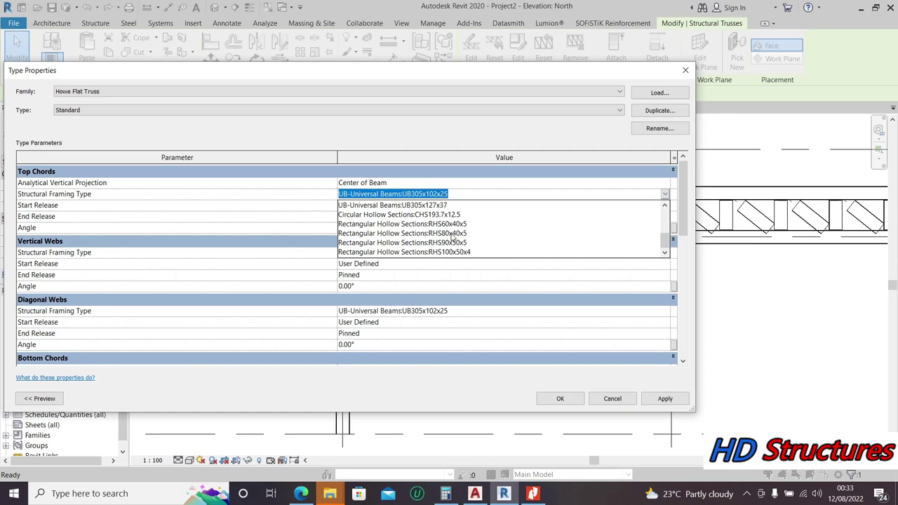
left_click(453, 234)
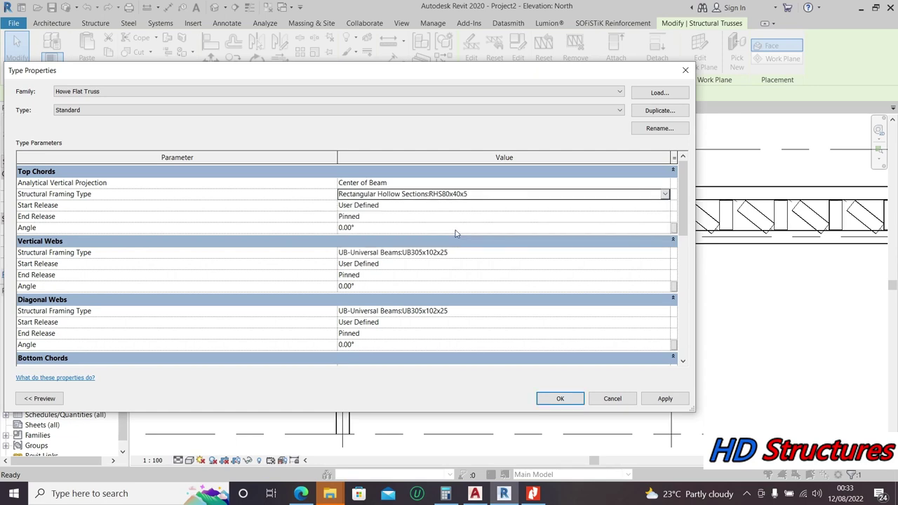
left_click(667, 254)
left_click(666, 254)
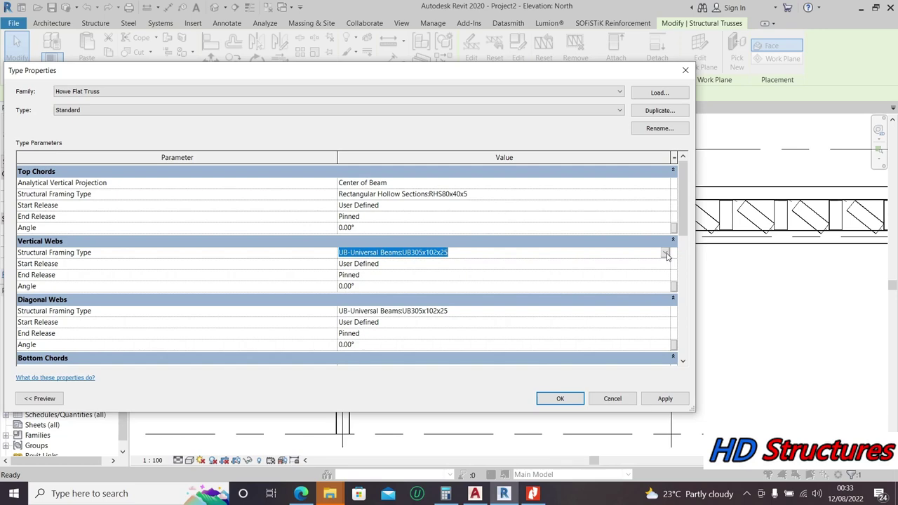
left_click(666, 254)
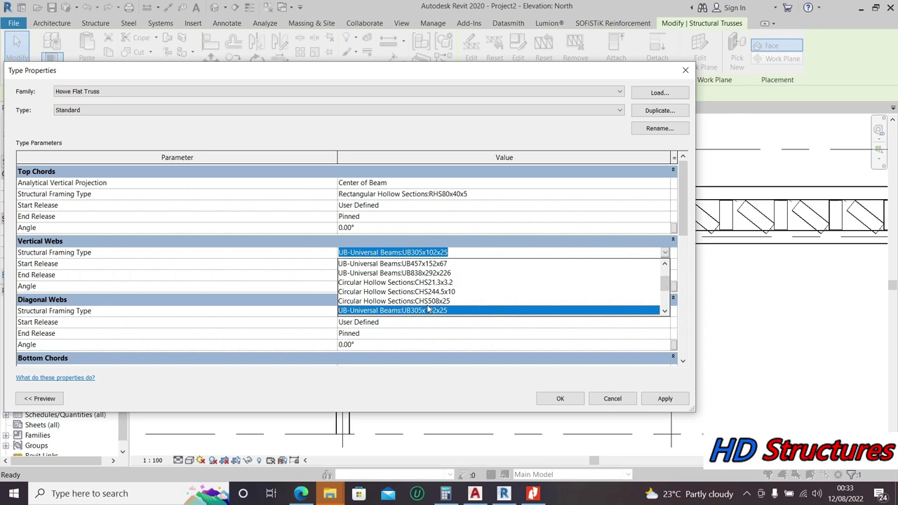
scroll(442, 281, "down", 2)
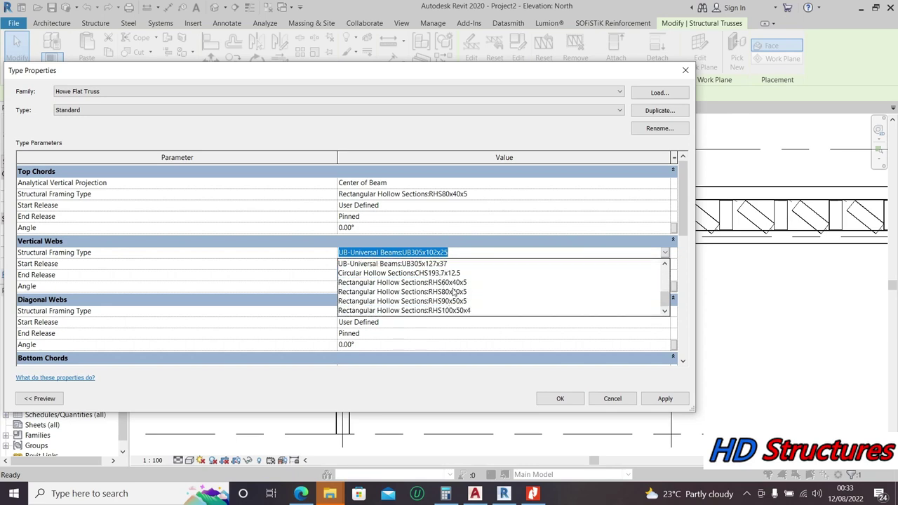
left_click(459, 284)
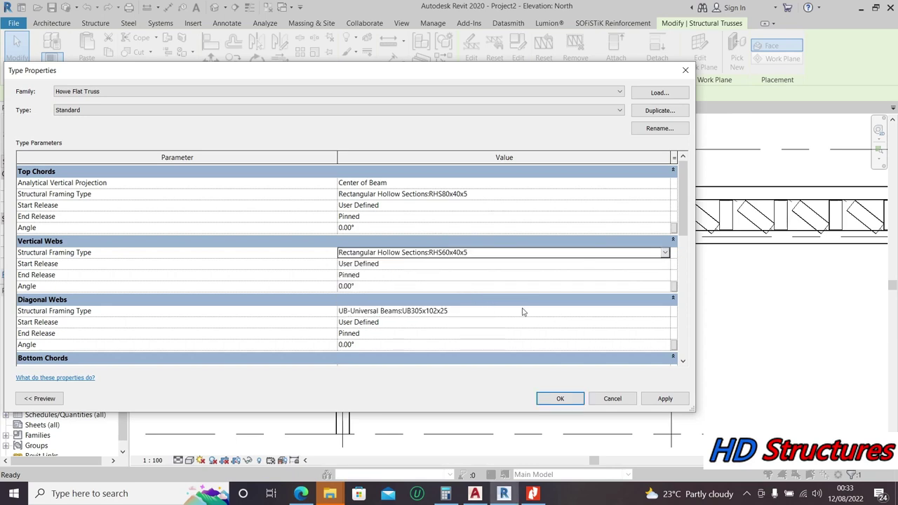
Step: Set the diagonal webs to RHS60x40x5
left_click(665, 313)
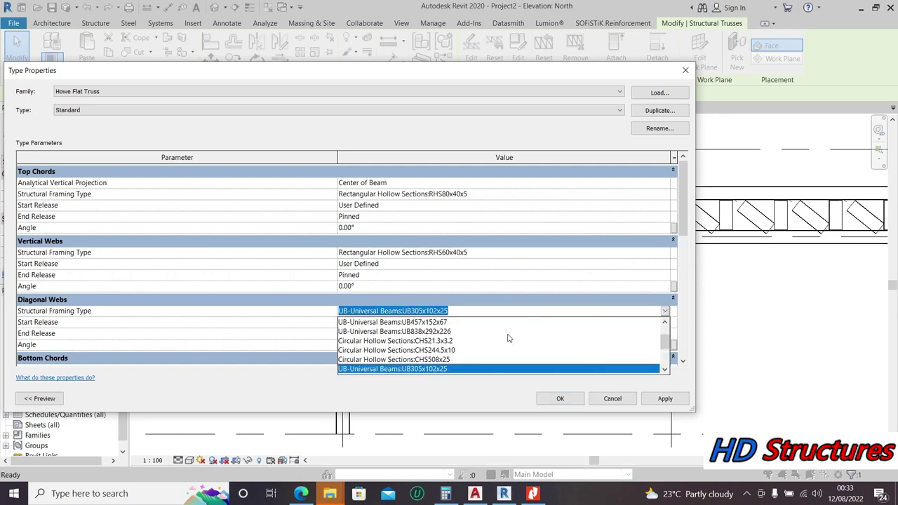
scroll(446, 346, "down", 1)
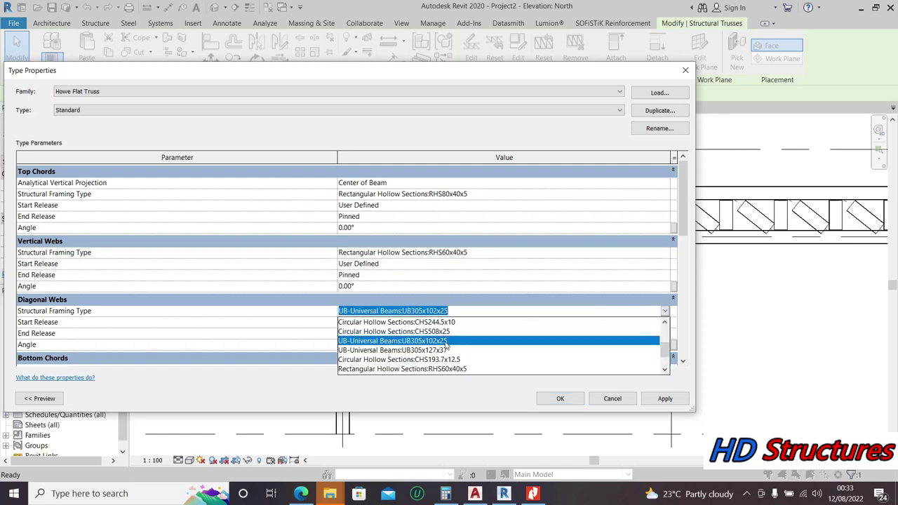
scroll(453, 347, "down", 1)
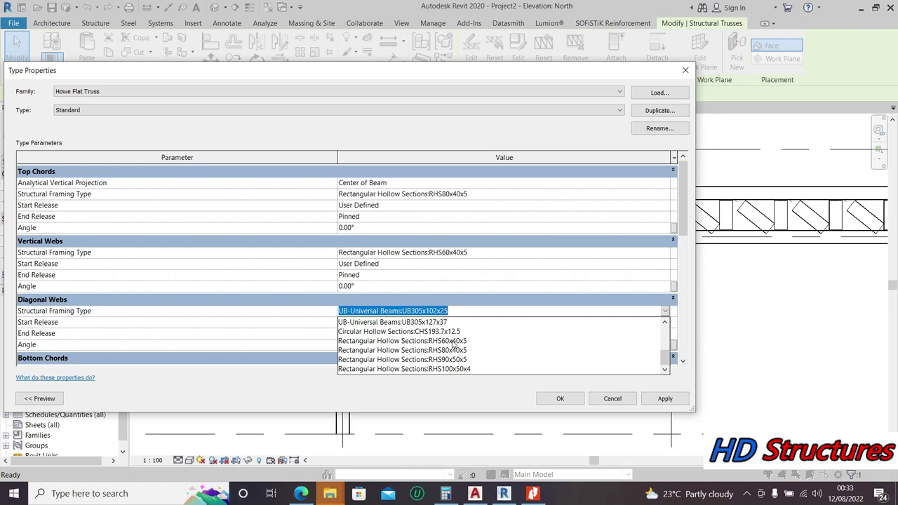
scroll(452, 343, "up", 1)
scroll(454, 345, "down", 1)
scroll(440, 343, "up", 1)
scroll(440, 341, "up", 1)
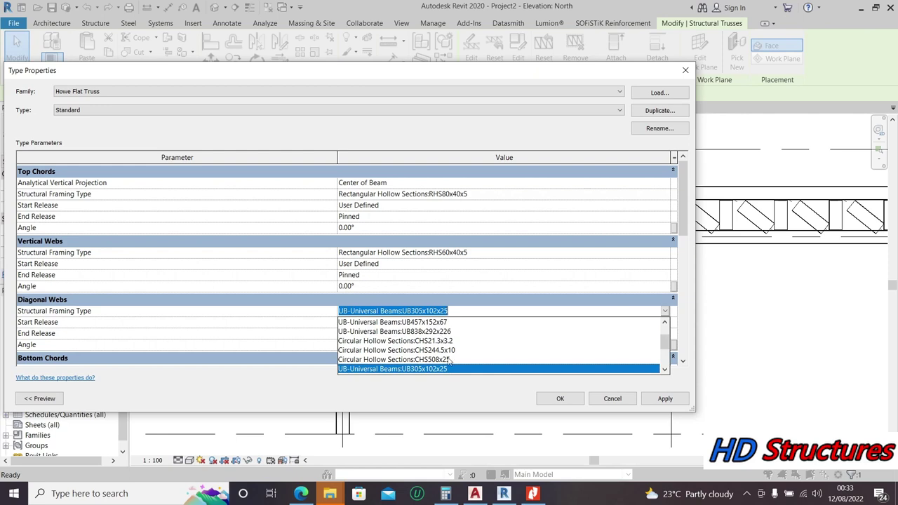
scroll(436, 348, "up", 1)
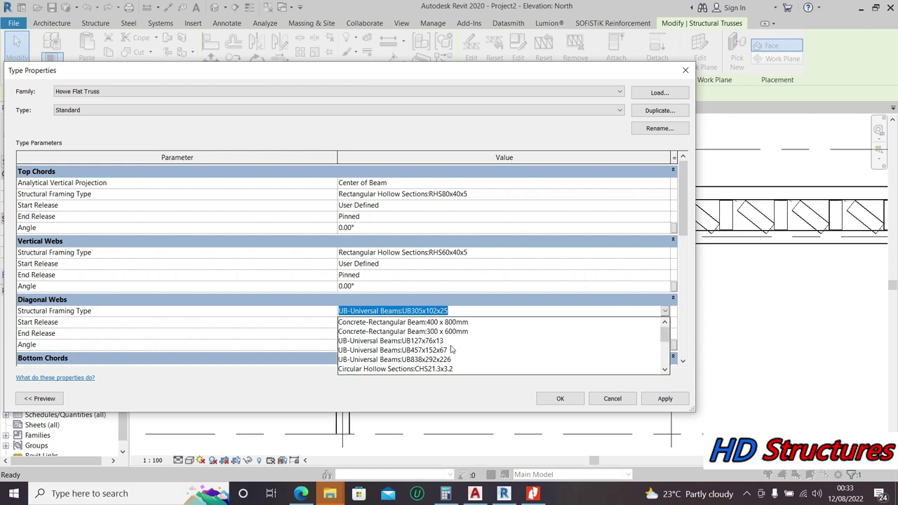
scroll(454, 346, "down", 1)
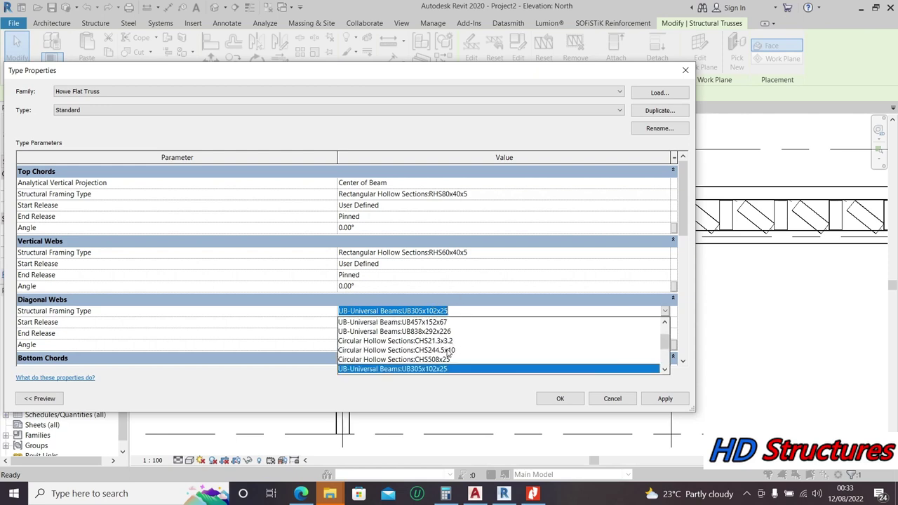
scroll(449, 347, "down", 1)
scroll(453, 342, "down", 1)
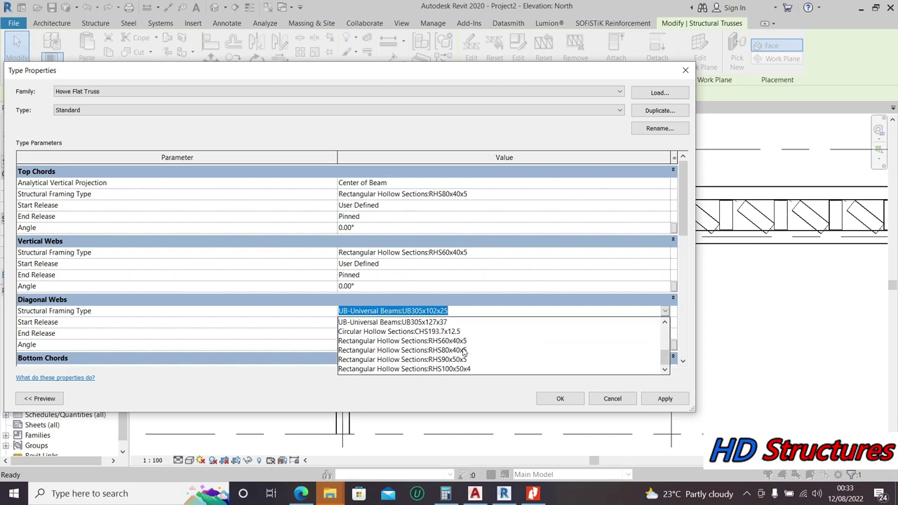
left_click(453, 342)
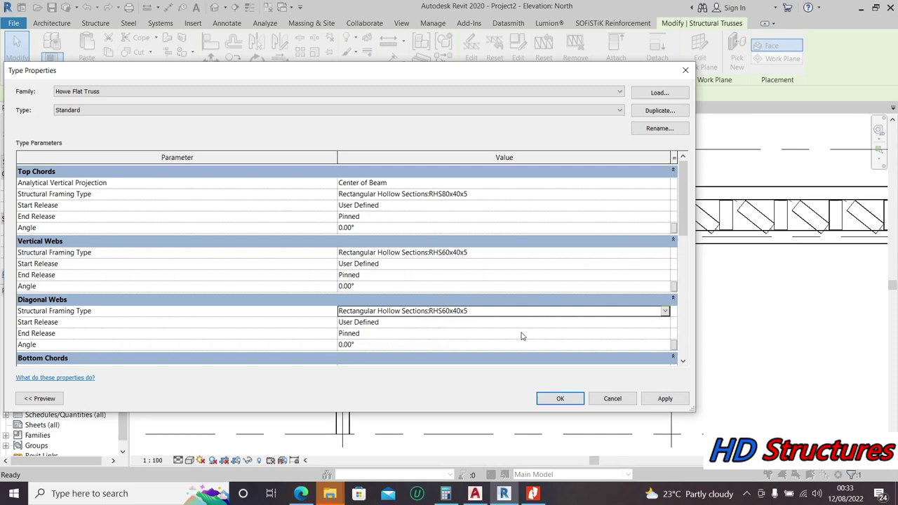
Step: Set the bottom chords to RHS80x40x5 and apply the type changes
scroll(522, 337, "down", 3)
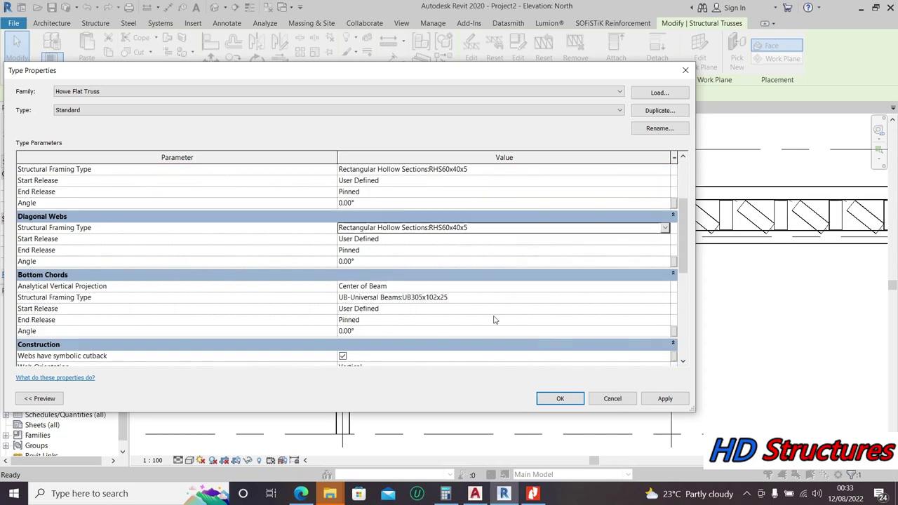
left_click(666, 299)
left_click(665, 298)
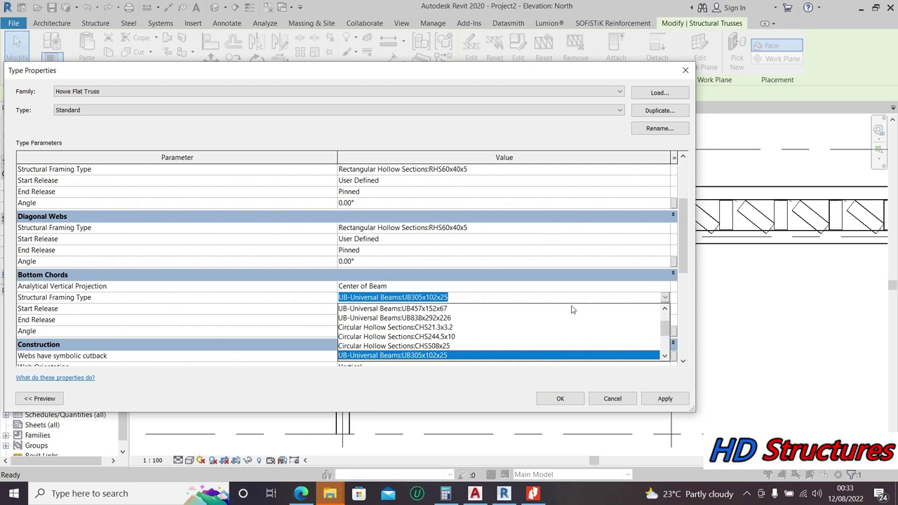
scroll(456, 339, "down", 1)
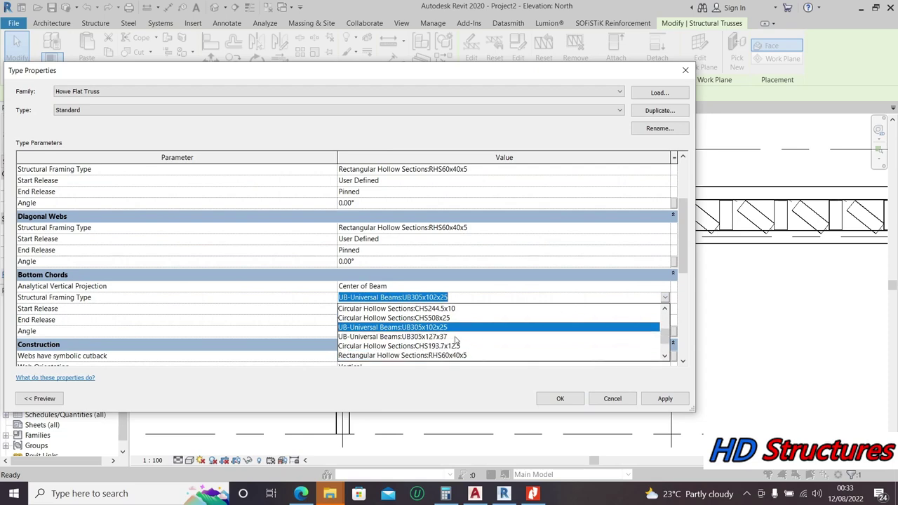
scroll(456, 339, "down", 3)
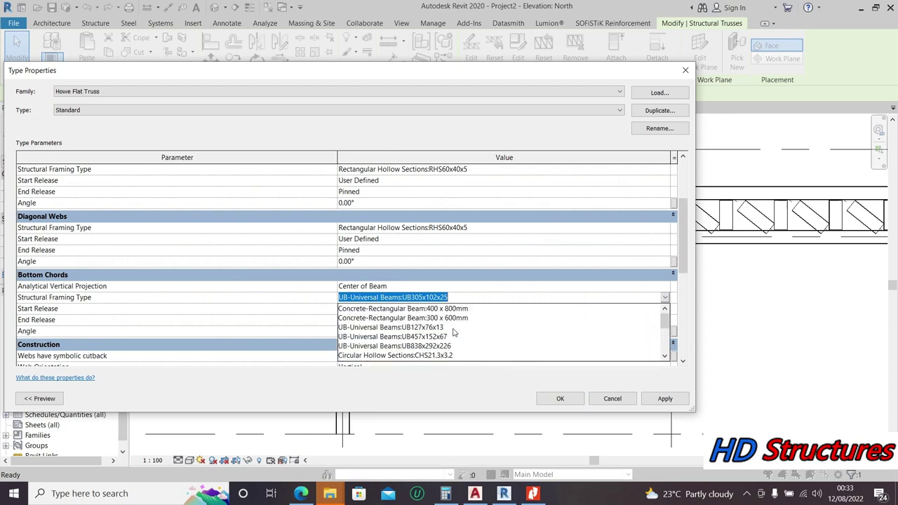
scroll(449, 336, "down", 3)
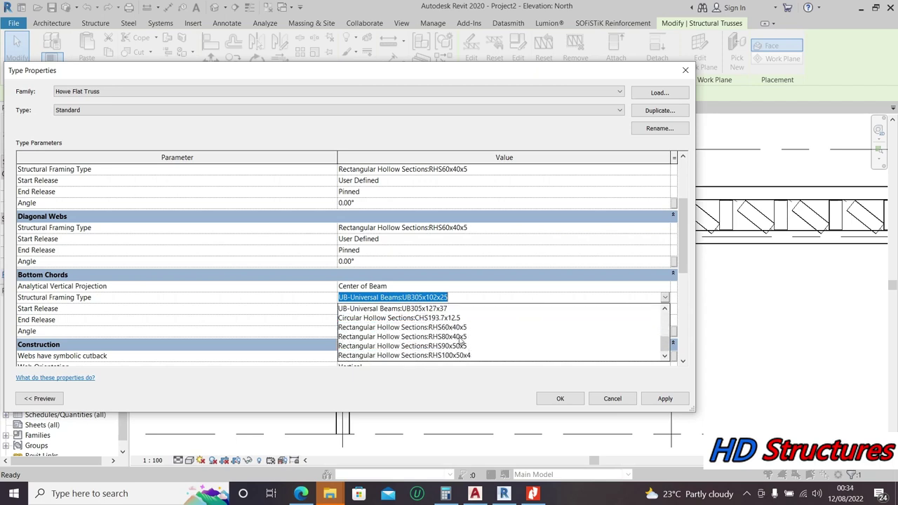
left_click(421, 337)
left_click_drag(681, 254, 673, 224)
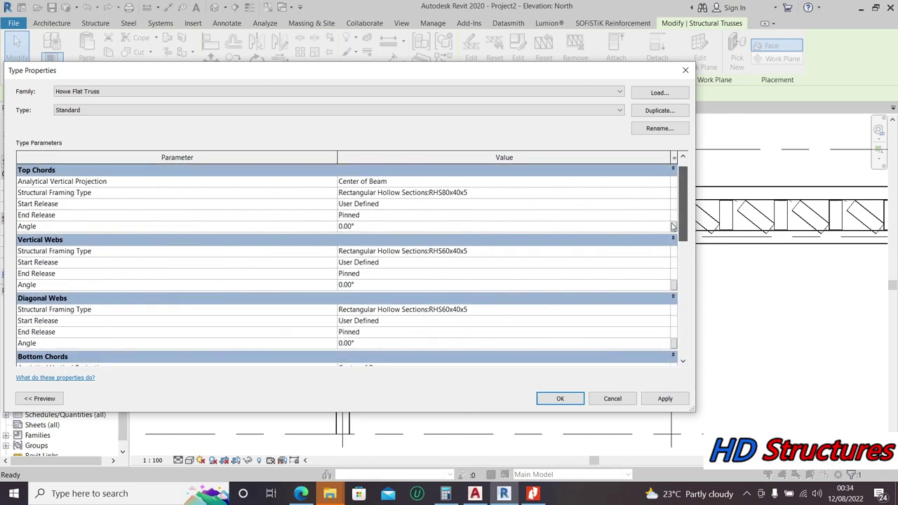
left_click(665, 399)
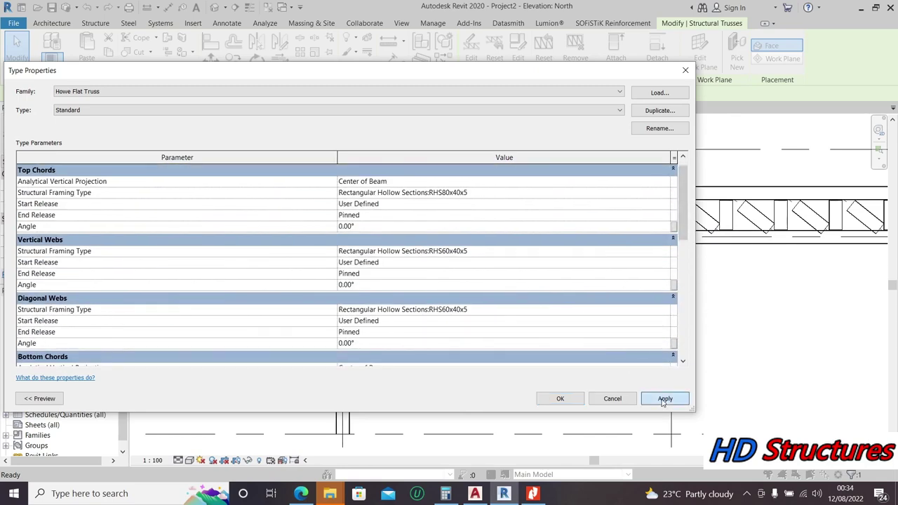
Step: Close the truss type properties and enter edit mode for the truss profile
left_click(561, 399)
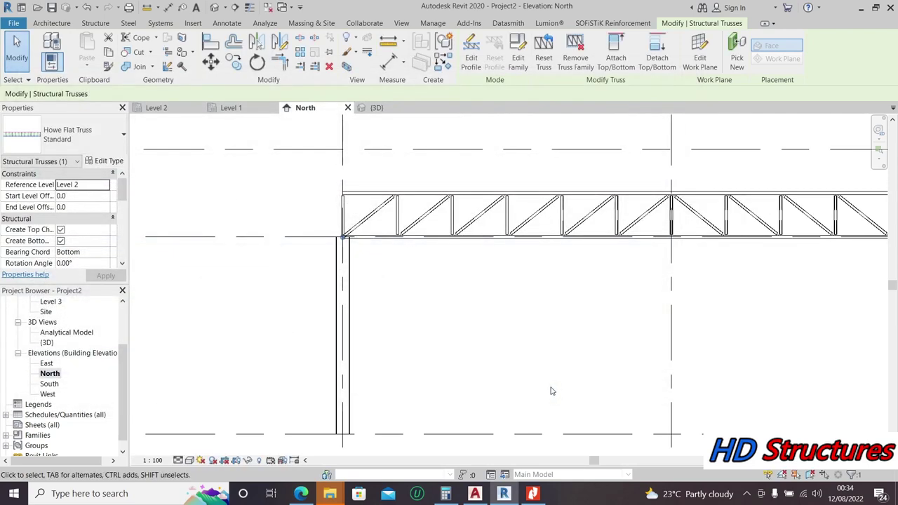
scroll(463, 267, "down", 4)
scroll(527, 224, "up", 2)
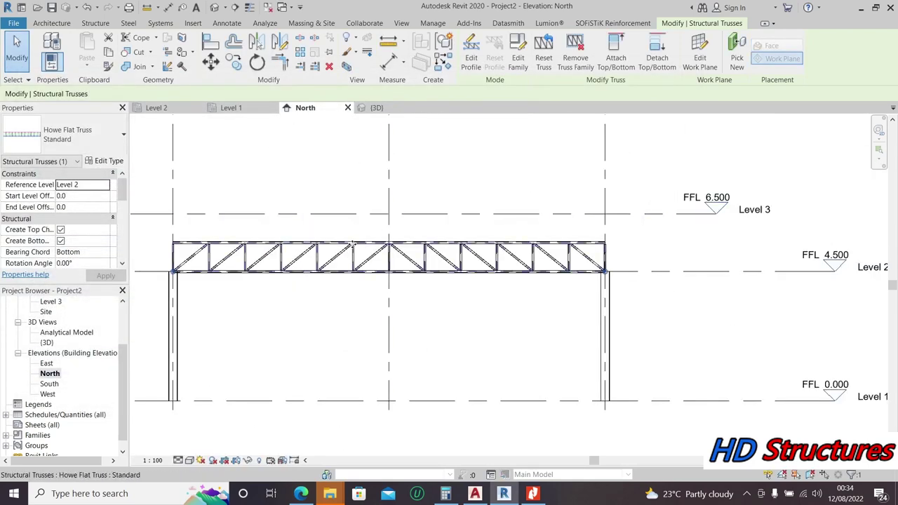
scroll(512, 279, "down", 1)
scroll(295, 257, "up", 4)
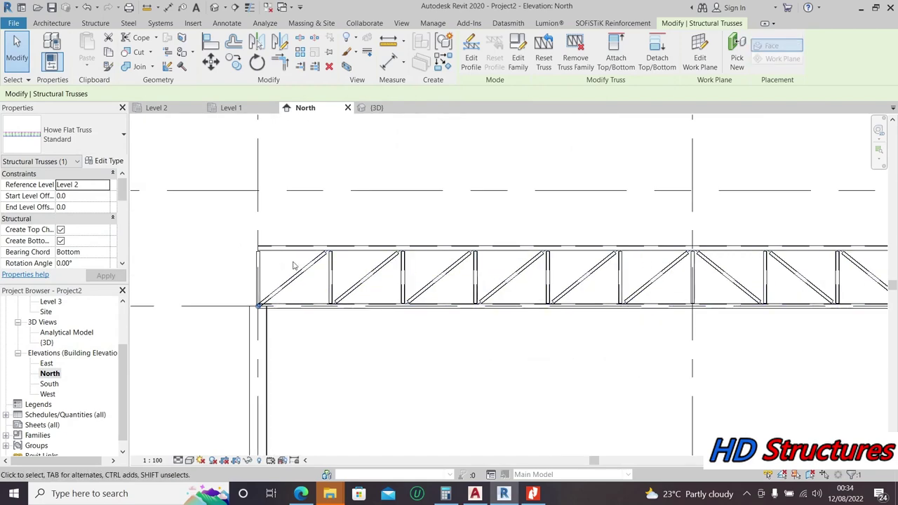
scroll(303, 270, "down", 2)
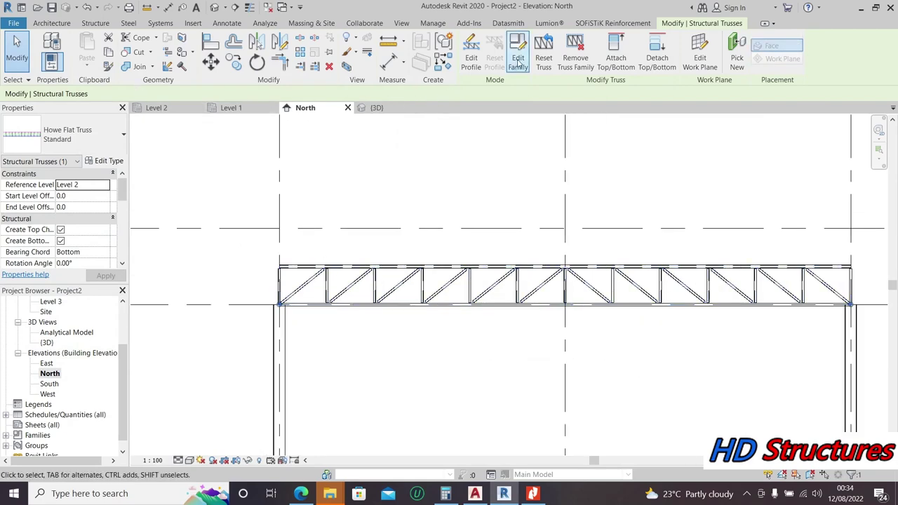
left_click(472, 60)
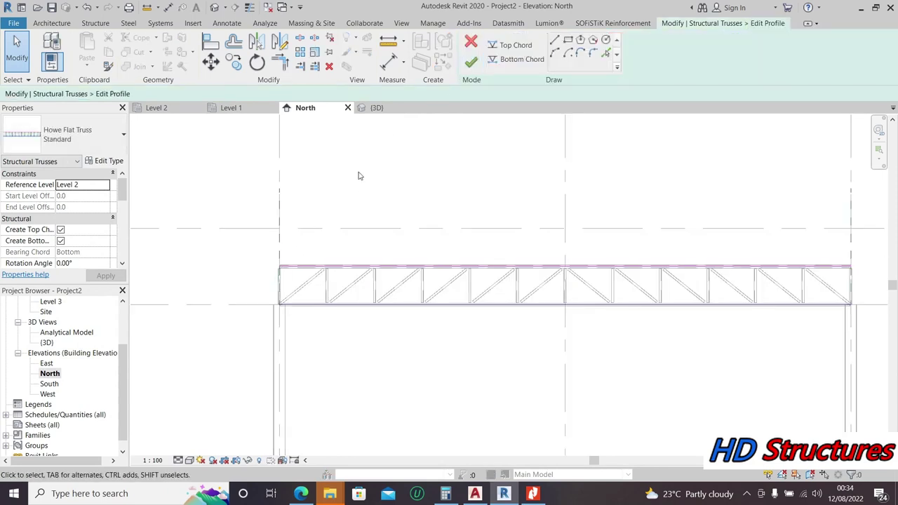
Step: Sketch two sloping top chord lines from each truss end to the Level 3/Grid 2 apex
left_click(516, 45)
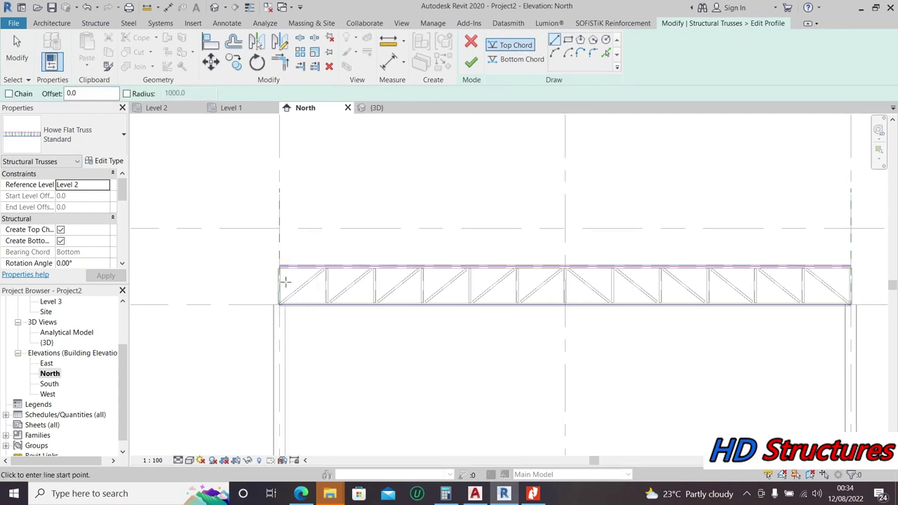
scroll(278, 286, "up", 1)
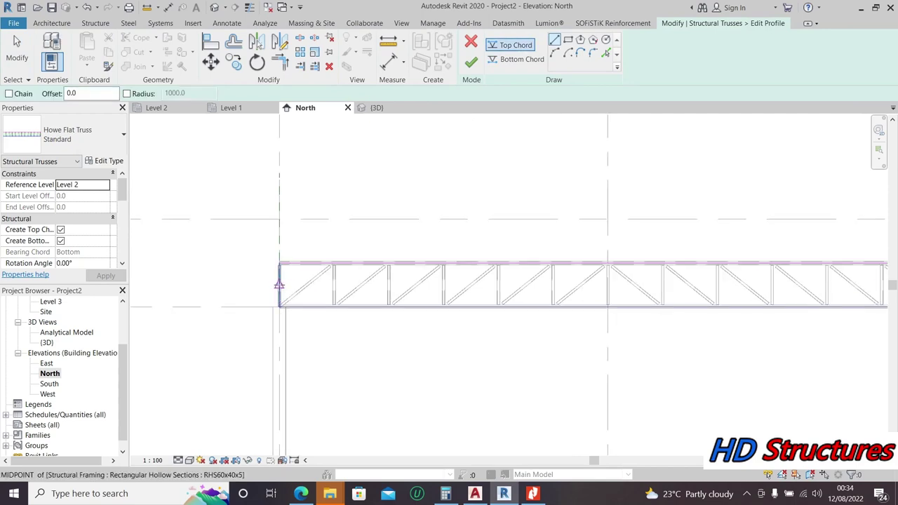
scroll(278, 286, "up", 1)
left_click(279, 286)
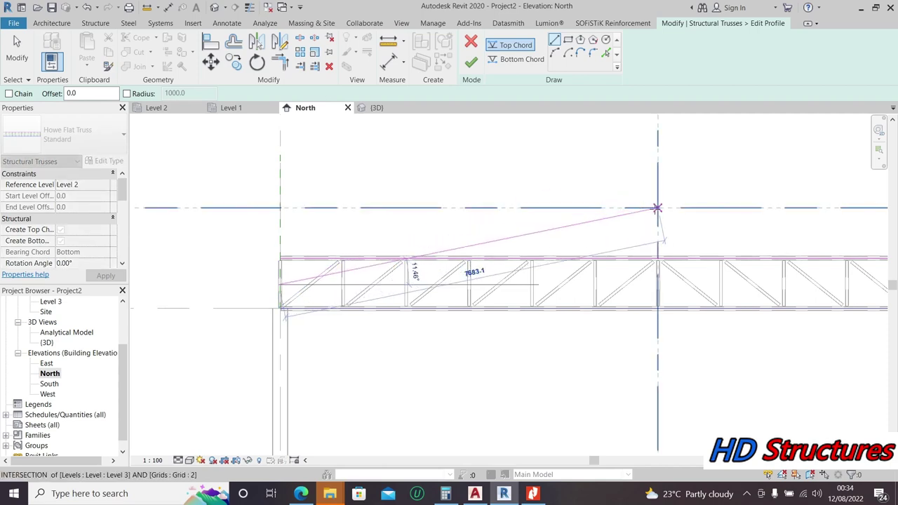
left_click(657, 207)
scroll(552, 208, "down", 1)
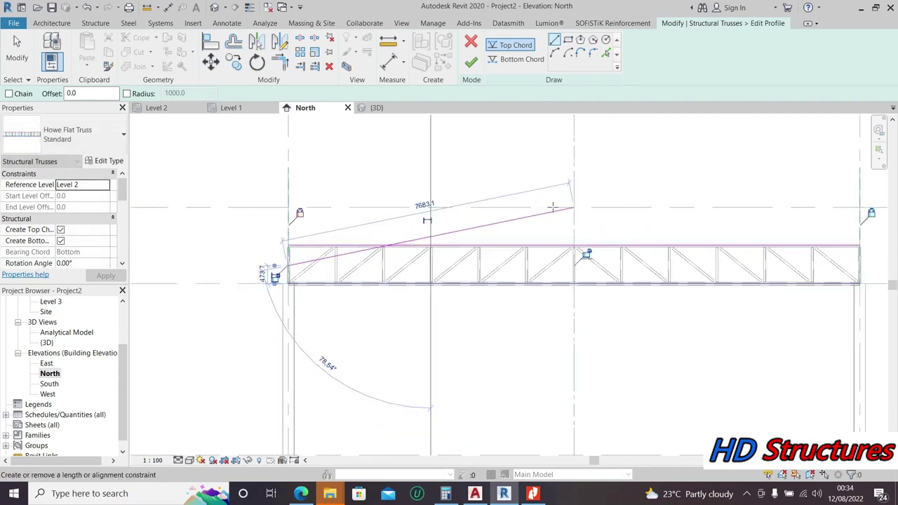
scroll(552, 207, "down", 1)
left_click(538, 208)
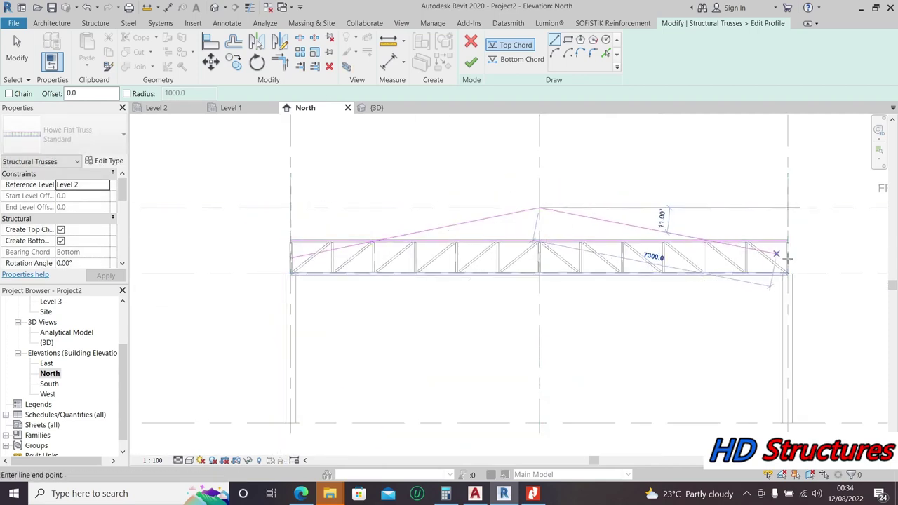
scroll(787, 259, "up", 1)
left_click(787, 258)
key("Escape")
key("Escape")
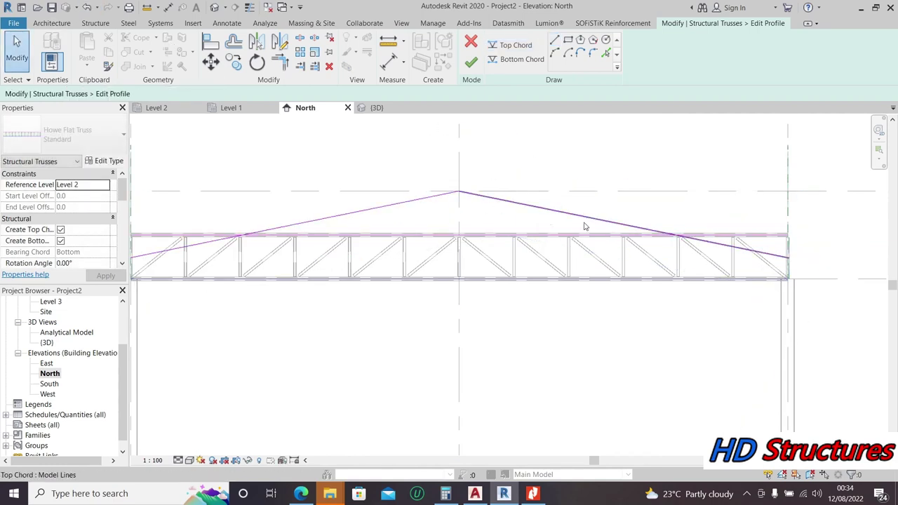
Step: Delete the original flat top chord line, keeping both sloping chords
left_click(581, 219)
key("Delete")
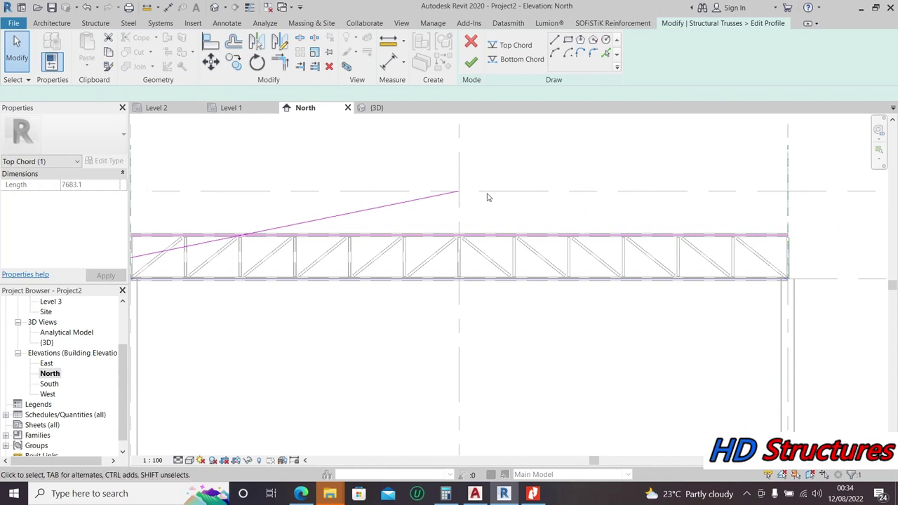
left_click(411, 199)
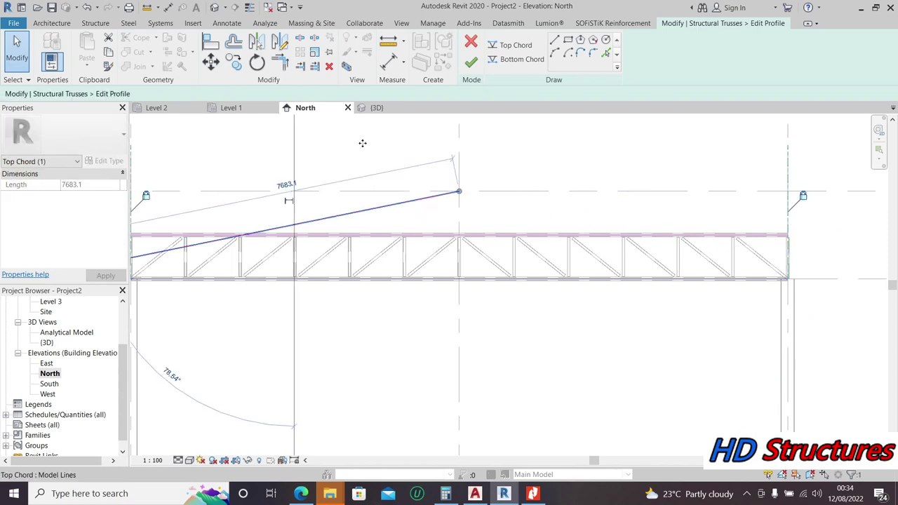
left_click(86, 7)
left_click(446, 240)
key("Delete")
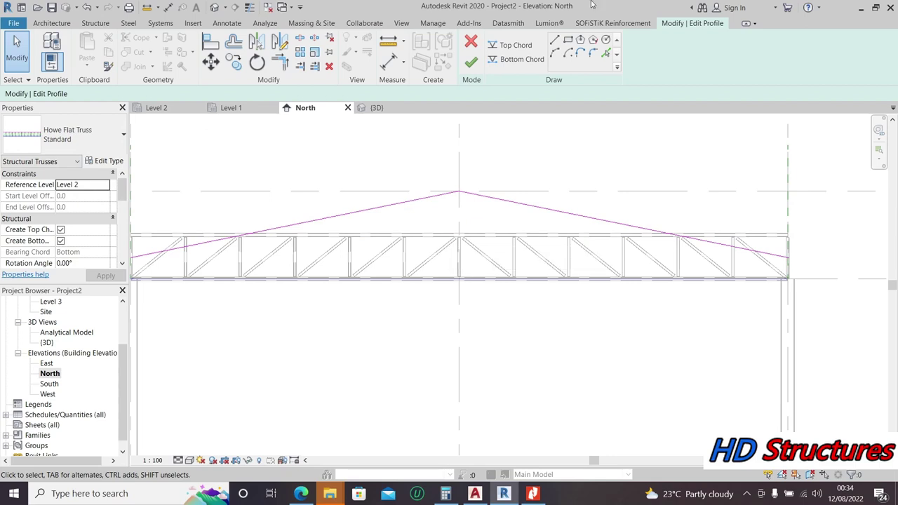
left_click(512, 45)
left_click(517, 59)
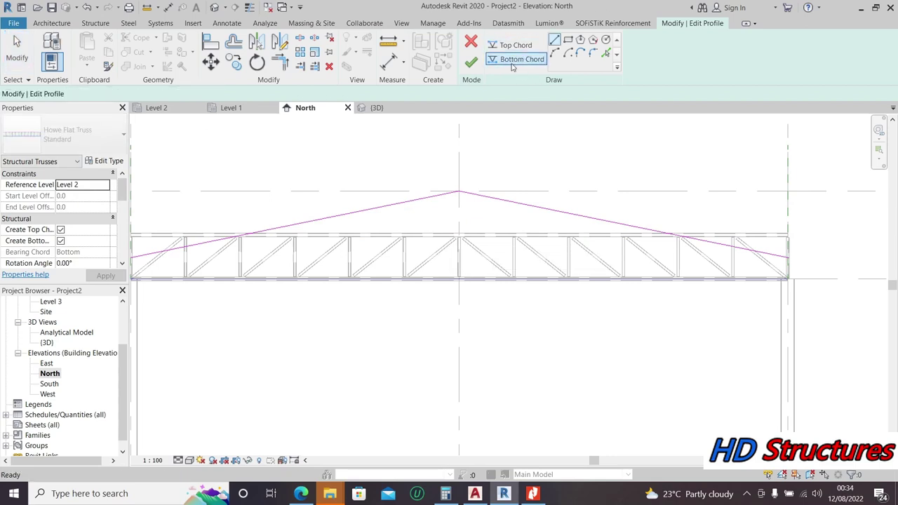
Step: Sketch a bottom chord point 900 below the apex and a chord line to the right truss end
scroll(785, 280, "up", 4)
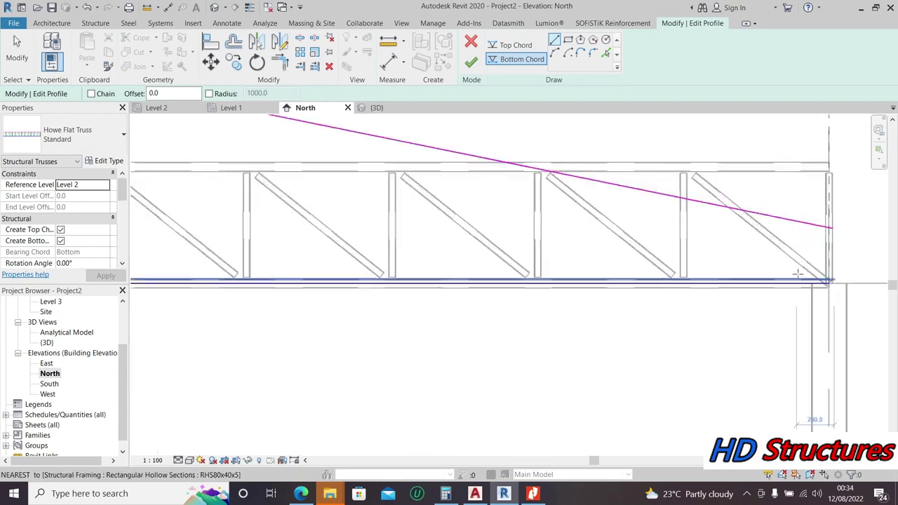
scroll(772, 305, "down", 2)
scroll(291, 150, "up", 2)
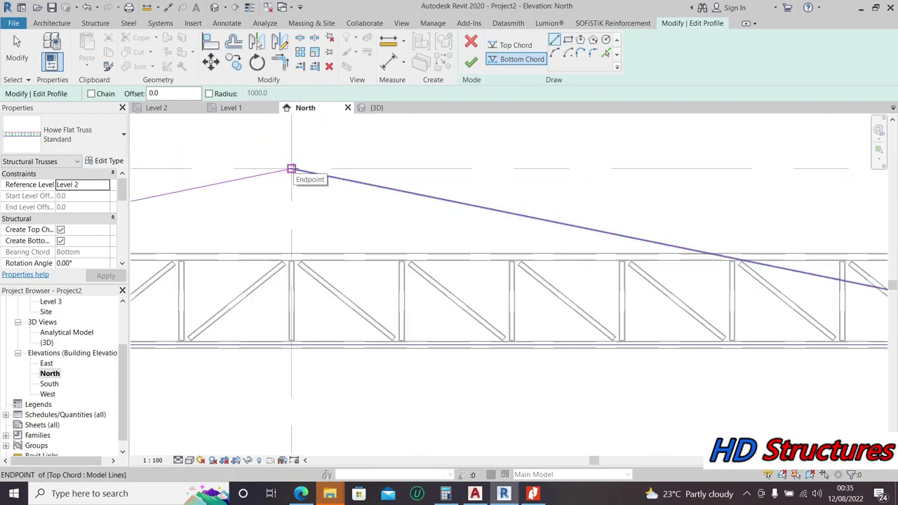
left_click(291, 169)
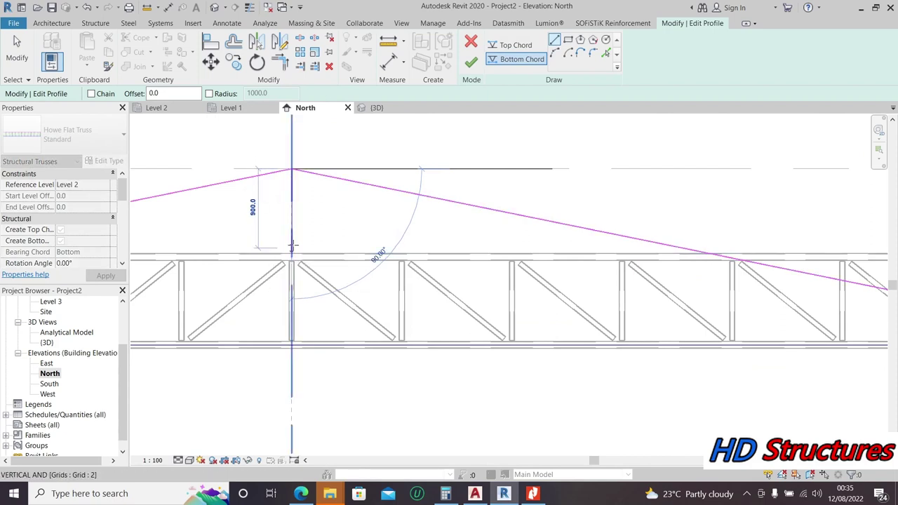
left_click(291, 248)
scroll(435, 238, "down", 3)
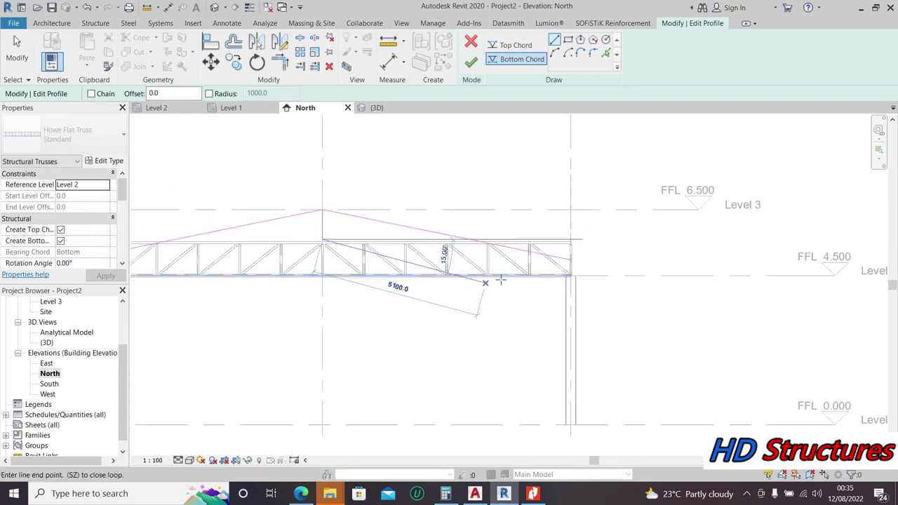
scroll(565, 272, "up", 5)
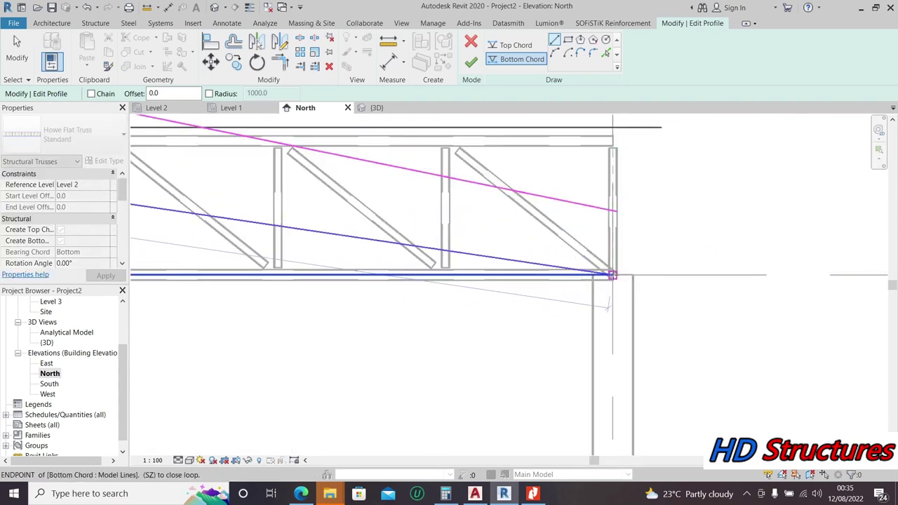
scroll(616, 266, "up", 2)
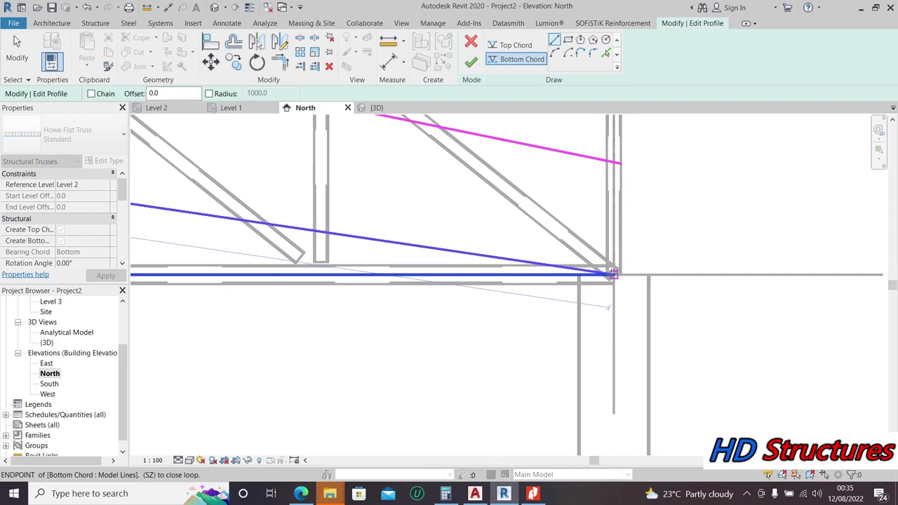
left_click(614, 272)
Step: Draw the left bottom chord line from the lowered apex point to the truss's left end
scroll(740, 261, "down", 5)
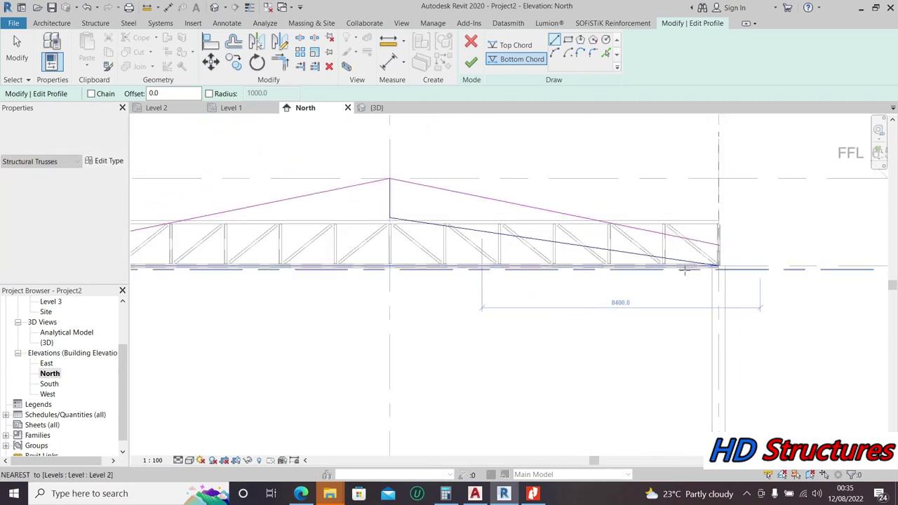
scroll(579, 251, "up", 5)
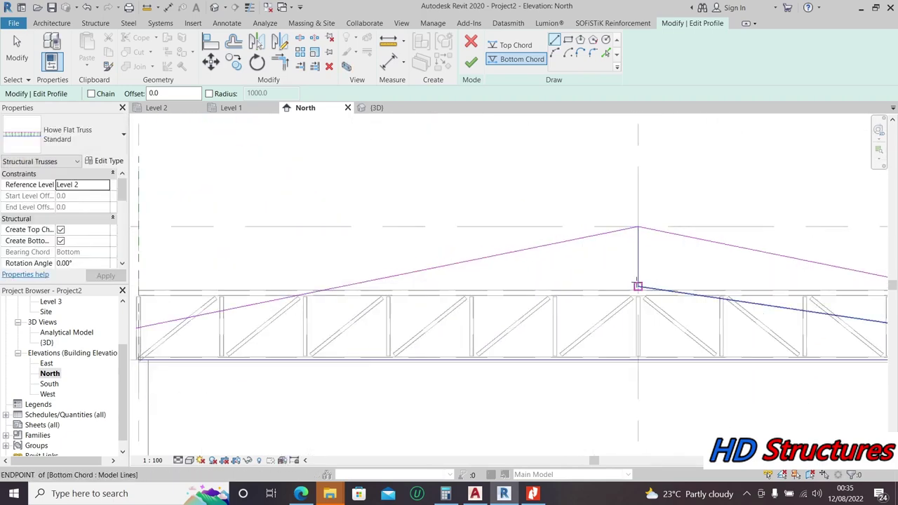
left_click(638, 287)
scroll(320, 301, "down", 3)
scroll(365, 344, "up", 6)
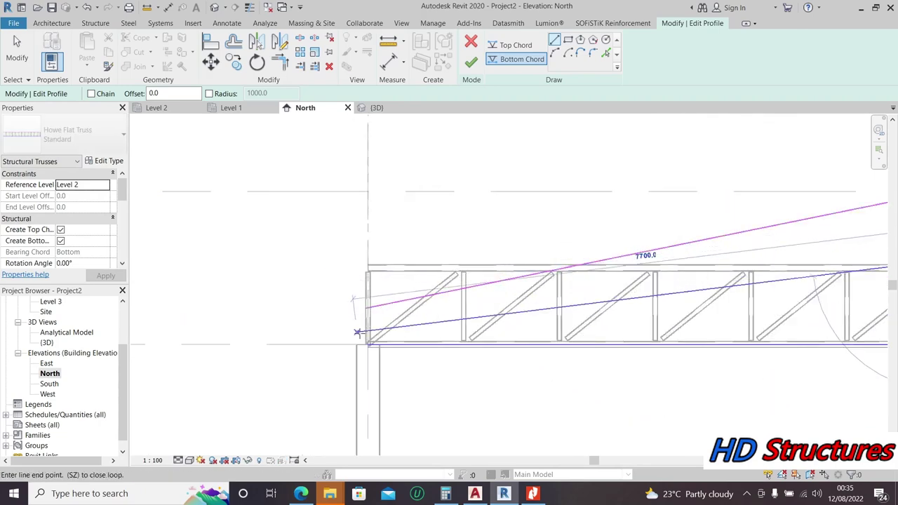
left_click(374, 352)
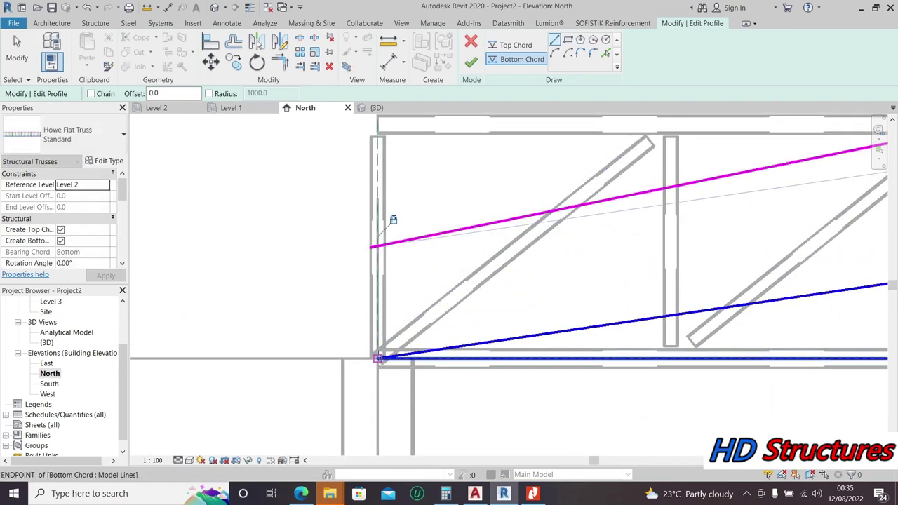
scroll(301, 298, "down", 2)
scroll(294, 292, "down", 3)
scroll(507, 287, "up", 4)
Step: Remove the old flat bottom chord line and finish the truss profile edit
key("Escape")
left_click_drag(507, 284, 488, 302)
key("Escape")
scroll(484, 280, "down", 5)
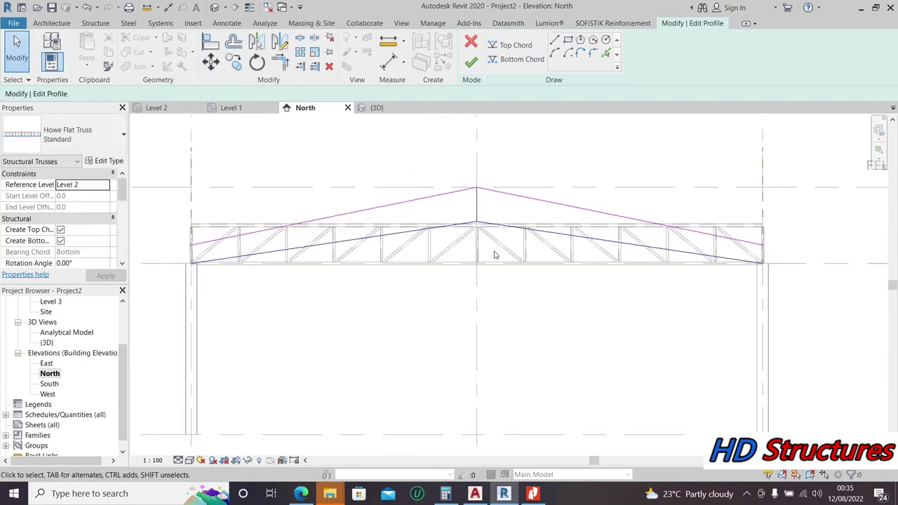
scroll(300, 231, "up", 5)
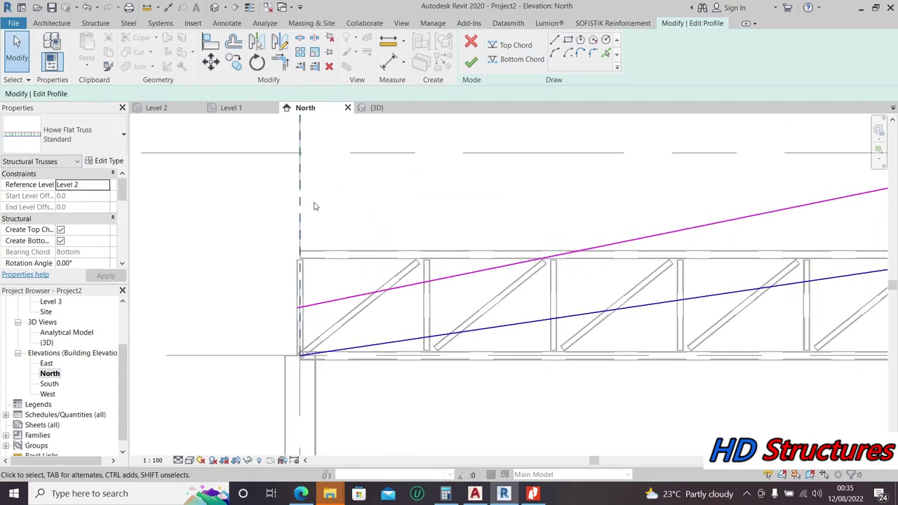
left_click(469, 62)
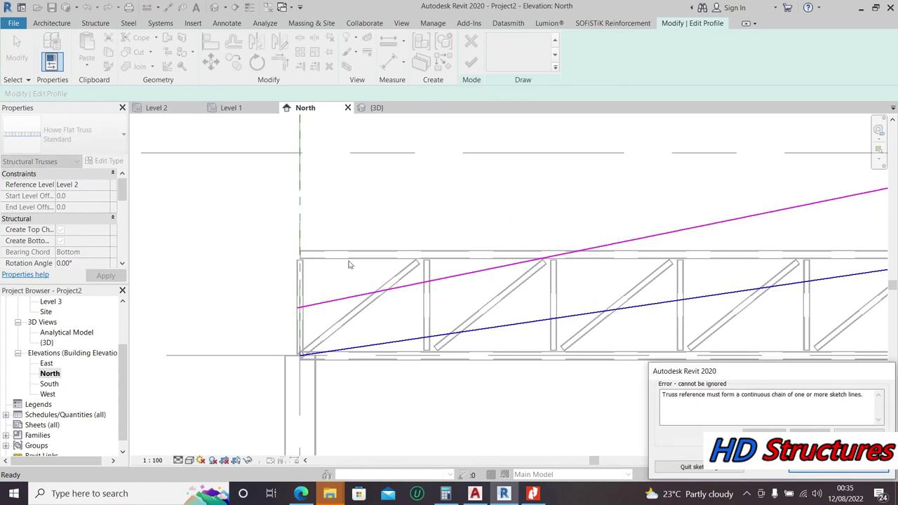
scroll(330, 258, "down", 2)
scroll(268, 243, "down", 2)
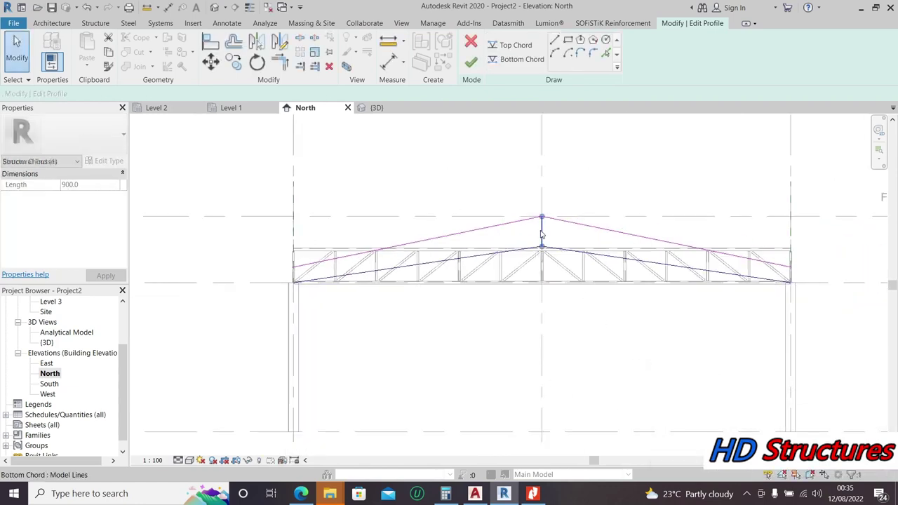
left_click(471, 64)
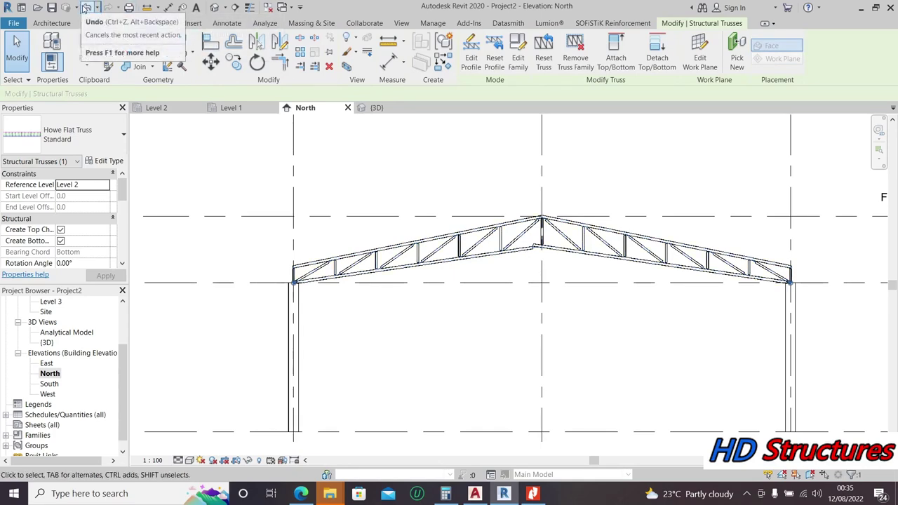
Step: Tab-select the right bottom chord member of the truss
scroll(444, 307, "up", 5)
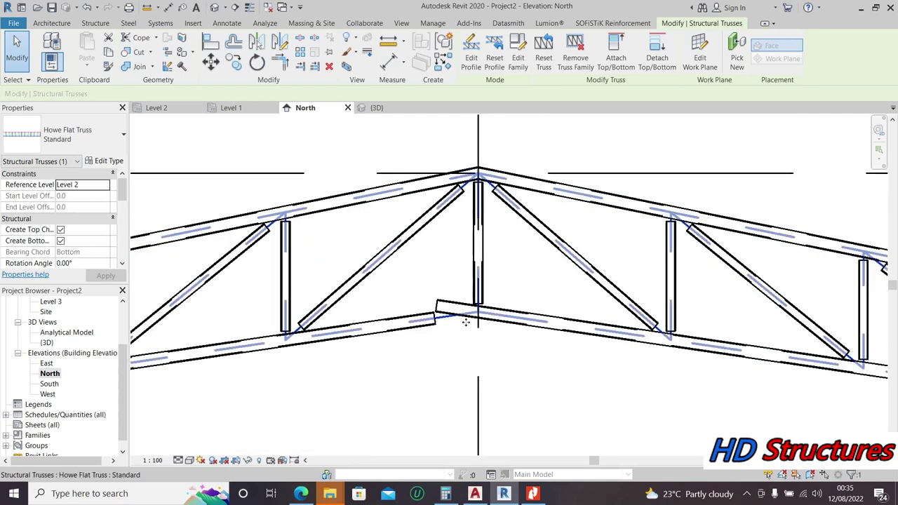
scroll(450, 306, "down", 2)
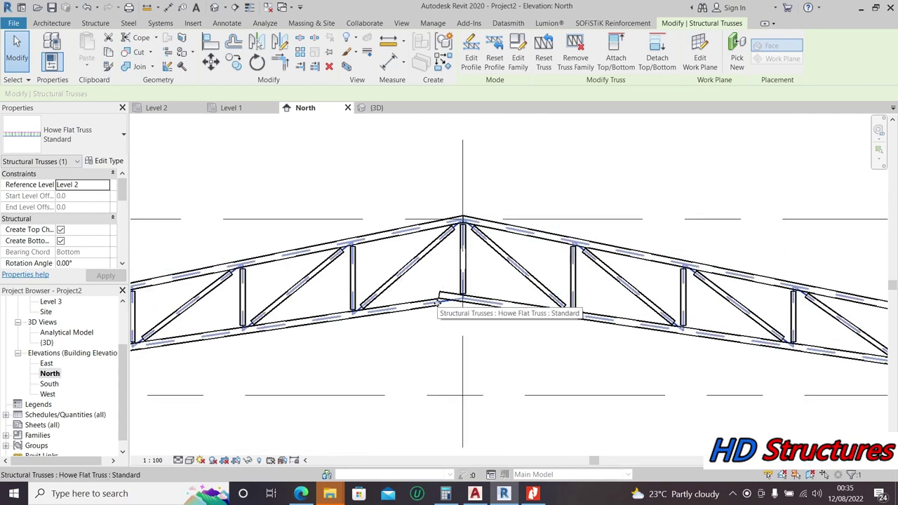
key("Tab")
left_click(444, 298)
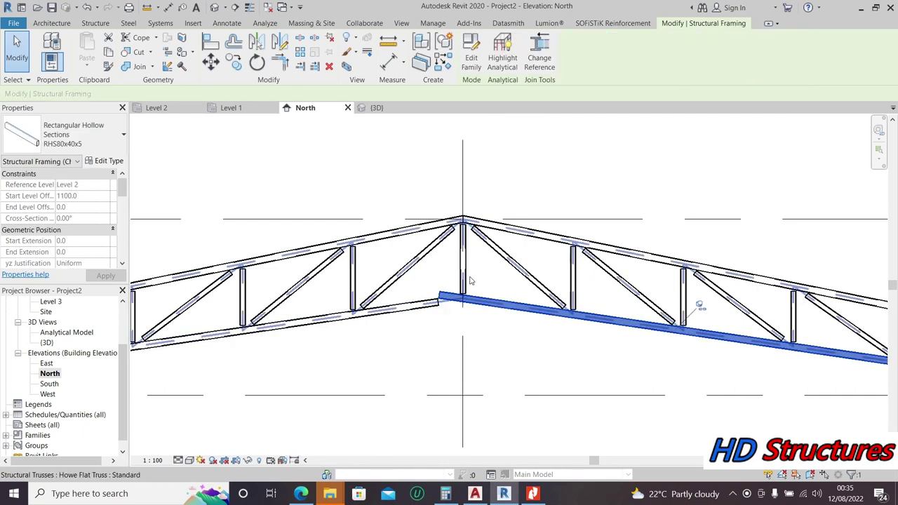
scroll(475, 254, "down", 1)
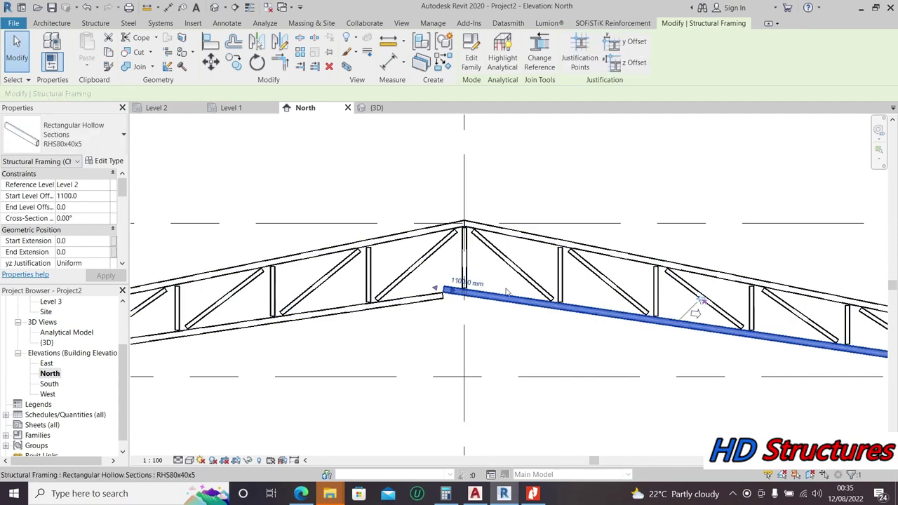
scroll(453, 291, "up", 2)
scroll(505, 301, "down", 1)
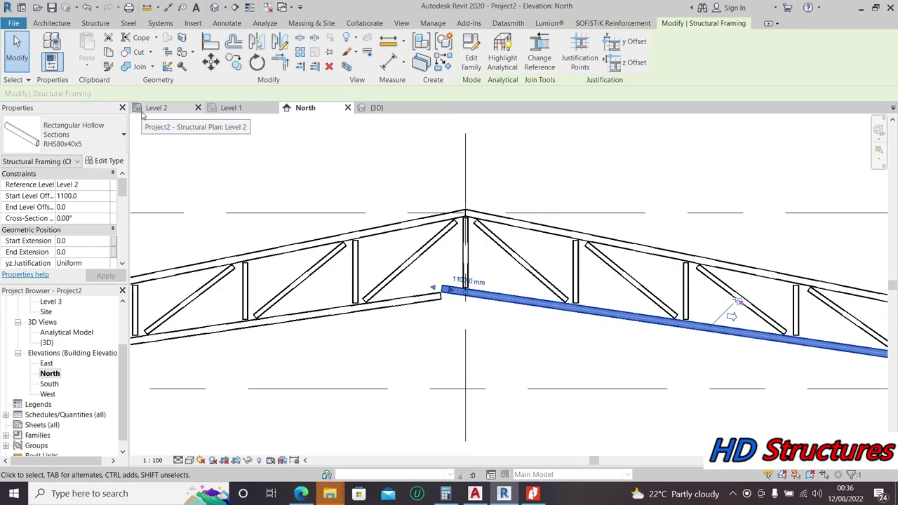
Step: Undo back to the profile sketch, finish it, and window-select all 30 truss members
key("ctrl+z")
key("ctrl+z")
key("ctrl+z")
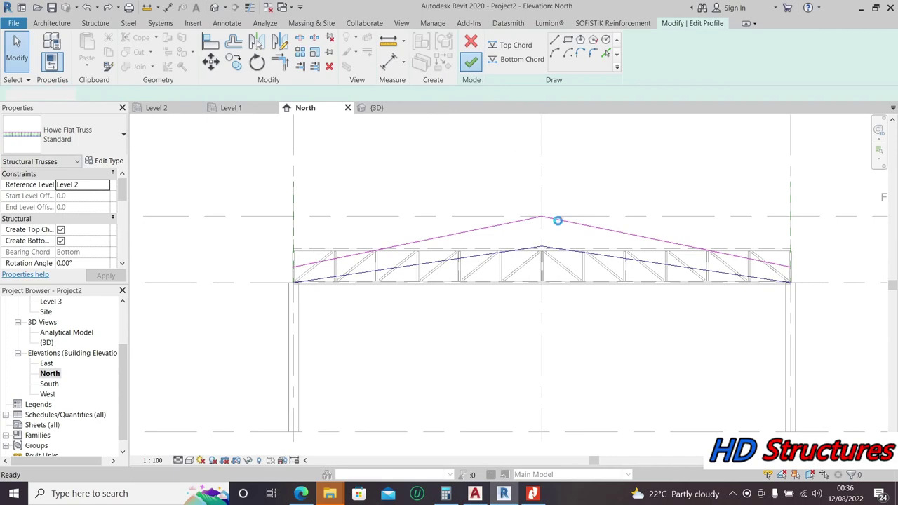
left_click(471, 61)
scroll(557, 221, "up", 3)
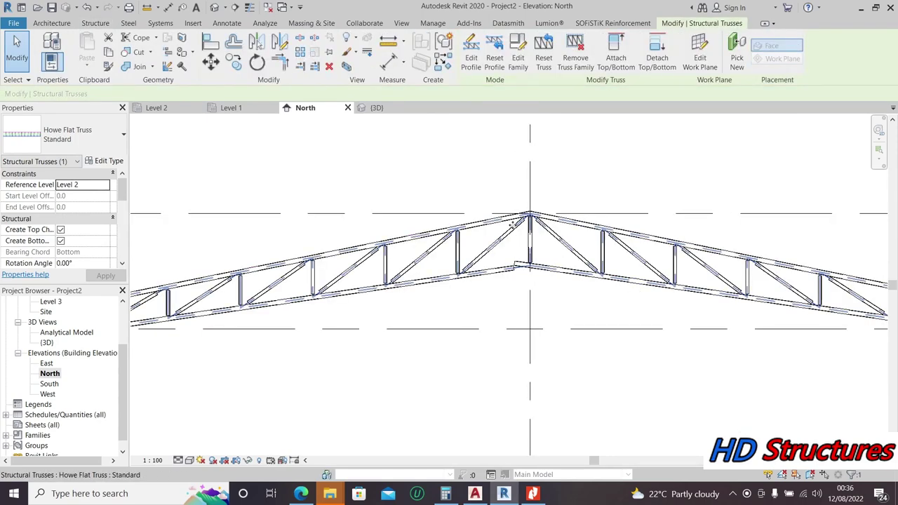
scroll(506, 226, "down", 5)
left_click_drag(301, 158, 704, 309)
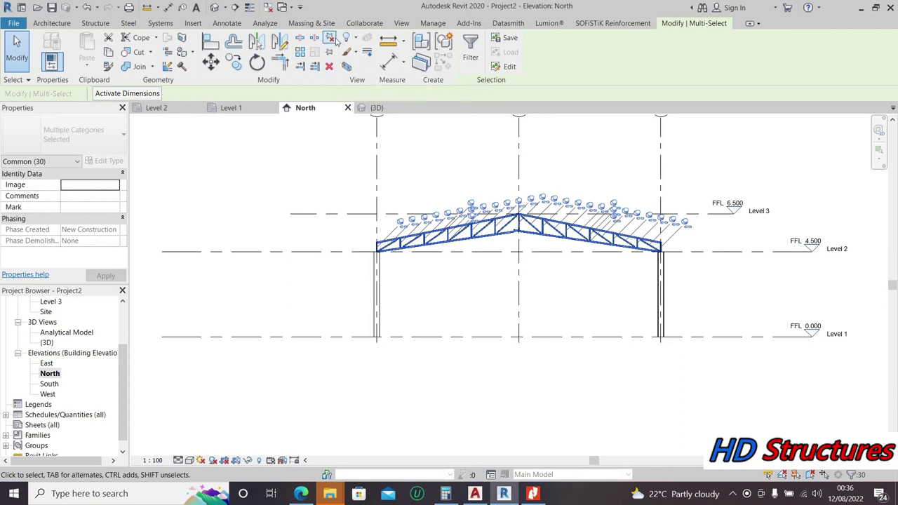
left_click(471, 50)
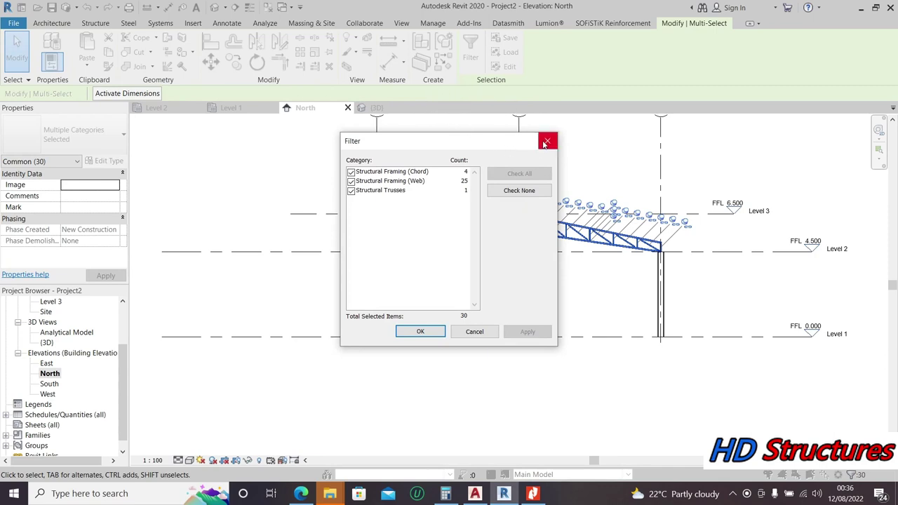
left_click(351, 181)
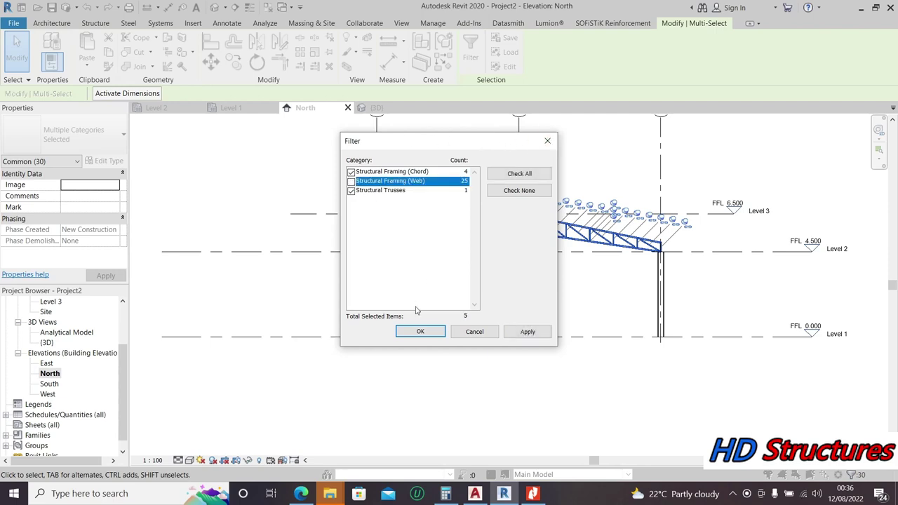
left_click(419, 332)
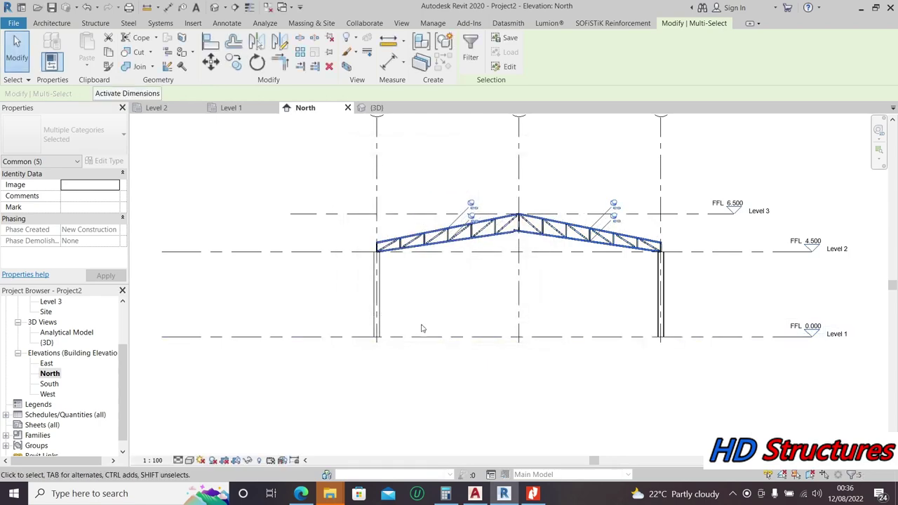
scroll(494, 215, "up", 2)
left_click(297, 170)
scroll(396, 220, "down", 2)
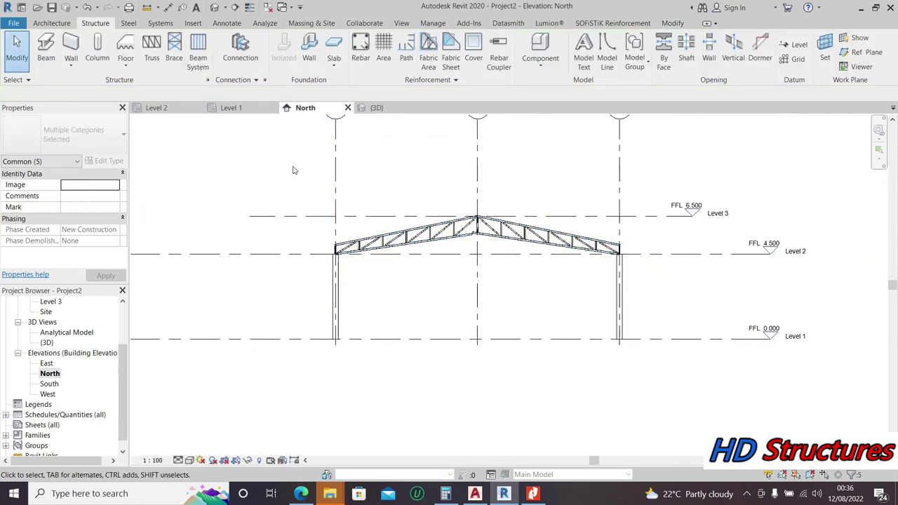
left_click_drag(648, 303, 646, 303)
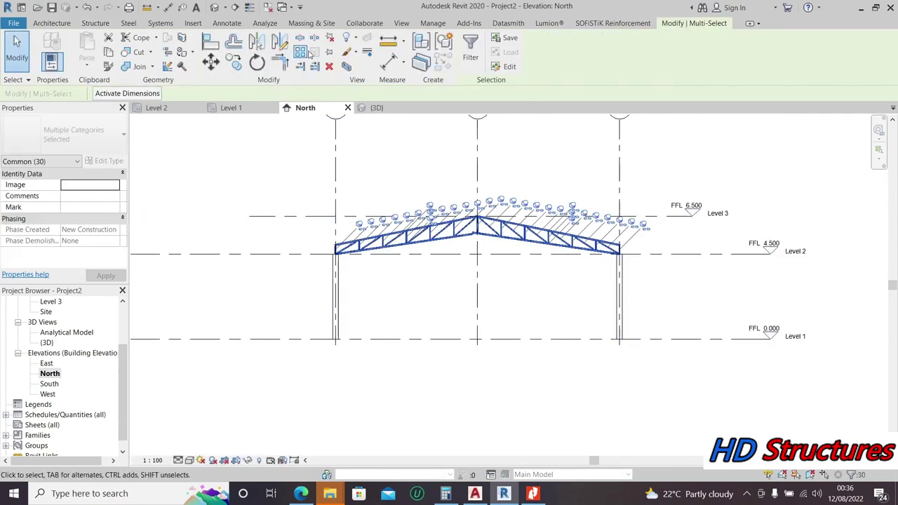
scroll(495, 235, "up", 4)
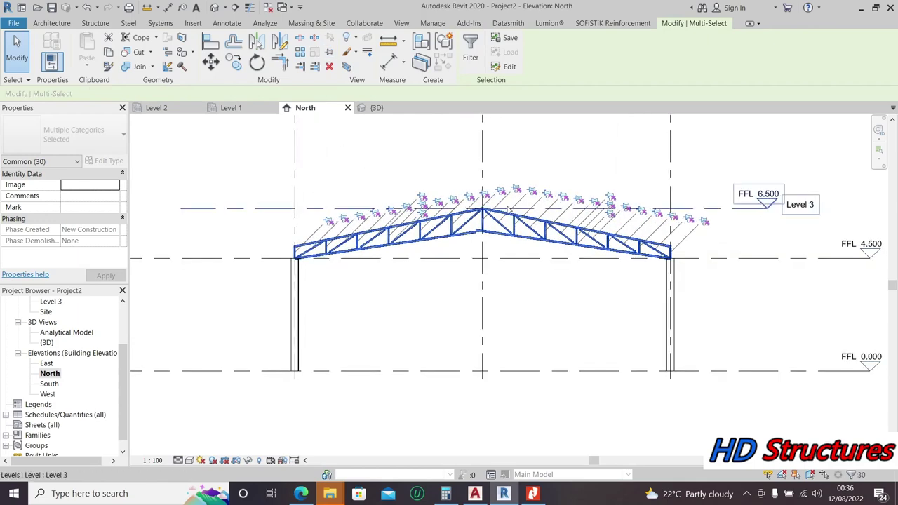
key("Escape")
scroll(405, 266, "up", 3)
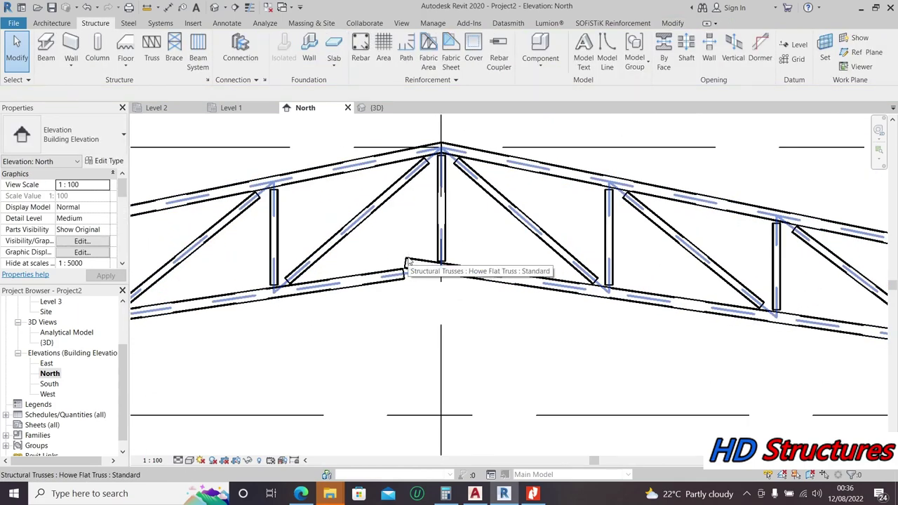
key("Tab")
Step: Trim the right bottom chord back to the apex vertical
left_click(406, 262)
scroll(404, 263, "up", 3)
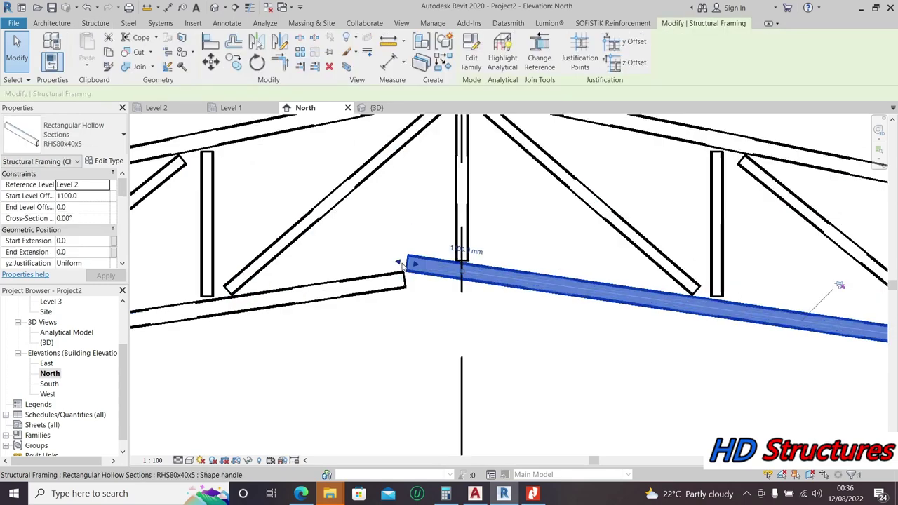
left_click_drag(399, 264, 473, 272)
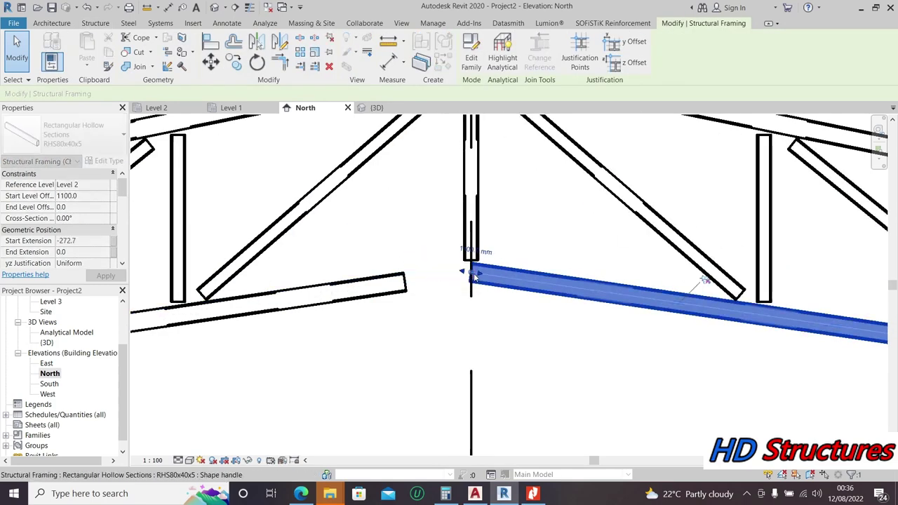
Step: Extend the RHS80x40x5 left bottom chord so it meets the right chord at the apex
left_click(390, 298)
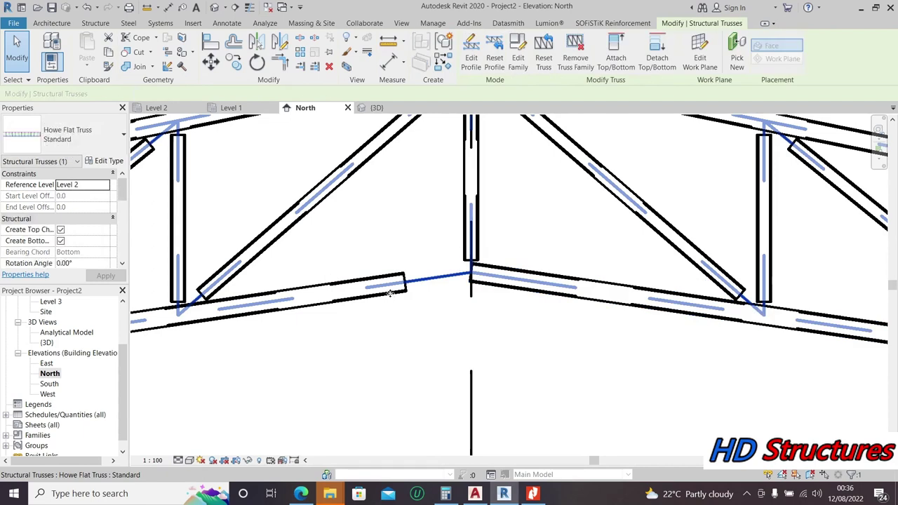
key("Tab")
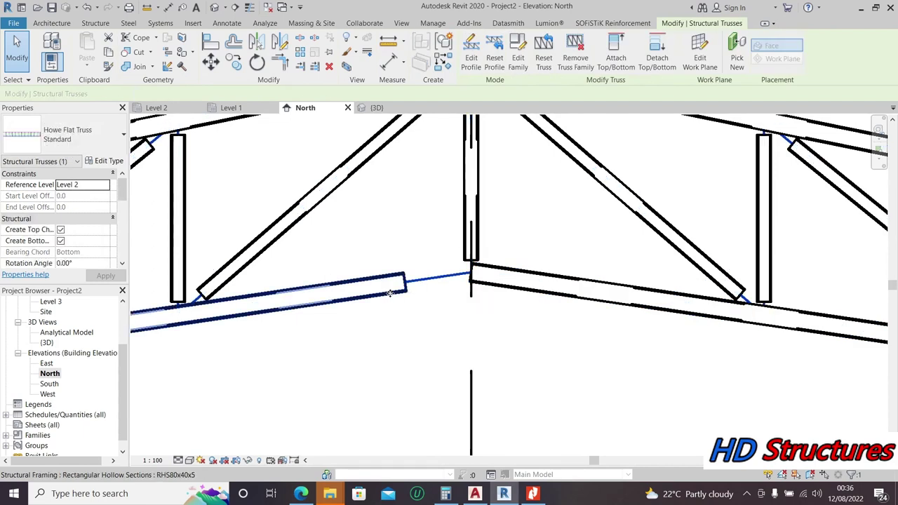
left_click(390, 294)
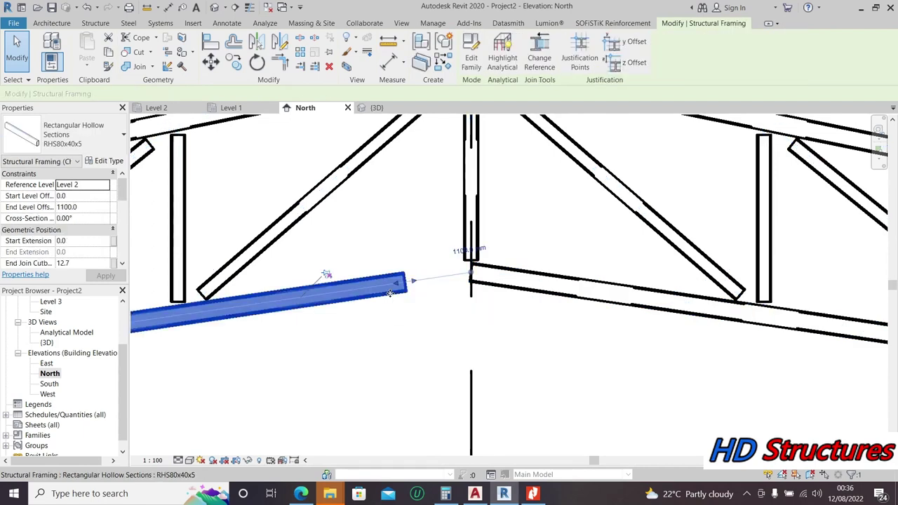
left_click_drag(401, 282, 470, 275)
left_click(489, 304)
scroll(489, 304, "down", 6)
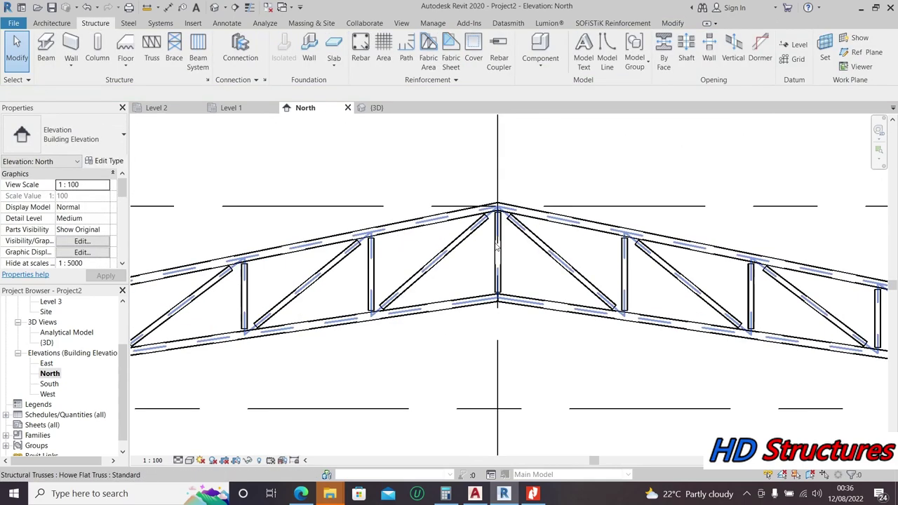
scroll(561, 232, "up", 2)
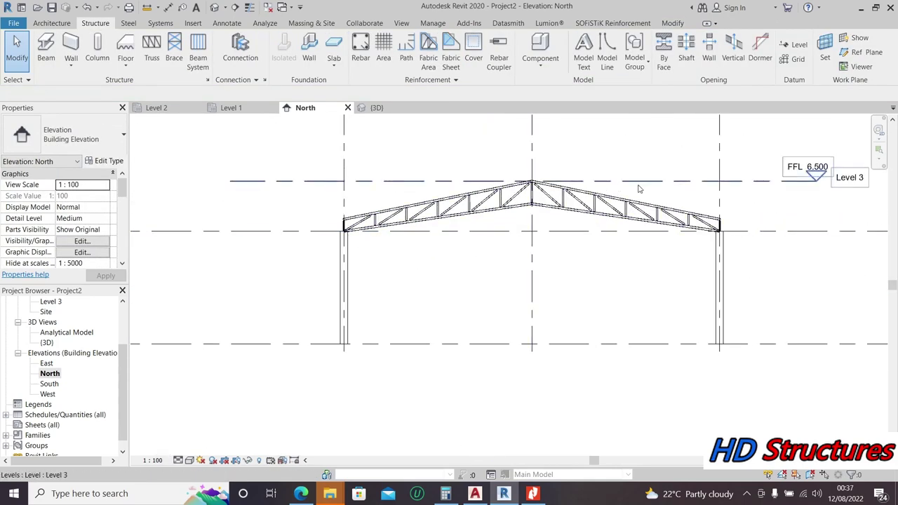
scroll(722, 256, "up", 1)
scroll(722, 256, "up", 1)
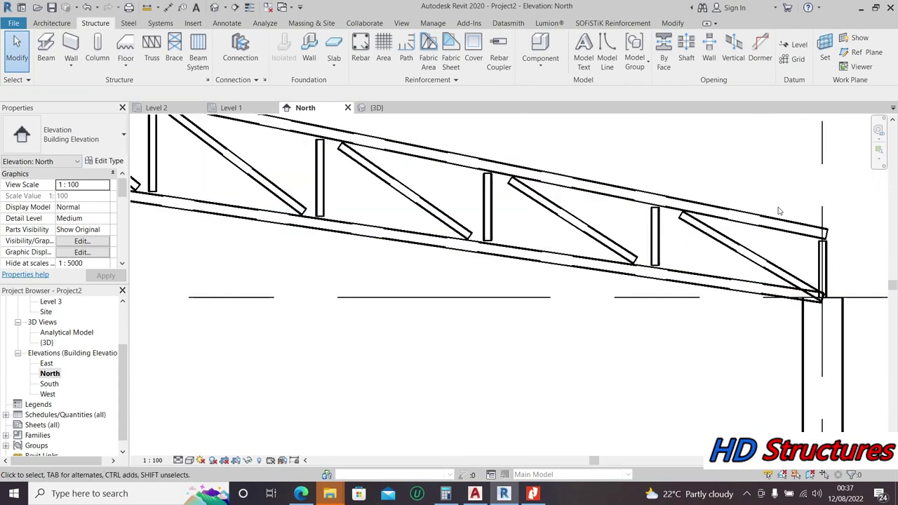
scroll(684, 240, "down", 3)
scroll(677, 238, "down", 2)
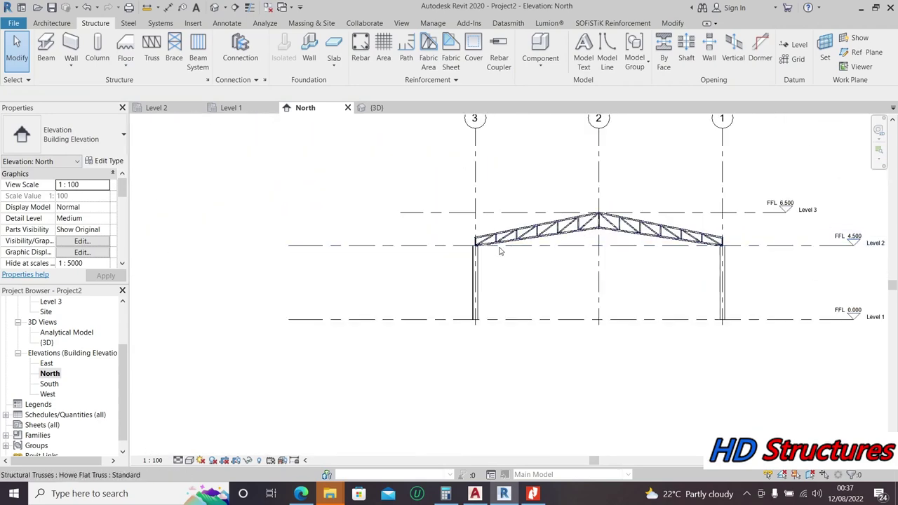
left_click(214, 7)
Step: Orbit the Analytical Model 3D view to inspect the analytical truss
scroll(333, 235, "up", 2)
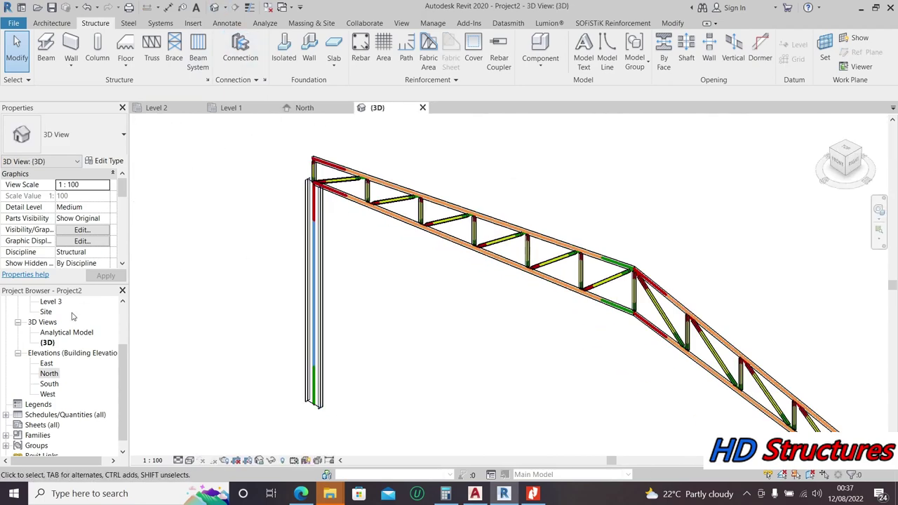
scroll(57, 405, "up", 3)
double_click(67, 394)
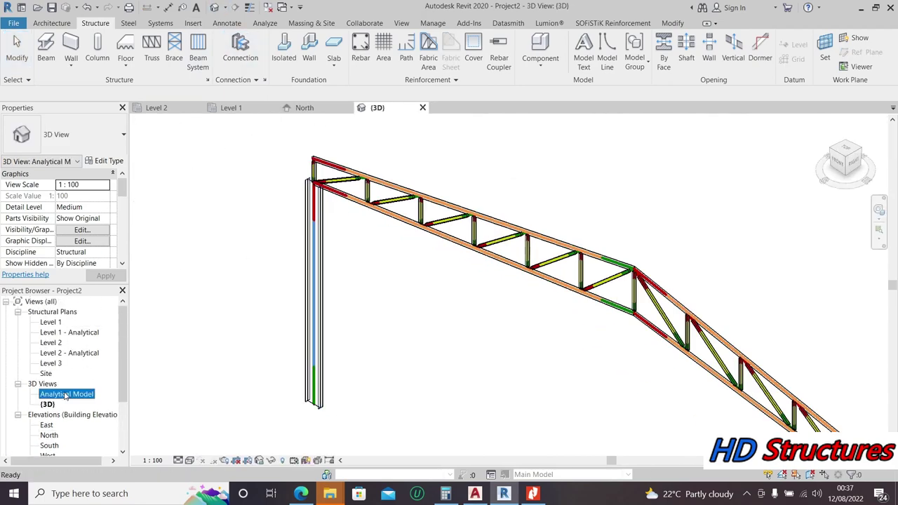
scroll(330, 164, "up", 3)
scroll(331, 164, "down", 3)
middle_click_drag(331, 164, 285, 205, "shift")
scroll(284, 206, "down", 3)
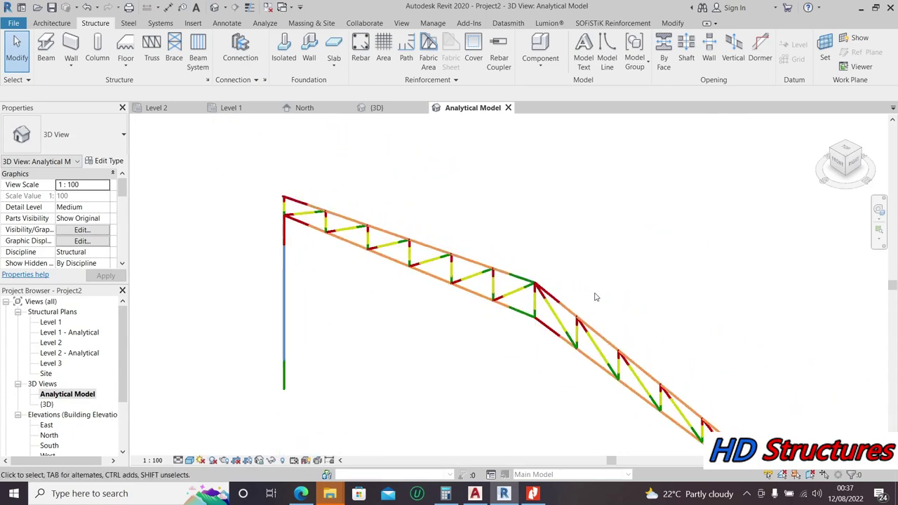
scroll(573, 302, "up", 3)
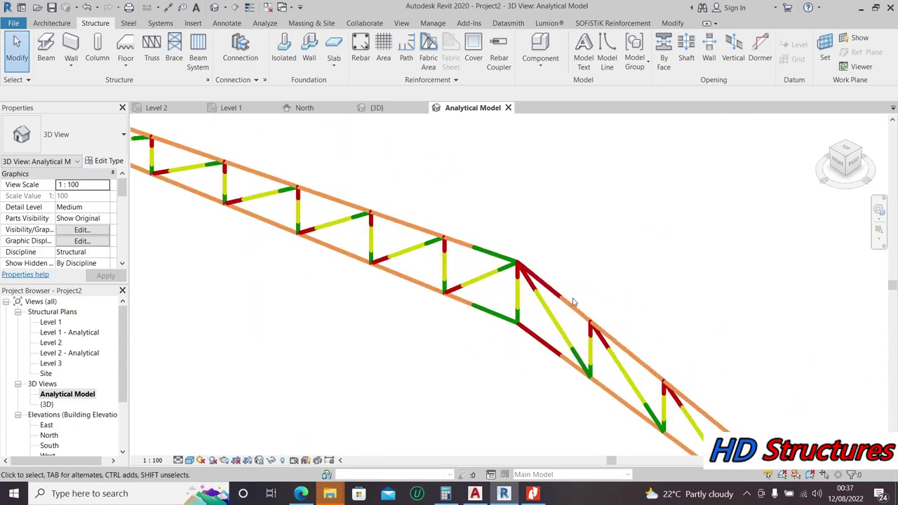
Step: Back in the {3D} view, window-select the truss, columns and purlins together
double_click(47, 404)
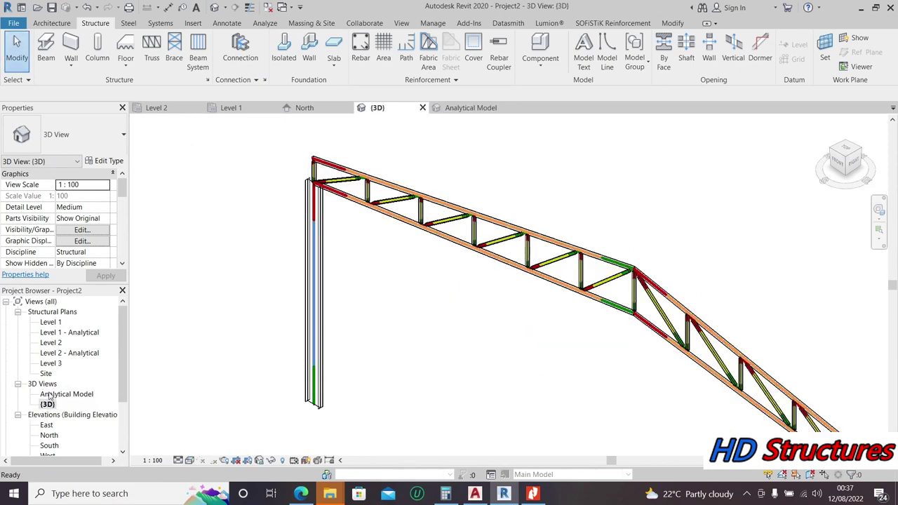
scroll(284, 244, "down", 3)
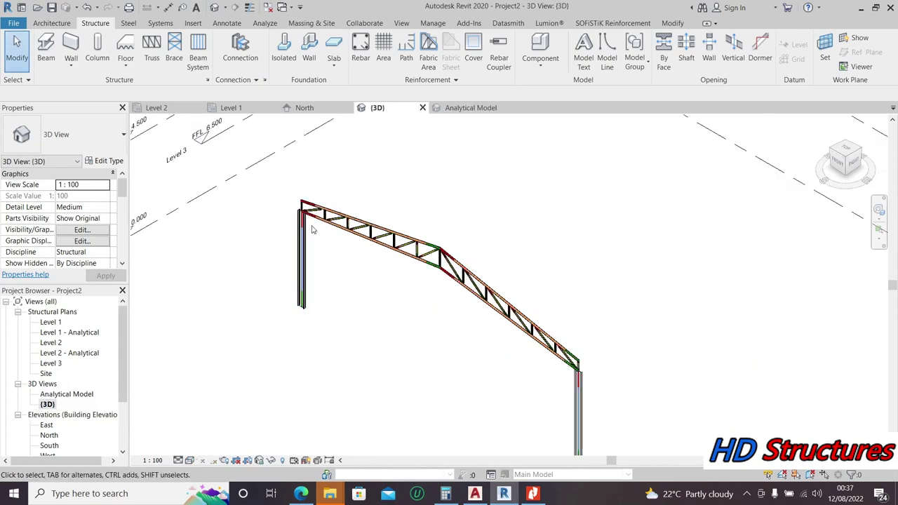
scroll(443, 249, "up", 2)
scroll(410, 250, "down", 3)
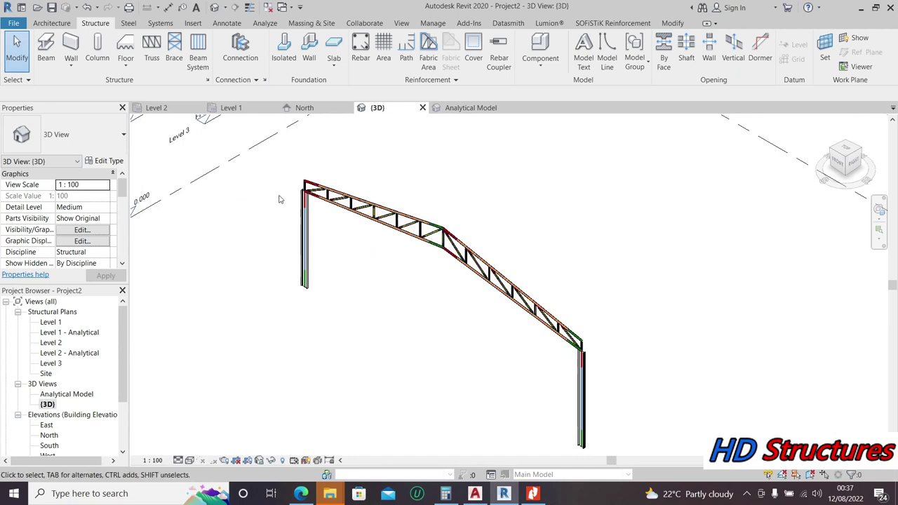
scroll(270, 173, "down", 1)
left_click_drag(270, 172, 591, 418)
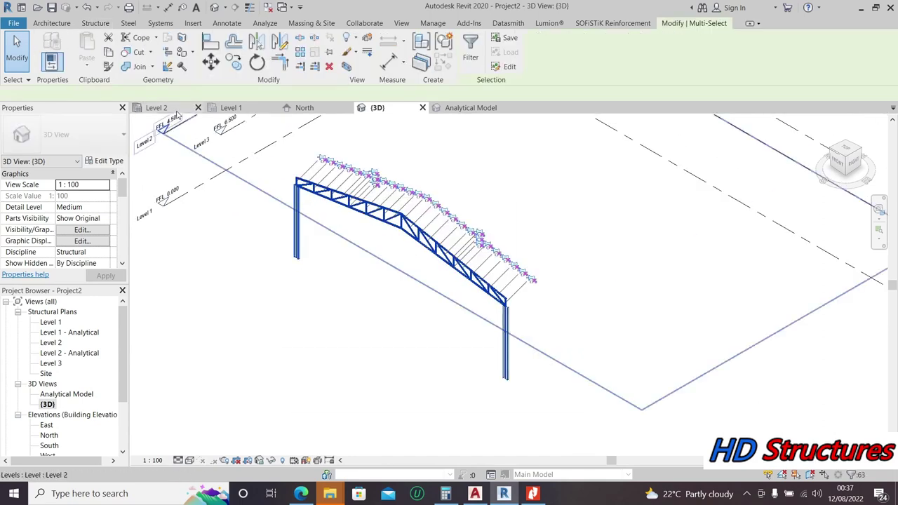
Step: In the Level 2 plan, copy the frame from grid A's end onto grid B and the next grid
left_click(157, 107)
left_click(233, 62)
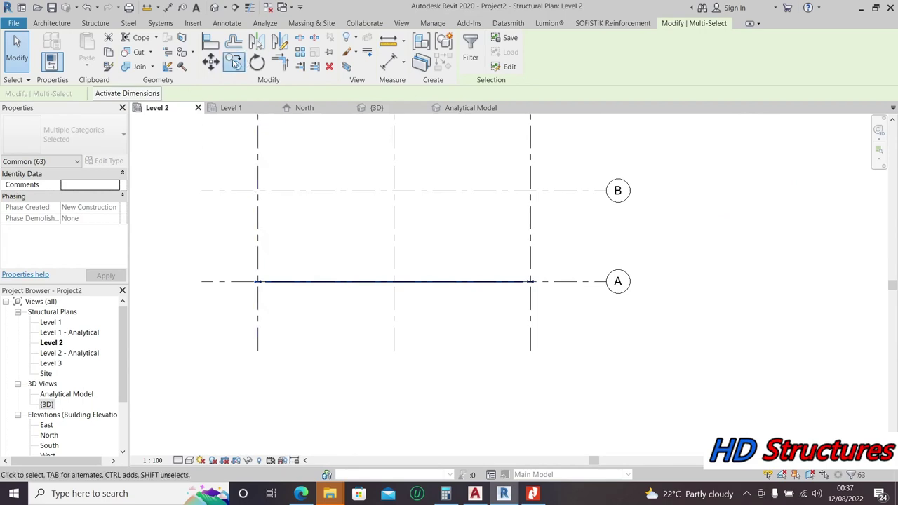
left_click(201, 282)
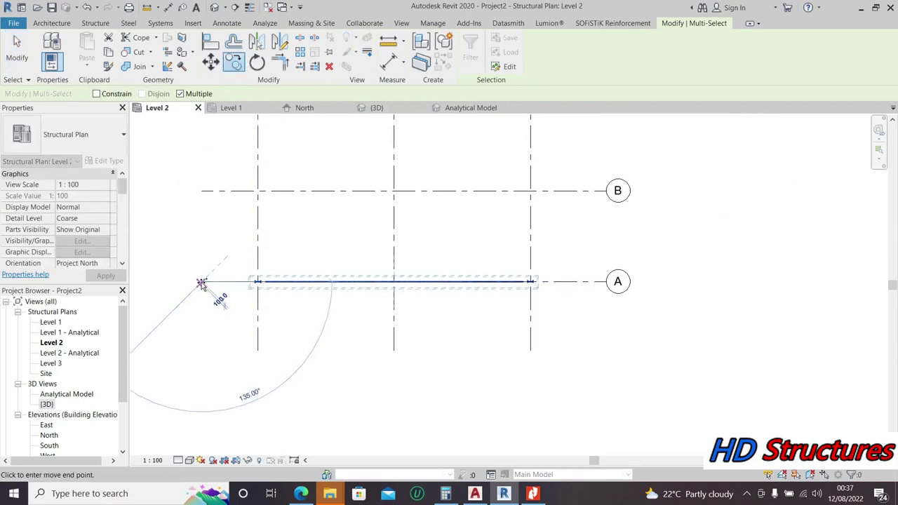
left_click(201, 191)
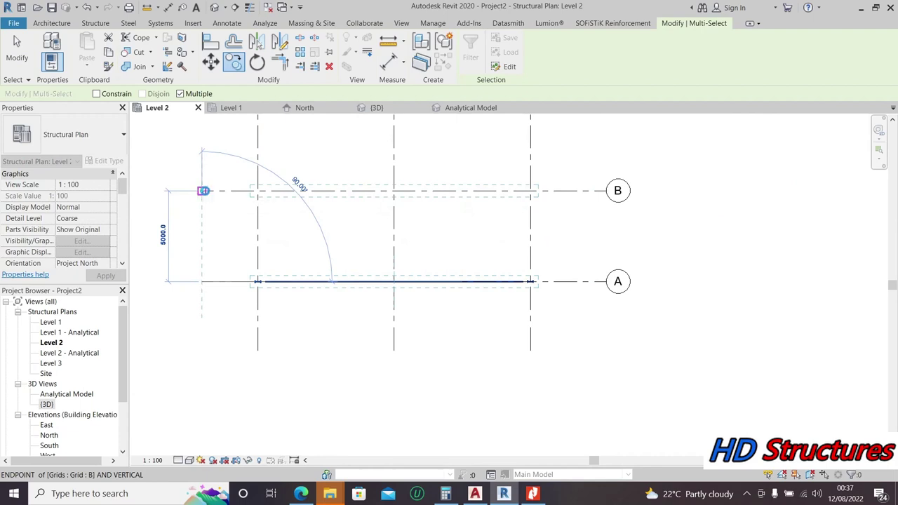
left_click(205, 134)
scroll(841, 146, "down", 2)
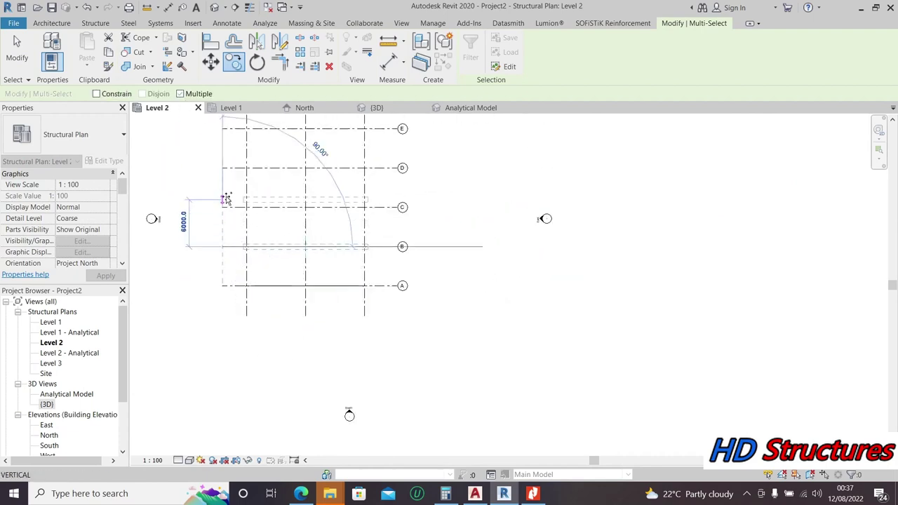
scroll(351, 414, "up", 2)
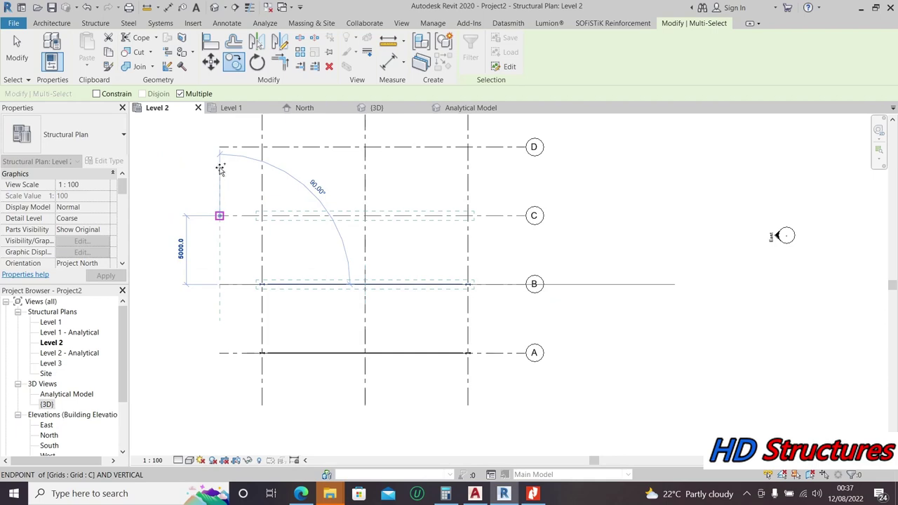
Step: Place further frame copies on grids C, E and F to complete the row
left_click(219, 215)
scroll(237, 302, "down", 2)
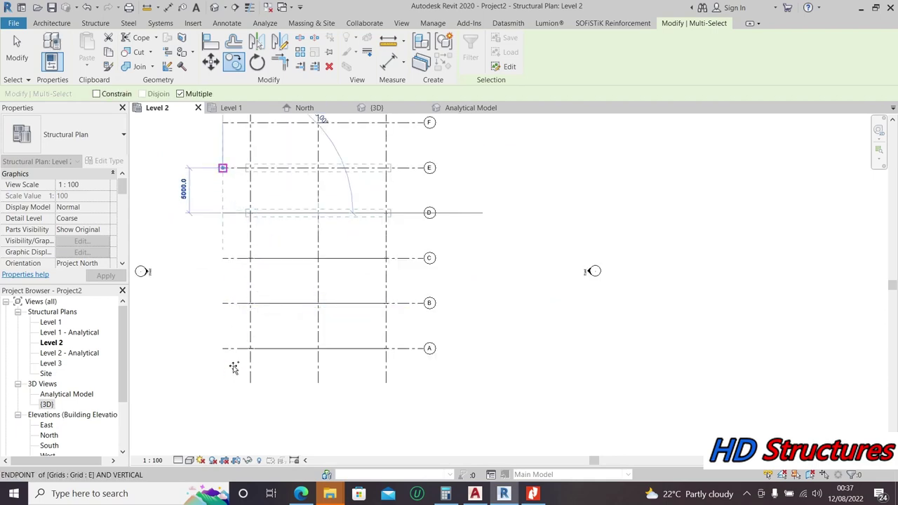
left_click(223, 167)
scroll(239, 281, "down", 4)
scroll(222, 233, "up", 4)
left_click(221, 233)
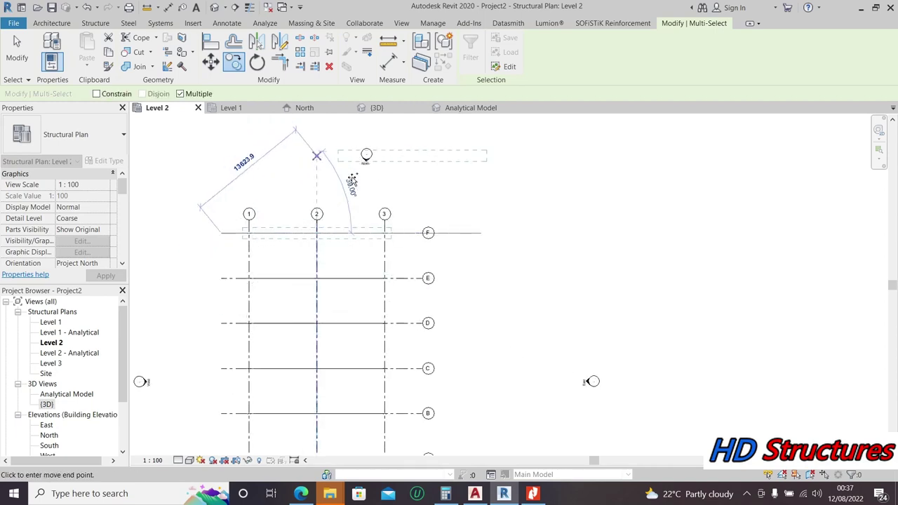
left_click(17, 49)
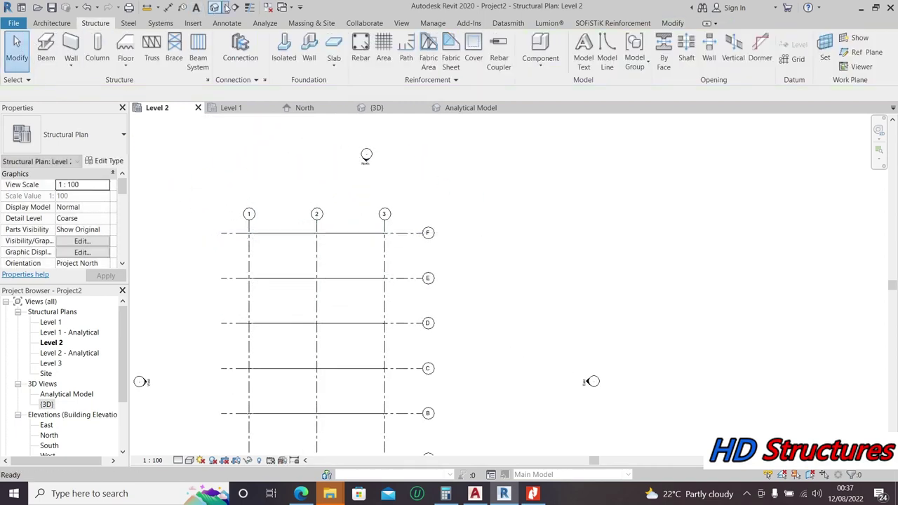
left_click(215, 7)
scroll(435, 267, "down", 3)
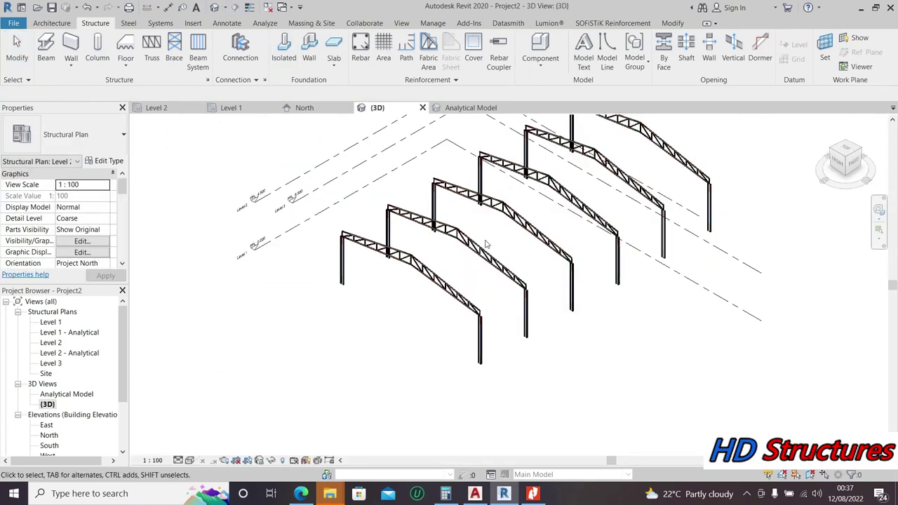
scroll(451, 280, "up", 2)
scroll(411, 300, "up", 1)
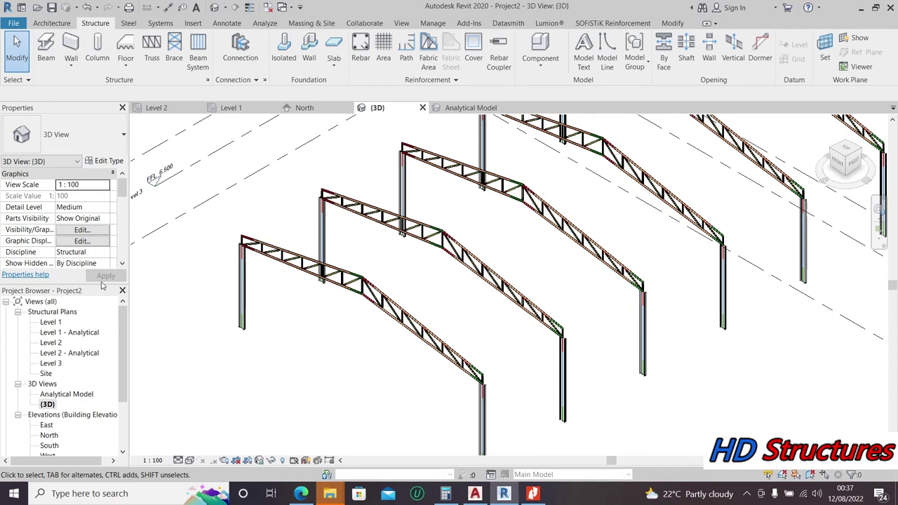
scroll(363, 406, "down", 2)
scroll(498, 367, "up", 1)
scroll(487, 321, "down", 1)
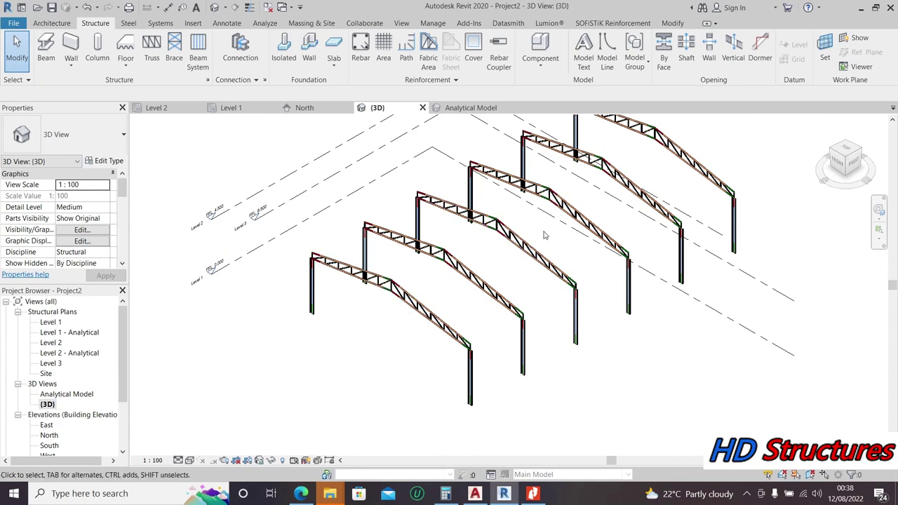
Step: Show the Level 1 structural plan with grids 1–3 and A–F in full
double_click(56, 321)
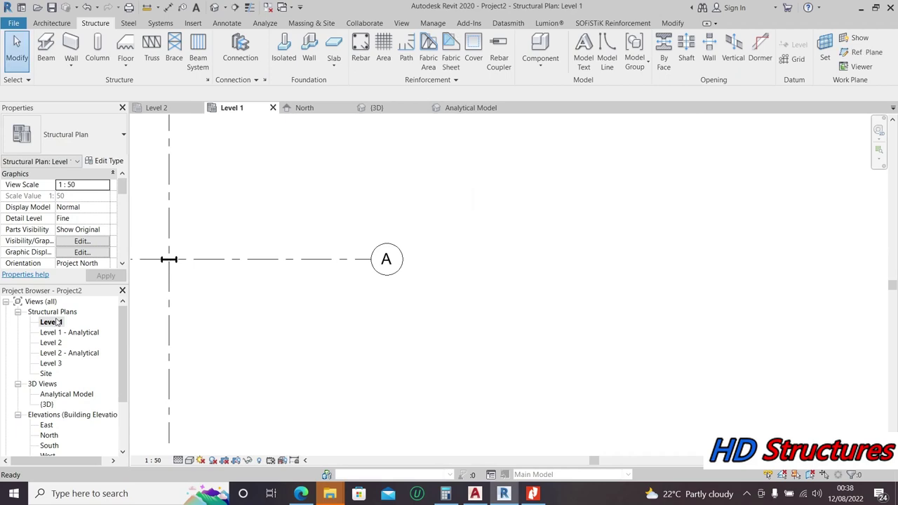
scroll(585, 234, "down", 4)
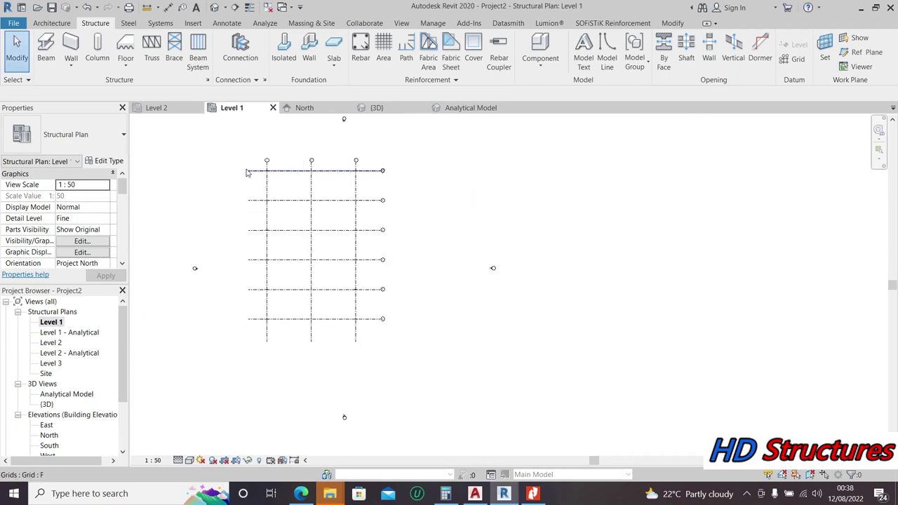
scroll(248, 173, "up", 2)
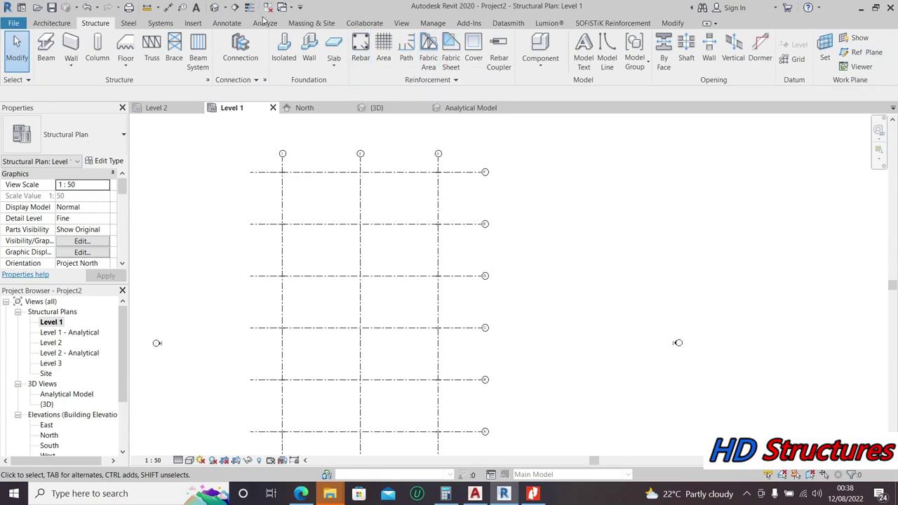
Step: Create a framing elevation on grid A and open Elevation 1 - a from Interior Elevations
left_click(401, 24)
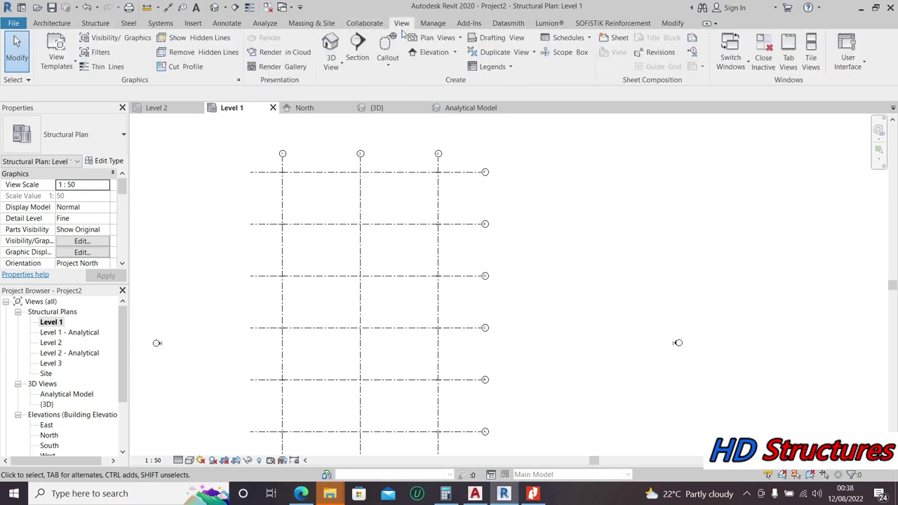
left_click(454, 52)
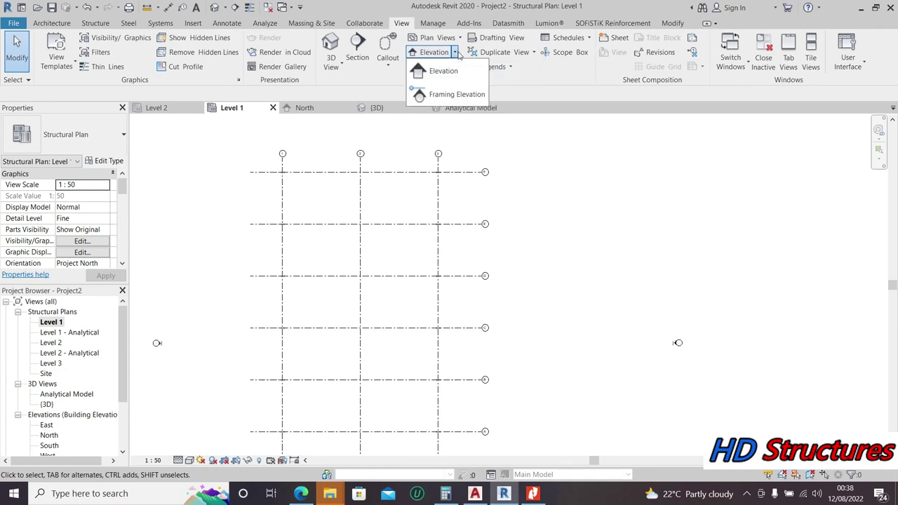
left_click(424, 94)
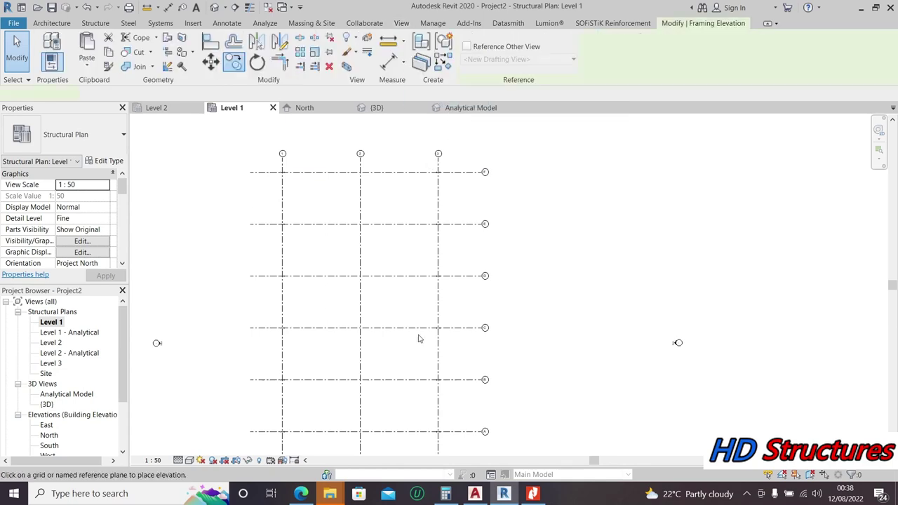
scroll(419, 339, "down", 3)
scroll(395, 363, "up", 4)
scroll(396, 379, "up", 2)
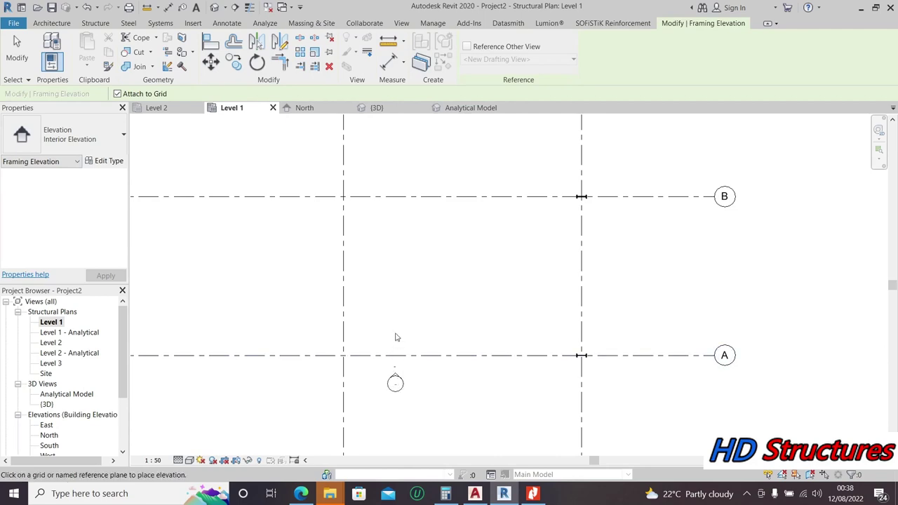
scroll(85, 365, "down", 2)
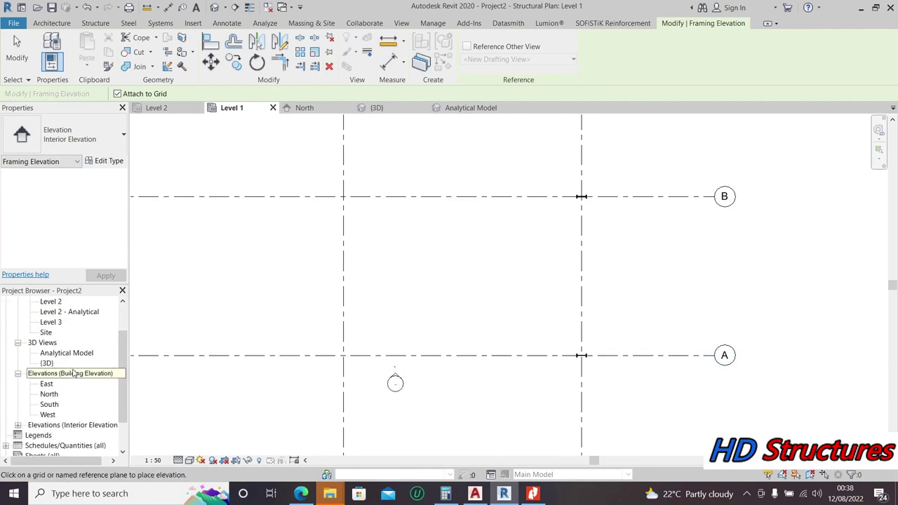
left_click(17, 425)
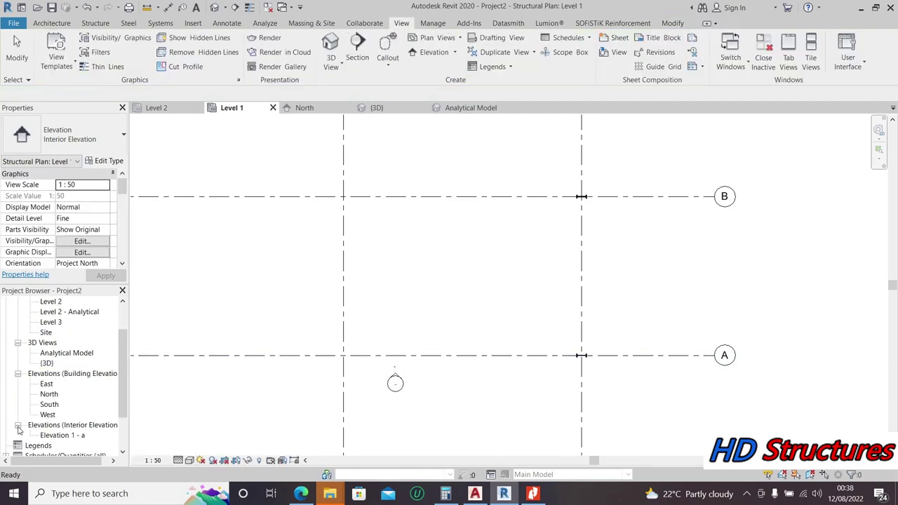
double_click(67, 436)
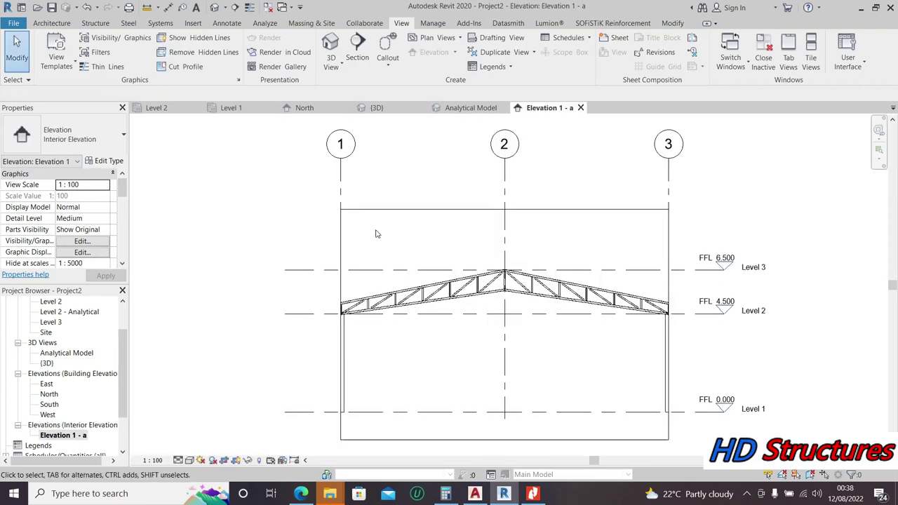
Step: Set Elevation 1 - a's detail level to Fine and its view scale to 1:1
scroll(467, 307, "up", 5)
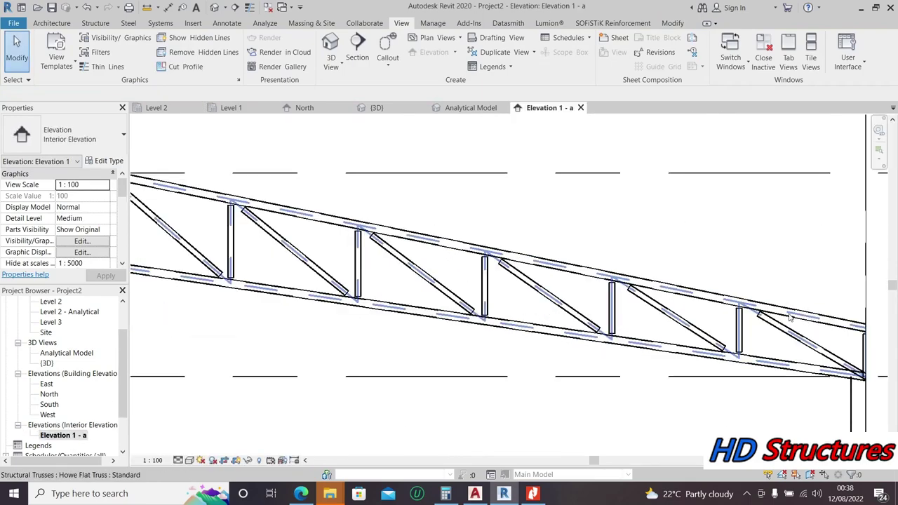
scroll(659, 281, "down", 3)
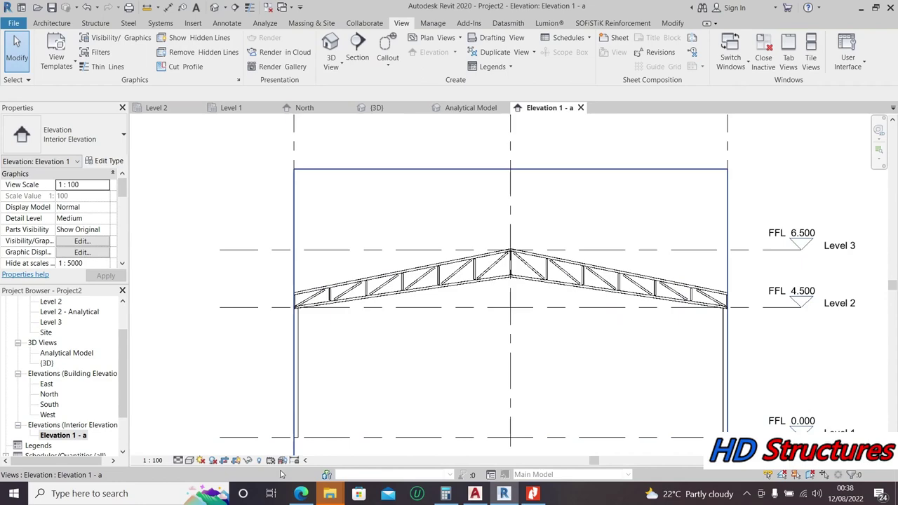
left_click(189, 460)
left_click(190, 448)
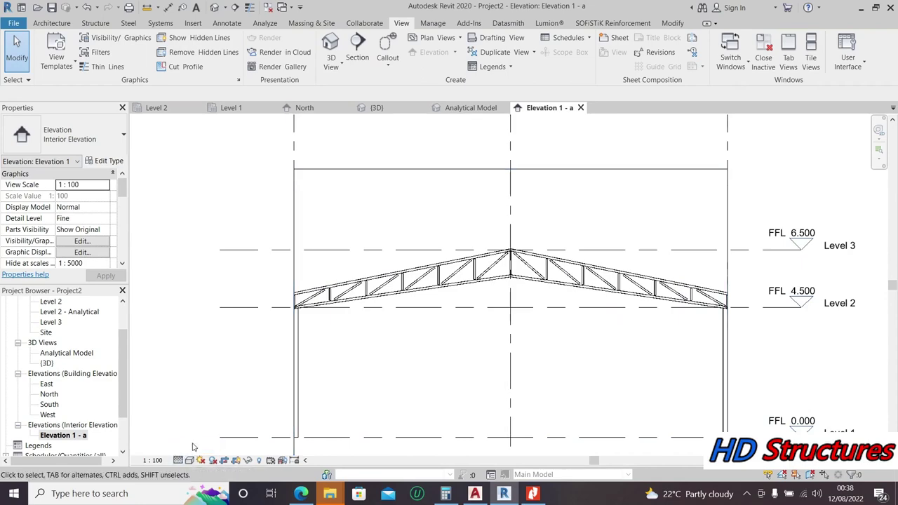
scroll(210, 414, "up", 3)
left_click(153, 460)
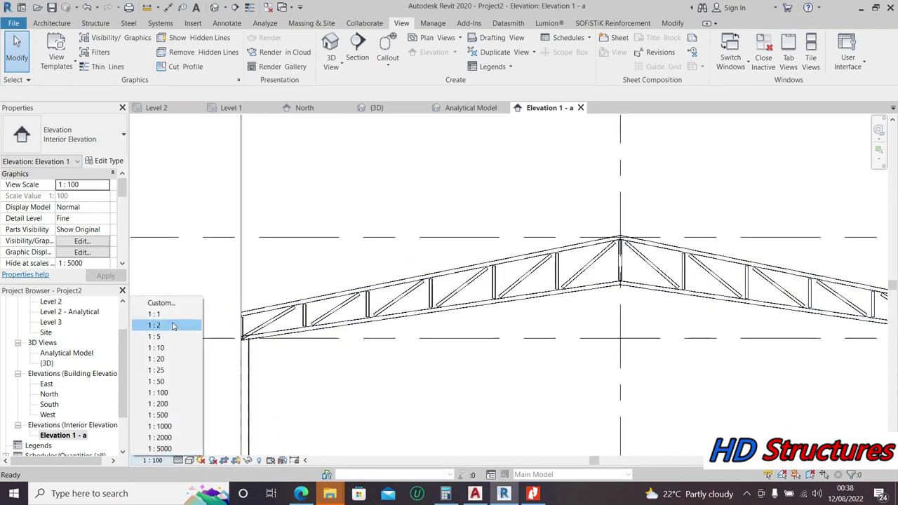
left_click(170, 394)
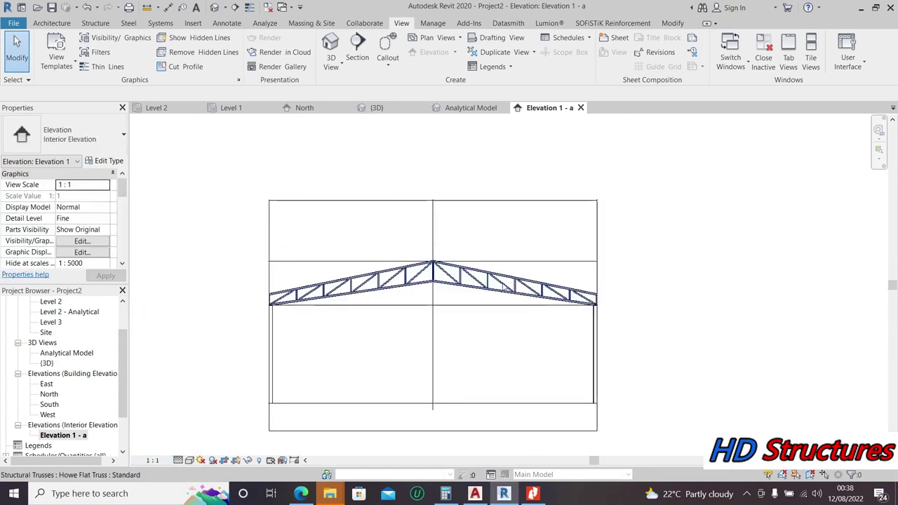
scroll(621, 294, "up", 3)
scroll(367, 293, "up", 3)
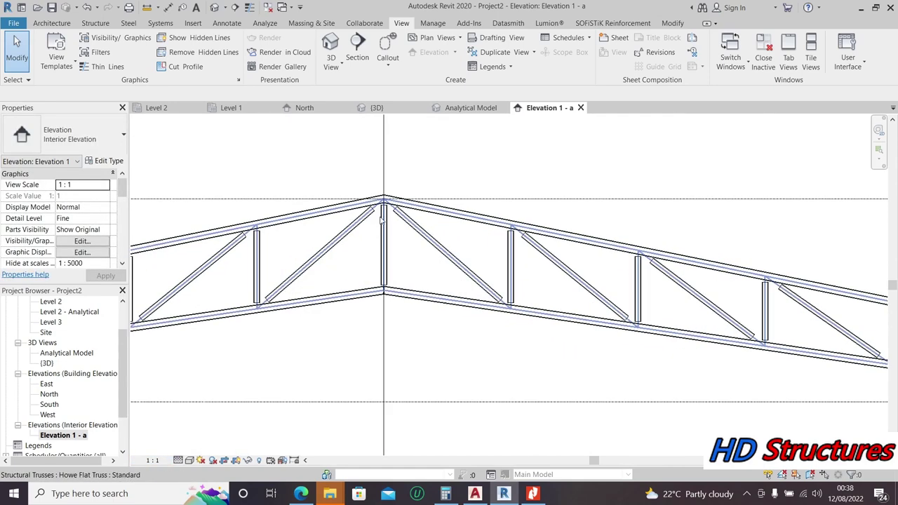
scroll(463, 172, "down", 2)
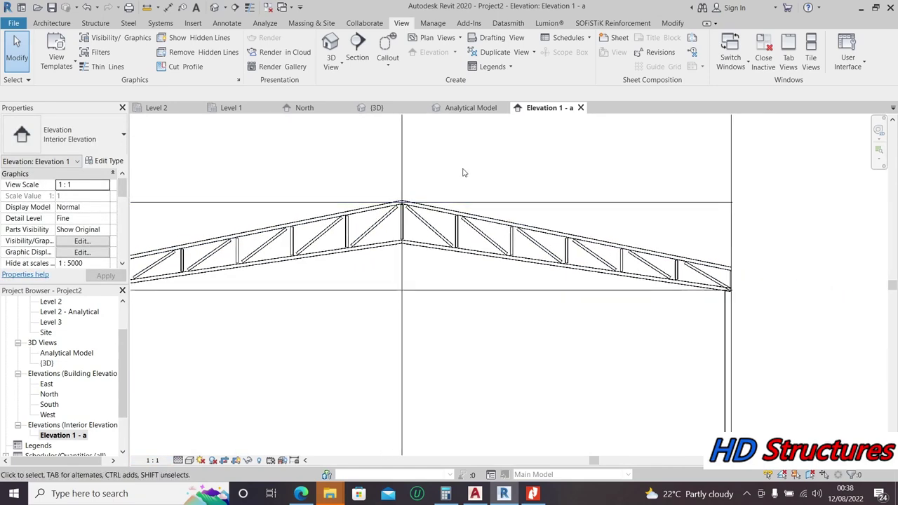
left_click(95, 23)
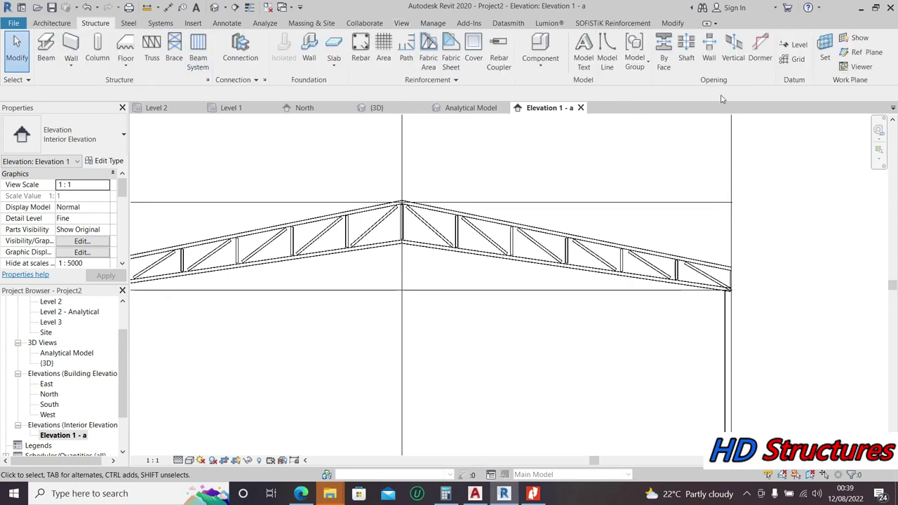
left_click(863, 51)
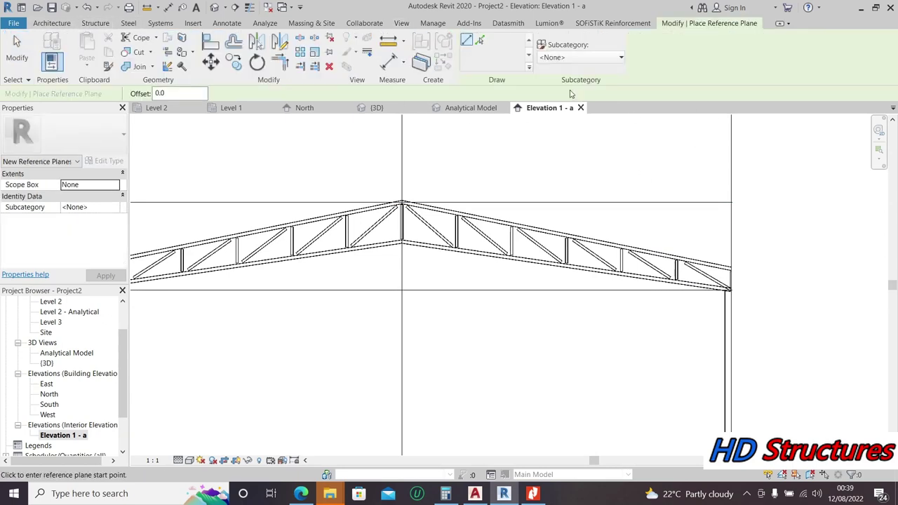
Step: Draw a reference plane along the right top chord from the truss ridge to grid 3
left_click(480, 40)
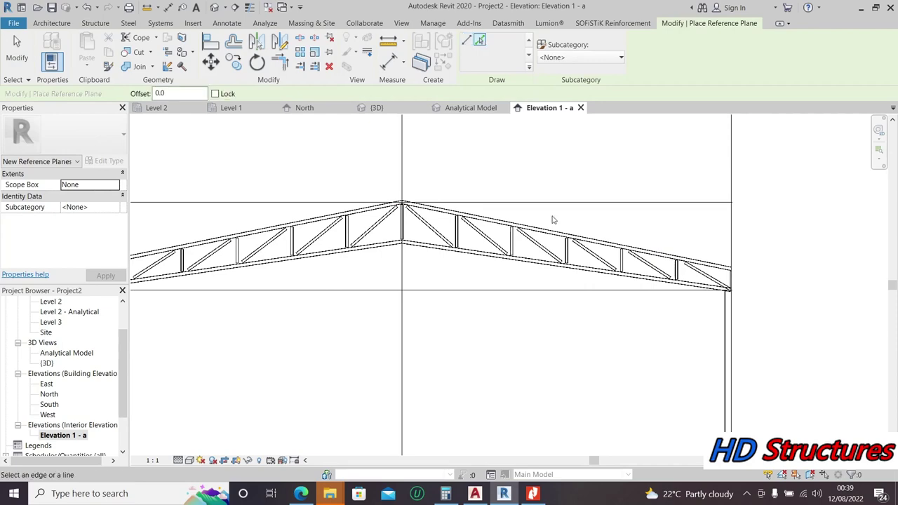
scroll(552, 222, "up", 6)
scroll(547, 252, "up", 2)
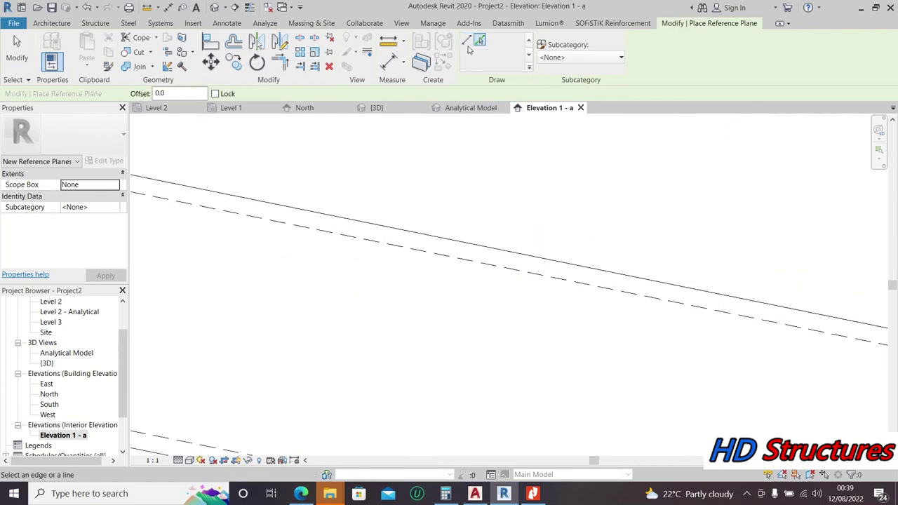
left_click(467, 40)
scroll(406, 319, "down", 2)
scroll(406, 319, "down", 6)
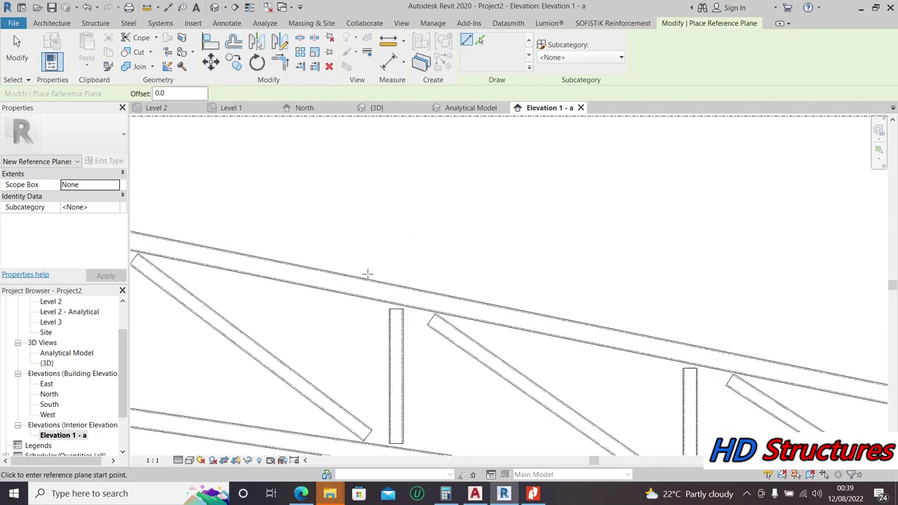
scroll(188, 220, "up", 2)
scroll(287, 257, "down", 2)
scroll(280, 254, "up", 5)
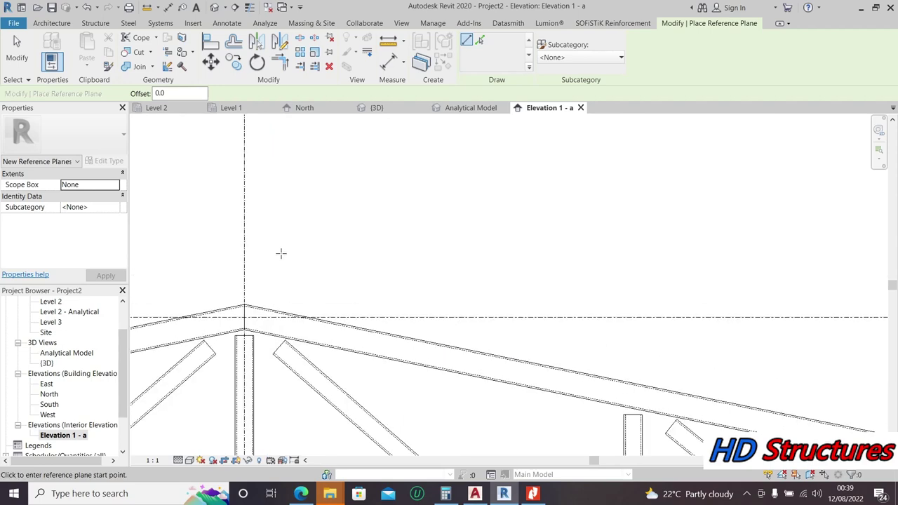
scroll(241, 316, "up", 3)
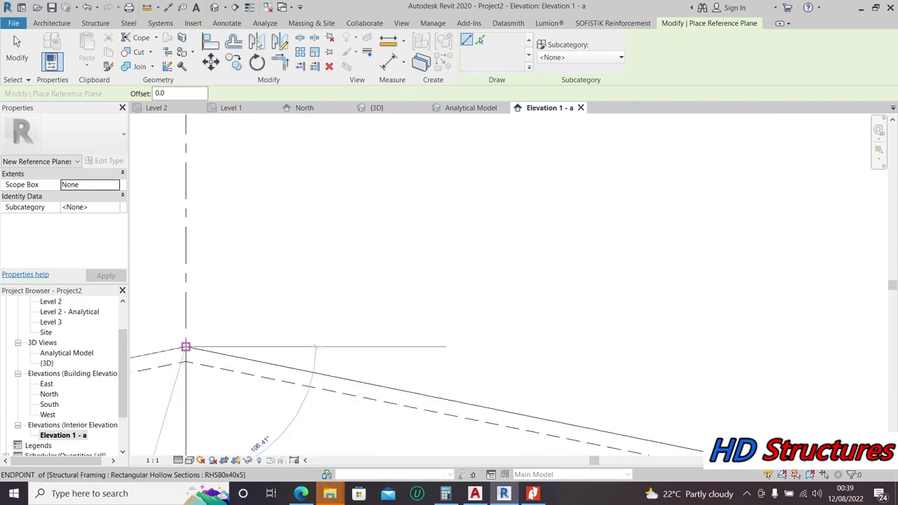
left_click(186, 346)
scroll(280, 238, "down", 4)
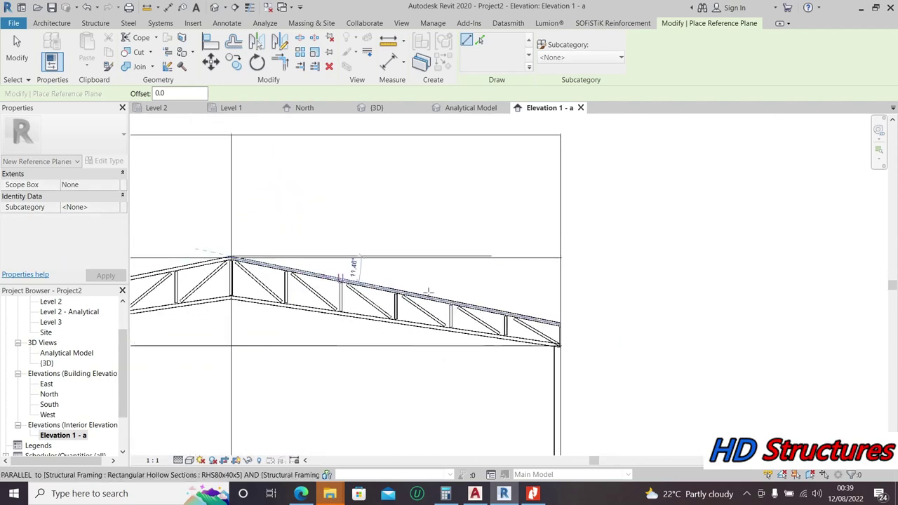
scroll(561, 322, "up", 6)
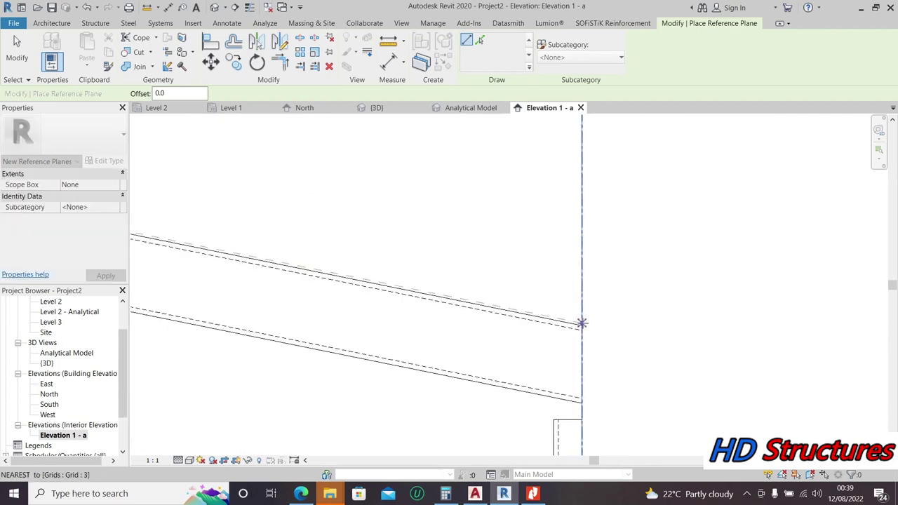
scroll(581, 325, "up", 3)
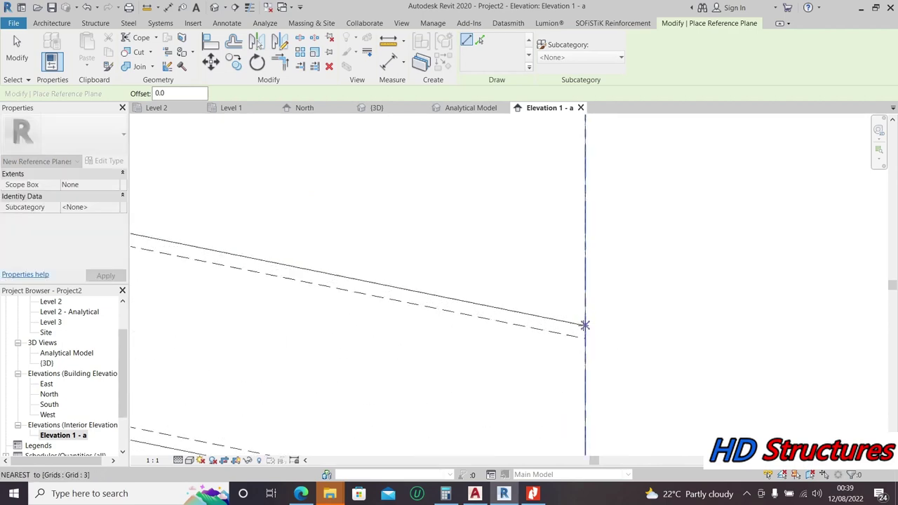
scroll(578, 321, "up", 2)
scroll(582, 322, "up", 2)
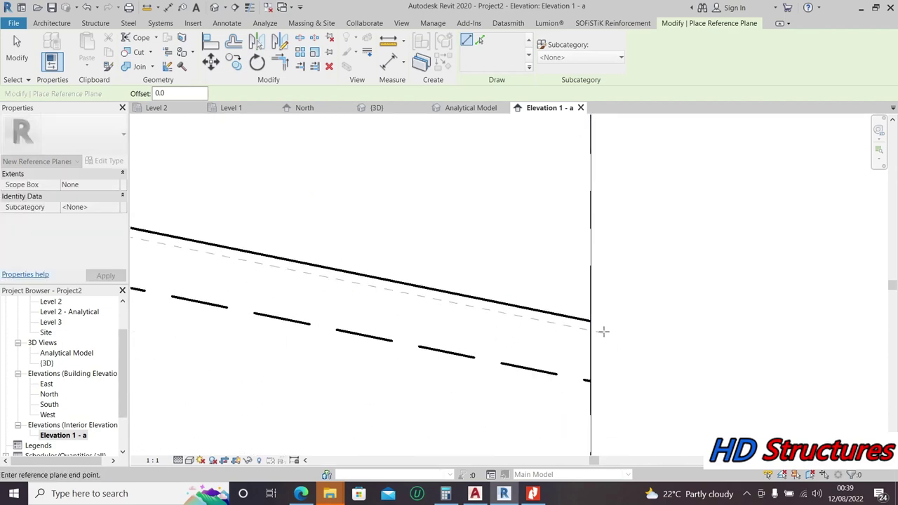
scroll(588, 321, "up", 2)
left_click(586, 321)
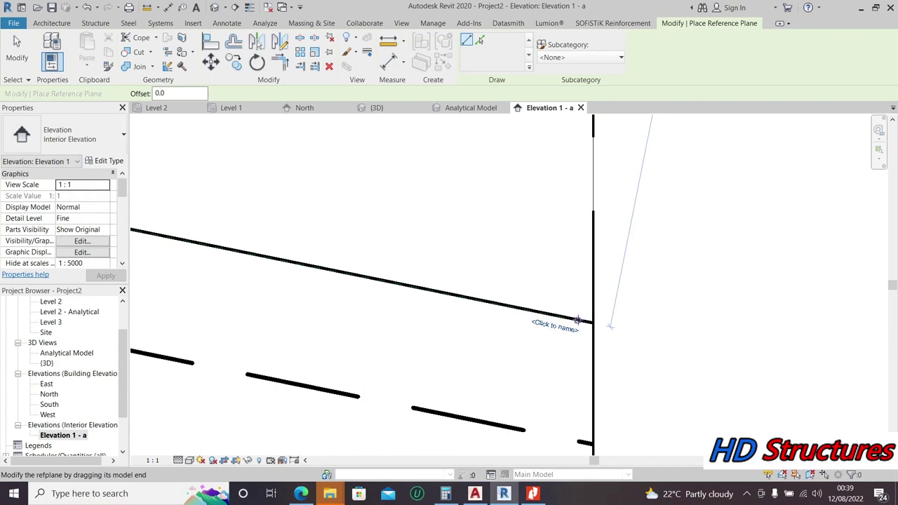
Step: Draw another reference plane extending right from that end and name it RIGHT REF
left_click(611, 326)
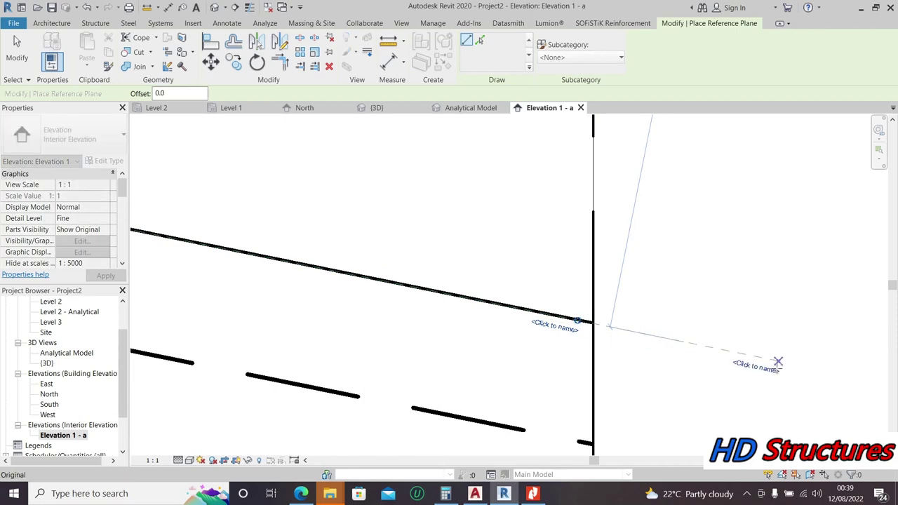
left_click(800, 366)
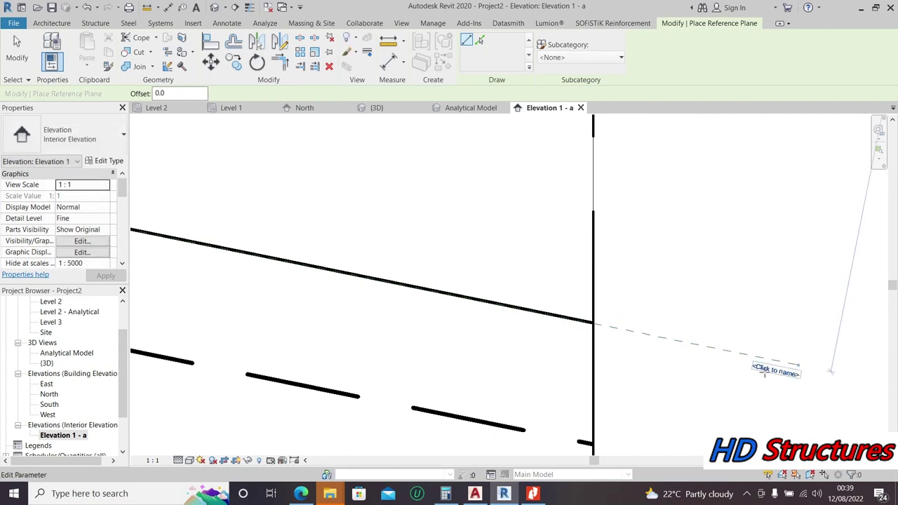
left_click(764, 370)
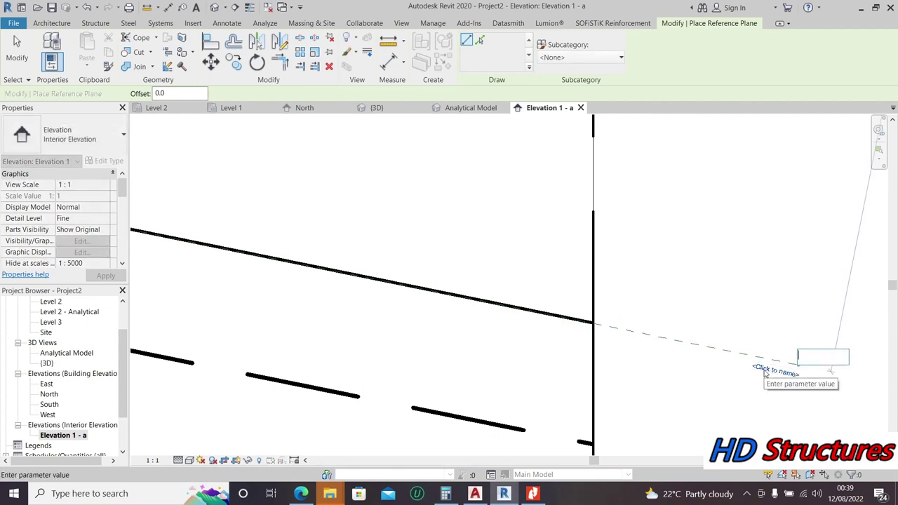
type("RIGHT REF")
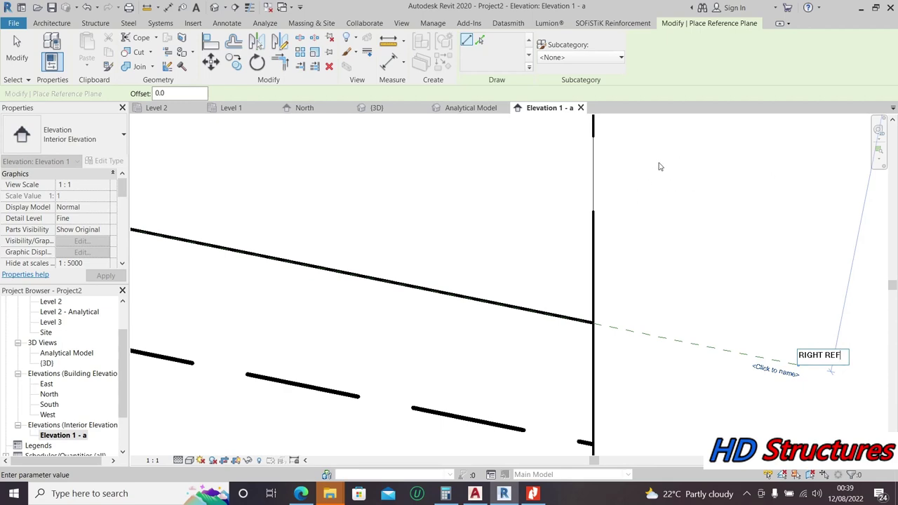
key("Return")
Step: Draw a reference plane (RP) from the truss's left end parallel to the left top chord, extended left
scroll(782, 296, "down", 10)
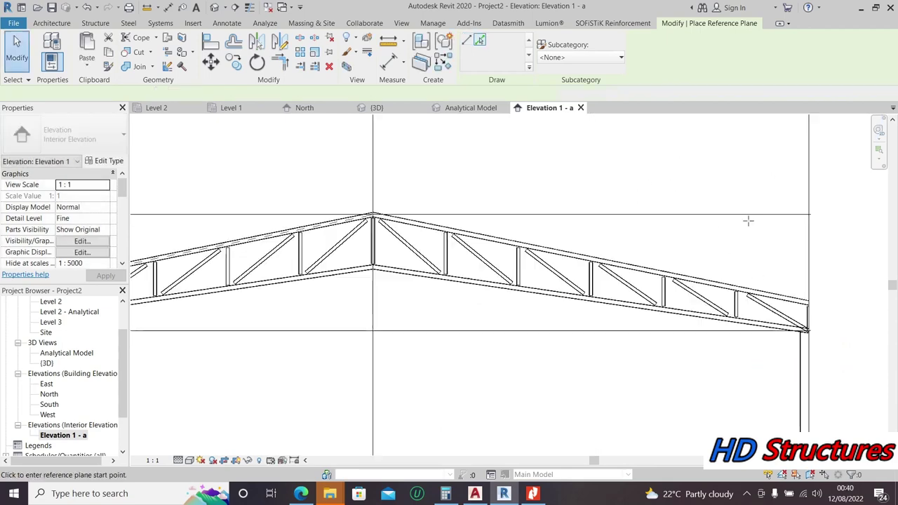
scroll(533, 257, "up", 3)
scroll(391, 332, "up", 3)
scroll(321, 384, "up", 3)
scroll(246, 419, "up", 5)
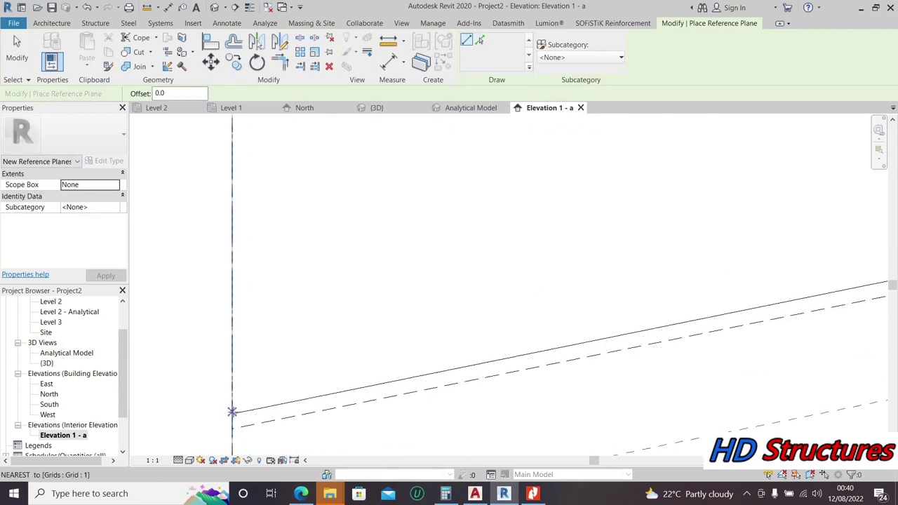
scroll(230, 412, "up", 3)
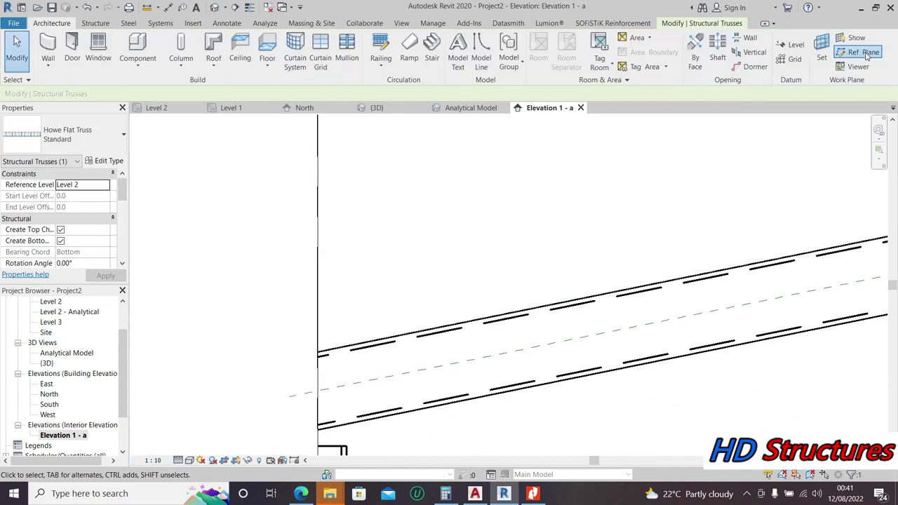
key("r")
key("p")
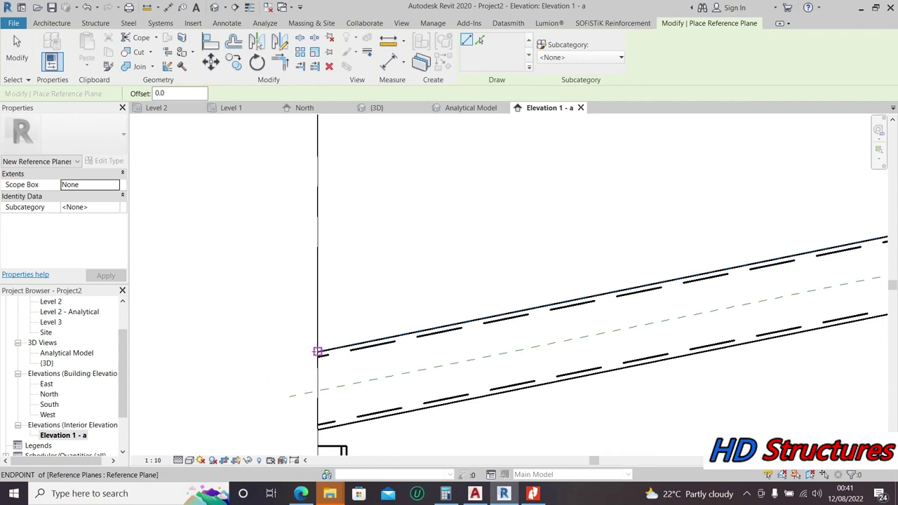
scroll(317, 351, "up", 3)
left_click(317, 353)
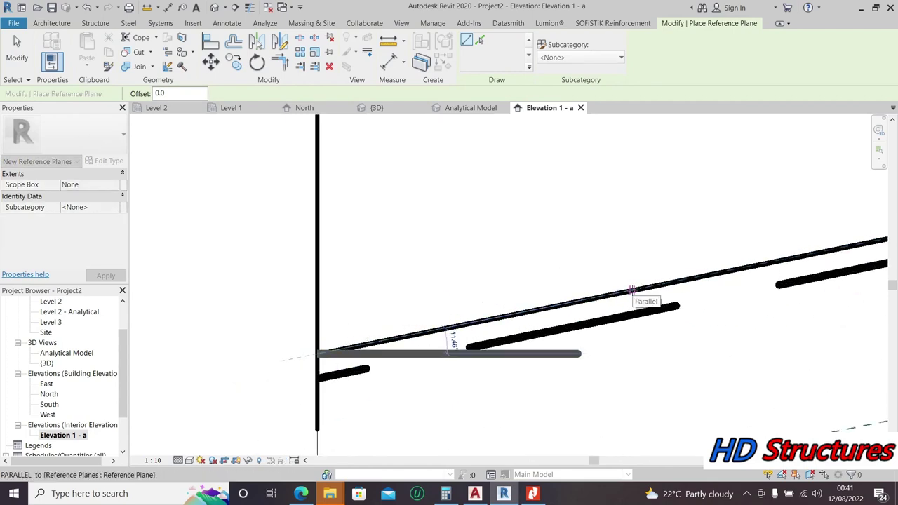
left_click(631, 289)
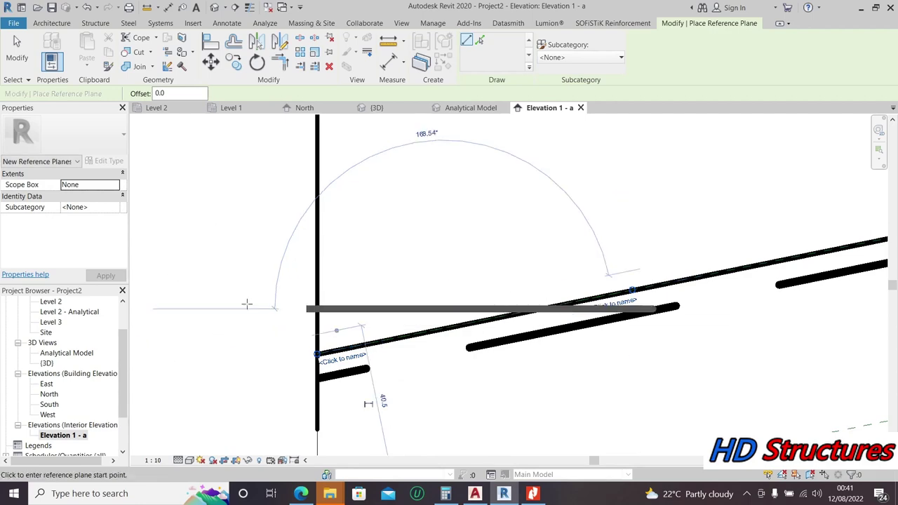
scroll(247, 303, "down", 3)
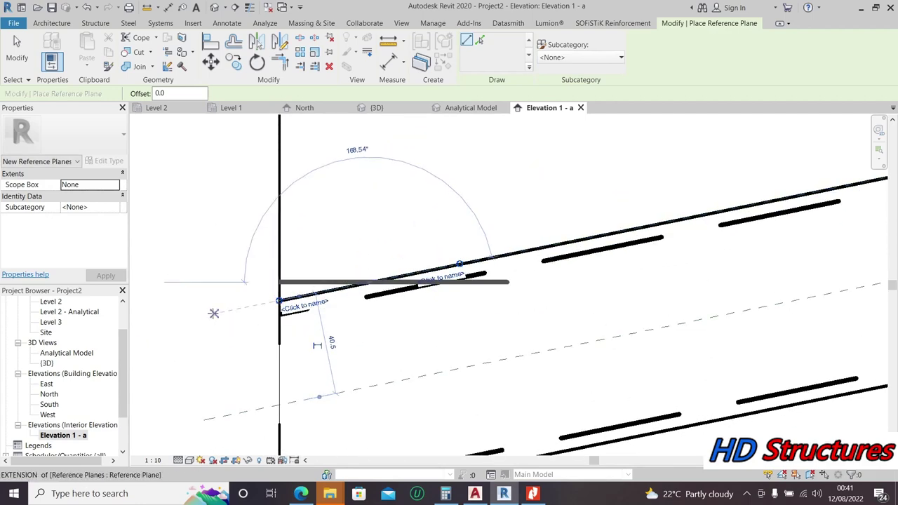
left_click_drag(280, 300, 153, 327)
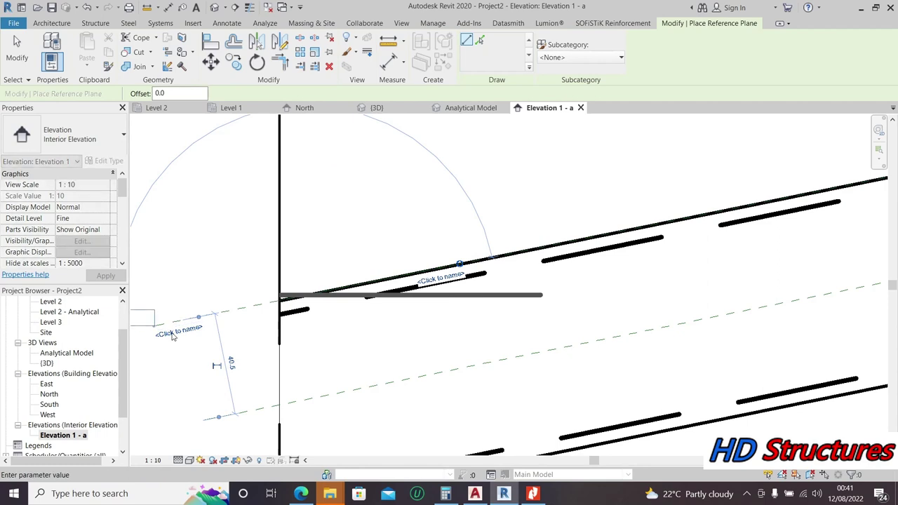
Step: Name the new plane LEFT REF and exit reference plane placement
left_click(177, 332)
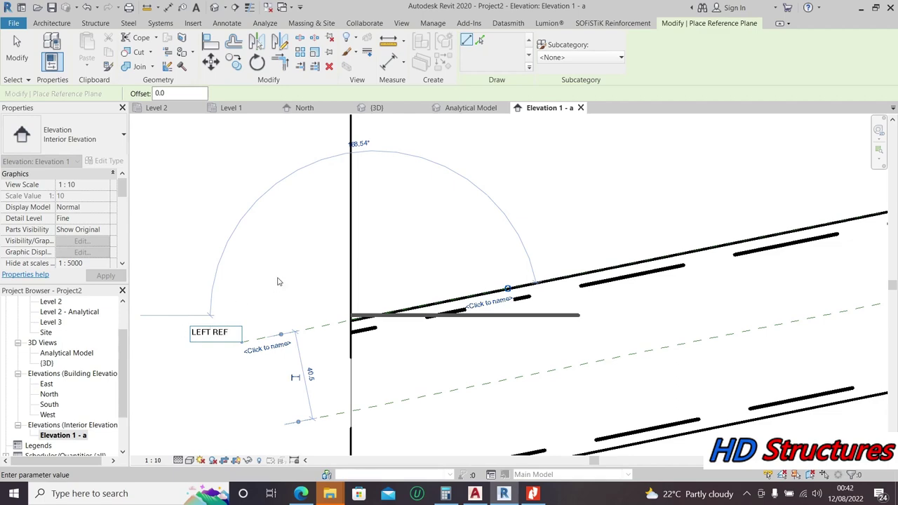
key("Return")
scroll(237, 312, "down", 3)
scroll(433, 276, "up", 5)
scroll(463, 266, "down", 4)
scroll(255, 301, "down", 2)
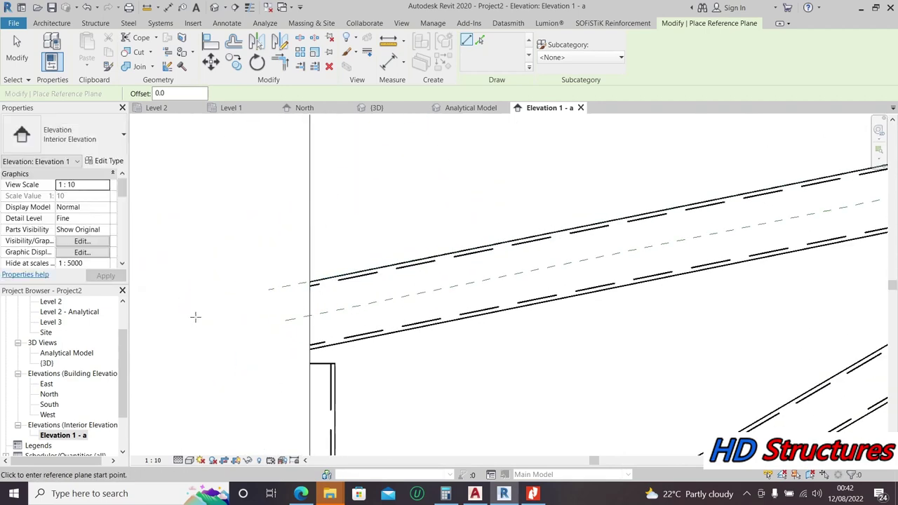
key("Escape")
key("Escape")
scroll(204, 310, "down", 6)
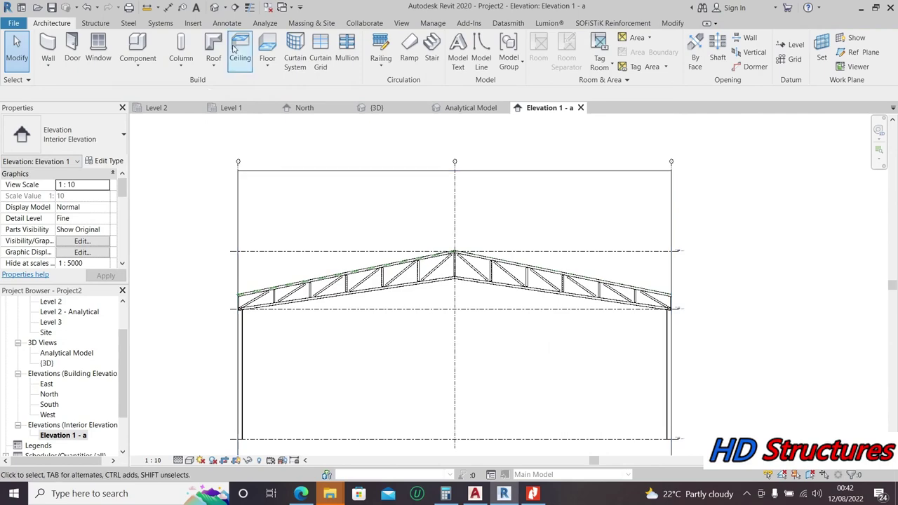
Step: Open the default 3D view, orbit close to one truss end, and review the Roof options
left_click(216, 7)
scroll(512, 306, "up", 3)
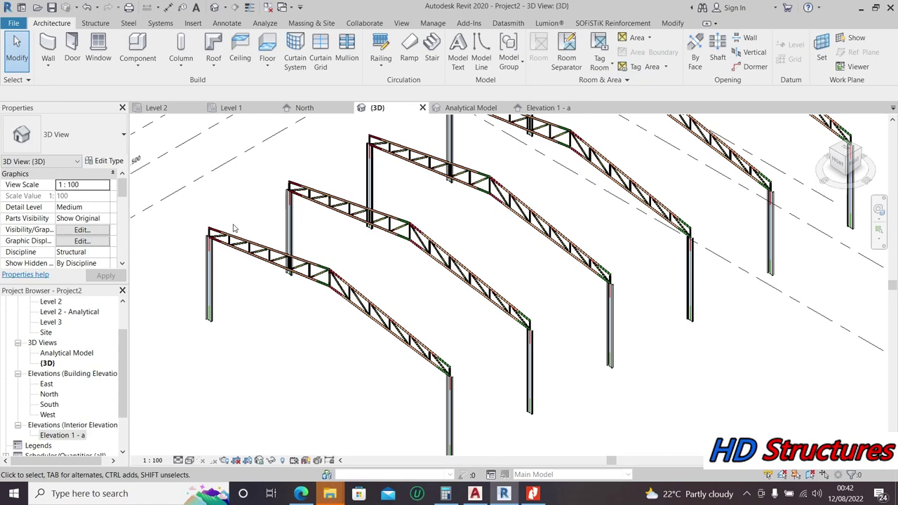
scroll(228, 216, "up", 5)
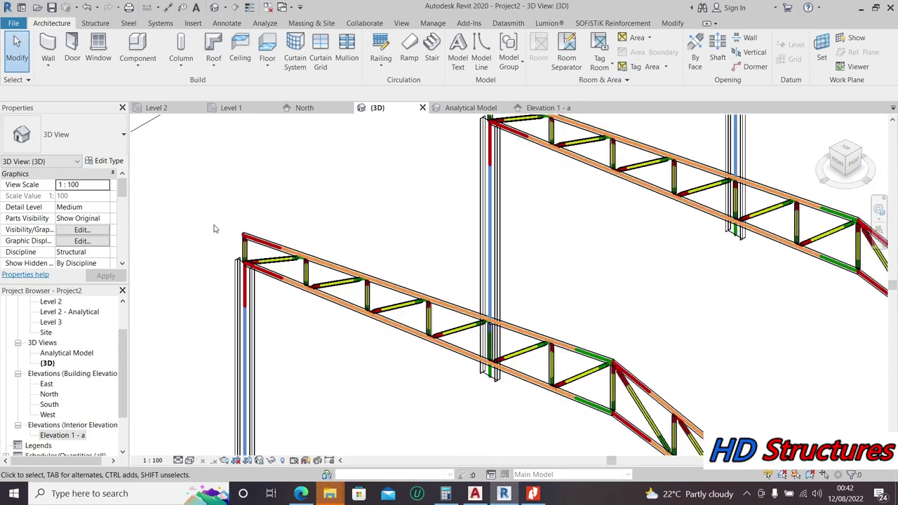
middle_click_drag(216, 228, 166, 133, "shift")
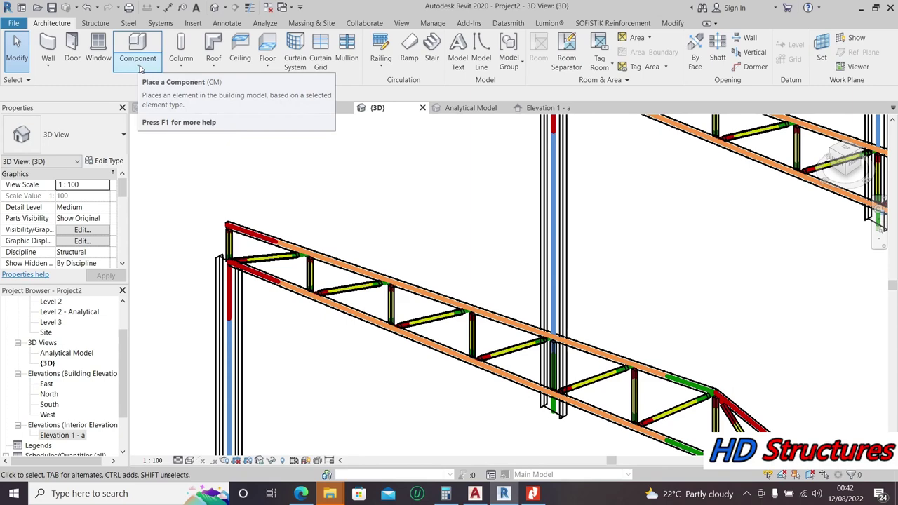
scroll(227, 257, "up", 3)
scroll(227, 257, "up", 2)
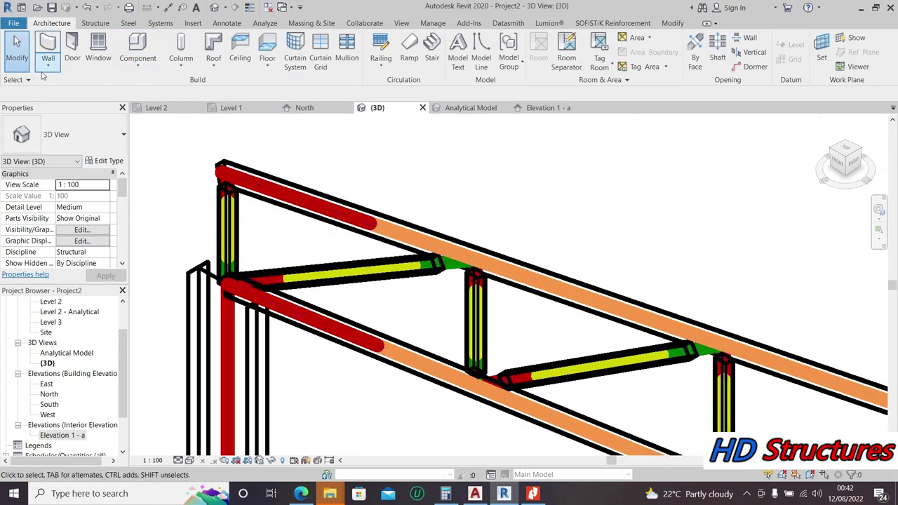
left_click(213, 67)
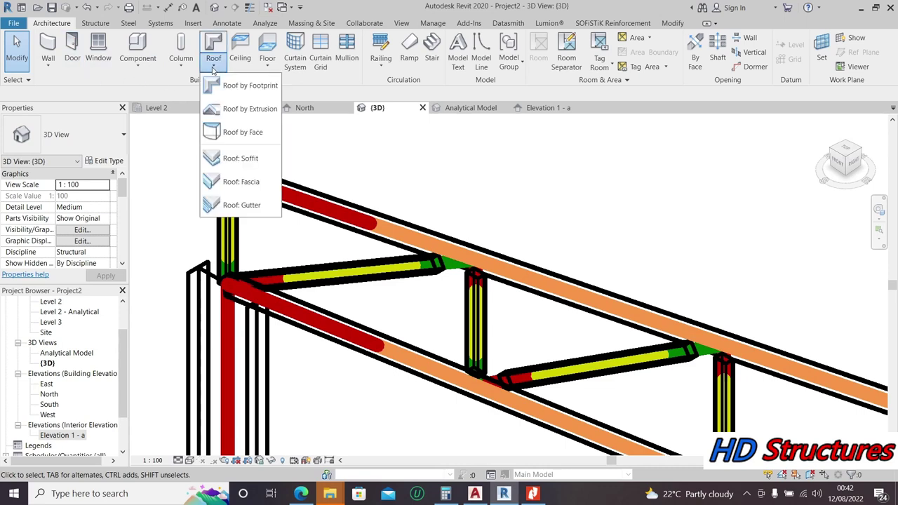
left_click(91, 24)
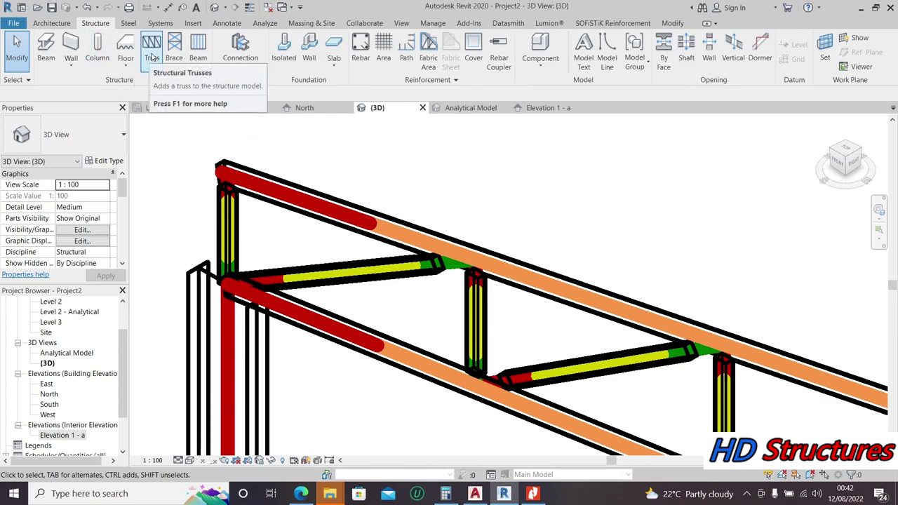
Step: Start a beam system and set its sketch work plane to Reference Plane : RIGHT REF
left_click(197, 56)
scroll(301, 165, "down", 8)
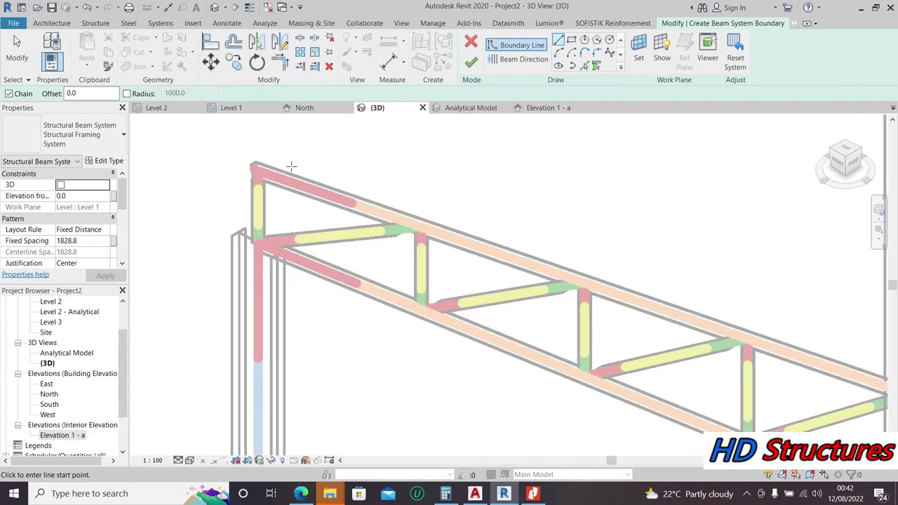
scroll(319, 154, "down", 3)
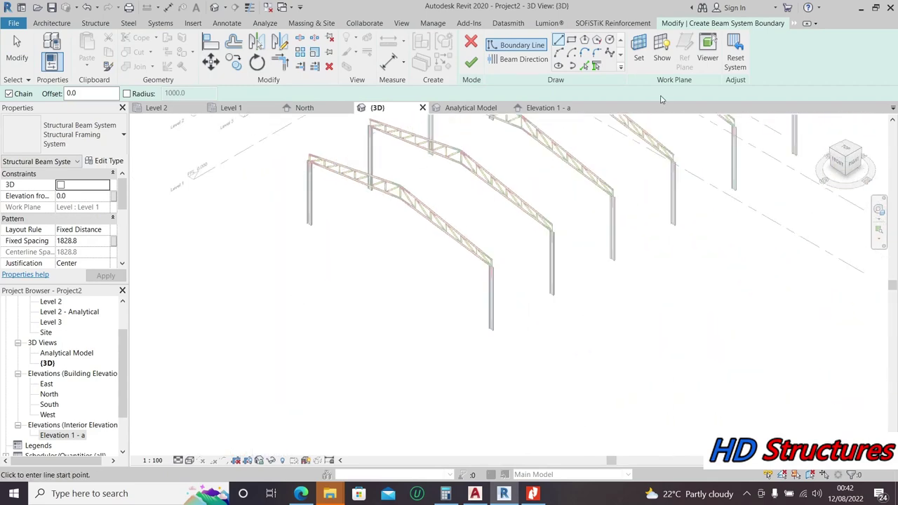
left_click(642, 61)
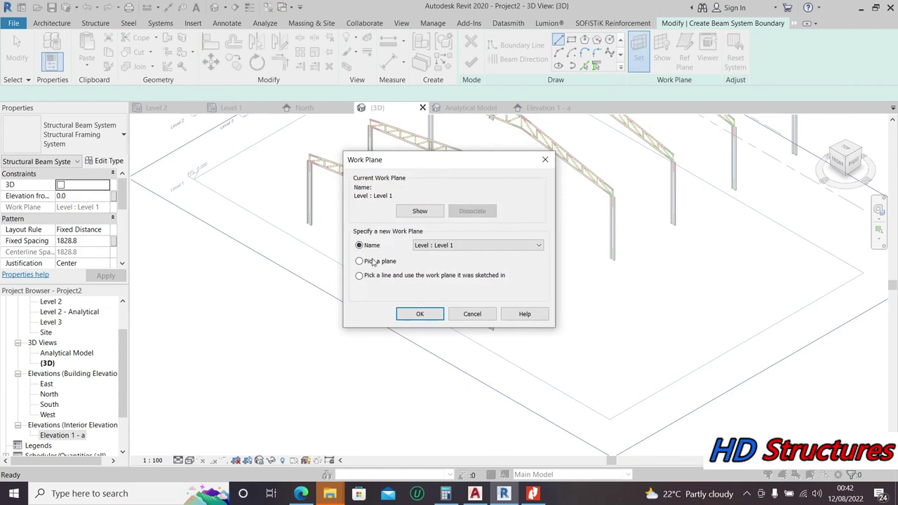
left_click(453, 251)
left_click(451, 250)
left_click(450, 250)
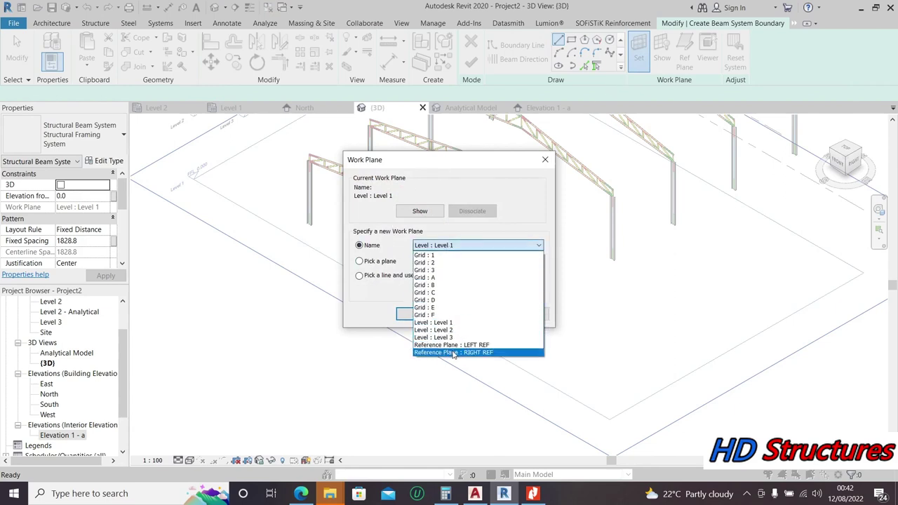
left_click(460, 353)
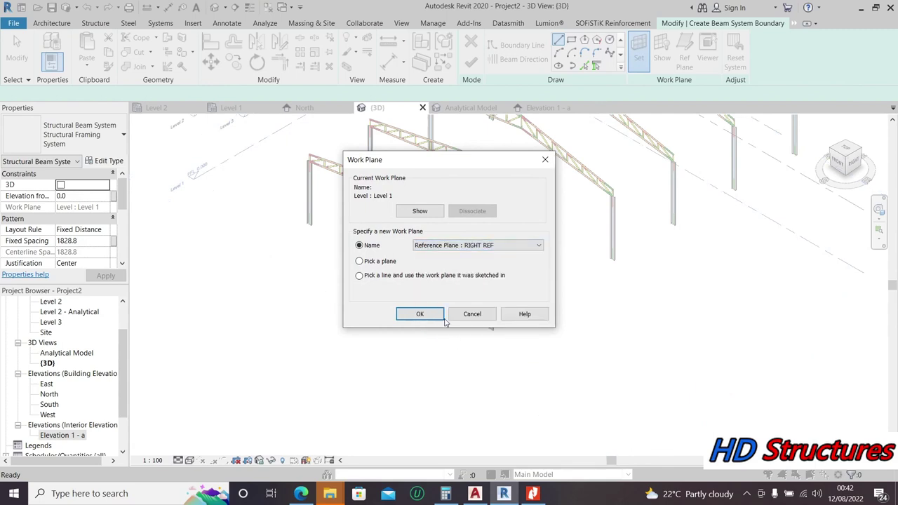
left_click(421, 316)
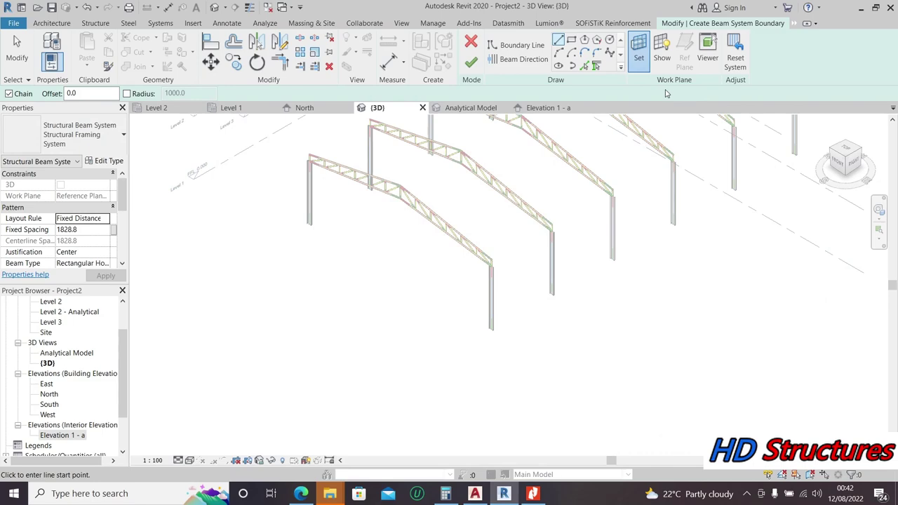
left_click(662, 52)
scroll(533, 260, "down", 3)
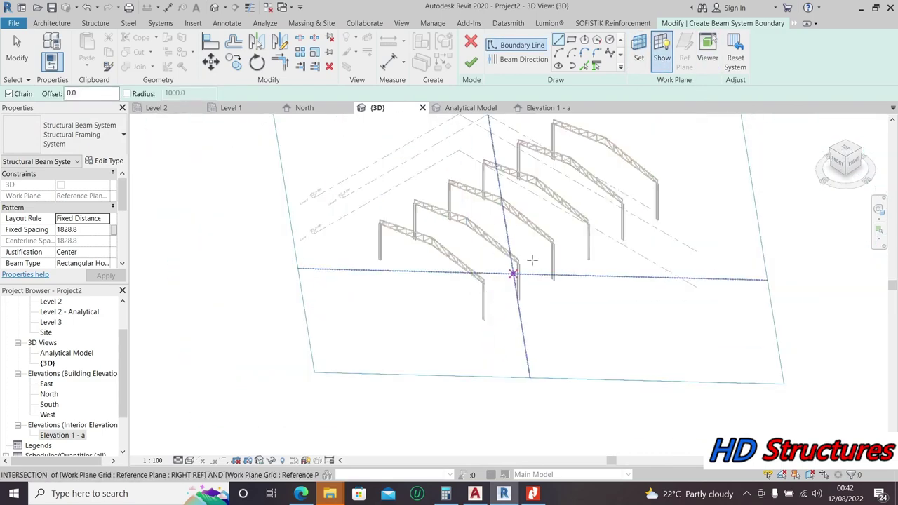
left_click(839, 166)
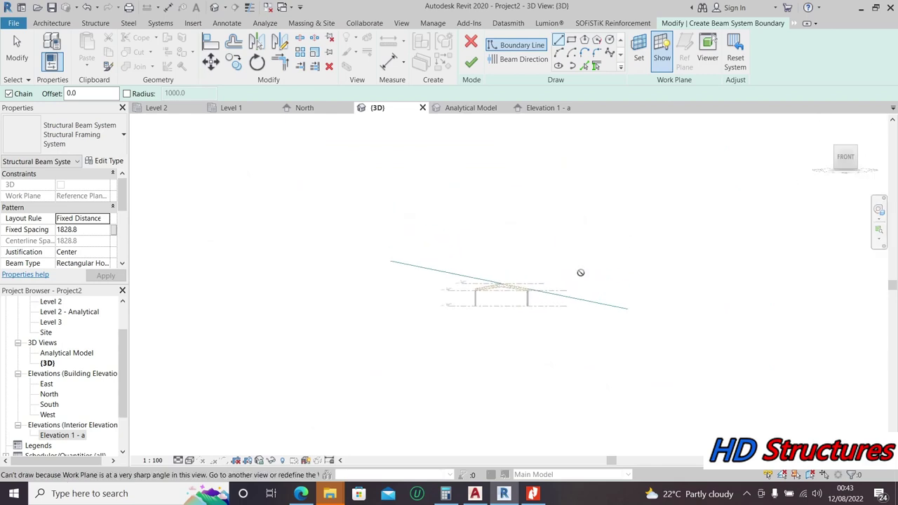
scroll(529, 273, "up", 3)
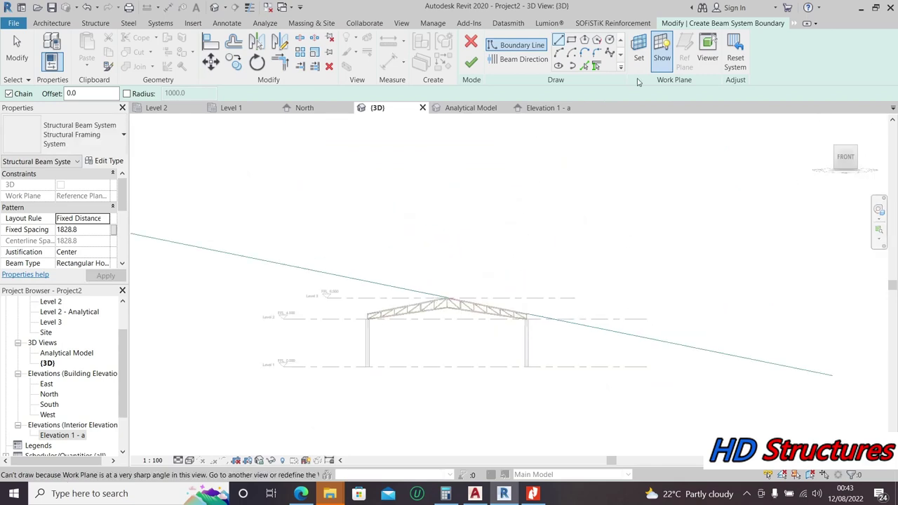
left_click(662, 56)
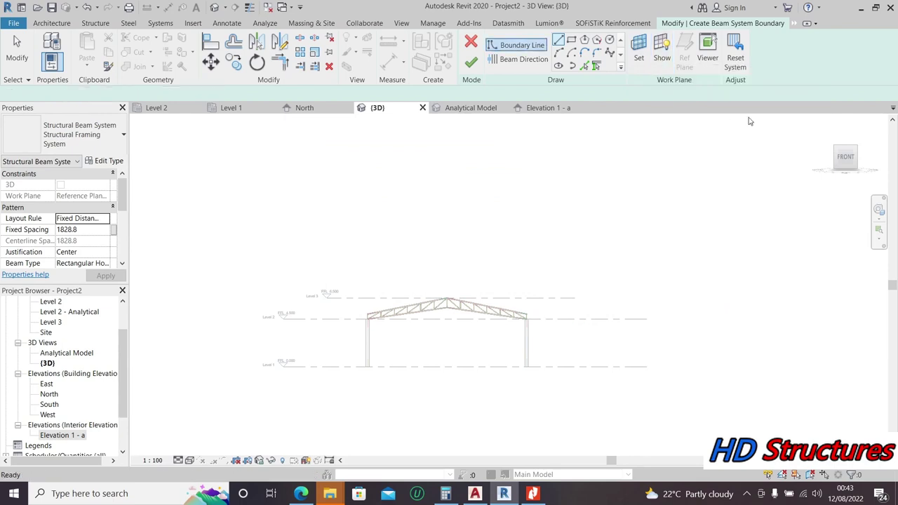
left_click(846, 150)
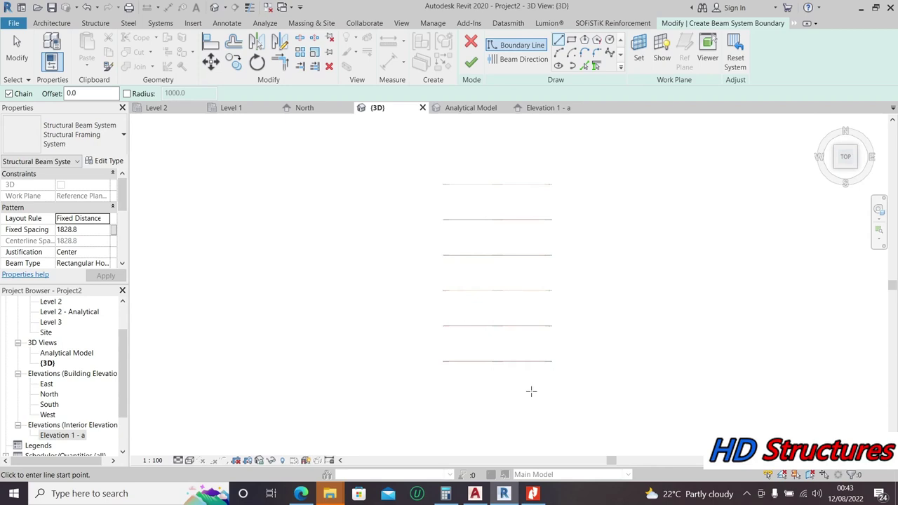
scroll(537, 344, "up", 5)
scroll(430, 265, "up", 4)
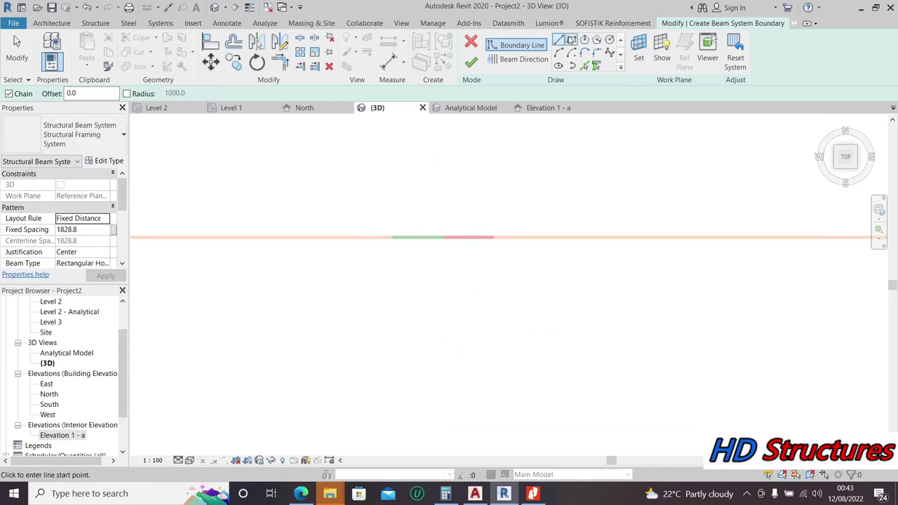
scroll(420, 204, "up", 4)
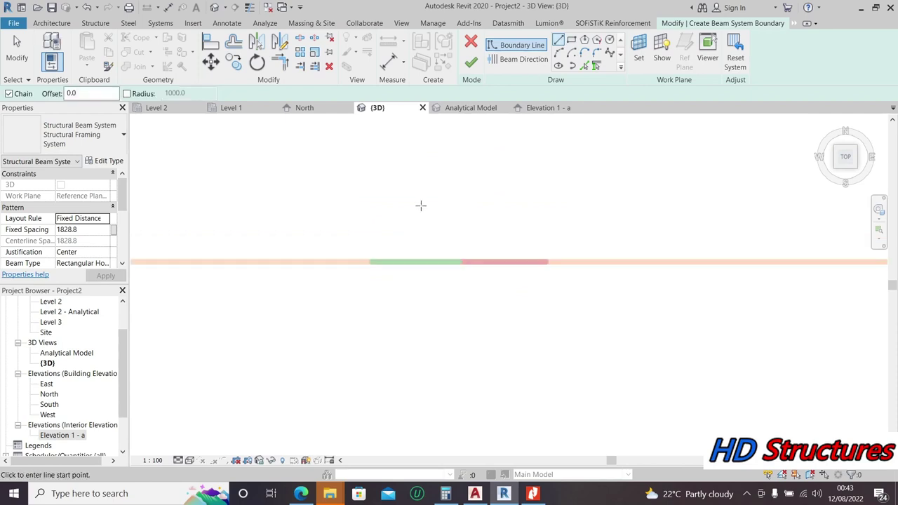
scroll(347, 281, "down", 3)
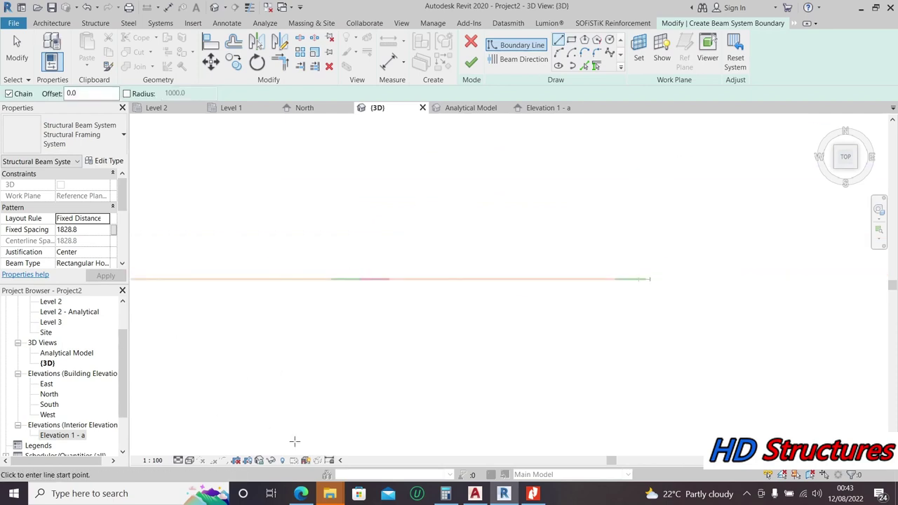
scroll(241, 286, "up", 2)
middle_click_drag(243, 287, 535, 235)
scroll(530, 242, "down", 3)
scroll(531, 237, "up", 3)
scroll(526, 226, "up", 4)
scroll(421, 226, "down", 3)
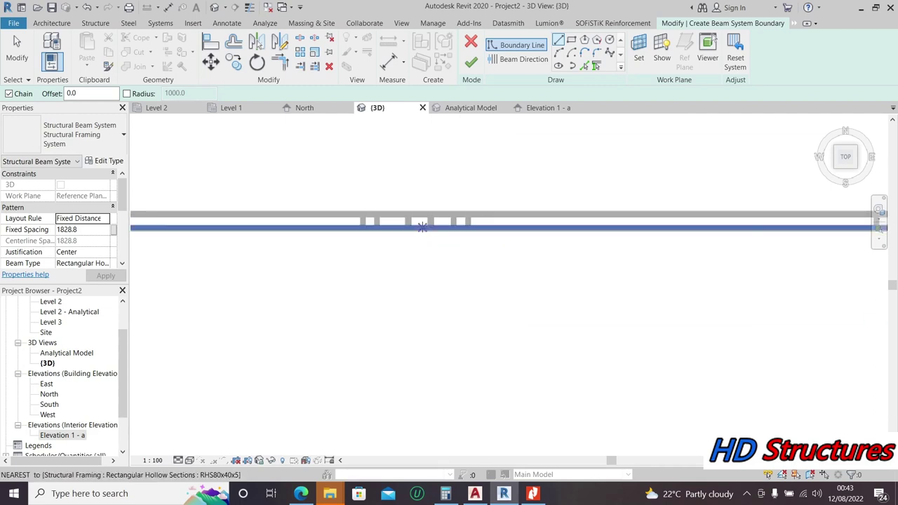
scroll(417, 223, "down", 5)
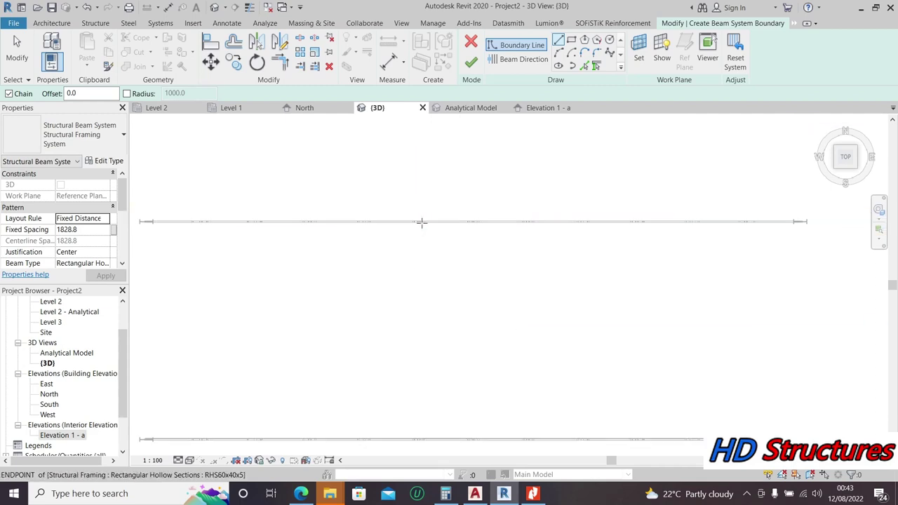
middle_click_drag(577, 311, 634, 356, "shift")
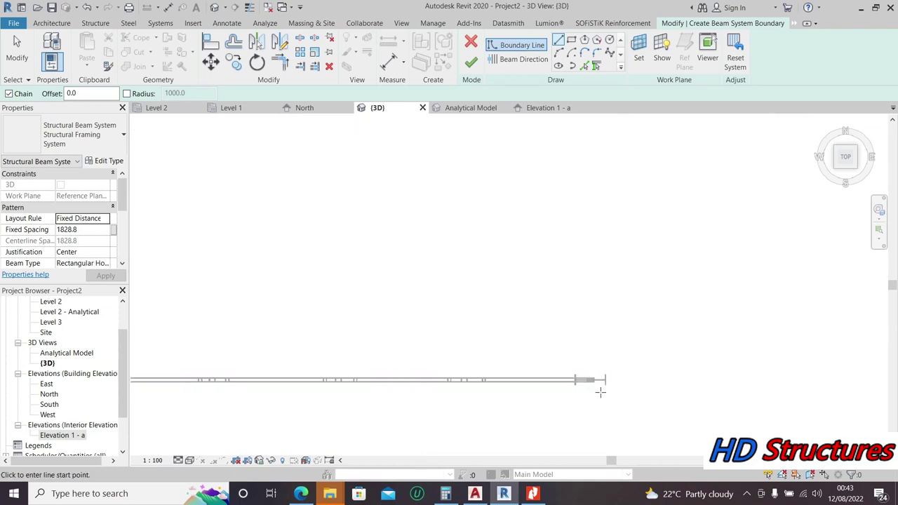
middle_click_drag(597, 388, 226, 370, "shift")
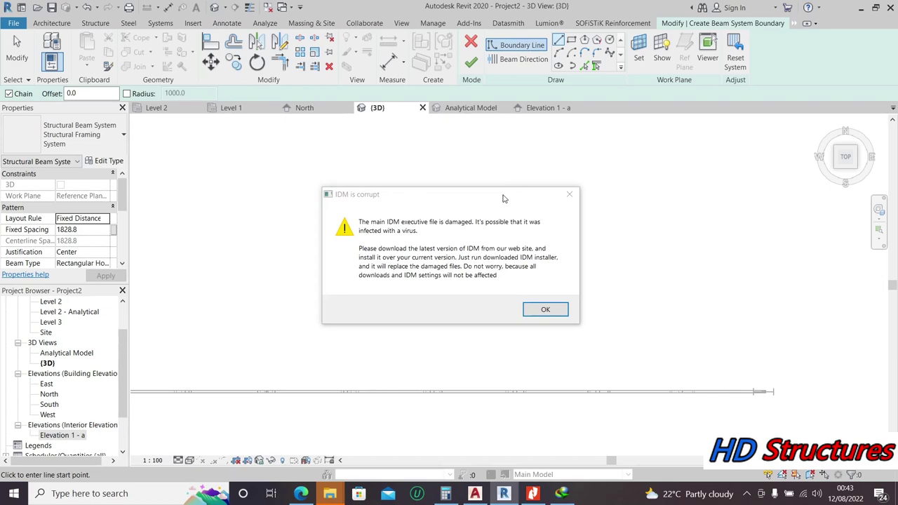
Step: Close the IDM error and minimize Edge to get back to Revit
left_click(569, 196)
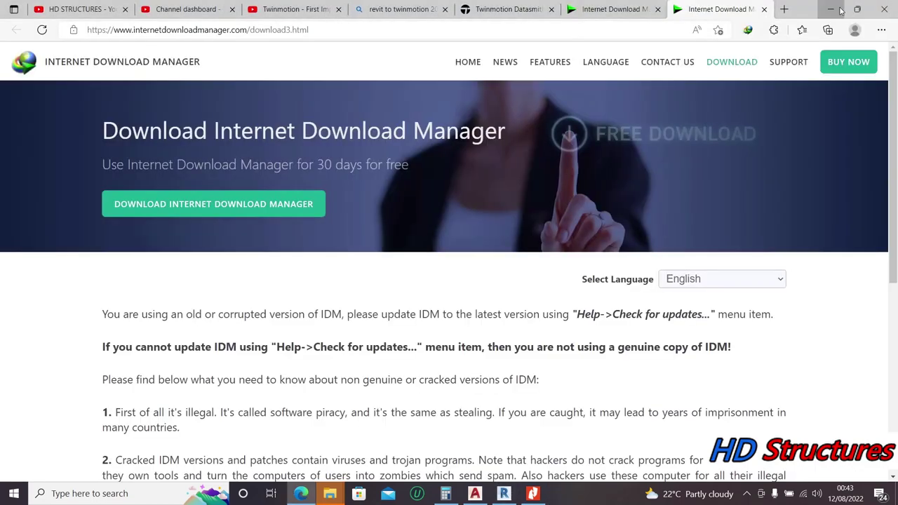
left_click(840, 10)
scroll(477, 268, "down", 2)
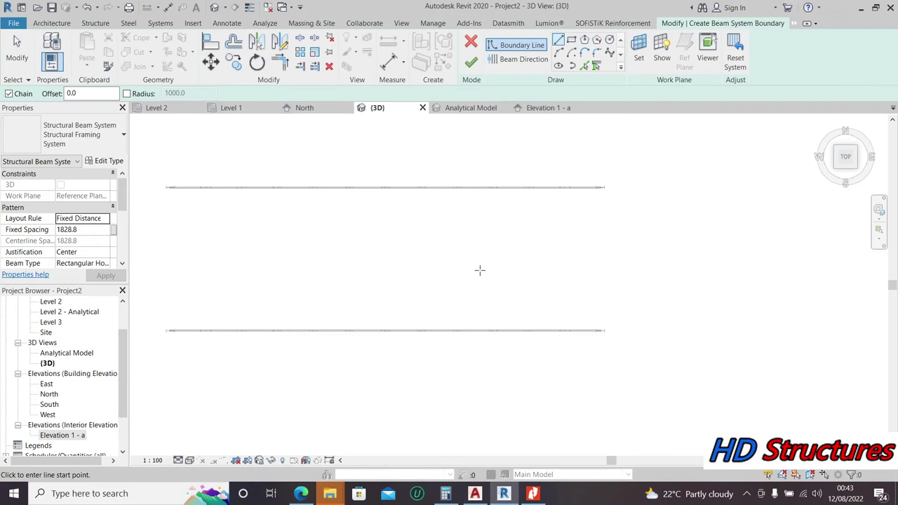
Step: Switch to the Level 2 structural plan and set its view scale to 1:1
scroll(415, 206, "up", 1)
scroll(435, 217, "down", 4)
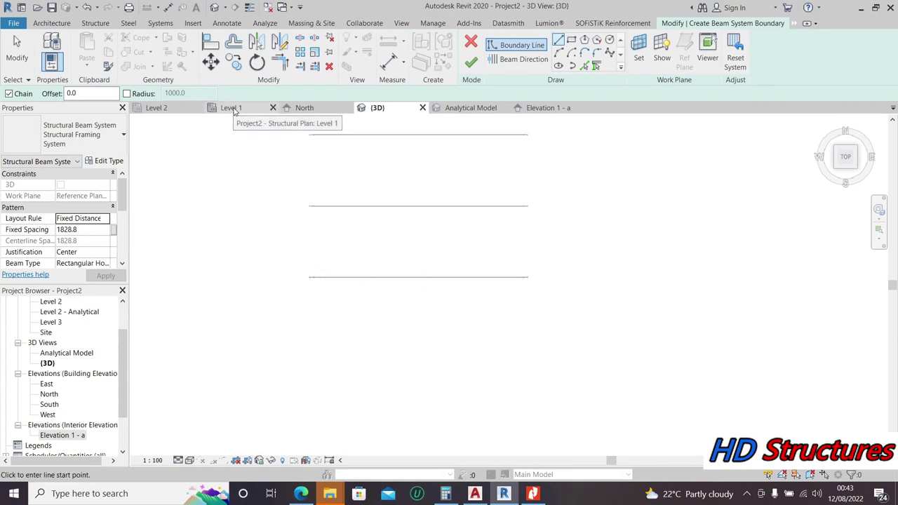
left_click(170, 113)
scroll(313, 363, "up", 5)
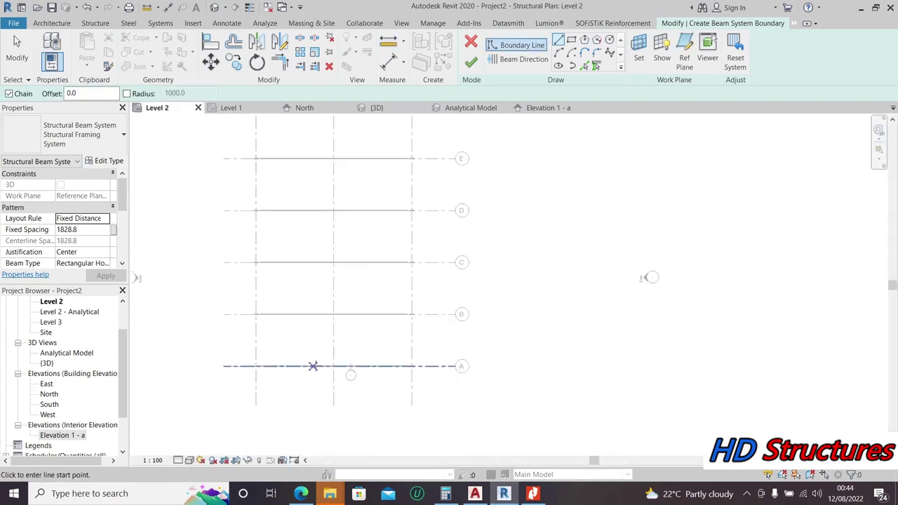
scroll(328, 351, "down", 3)
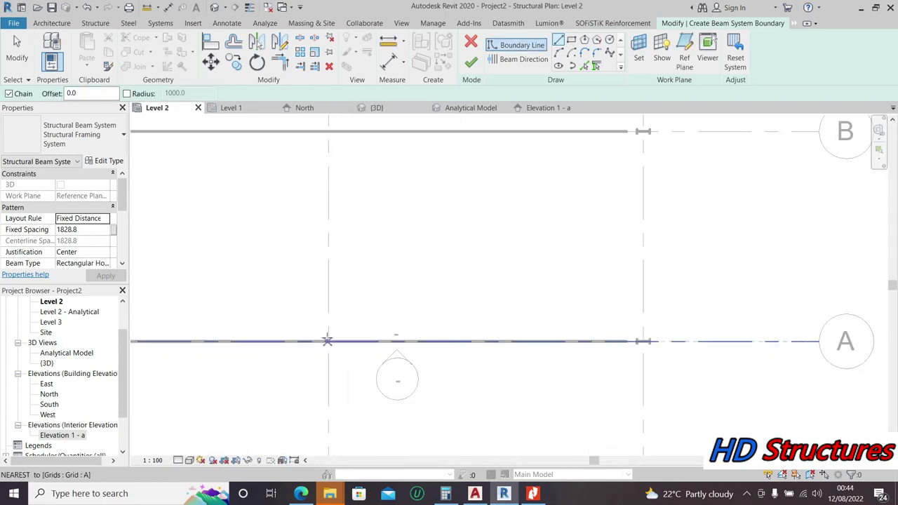
scroll(434, 200, "up", 2)
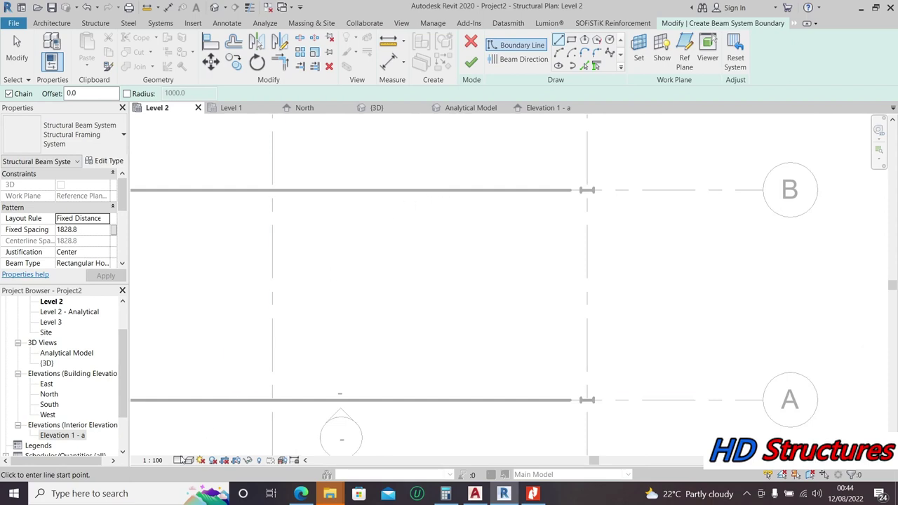
left_click(156, 460)
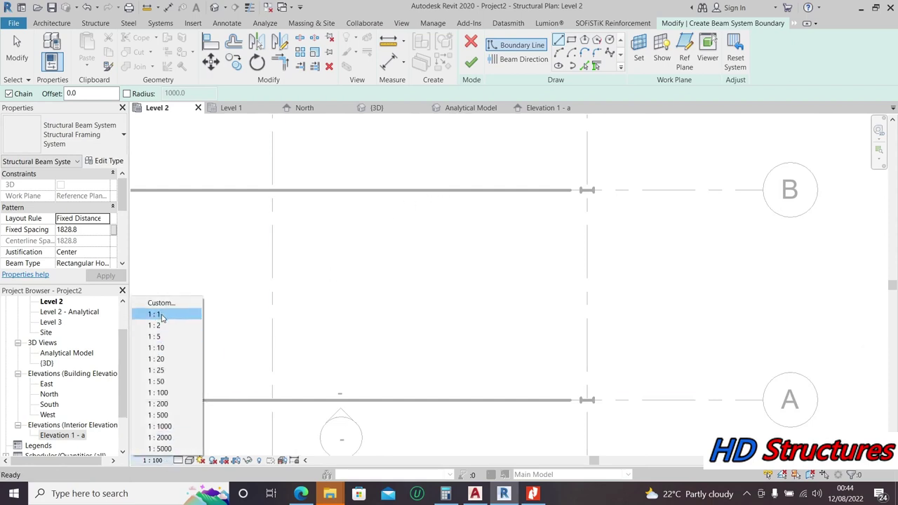
left_click(169, 308)
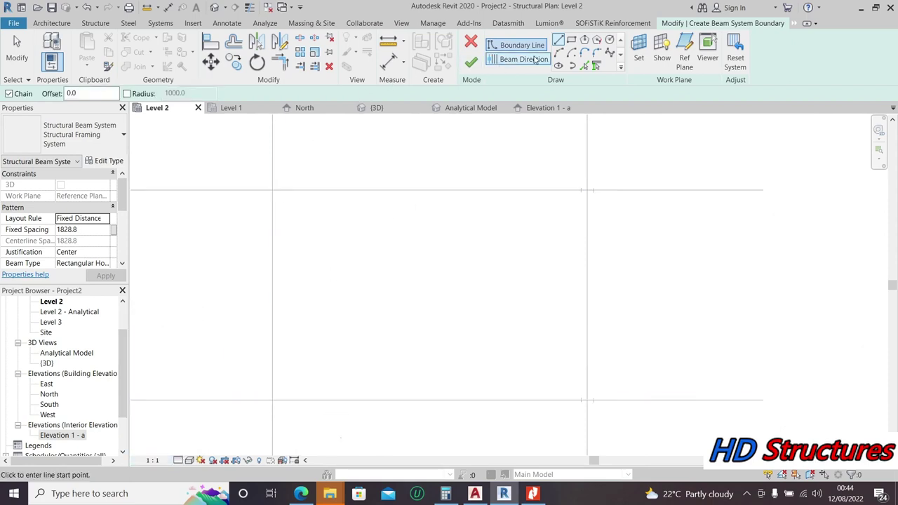
Step: Sketch a rectangular boundary between two opposite grid intersections of the A-B bay
left_click(572, 40)
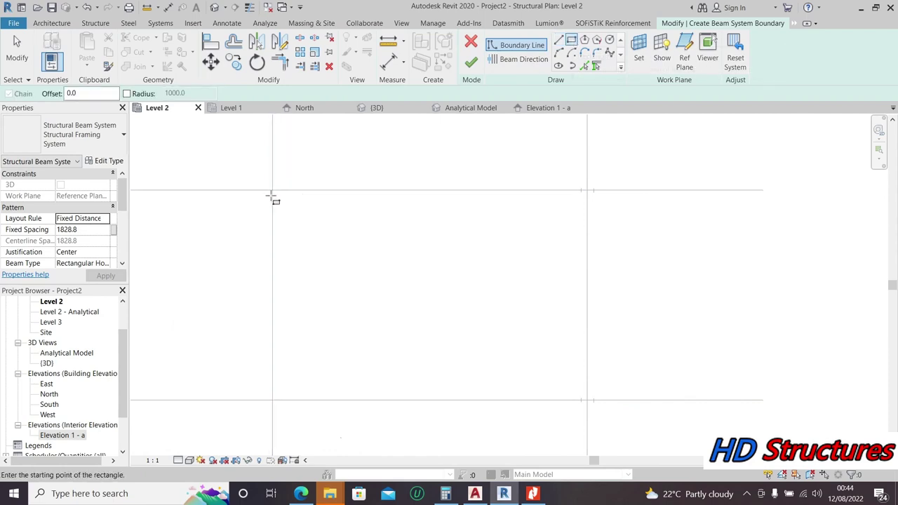
scroll(350, 200, "down", 2)
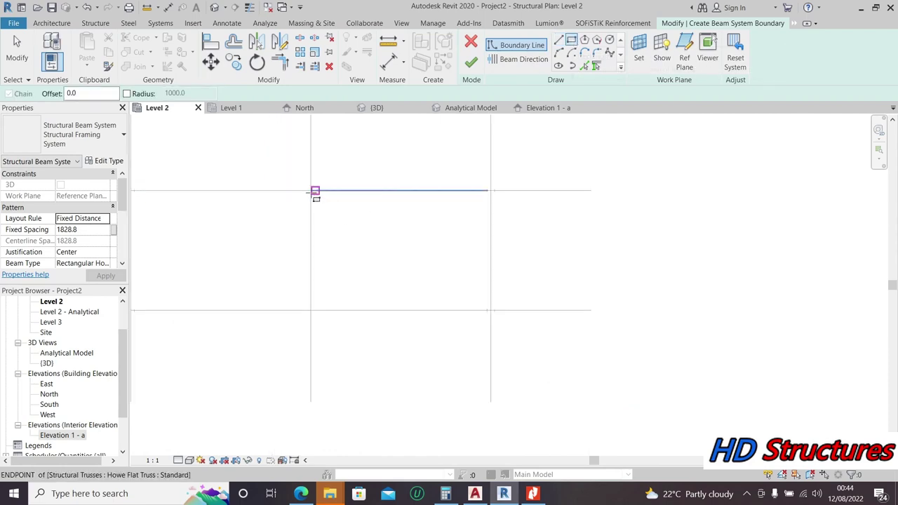
scroll(313, 193, "up", 3)
scroll(313, 193, "down", 2)
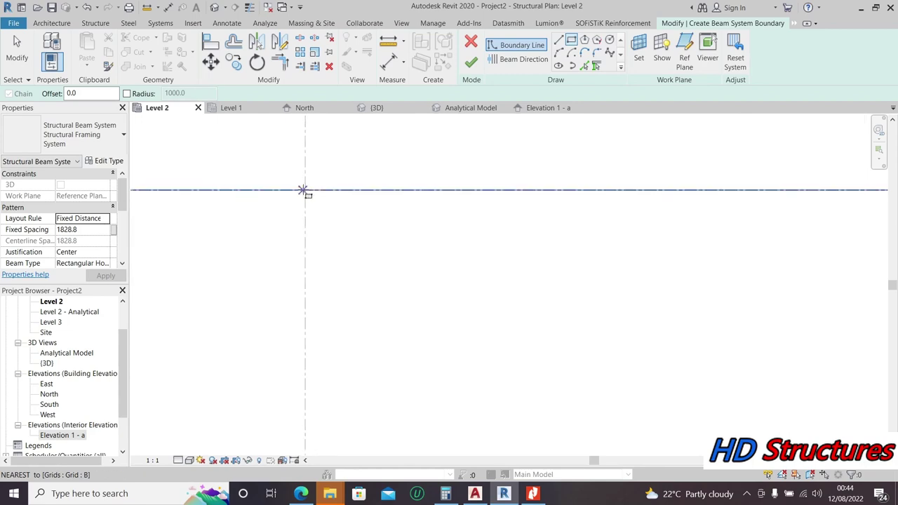
scroll(303, 190, "up", 2)
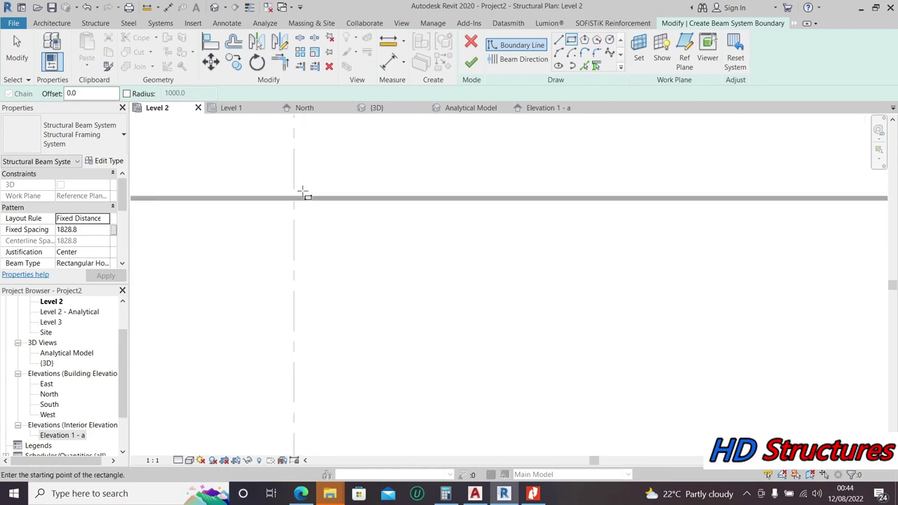
scroll(294, 200, "up", 1)
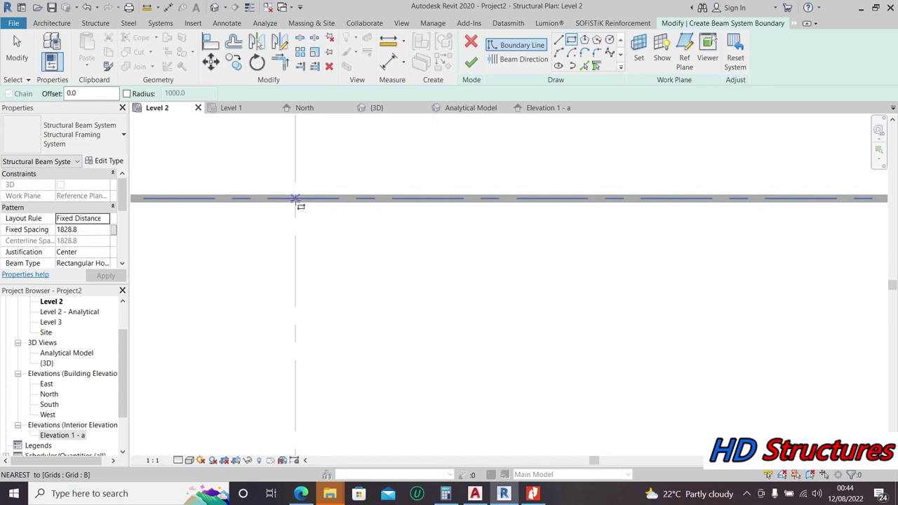
left_click(295, 199)
scroll(301, 184, "down", 4)
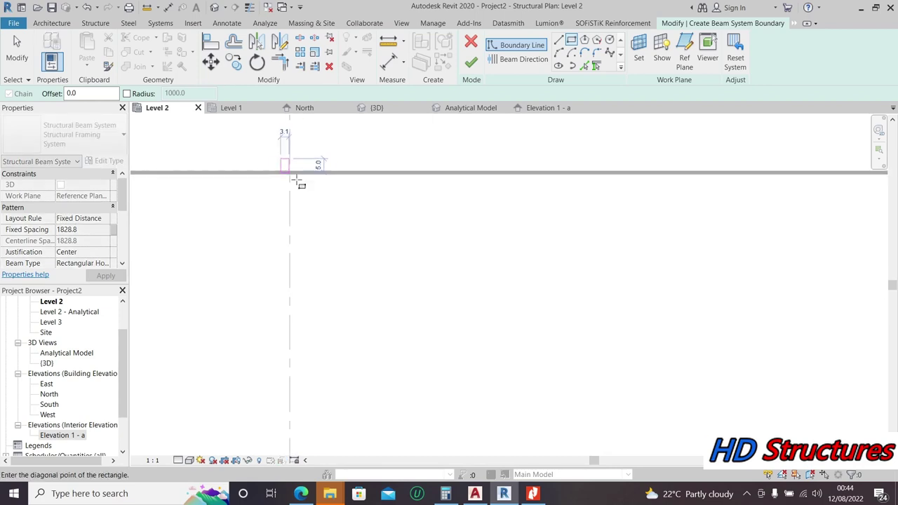
scroll(578, 333, "up", 5)
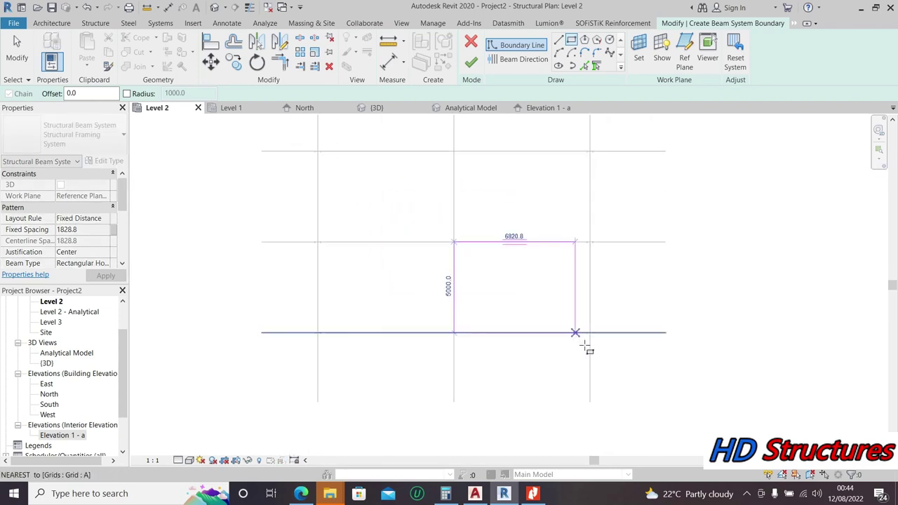
scroll(568, 307, "up", 2)
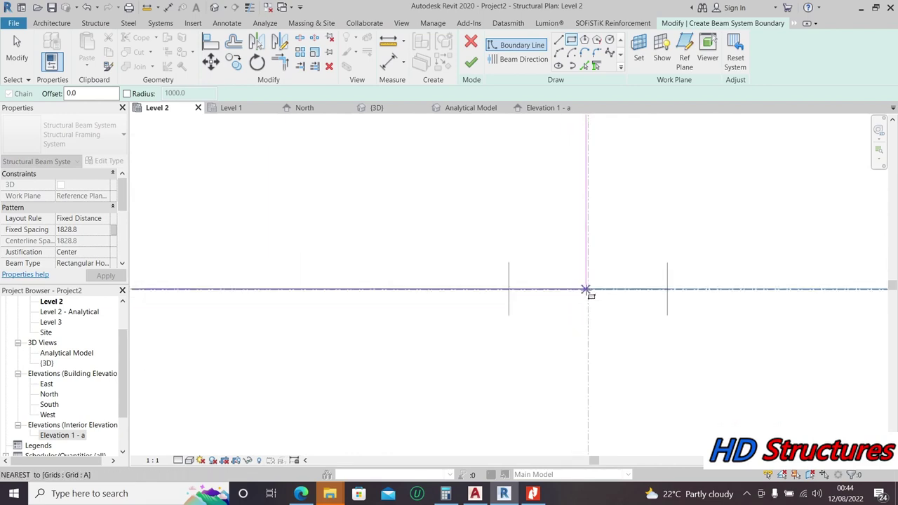
scroll(587, 289, "up", 1)
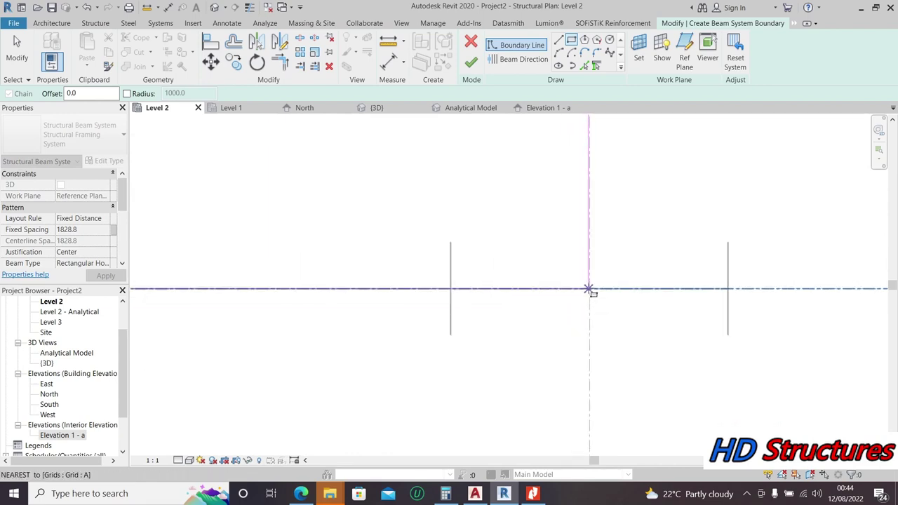
left_click(589, 289)
scroll(580, 300, "down", 3)
scroll(531, 266, "down", 2)
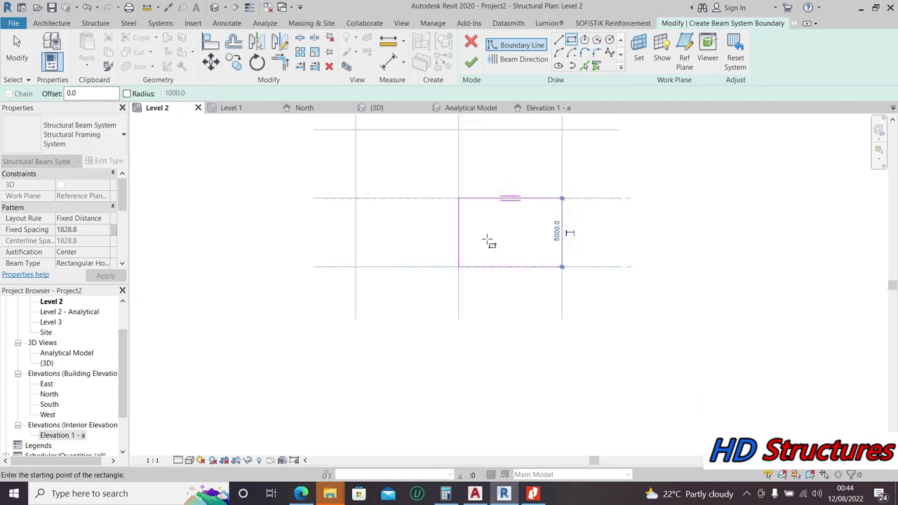
left_click(515, 59)
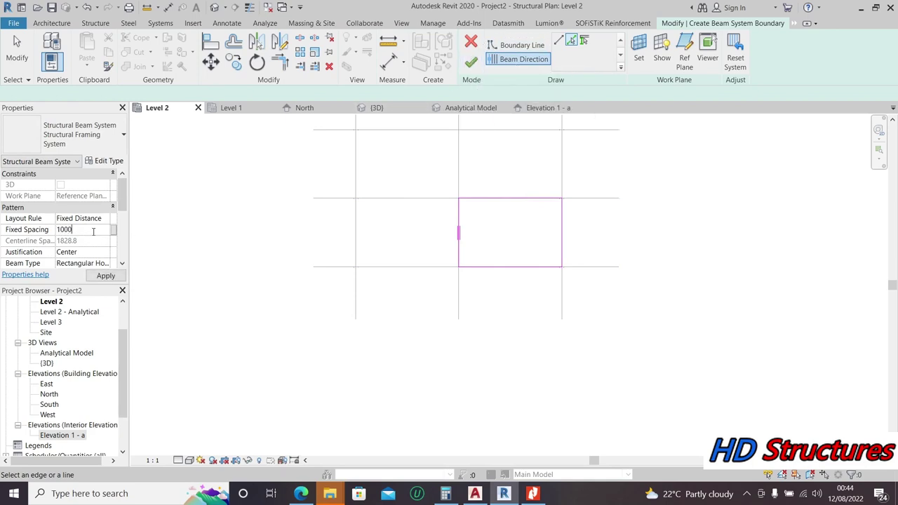
Step: Set 1000 fixed spacing, choose the RHS60x40x5 beam type, and finish the beam system
left_click(93, 277)
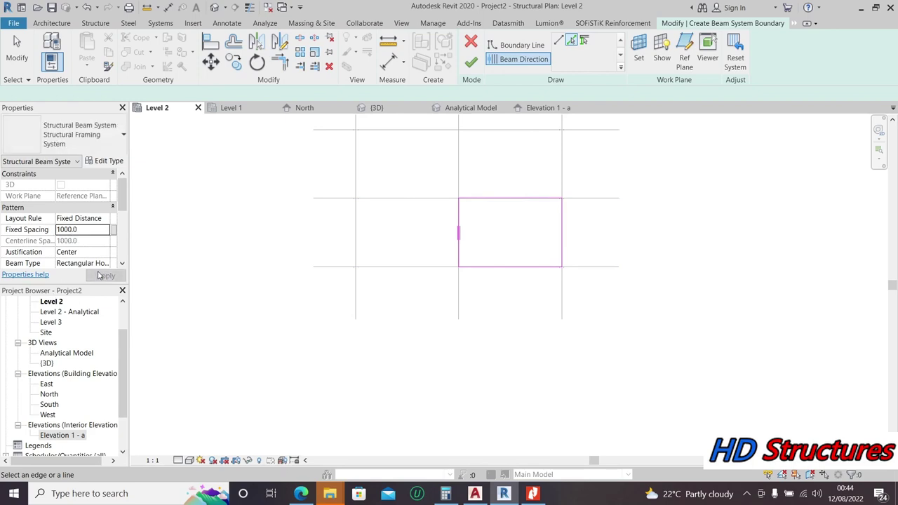
scroll(93, 223, "down", 1)
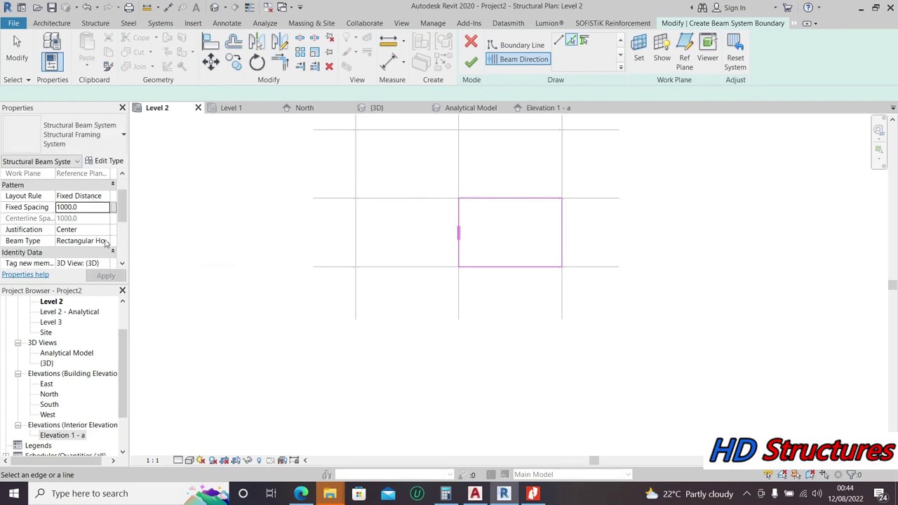
left_click(106, 241)
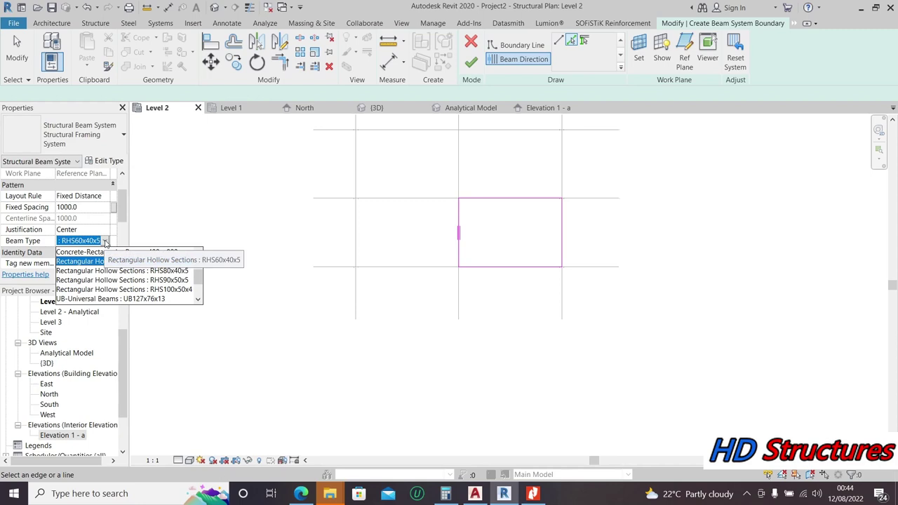
left_click(157, 290)
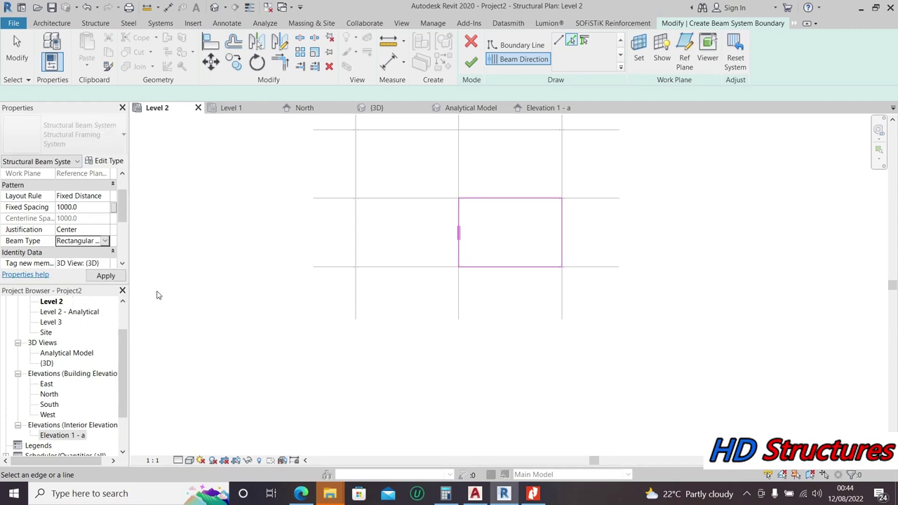
left_click(470, 66)
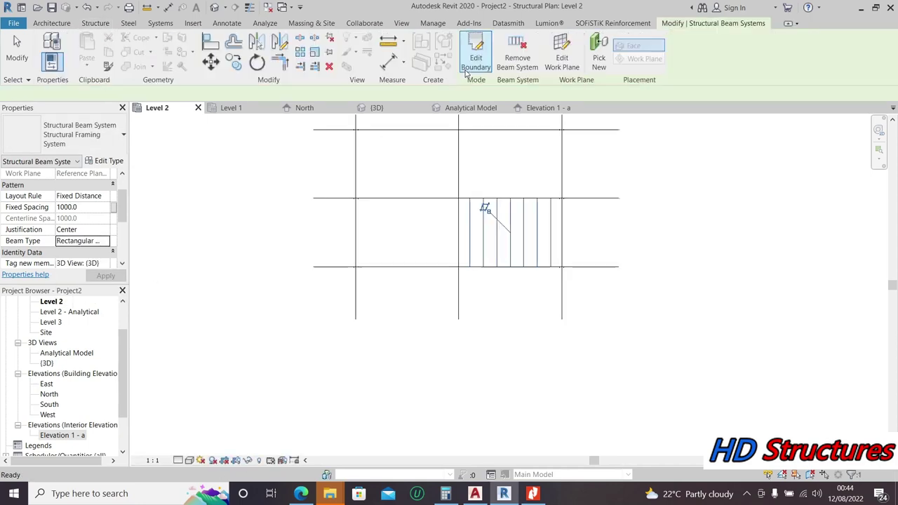
left_click(215, 7)
left_click(858, 231)
left_click(878, 209)
Step: Orbit into a 3D perspective and set the view's visual style to Shaded
left_click_drag(521, 293, 506, 200)
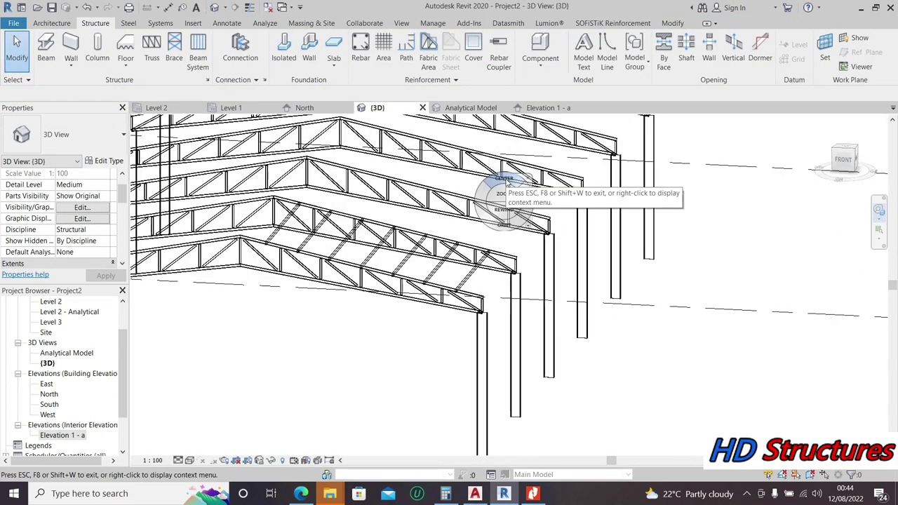
scroll(451, 339, "down", 1)
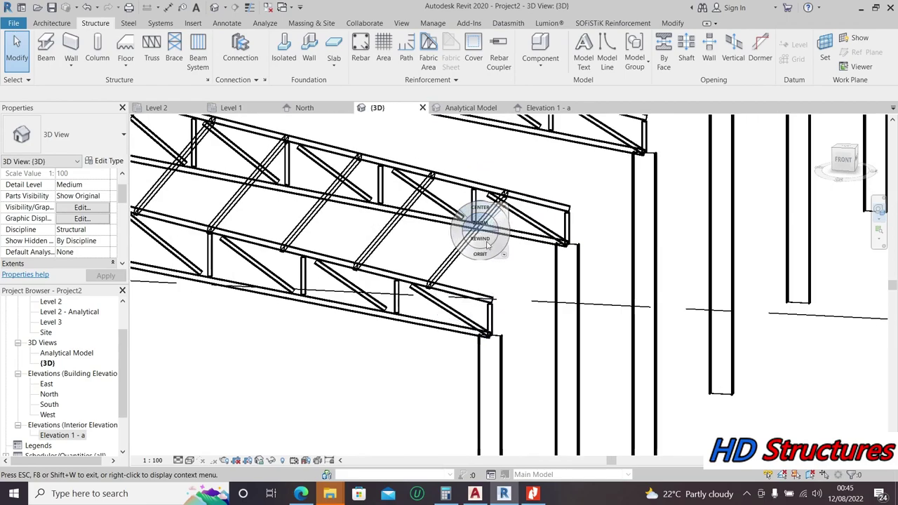
scroll(449, 260, "down", 1)
scroll(336, 253, "down", 1)
scroll(336, 252, "up", 3)
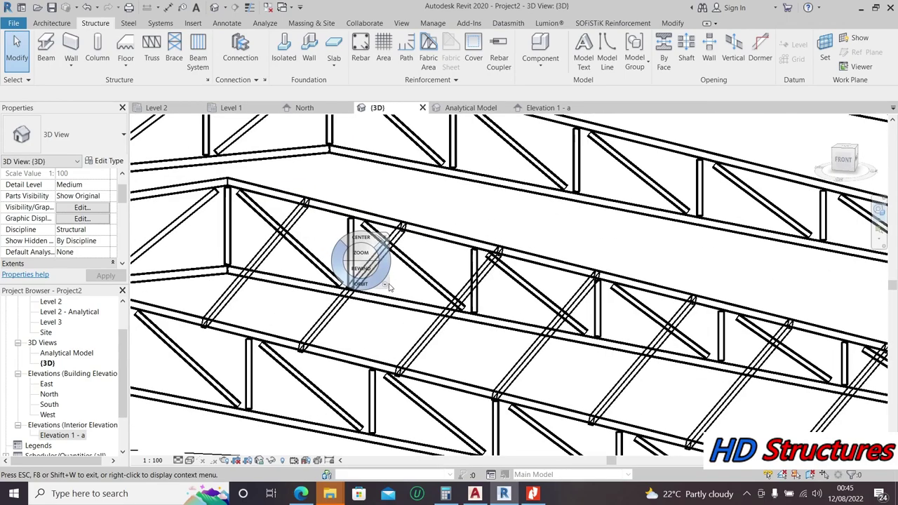
scroll(513, 271, "down", 1)
scroll(513, 271, "down", 2)
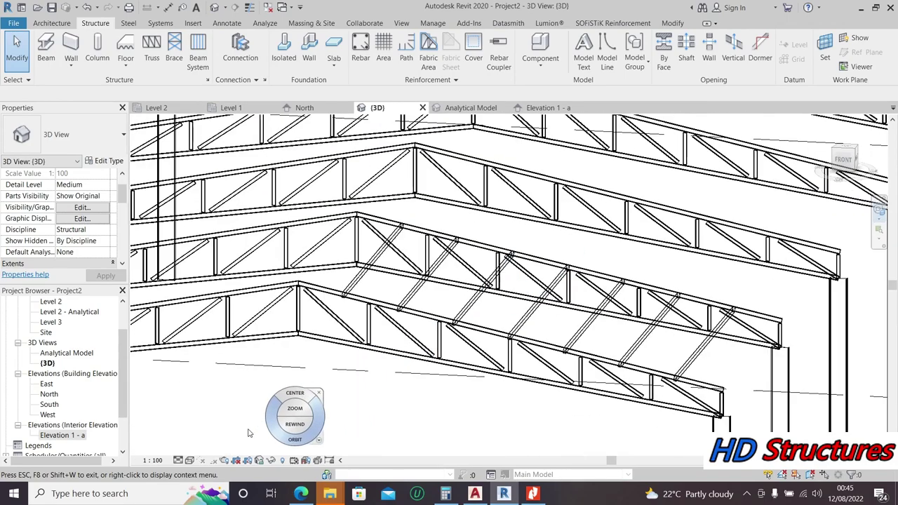
scroll(231, 421, "up", 1)
left_click(189, 460)
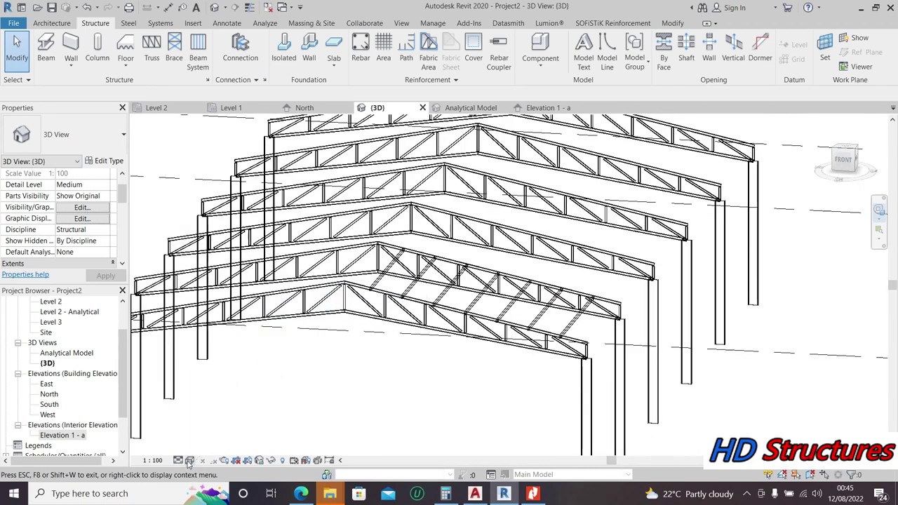
left_click(202, 414)
scroll(692, 351, "up", 3)
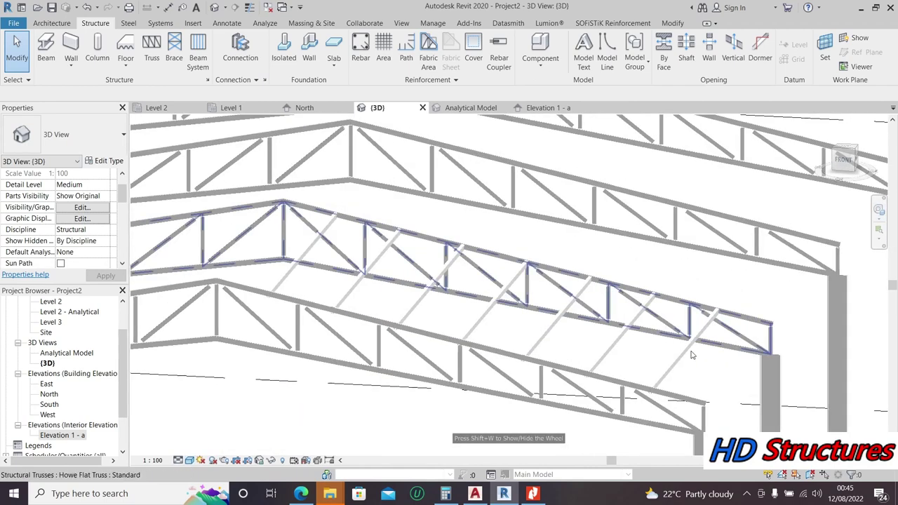
scroll(564, 276, "down", 3)
scroll(341, 257, "up", 6)
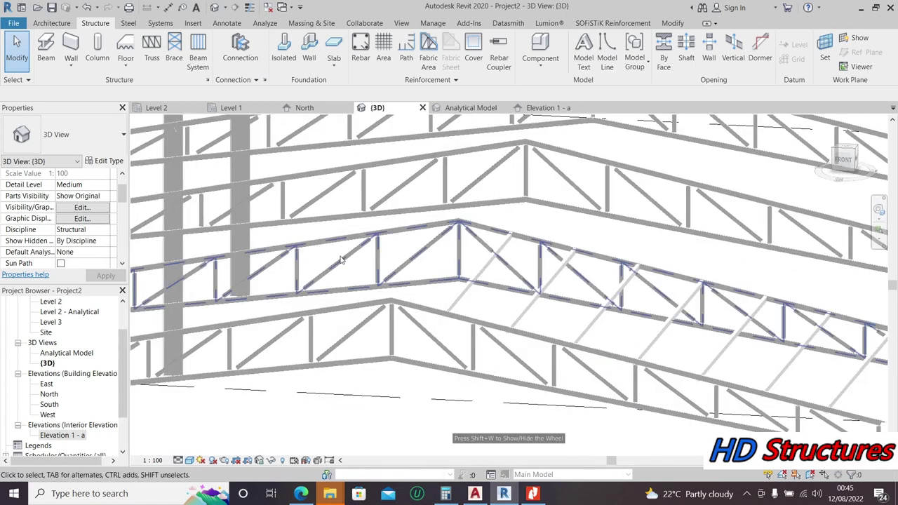
scroll(336, 245, "down", 3)
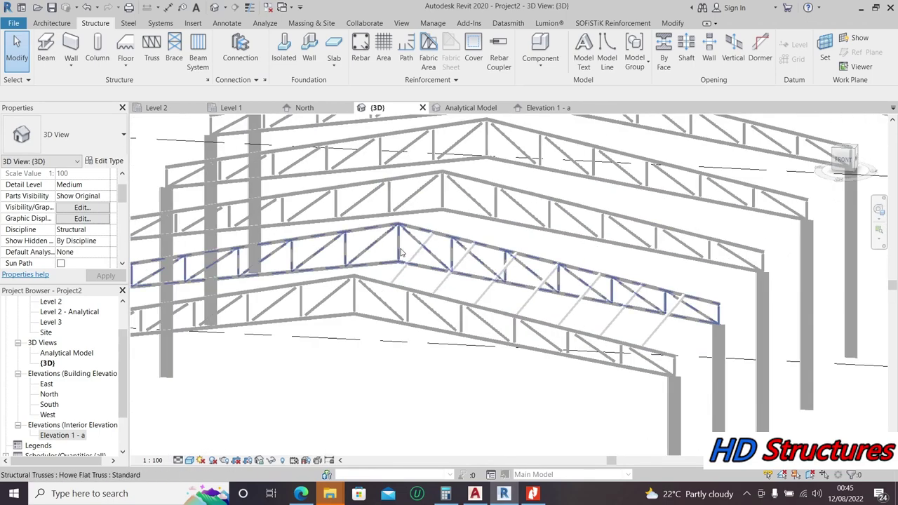
scroll(661, 329, "up", 4)
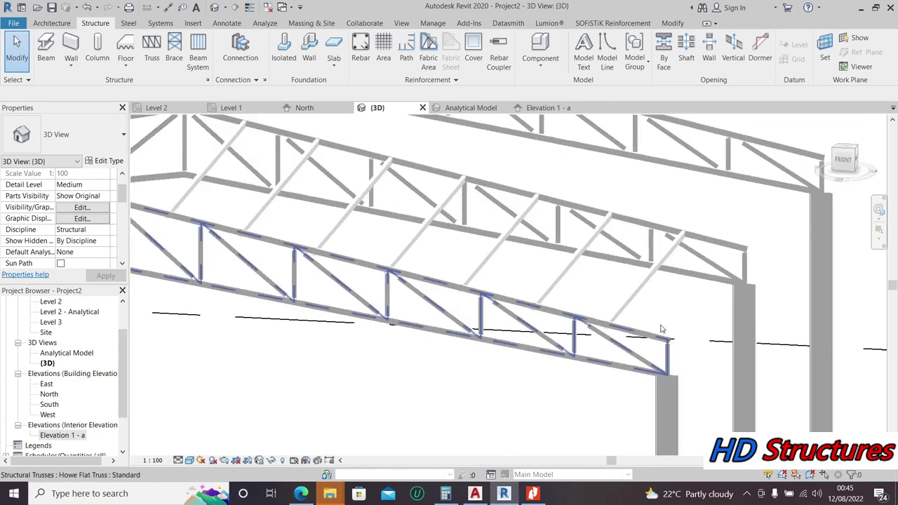
Step: Select the seven RHS100x50x4 purlins between the trusses
left_click(633, 302)
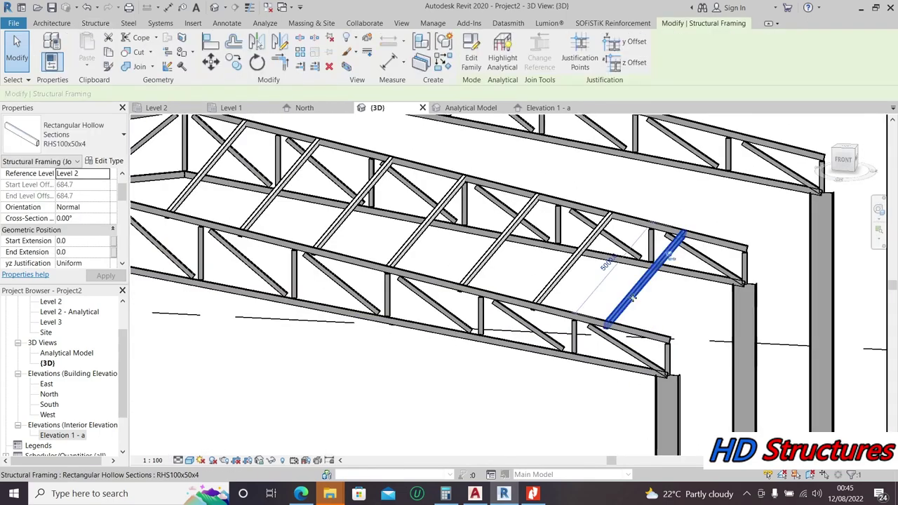
left_click(558, 282)
left_click(479, 266)
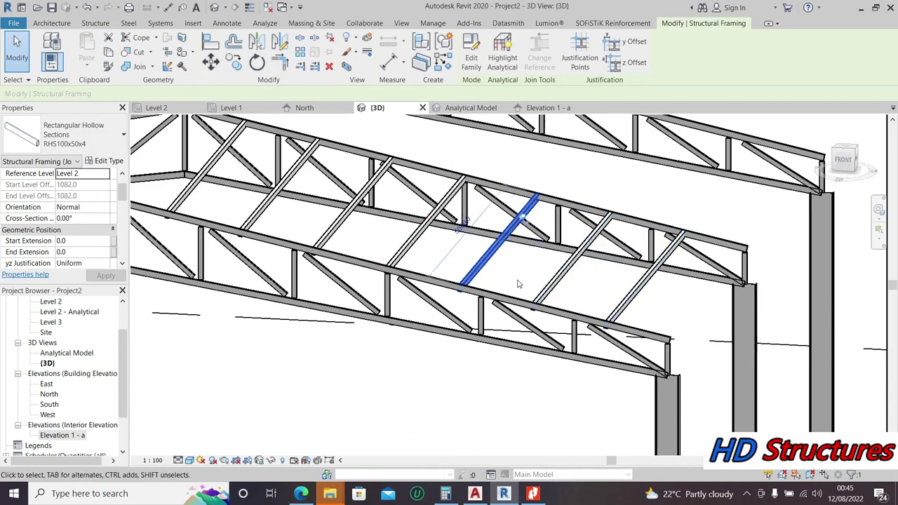
left_click(624, 295, "ctrl")
left_click(571, 263, "ctrl")
left_click(414, 239, "ctrl")
left_click(341, 232, "ctrl")
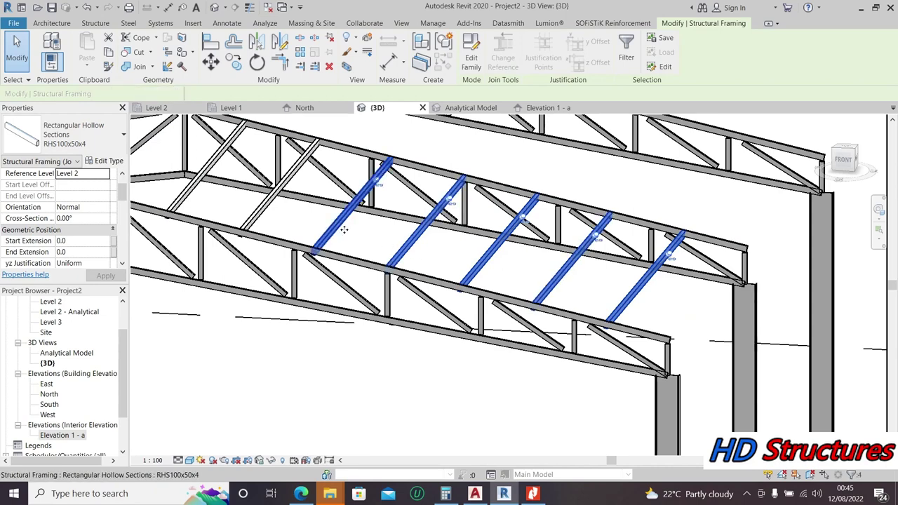
scroll(344, 235, "down", 2)
scroll(407, 256, "up", 2)
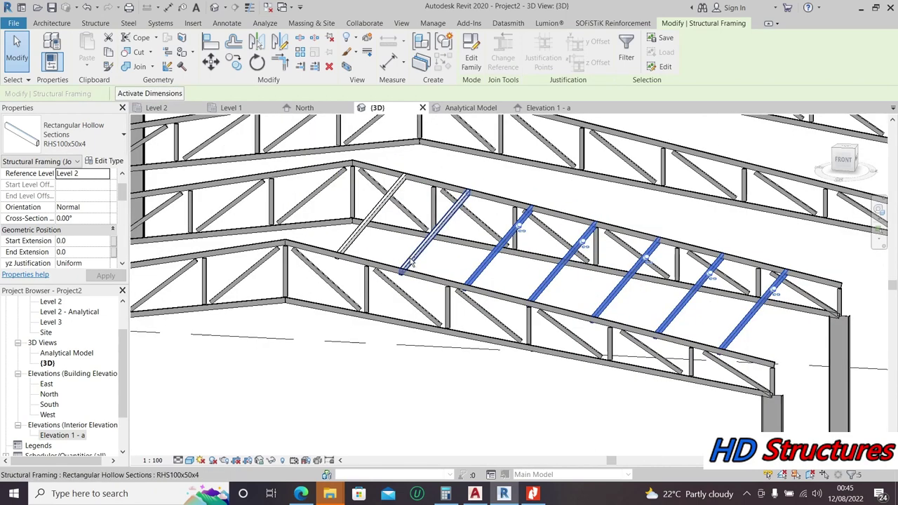
left_click(347, 236, "ctrl")
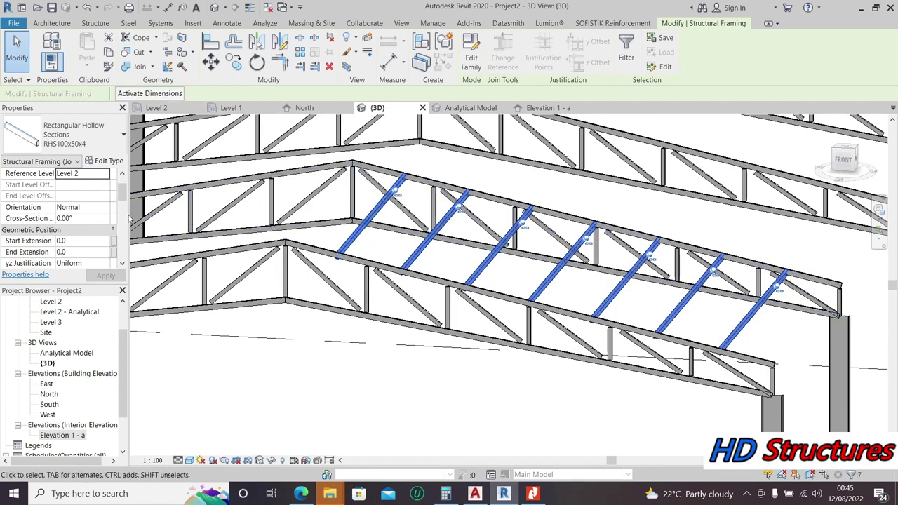
Step: Change the selected purlins' z Justification from Top to Bottom
scroll(110, 191, "down", 4)
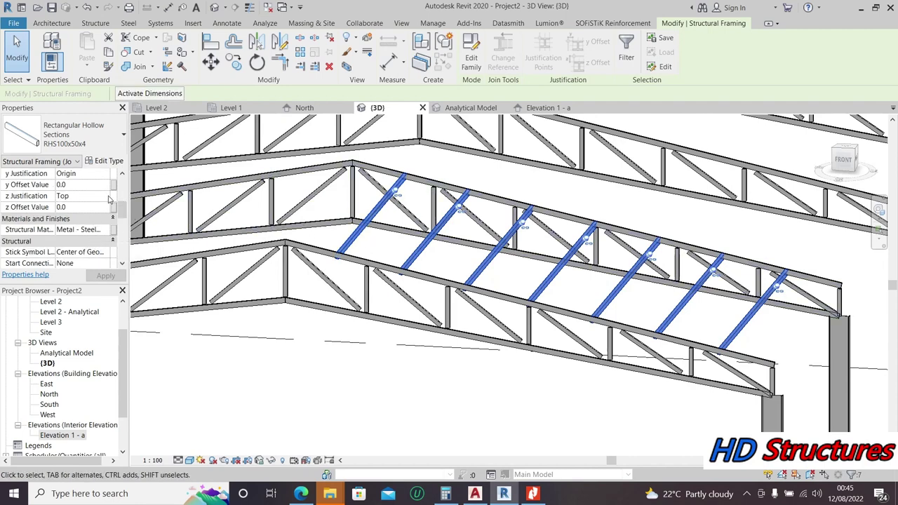
left_click(106, 197)
left_click(71, 235)
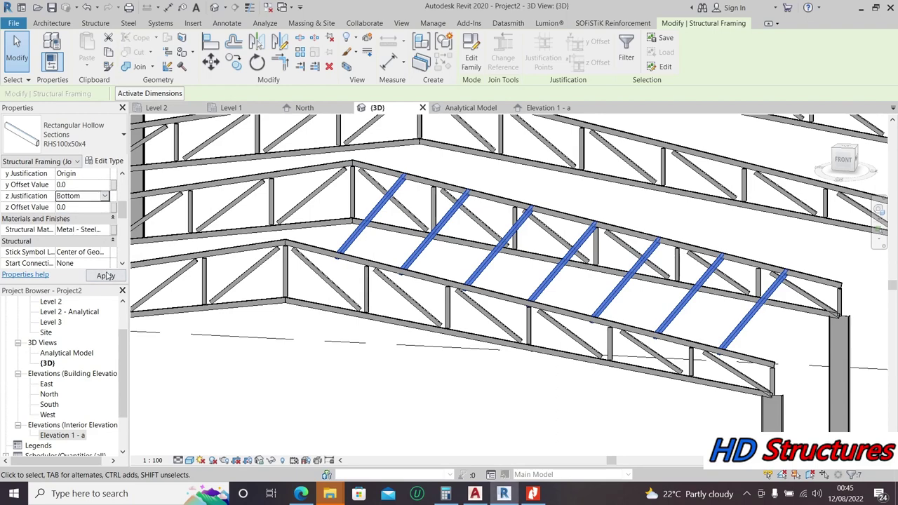
scroll(463, 311, "down", 3)
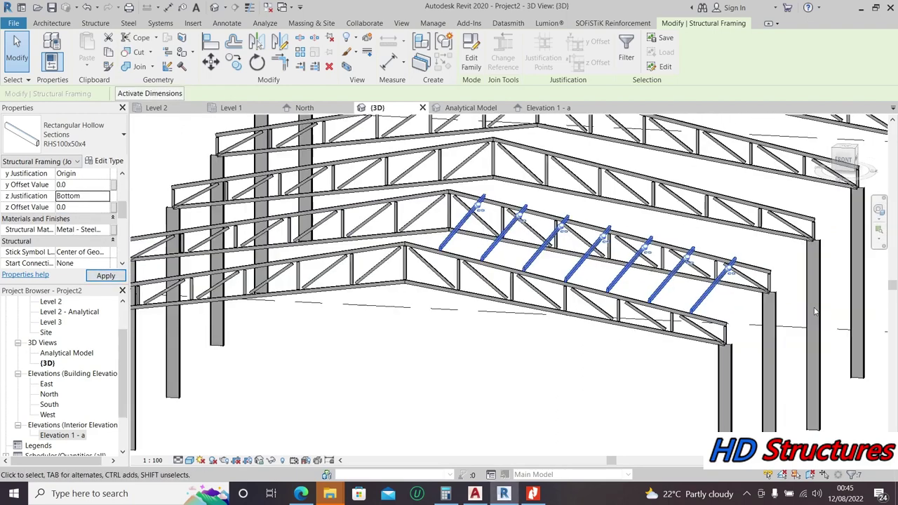
Step: Zoom to check the seven purlins, then switch to the ViewCube Top view to see them in plan
scroll(705, 270, "up", 5)
scroll(707, 263, "down", 3)
scroll(715, 231, "up", 4)
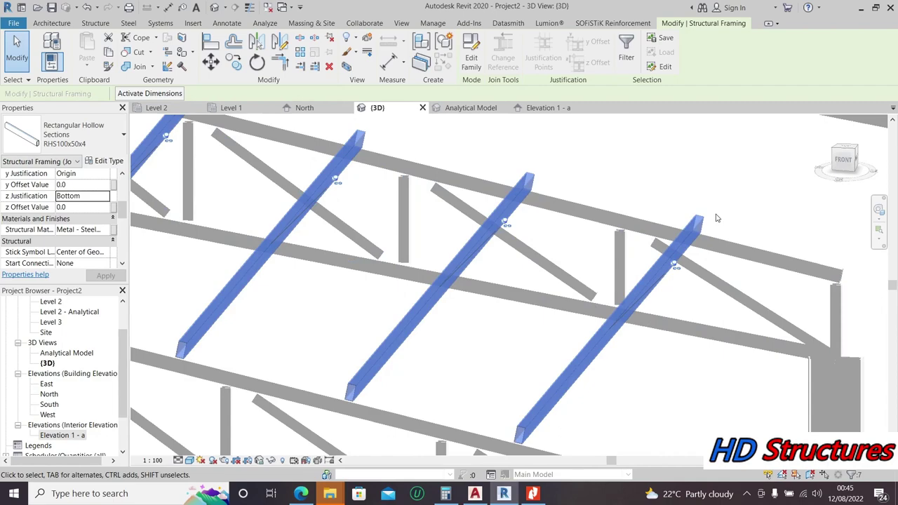
scroll(723, 233, "down", 2)
scroll(725, 234, "down", 3)
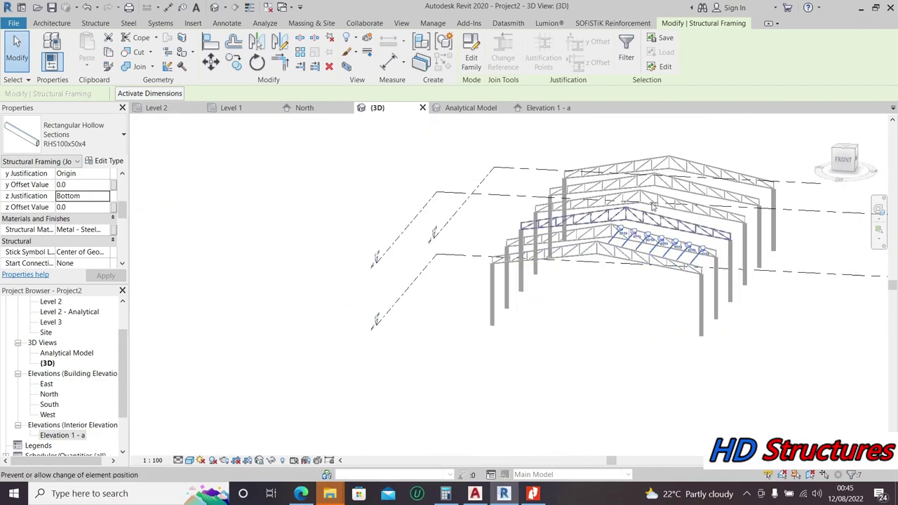
scroll(755, 278, "up", 4)
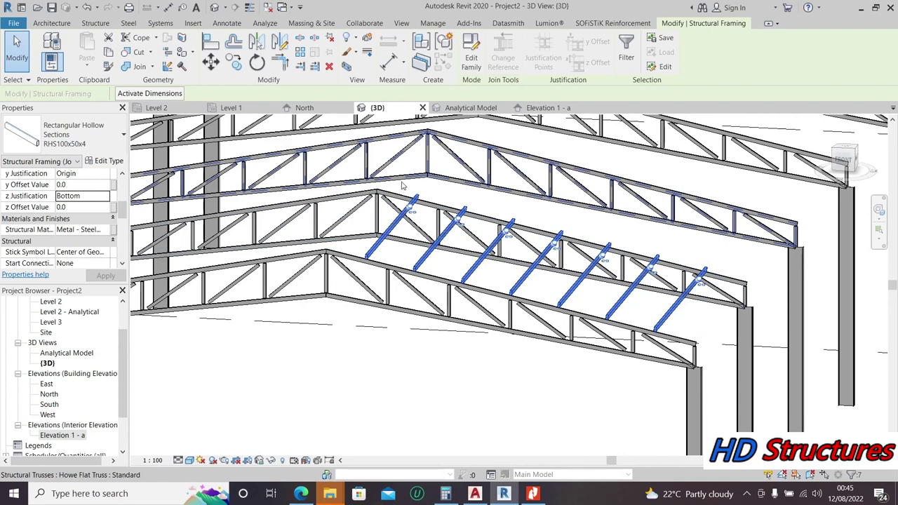
scroll(511, 201, "down", 2)
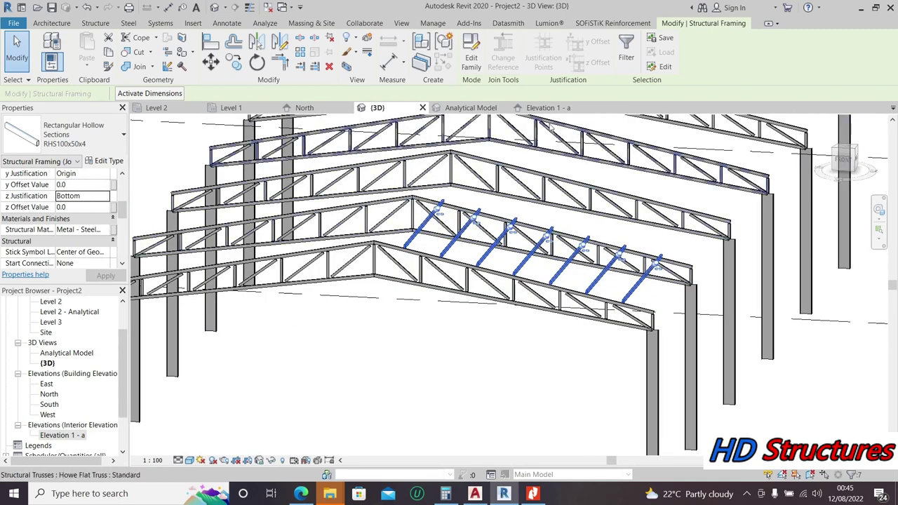
left_click(852, 150)
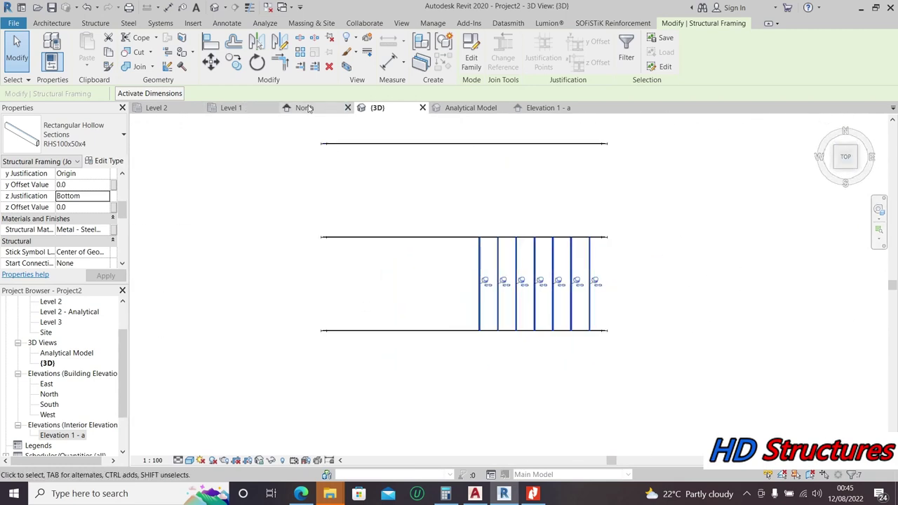
Step: Cancel an early copy attempt and reselect all the purlins with a crossing window
left_click(179, 111)
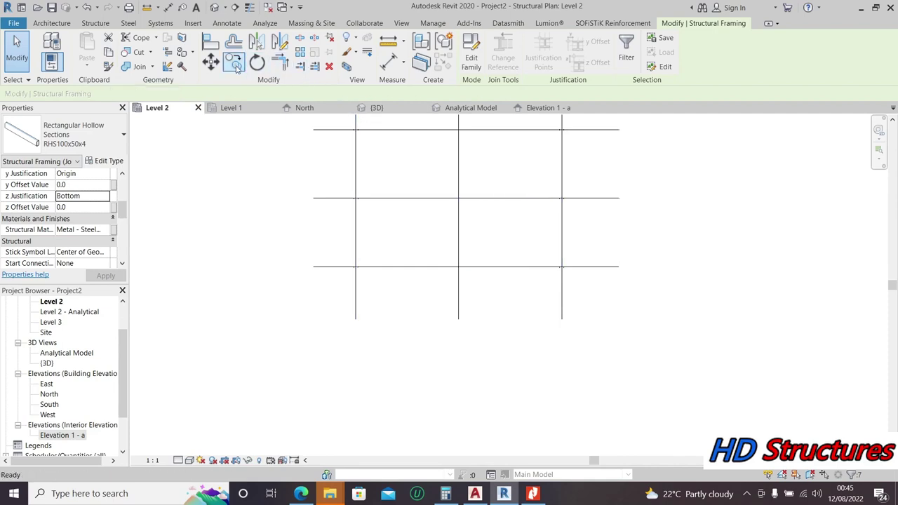
left_click(235, 63)
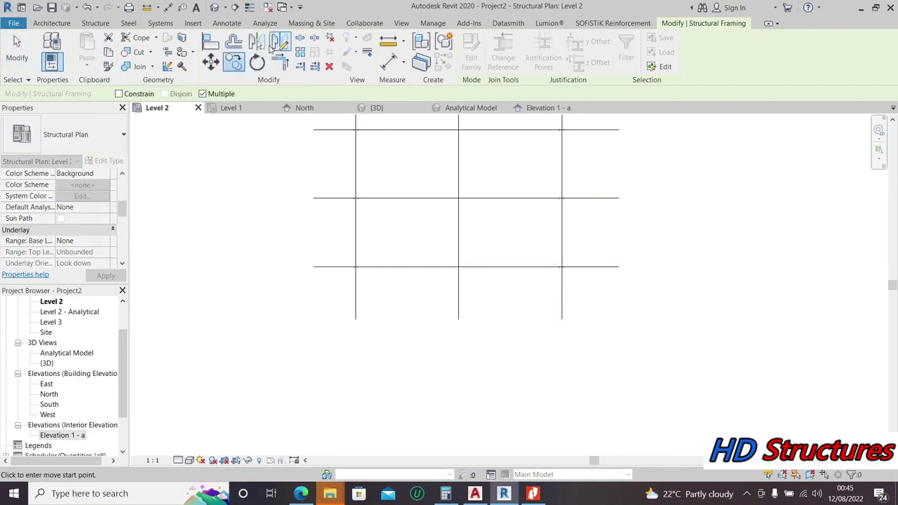
left_click(214, 7)
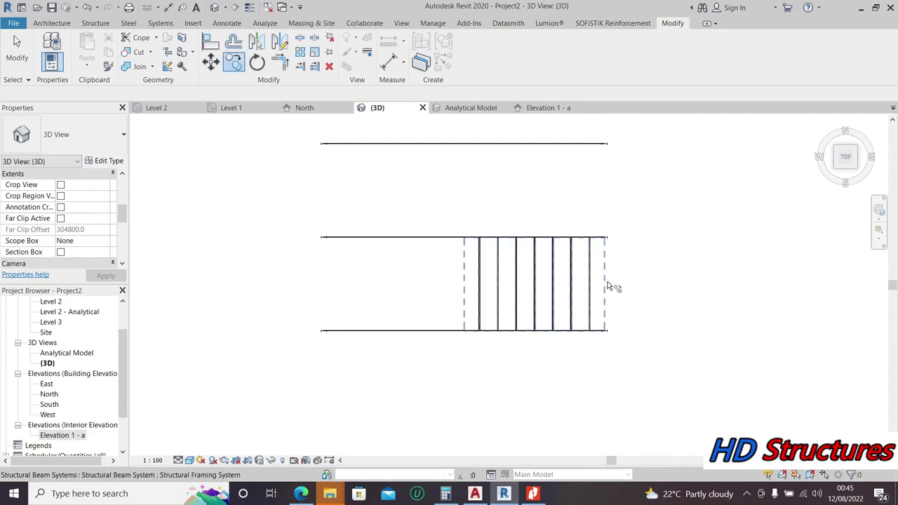
key("Escape")
left_click_drag(667, 286, 590, 291)
left_click_drag(468, 275, 459, 274)
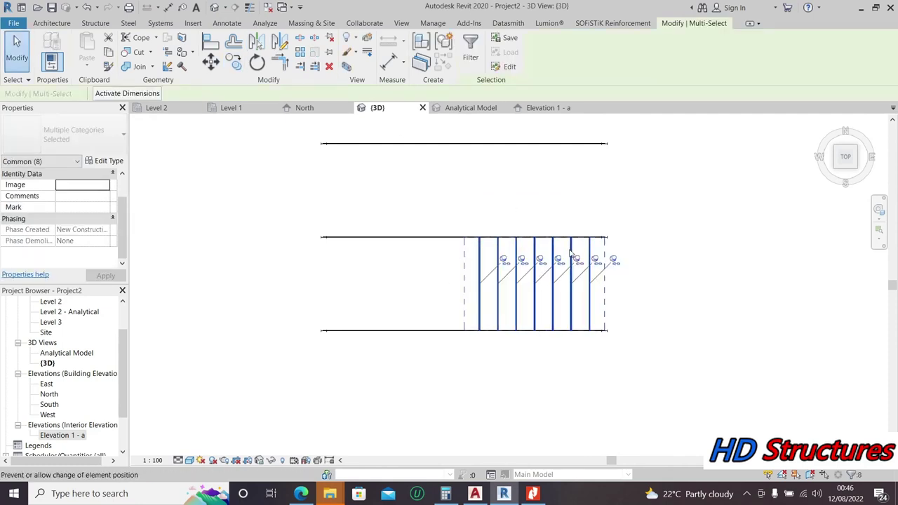
Step: On the Level 2 plan, copy the purlins one bay up and a further bay up
left_click(176, 111)
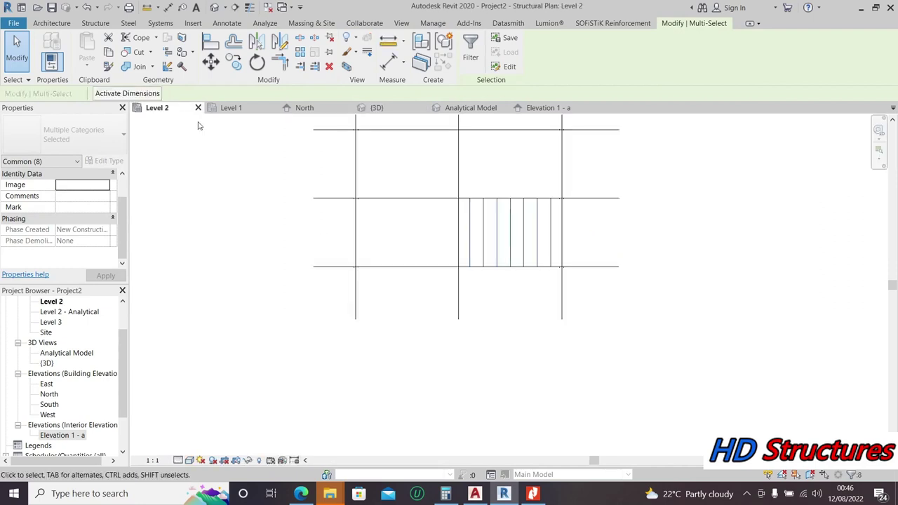
left_click(242, 67)
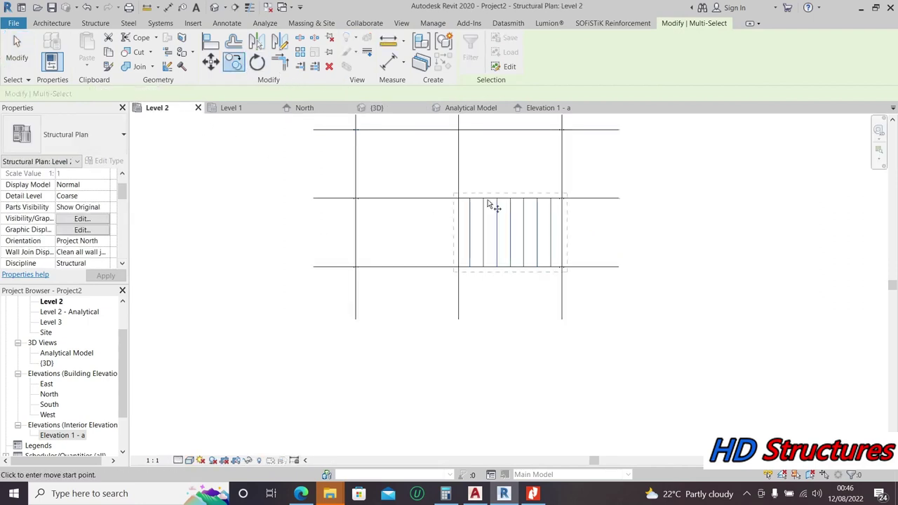
scroll(622, 256, "up", 2)
left_click(618, 278)
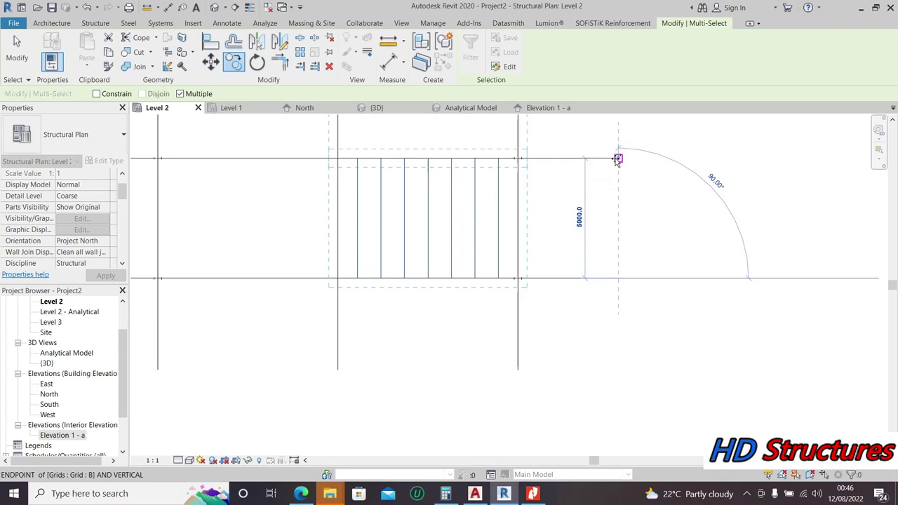
scroll(593, 337, "down", 2)
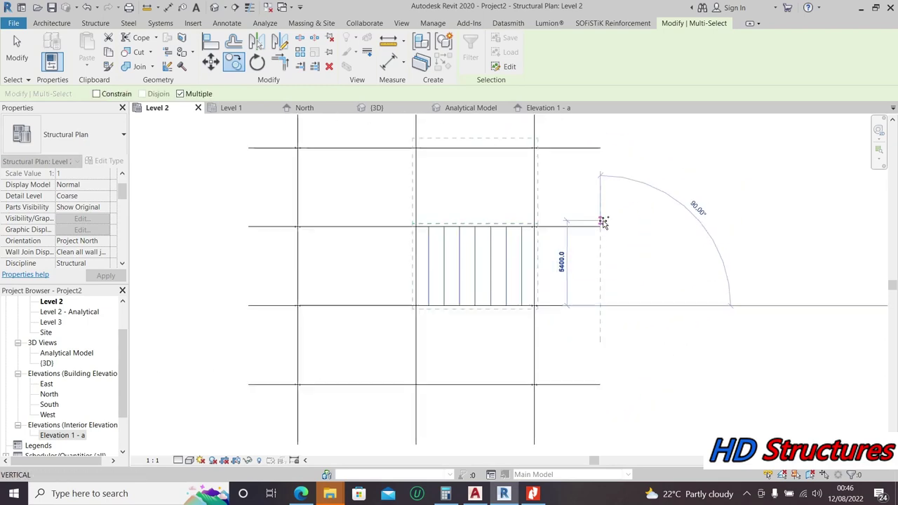
scroll(600, 227, "down", 2)
scroll(555, 308, "up", 1)
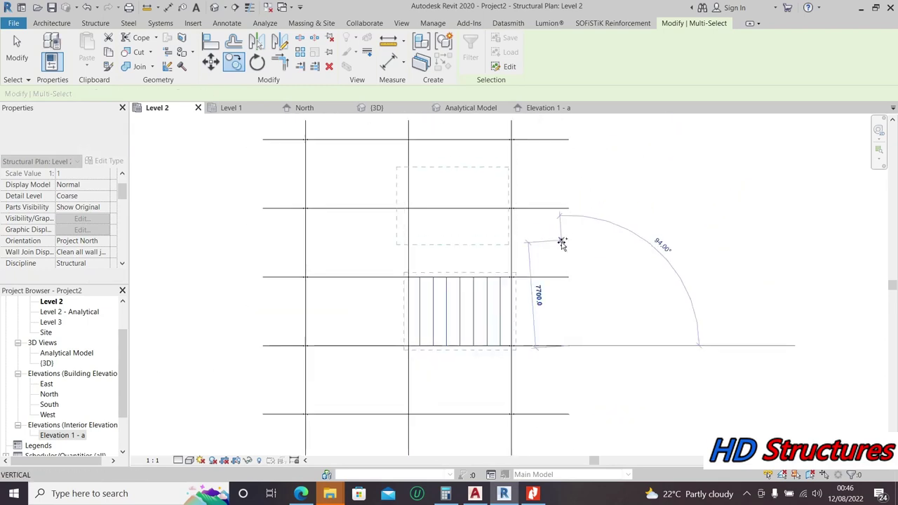
left_click(568, 277)
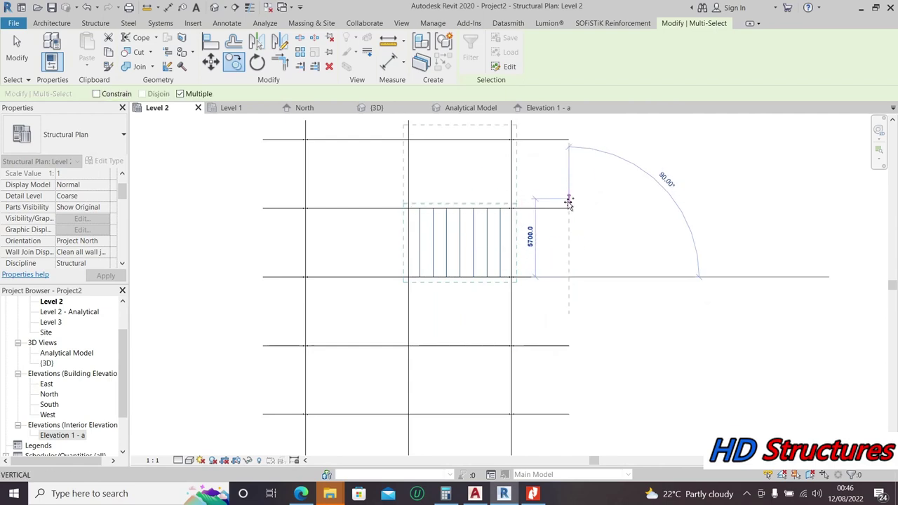
left_click(567, 208)
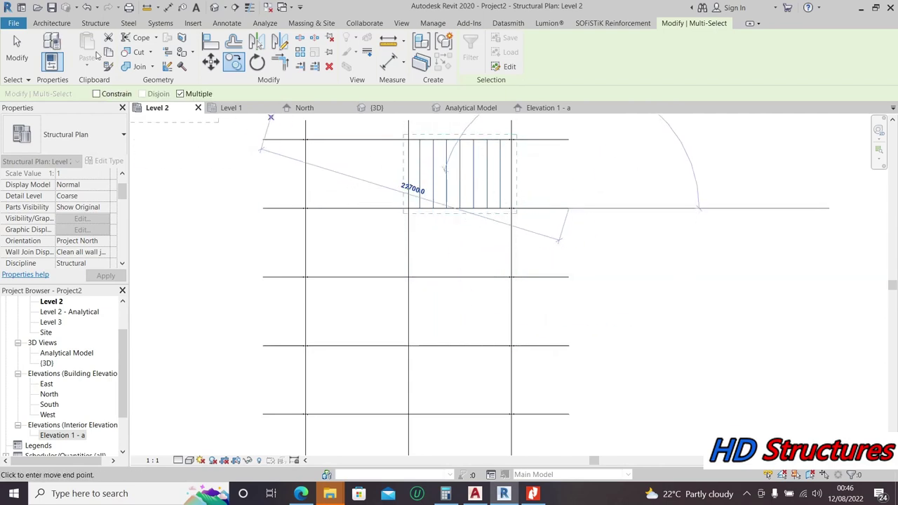
left_click(21, 55)
left_click(215, 7)
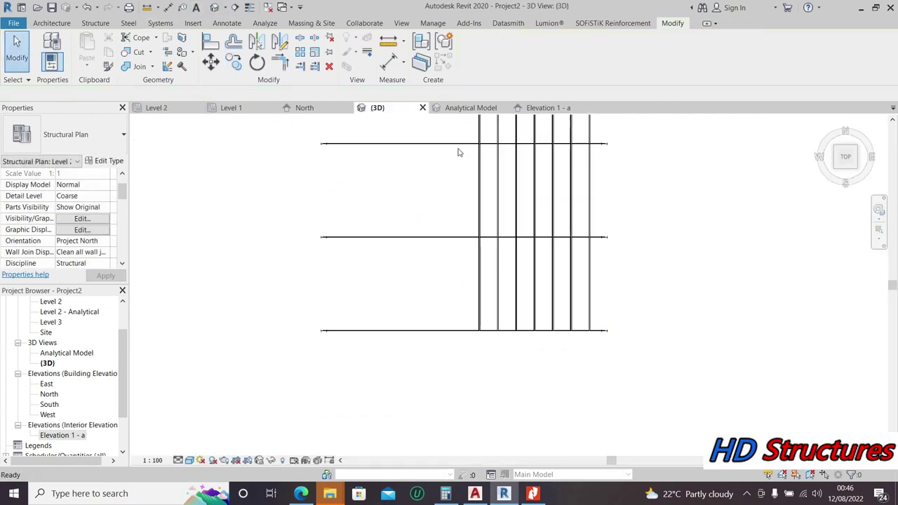
Step: Orbit the 3D view to an angled, near-front view of the trusses, columns and purlins
left_click(878, 209)
left_click_drag(663, 273, 491, 211)
scroll(716, 197, "up", 5)
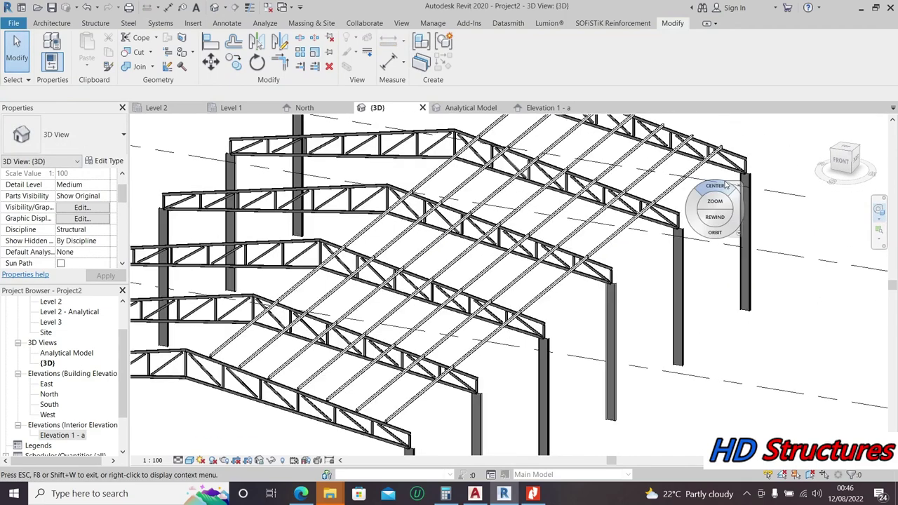
scroll(715, 193, "down", 5)
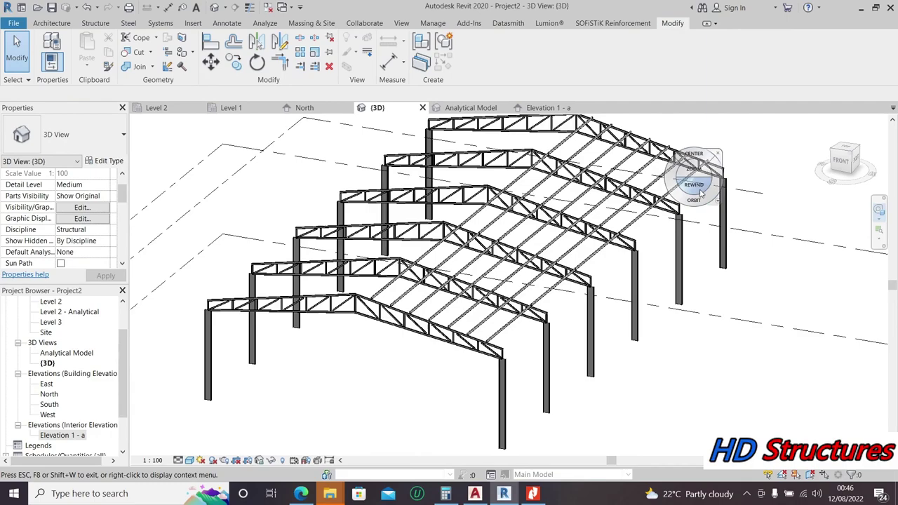
left_click_drag(482, 280, 242, 346)
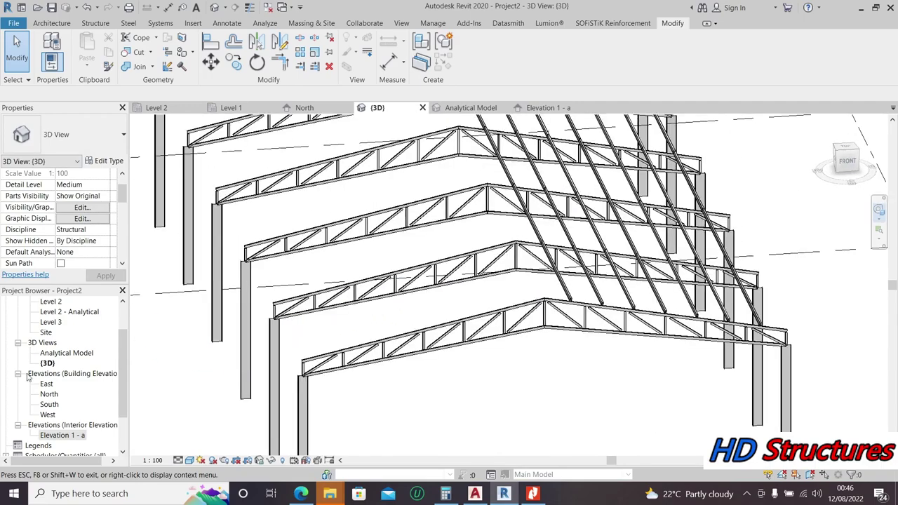
left_click(96, 24)
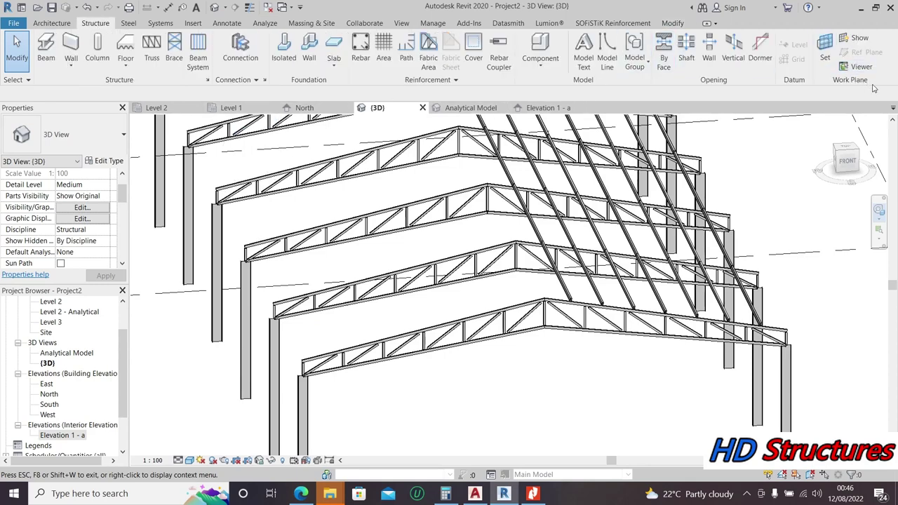
left_click(822, 69)
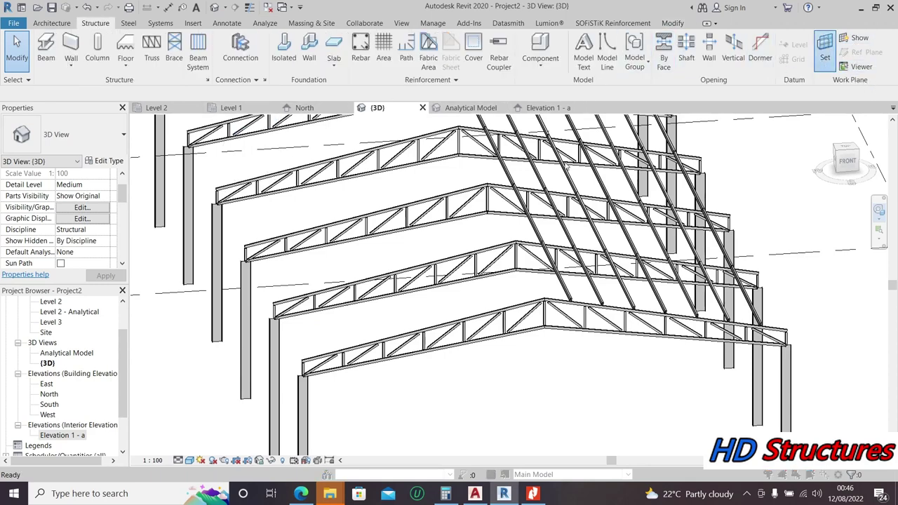
Step: Make Reference Plane : LEFT REF the current work plane, zoom to fit, and show it
left_click(428, 245)
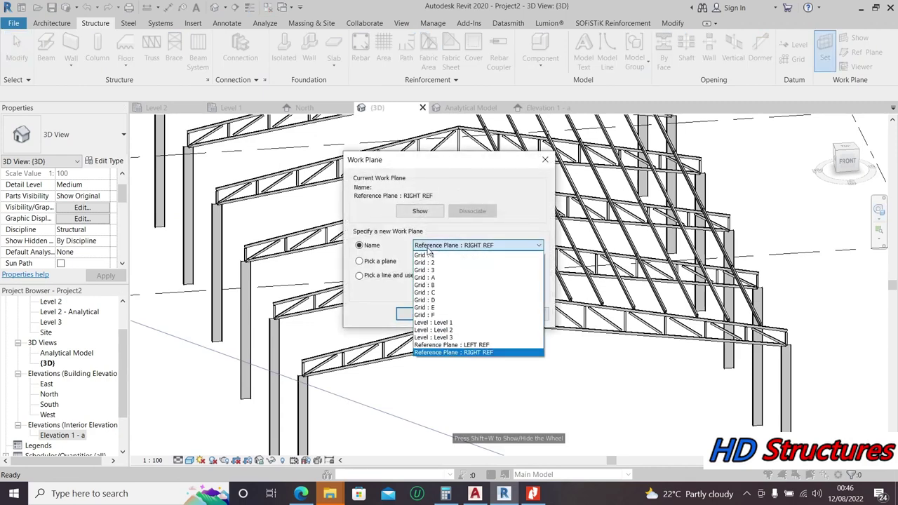
left_click(439, 345)
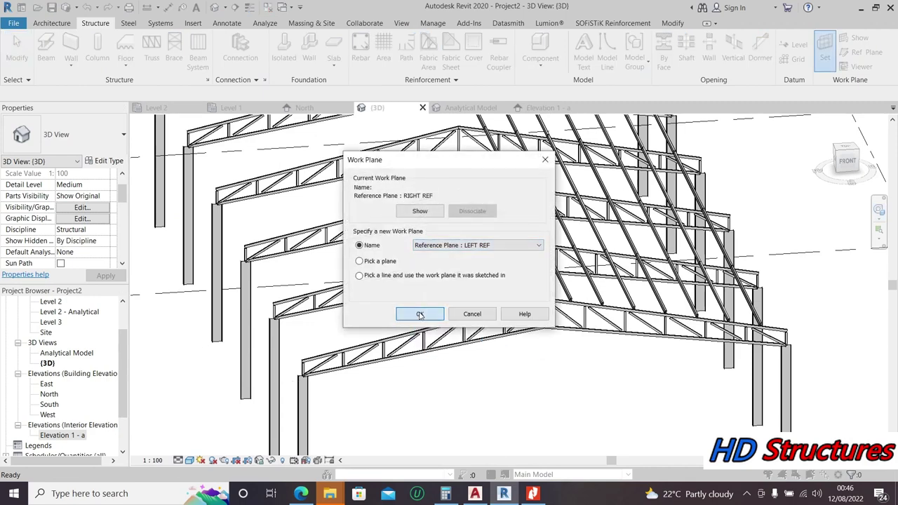
left_click(420, 315)
key("z")
key("f")
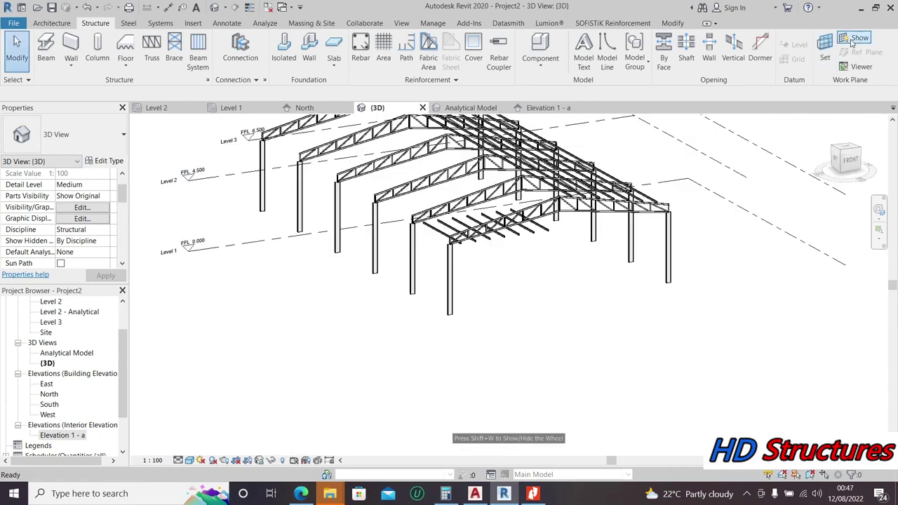
left_click(854, 38)
Step: Orbit the frame, then look straight down from the ViewCube Top face and zoom in
left_click(845, 158)
left_click(878, 210)
left_click_drag(781, 260, 672, 327)
left_click_drag(599, 353, 638, 351)
key("Escape")
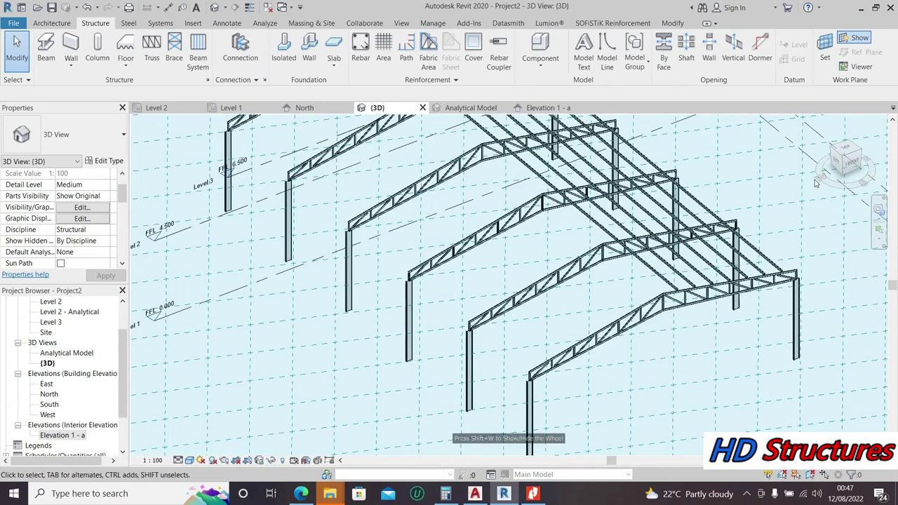
left_click(847, 153)
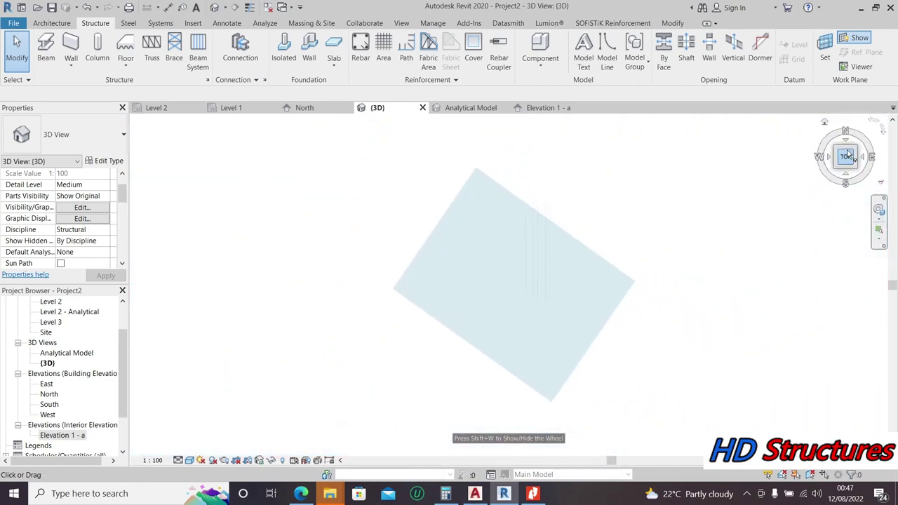
scroll(485, 274, "up", 5)
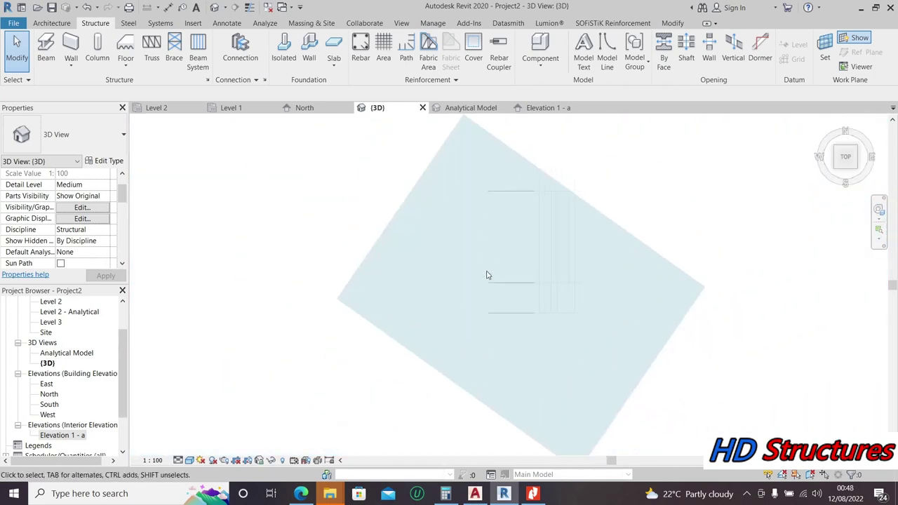
scroll(491, 316, "up", 3)
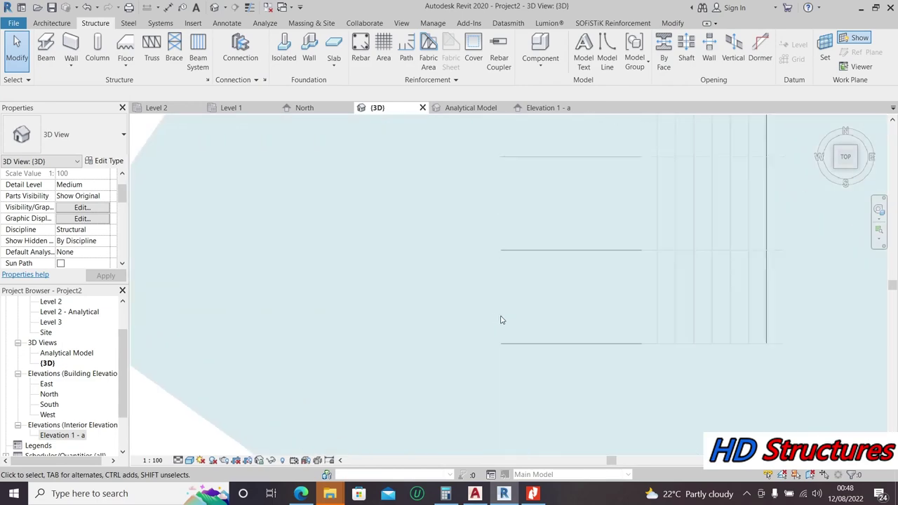
Step: Start a new structural Beam System in Sketch mode
scroll(580, 306, "up", 2)
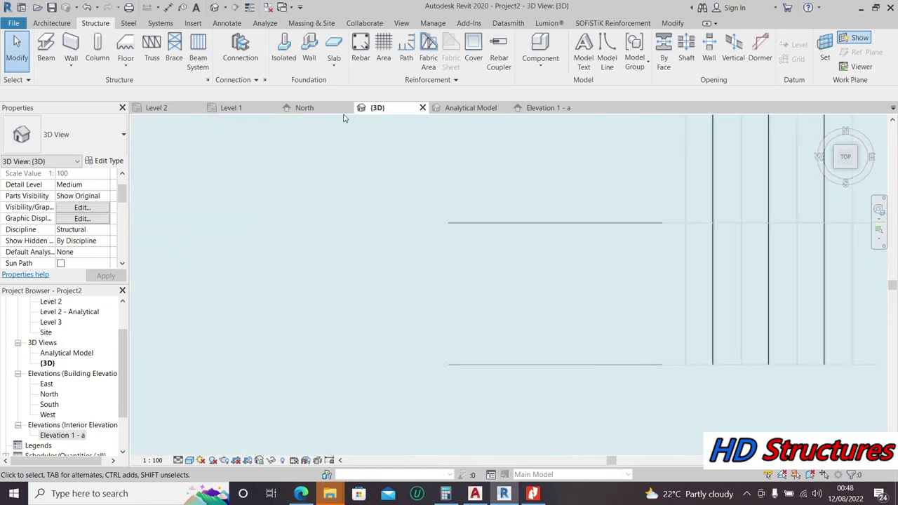
left_click(194, 49)
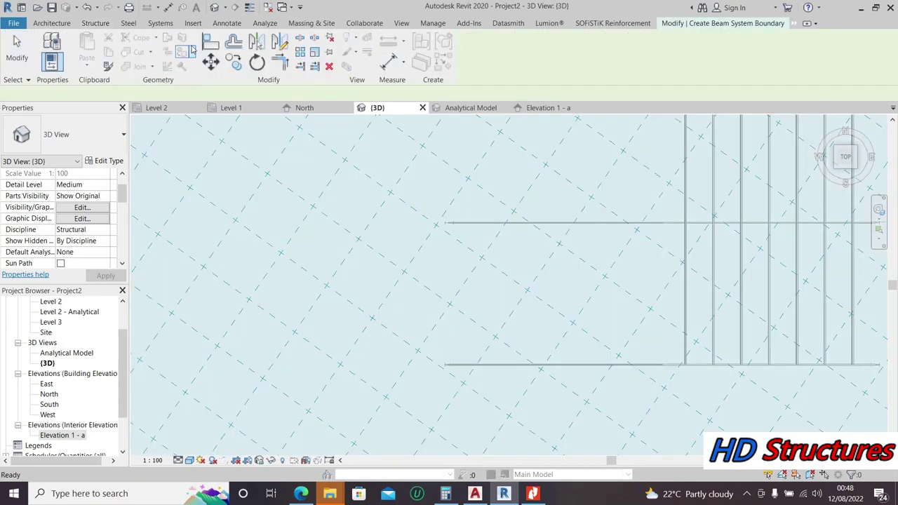
left_click(571, 40)
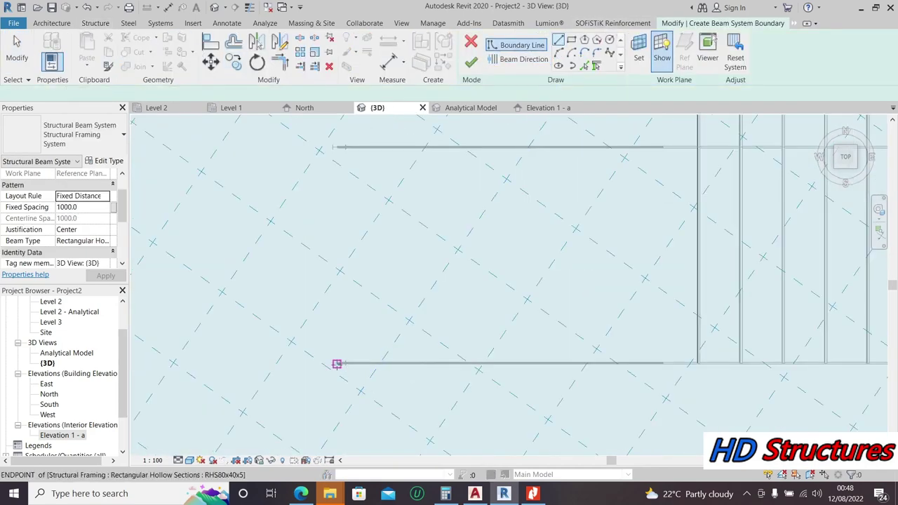
scroll(330, 385, "up", 5)
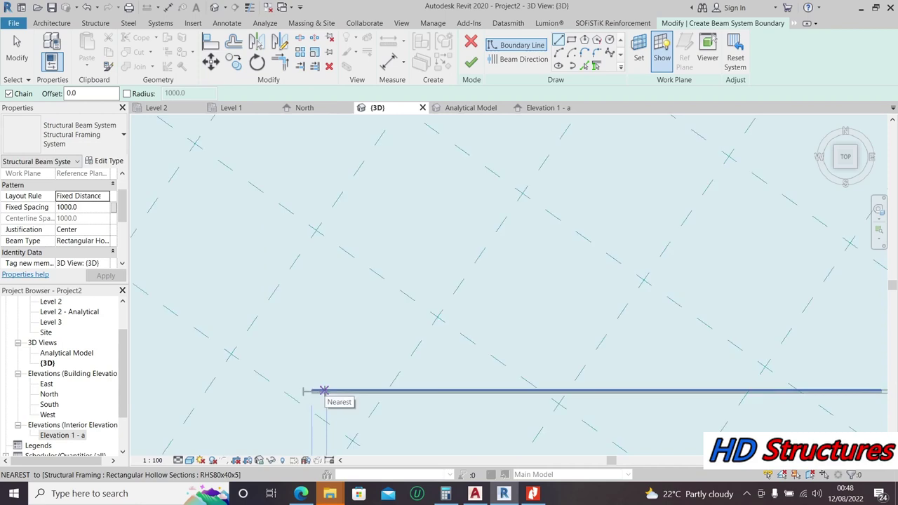
scroll(319, 396, "up", 4)
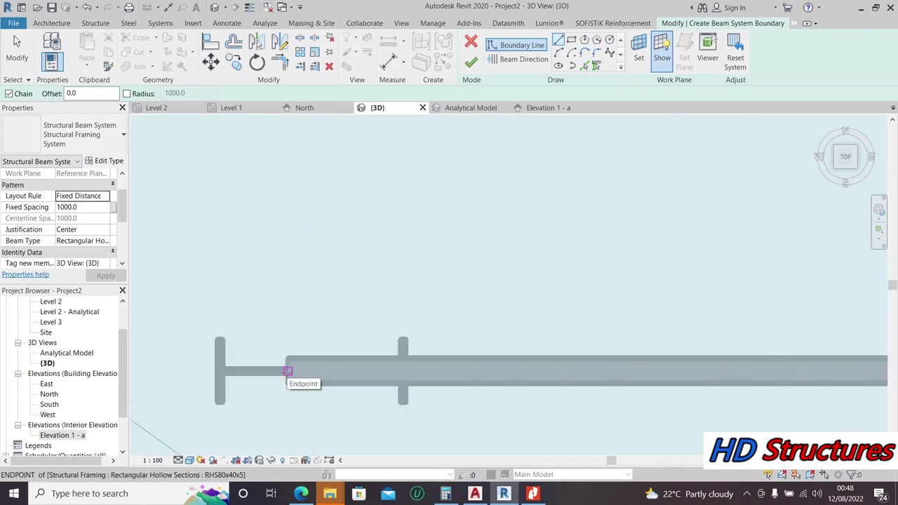
Step: Draw boundary lines from the existing purlin's end, forming three sides of a rectangle
left_click(287, 370)
scroll(327, 366, "down", 3)
scroll(344, 320, "up", 4)
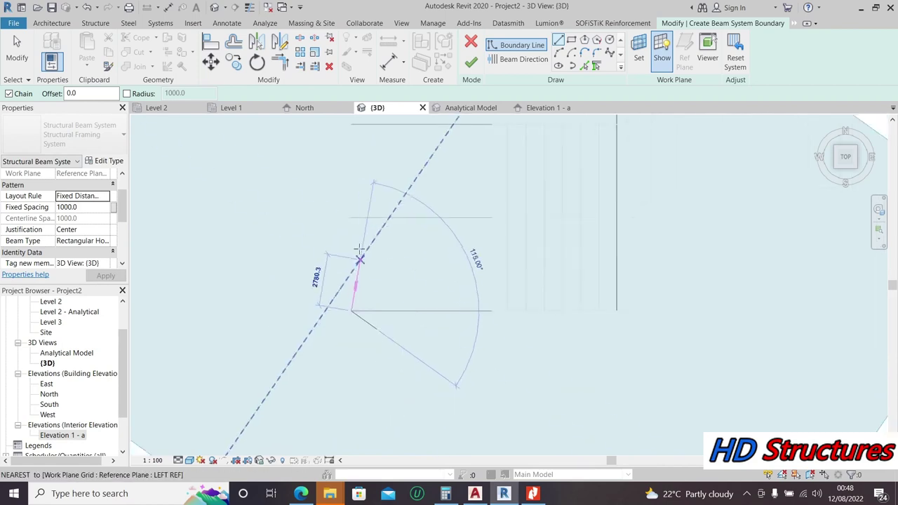
scroll(357, 213, "up", 5)
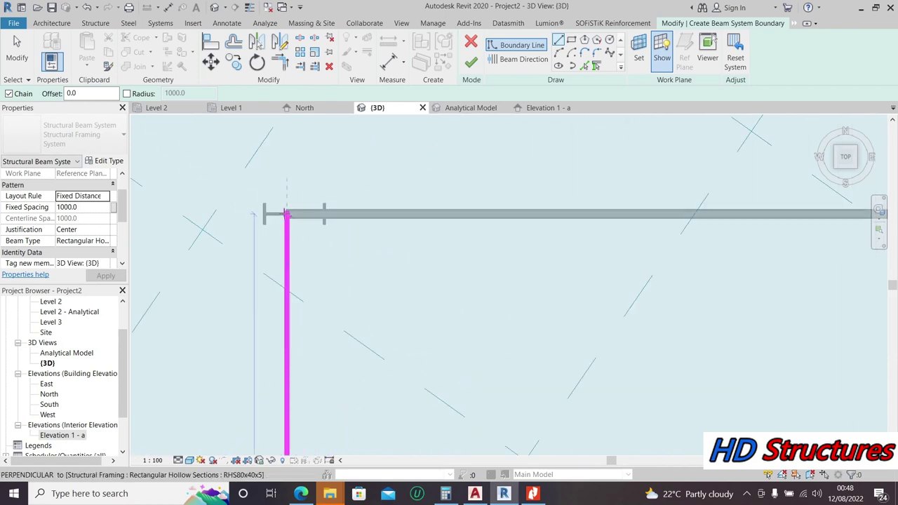
scroll(286, 214, "up", 1)
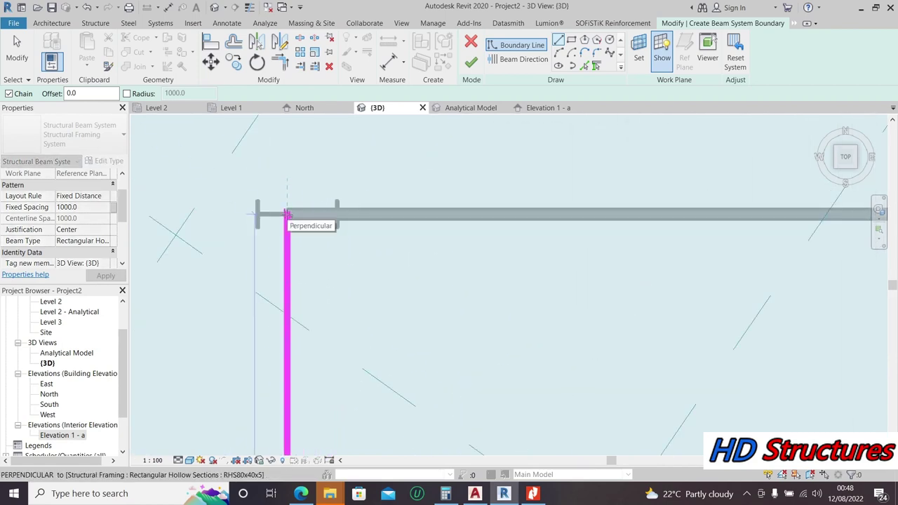
left_click(287, 213)
scroll(322, 238, "down", 4)
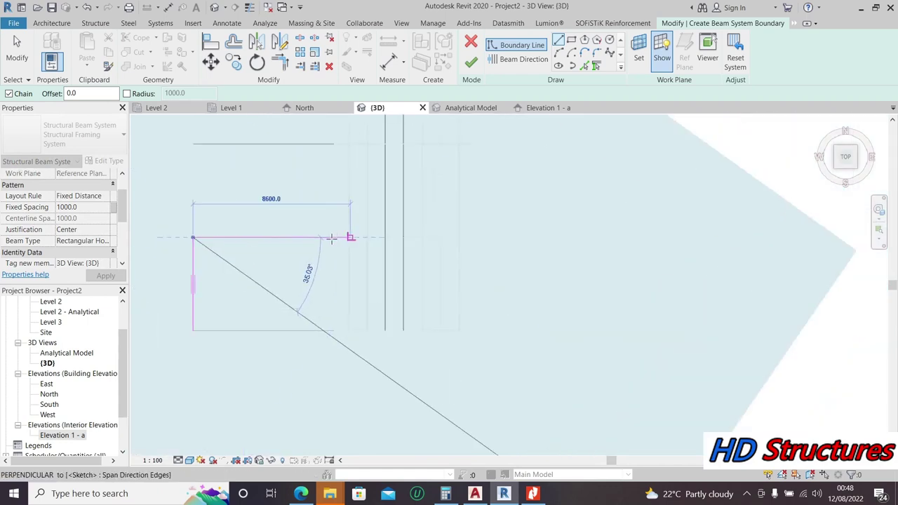
scroll(337, 237, "up", 6)
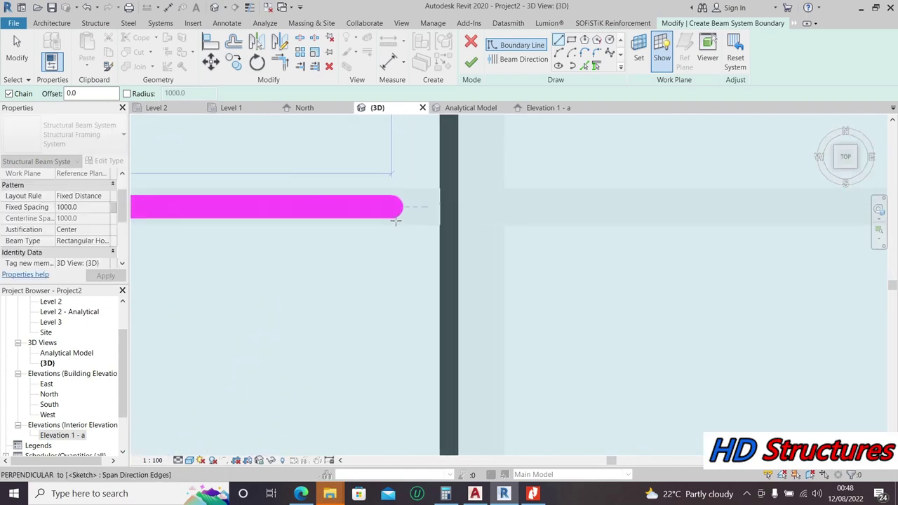
left_click(468, 208)
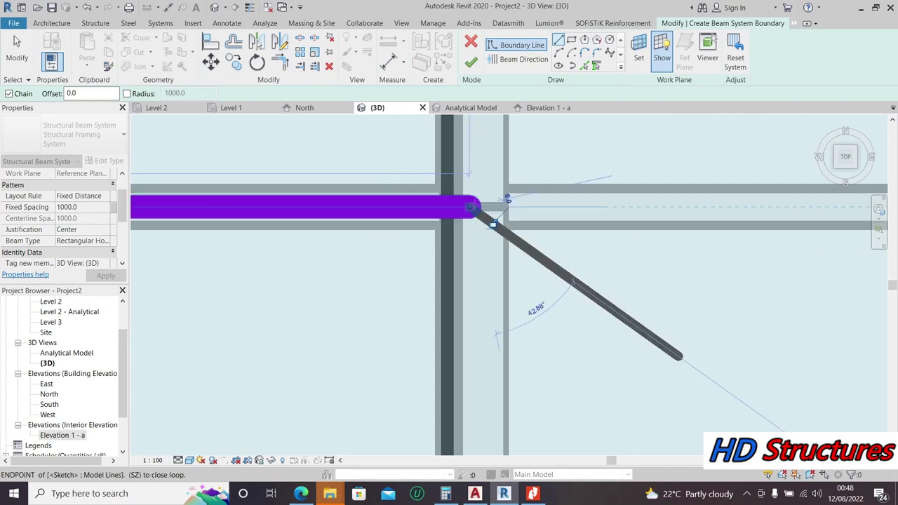
scroll(484, 203, "down", 5)
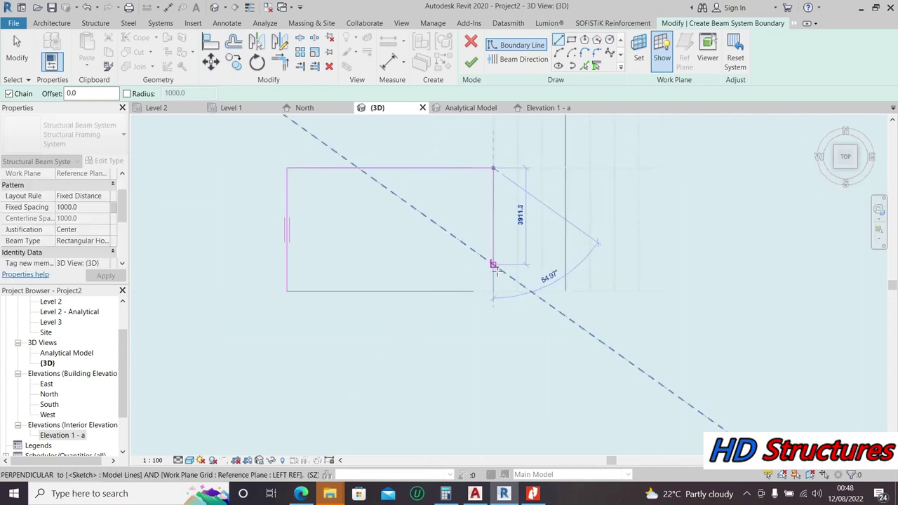
scroll(494, 326, "down", 1)
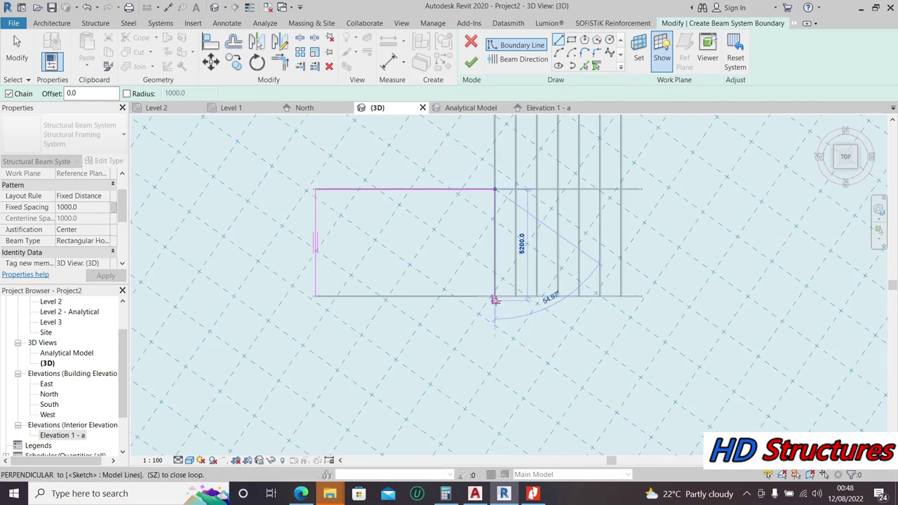
scroll(343, 359, "down", 2)
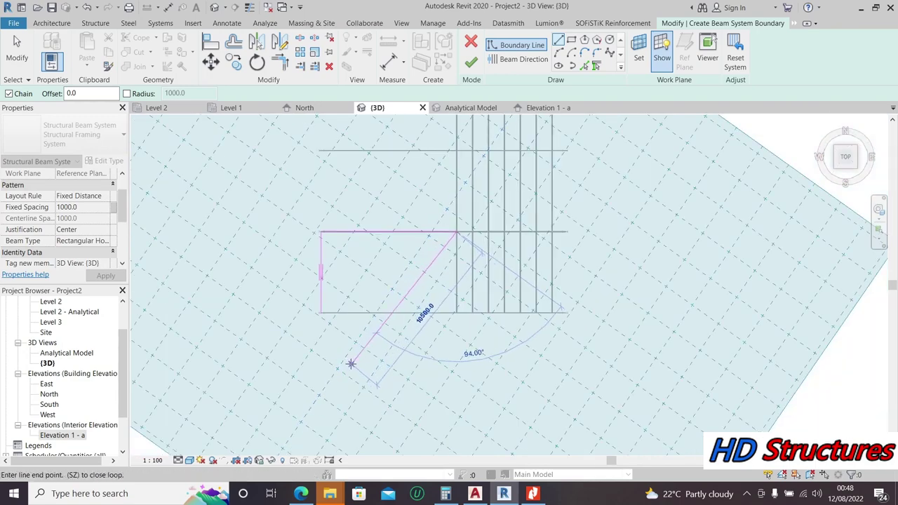
left_click(88, 8)
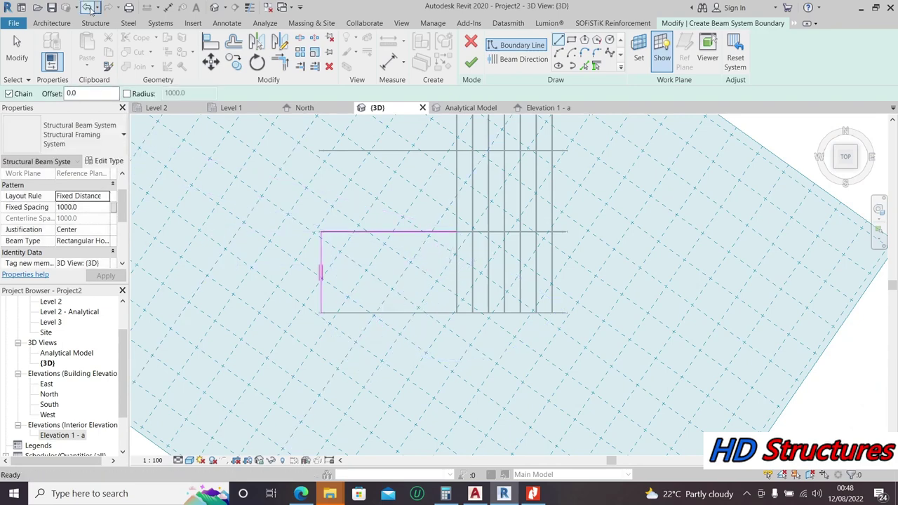
left_click(88, 8)
Step: On the Level 2 plan, delete the stray 5000 mm boundary line
left_click(157, 107)
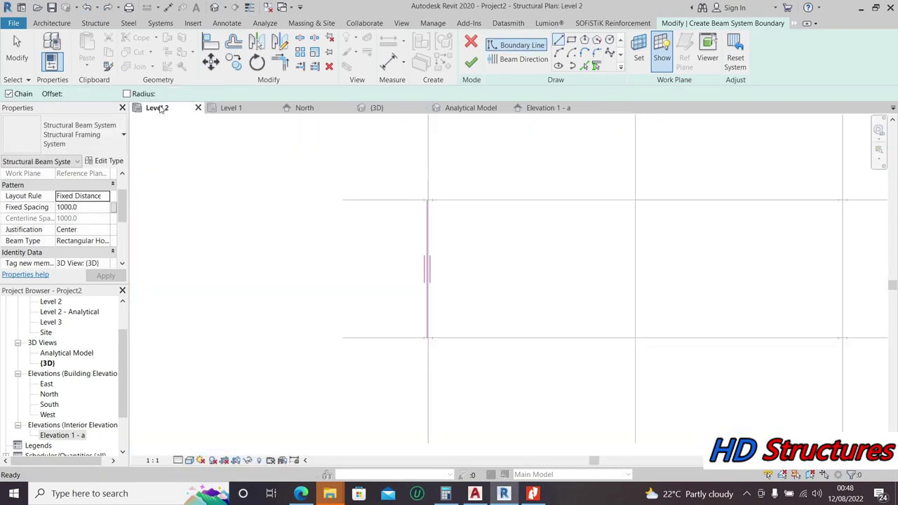
scroll(409, 251, "down", 2)
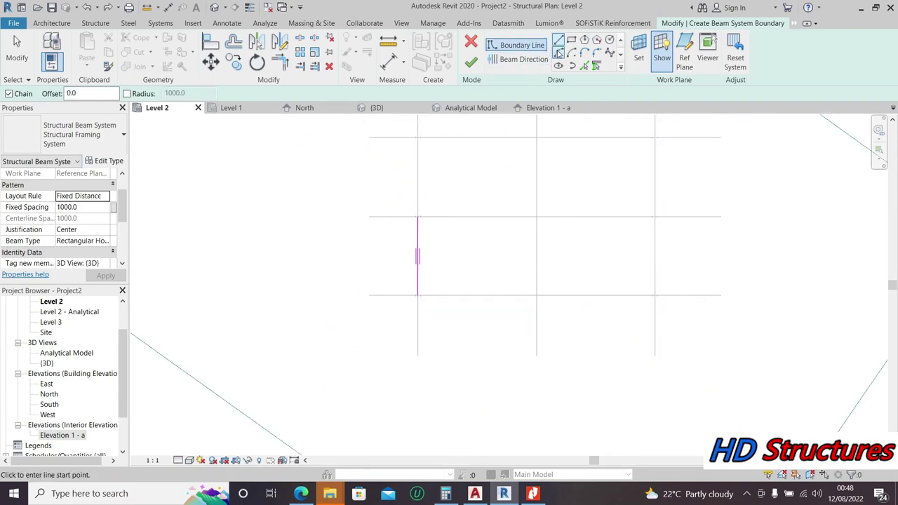
key("Escape")
scroll(417, 295, "up", 5)
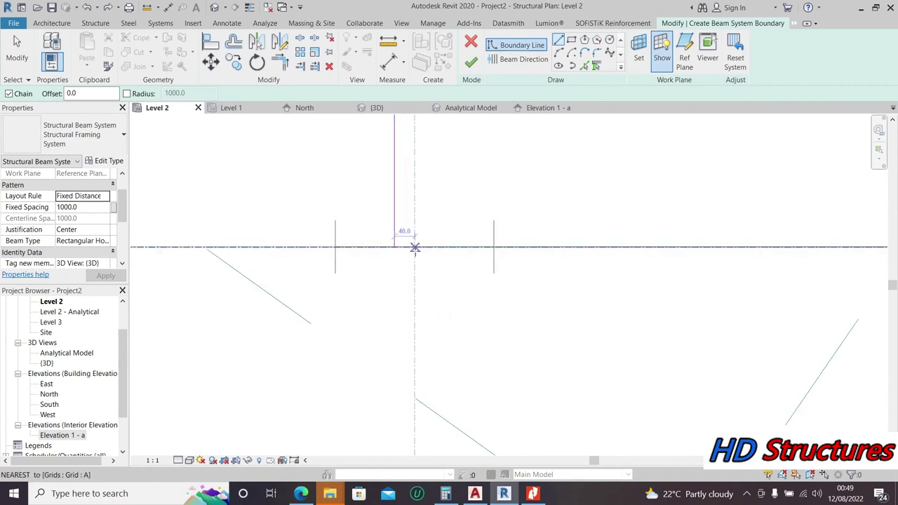
scroll(413, 266, "down", 2)
key("Escape")
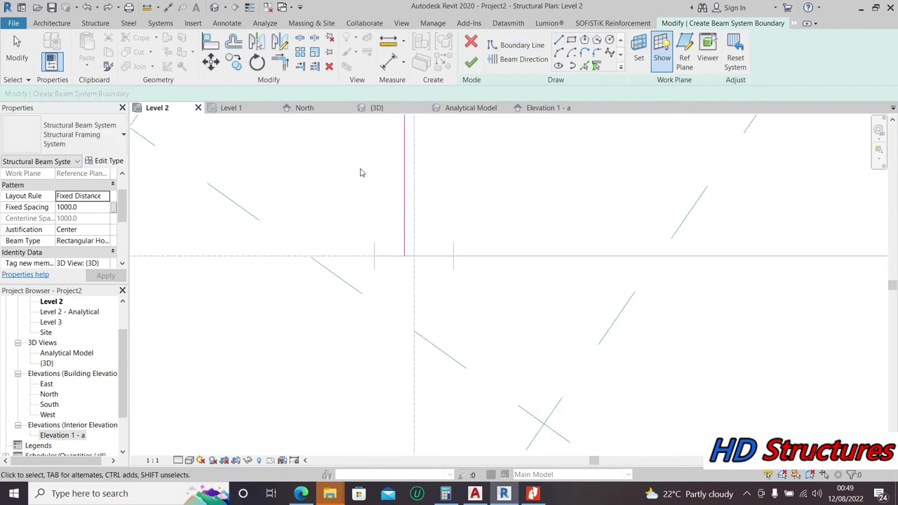
left_click(405, 174)
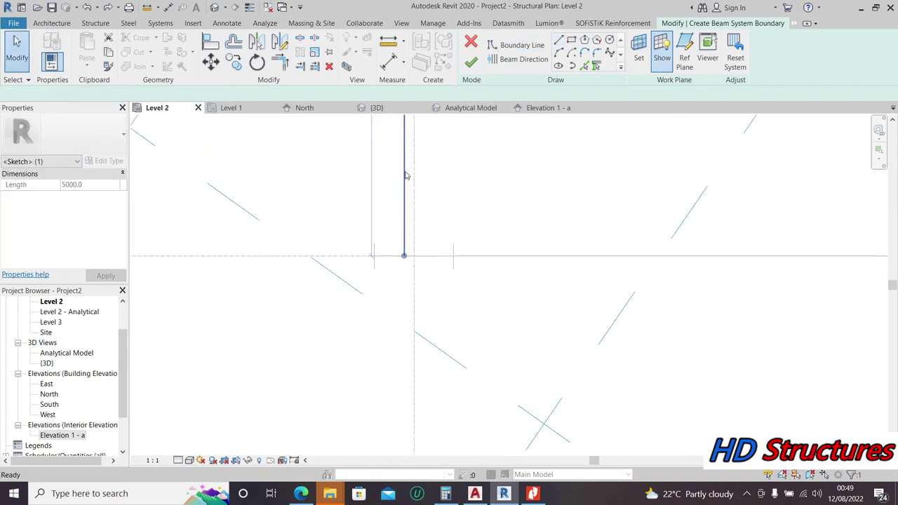
key("Delete")
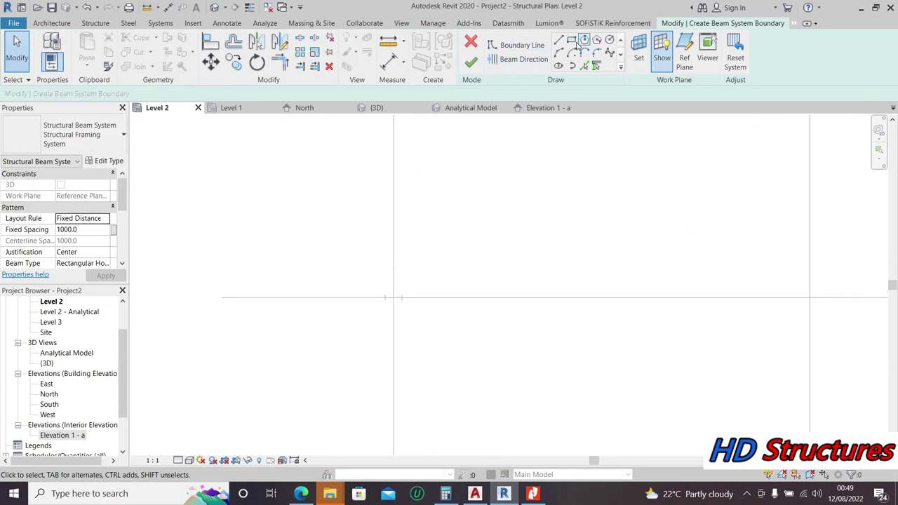
Step: Try the Rectangle boundary tool, placing a first corner at a grid intersection
left_click(565, 46)
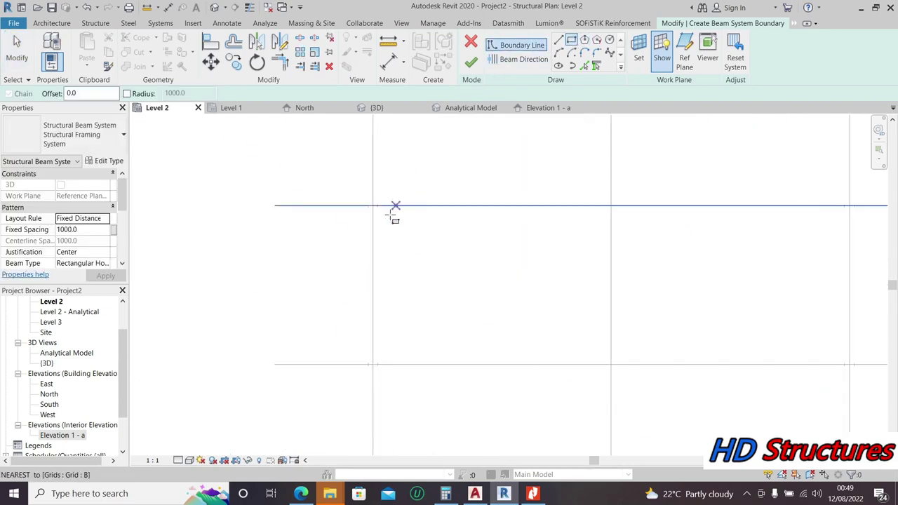
scroll(353, 181, "down", 3)
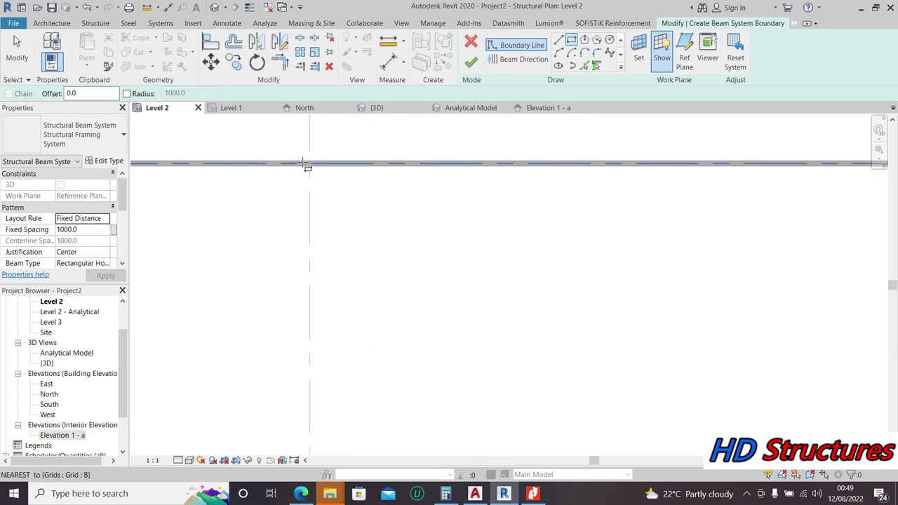
scroll(320, 164, "up", 2)
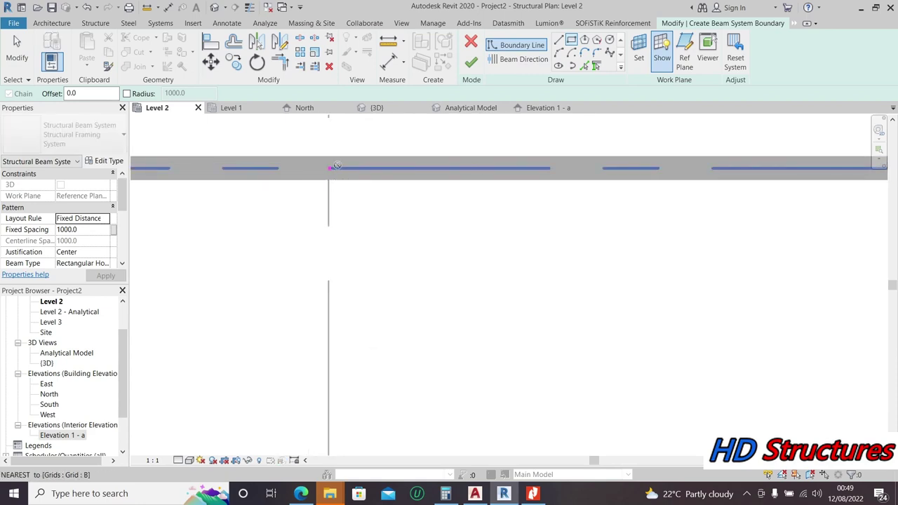
left_click(331, 168)
scroll(369, 160, "up", 3)
scroll(413, 217, "down", 3)
scroll(383, 126, "up", 5)
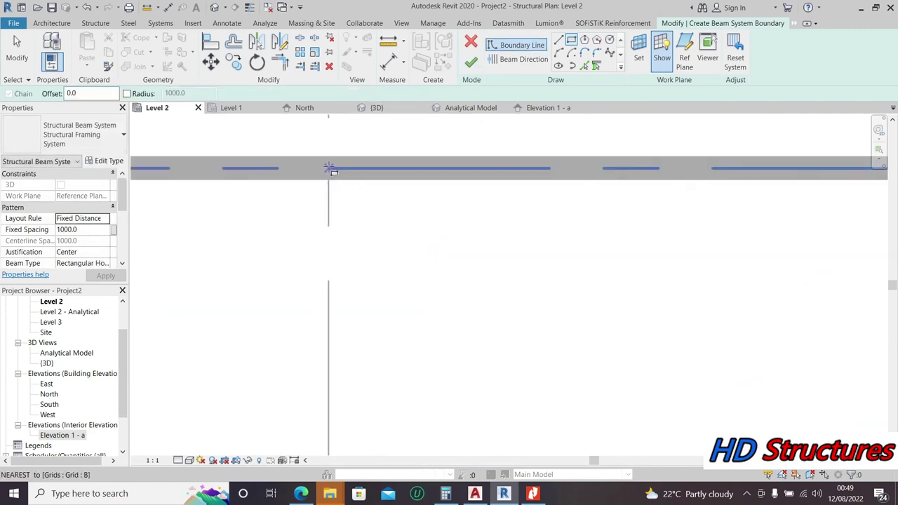
scroll(344, 168, "up", 2)
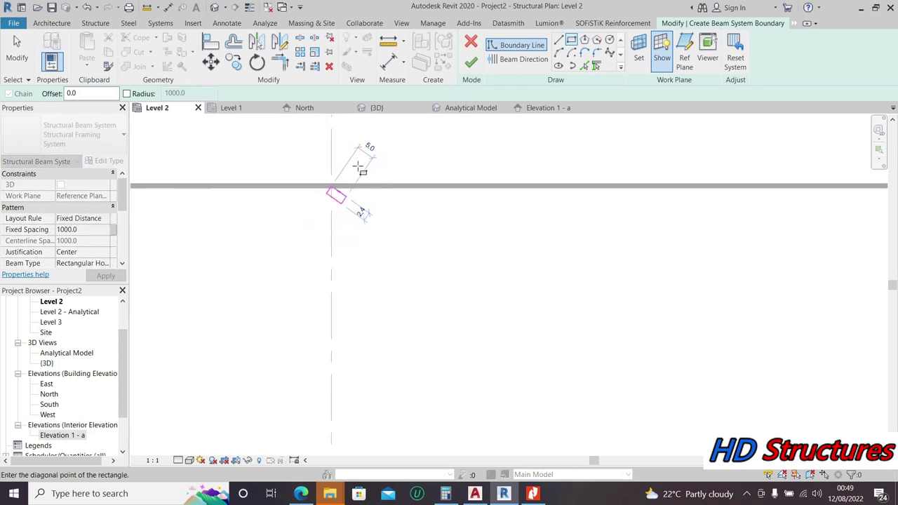
Step: Return to the Line tool and draw the first boundary edge between grid intersections
left_click(559, 41)
scroll(327, 238, "down", 3)
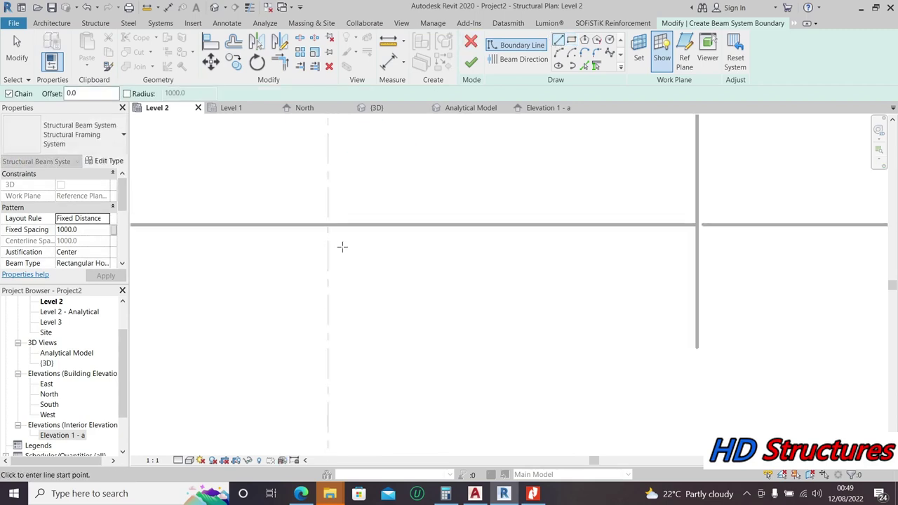
scroll(342, 248, "down", 6)
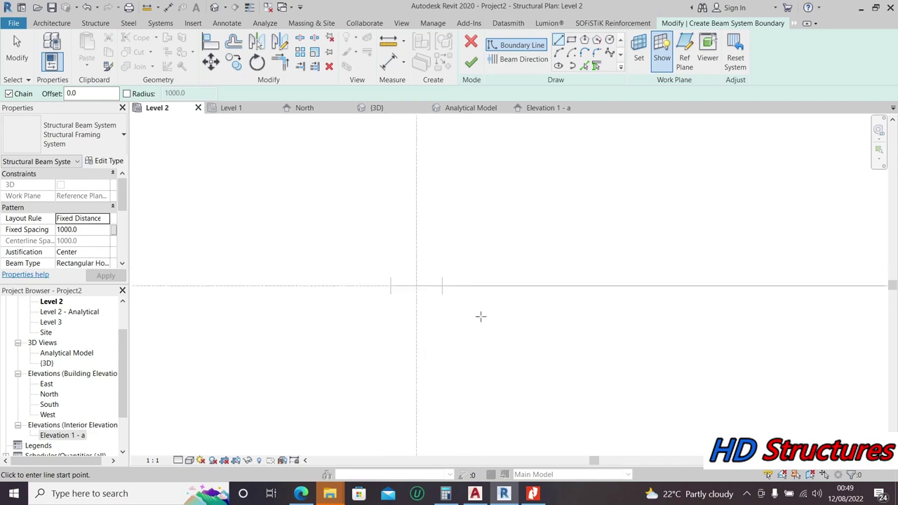
scroll(491, 267, "up", 4)
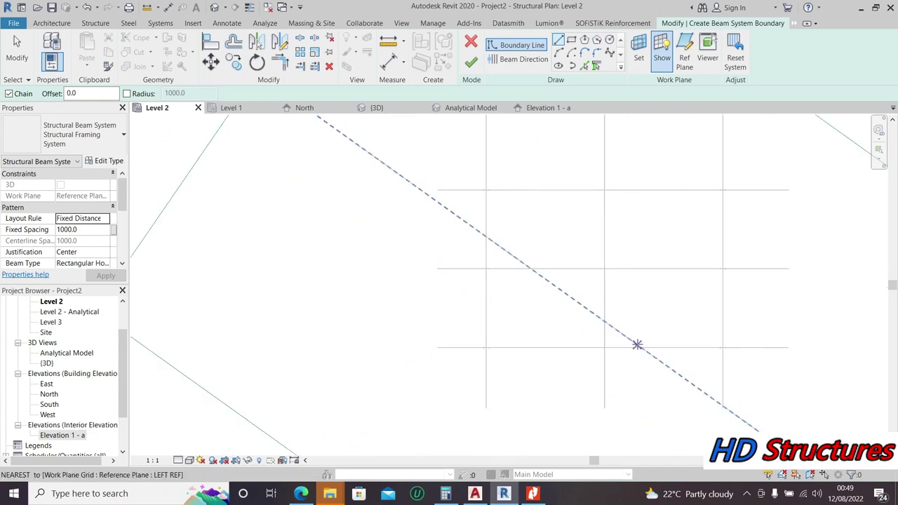
scroll(608, 362, "up", 4)
scroll(491, 266, "up", 3)
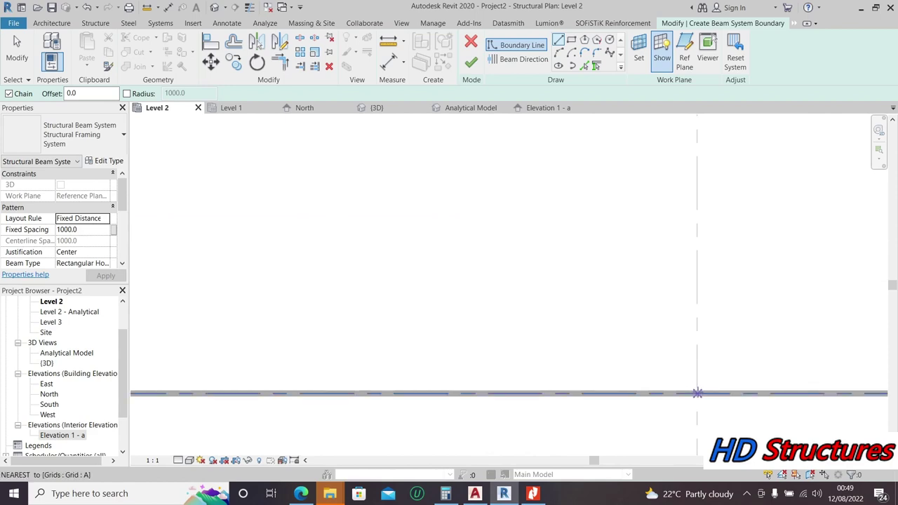
scroll(696, 392, "up", 3)
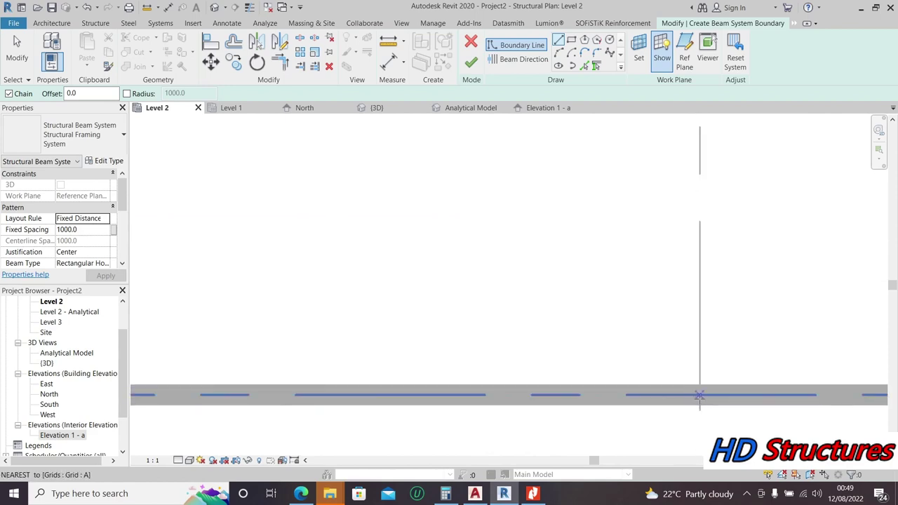
left_click(699, 395)
scroll(681, 373, "down", 4)
scroll(675, 308, "down", 3)
scroll(672, 211, "up", 5)
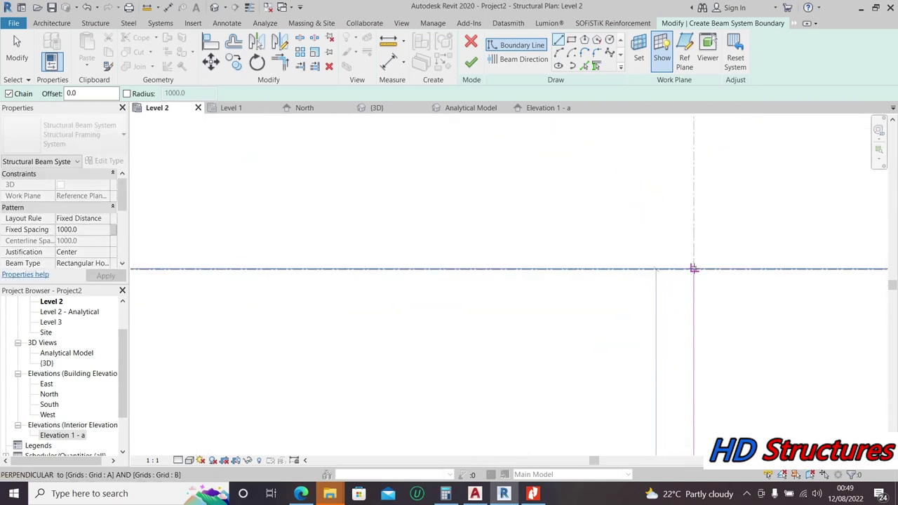
scroll(684, 268, "up", 4)
left_click(667, 299)
Step: Draw the remaining edges along the grid lines, close the loop, and finish the beam system
scroll(757, 274, "down", 4)
scroll(763, 266, "up", 5)
scroll(608, 244, "up", 8)
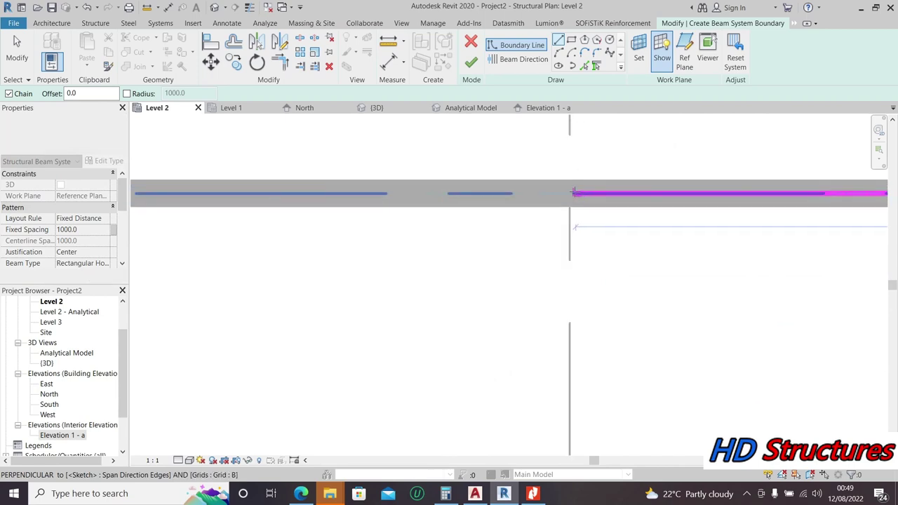
left_click(570, 193)
scroll(570, 193, "down", 6)
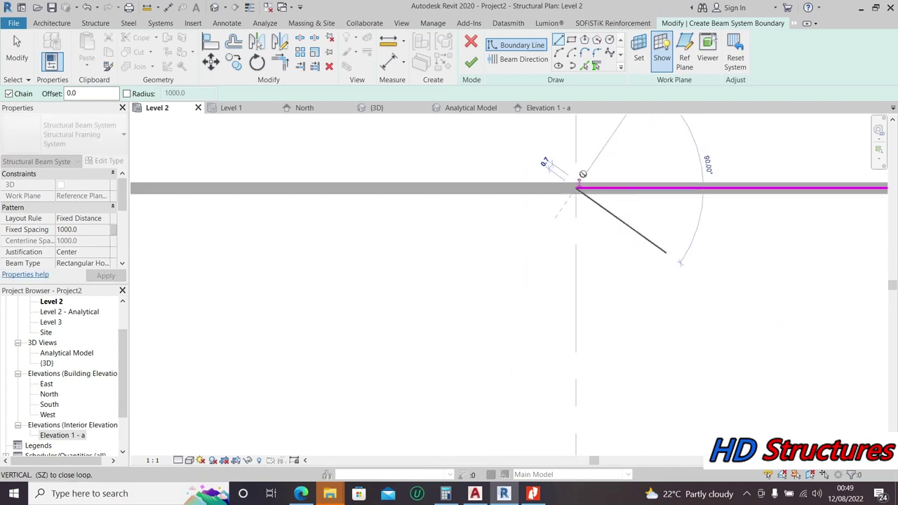
scroll(580, 281, "up", 5)
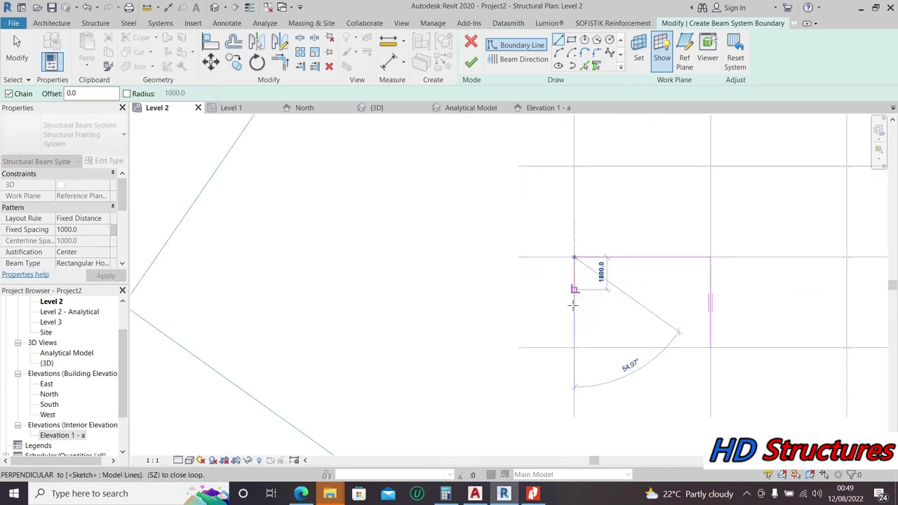
scroll(518, 330, "up", 4)
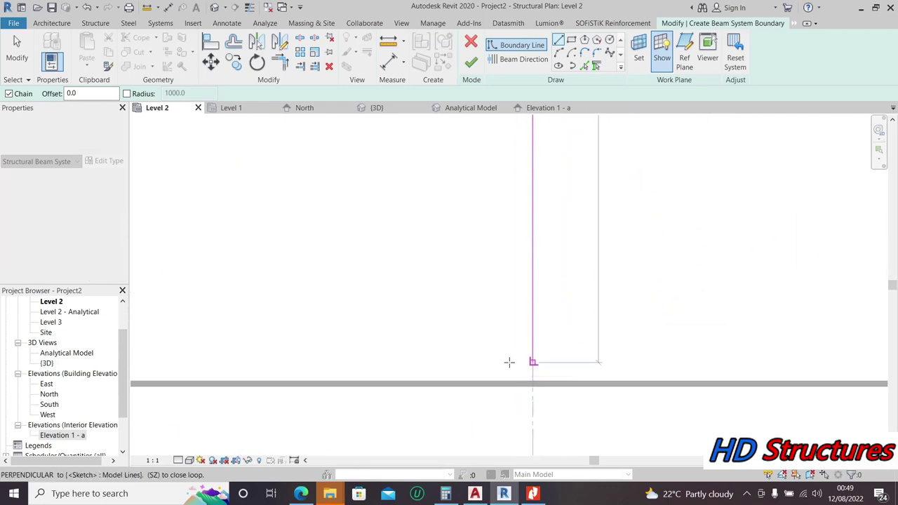
left_click(518, 345)
scroll(297, 224, "down", 2)
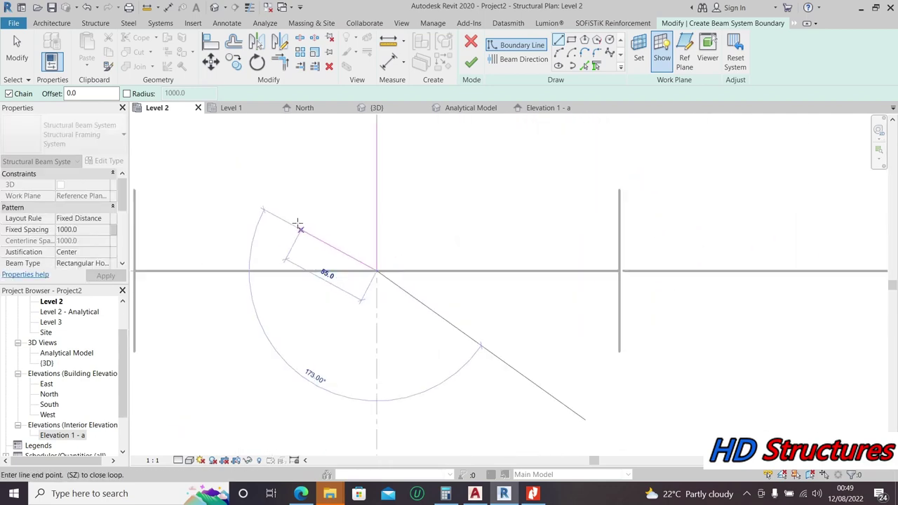
scroll(519, 365, "down", 3)
scroll(550, 357, "up", 5)
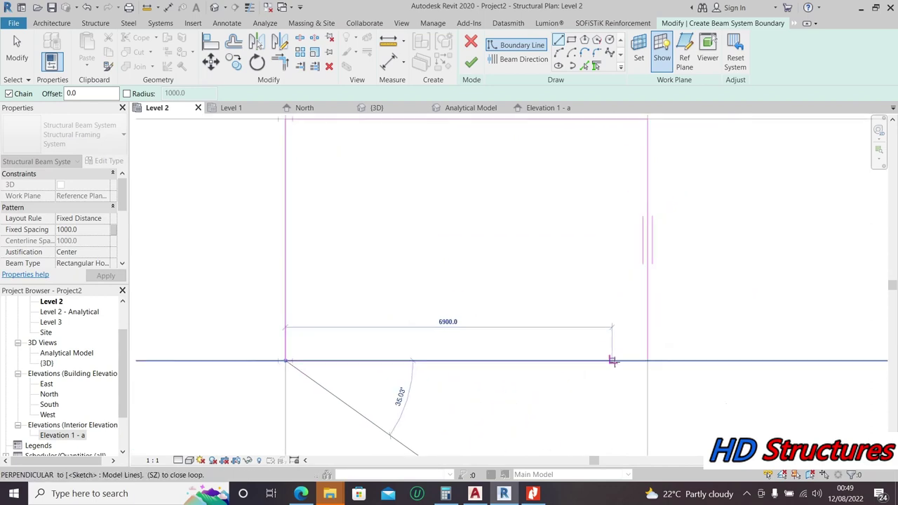
scroll(707, 350, "down", 1)
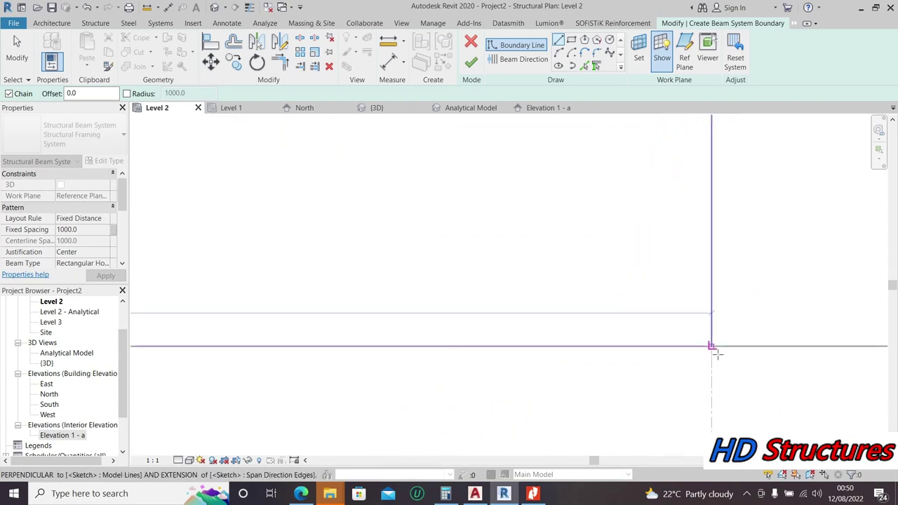
left_click(692, 319)
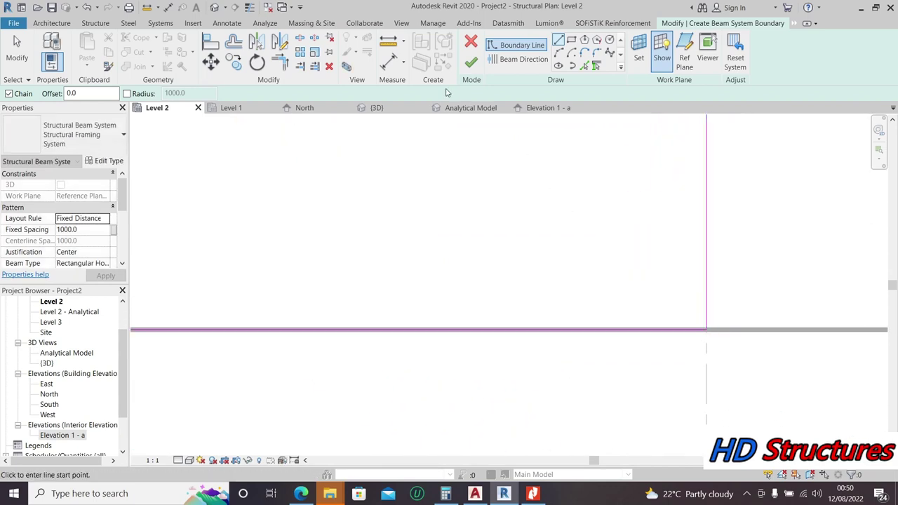
left_click(470, 65)
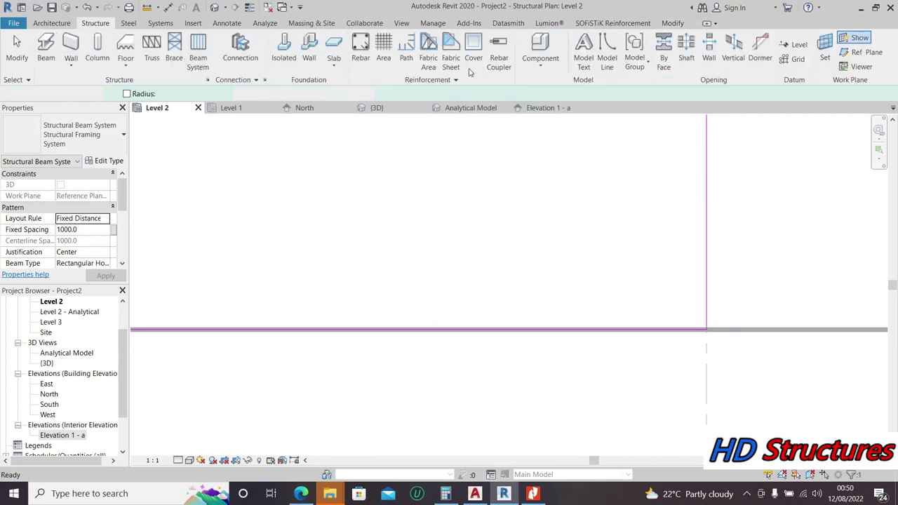
Step: In the default 3D view, hide the work plane and orbit in close on the end bay's roof purlins
scroll(479, 286, "down", 5)
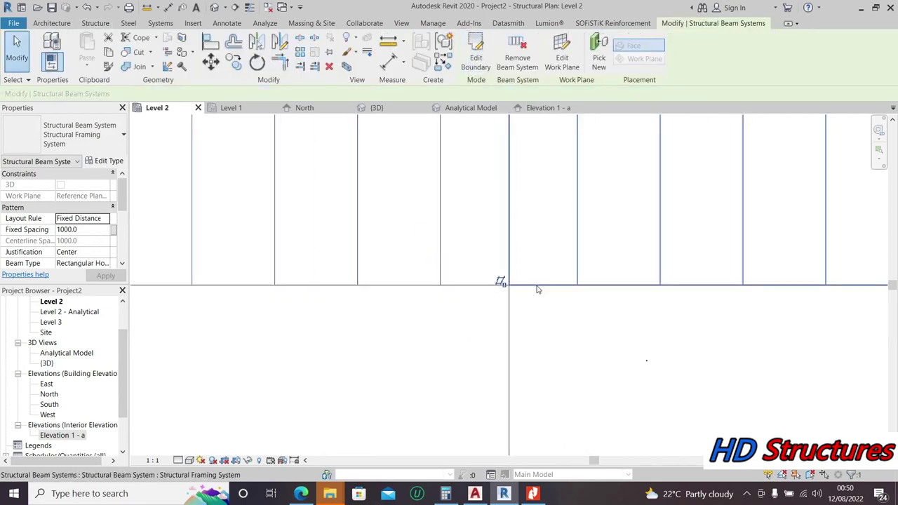
left_click(215, 8)
scroll(397, 190, "down", 8)
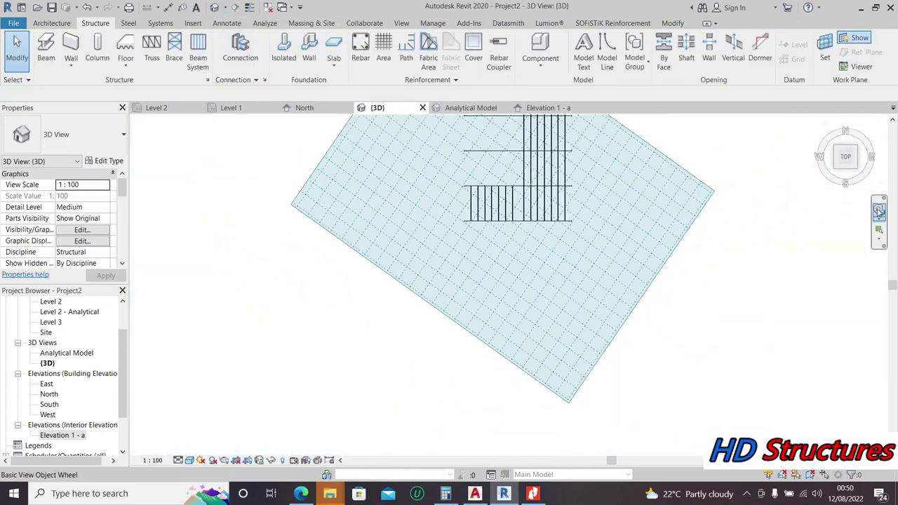
left_click(879, 212)
left_click_drag(671, 276, 651, 203)
mouse_move(510, 208)
left_mouse_down()
mouse_move(581, 211)
mouse_move(581, 237)
mouse_move(491, 244)
mouse_move(460, 260)
mouse_move(285, 258)
mouse_move(576, 274)
mouse_move(483, 270)
mouse_move(502, 273)
left_mouse_up()
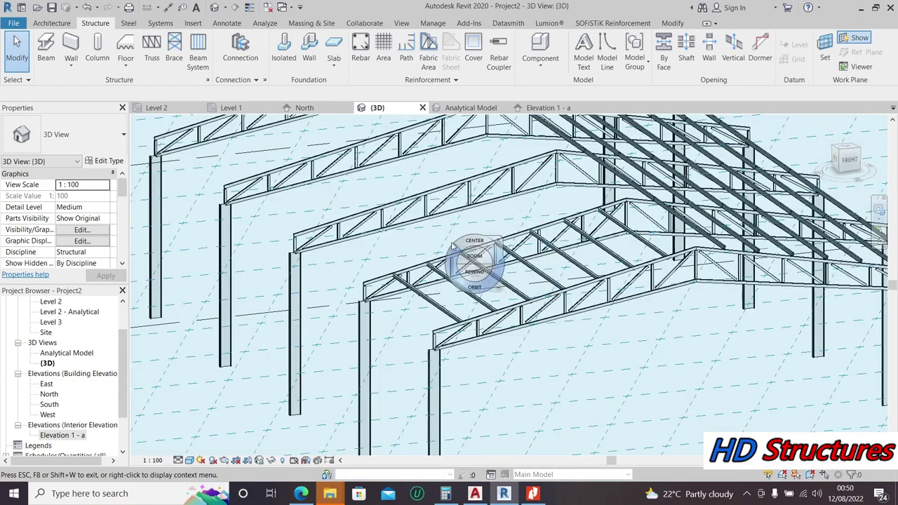
scroll(477, 267, "down", 5)
left_click(845, 40)
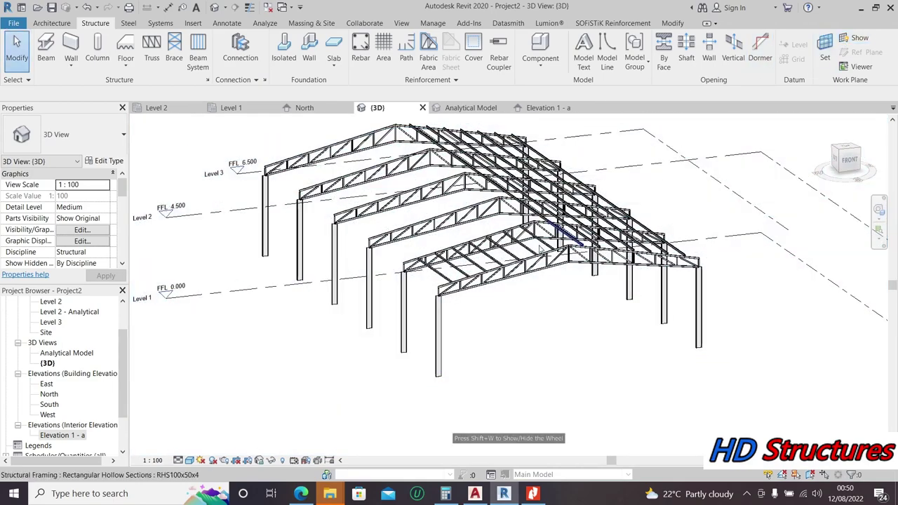
scroll(479, 259, "up", 4)
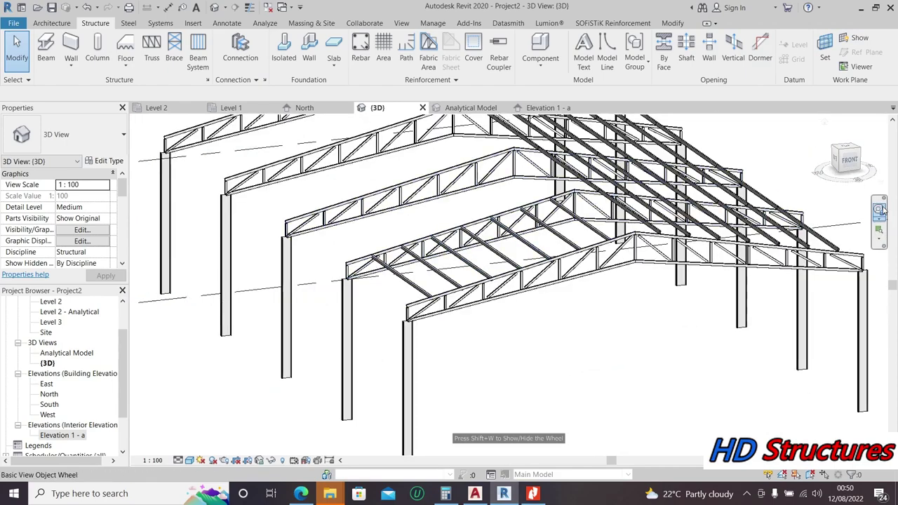
mouse_move(737, 295)
left_mouse_down()
mouse_move(582, 282)
mouse_move(657, 279)
mouse_move(673, 270)
left_mouse_up()
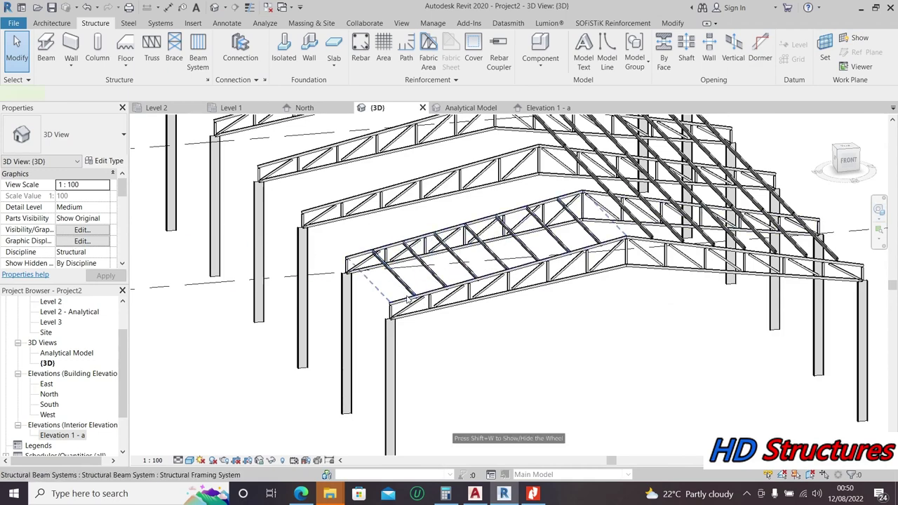
left_click(408, 299)
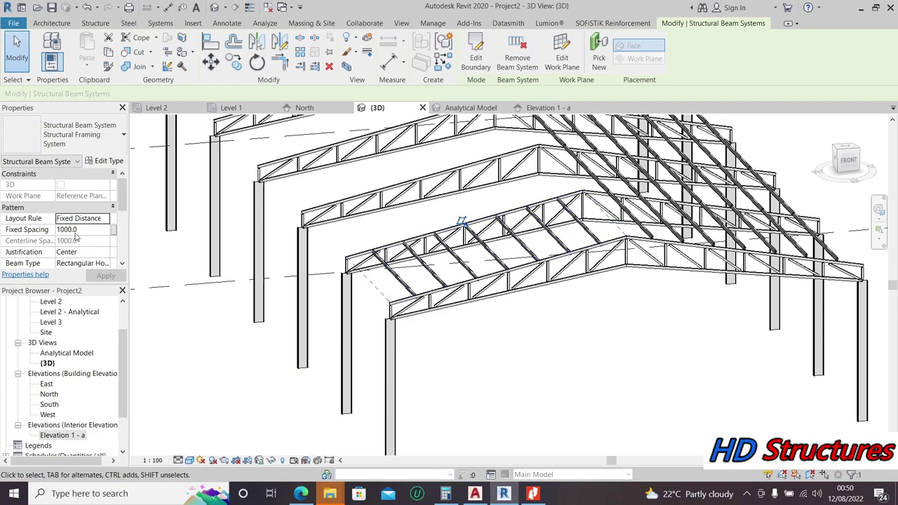
scroll(76, 238, "down", 1)
scroll(96, 242, "down", 3)
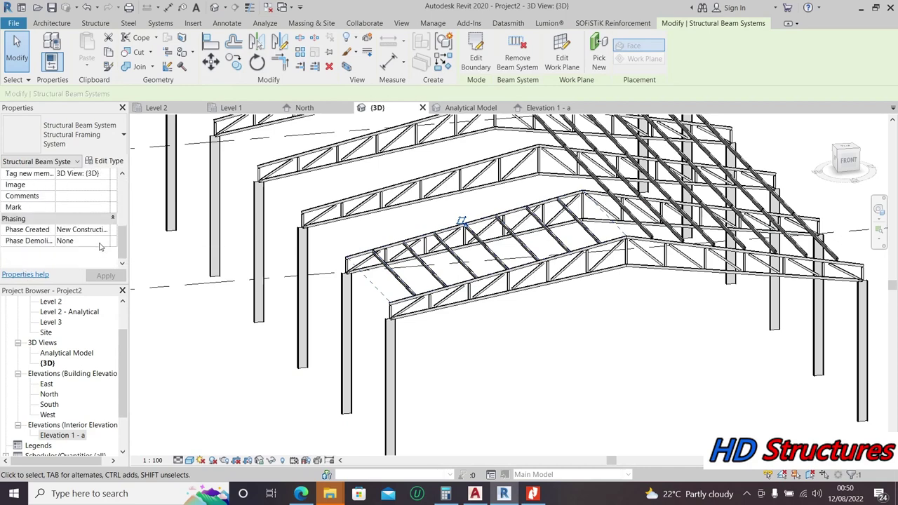
scroll(99, 246, "up", 4)
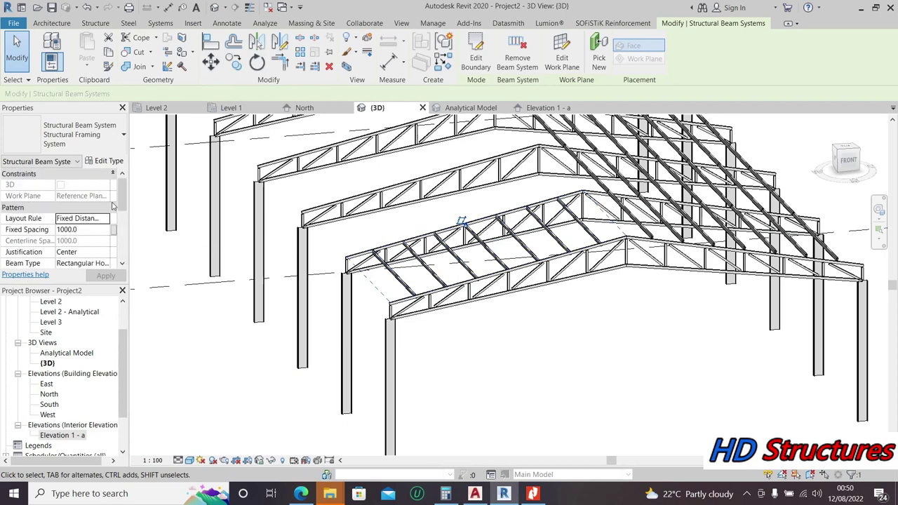
scroll(100, 226, "down", 1)
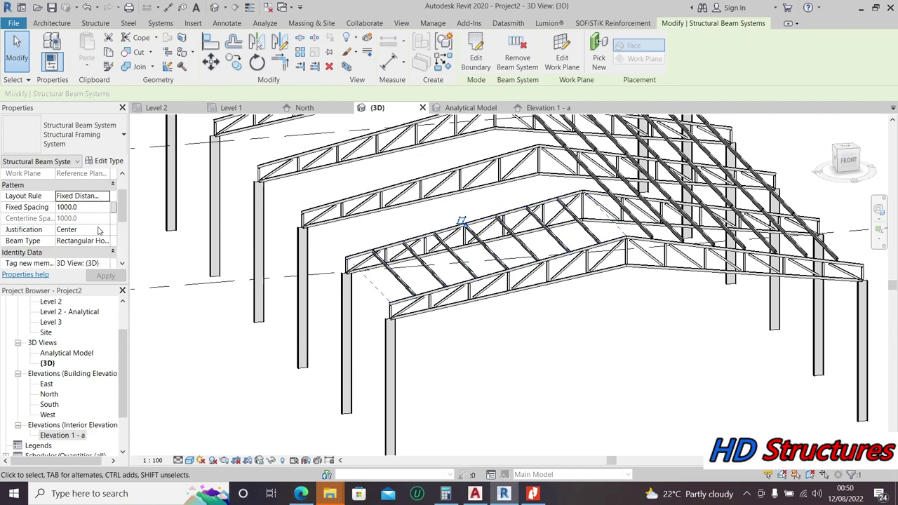
scroll(100, 233, "down", 1)
scroll(103, 231, "down", 3)
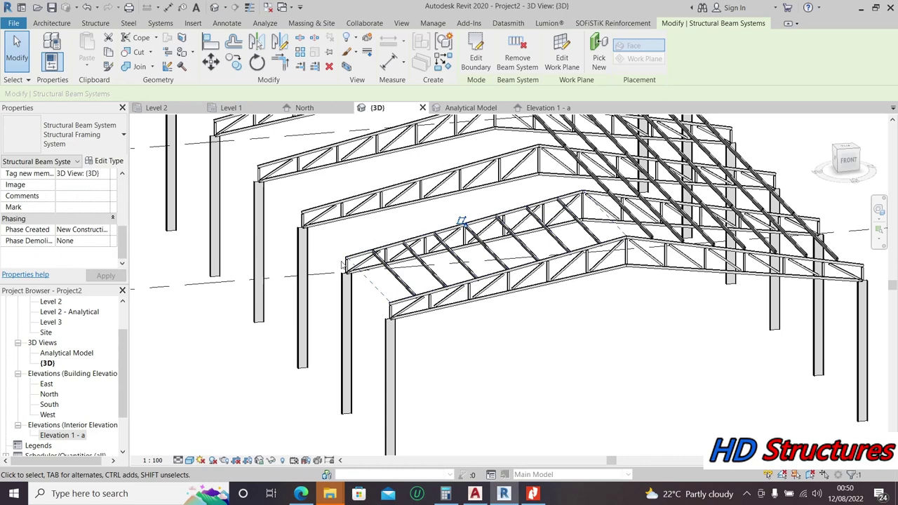
scroll(428, 285, "up", 3)
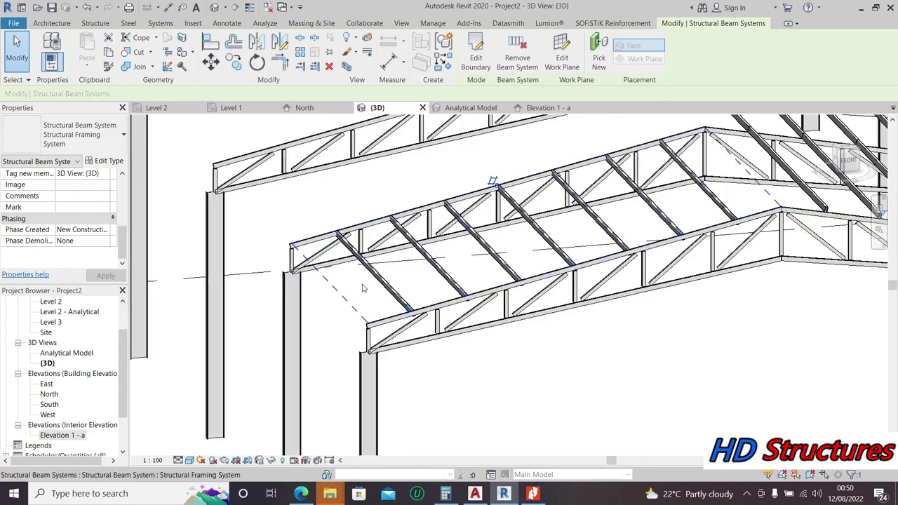
left_click(382, 300)
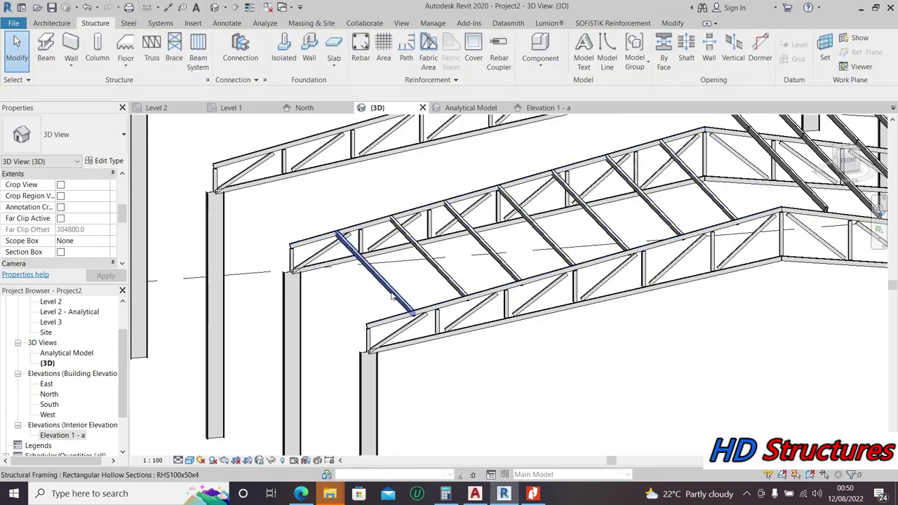
left_click(391, 298)
left_click(429, 258, "ctrl")
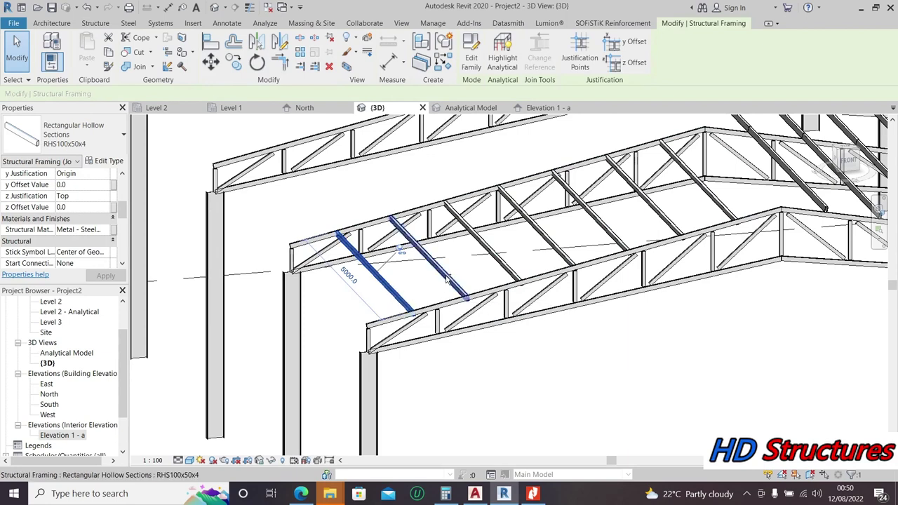
left_click(662, 212, "ctrl")
left_click(714, 200, "ctrl")
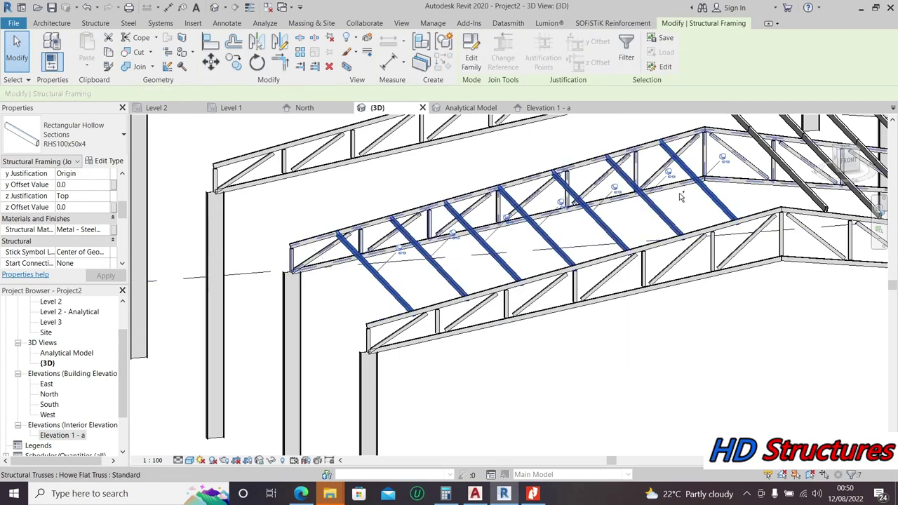
scroll(96, 246, "down", 3)
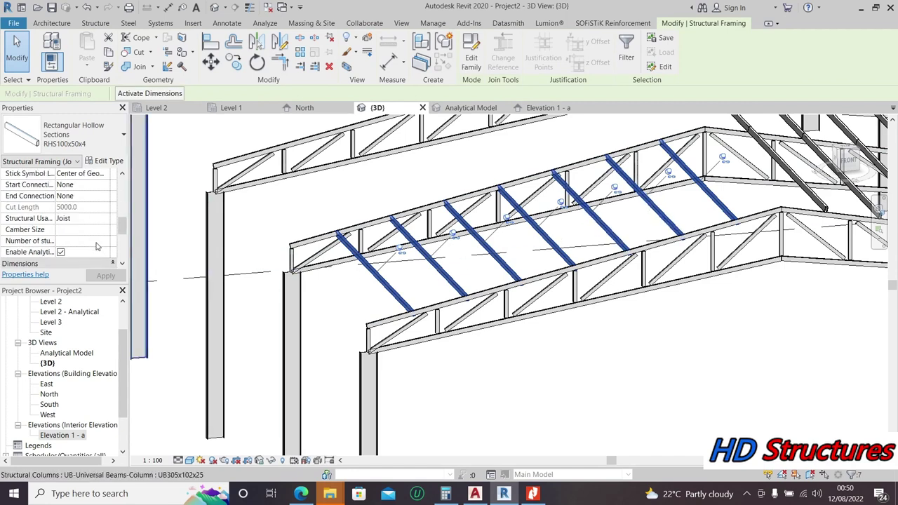
scroll(93, 226, "down", 3)
scroll(95, 218, "up", 3)
scroll(96, 207, "up", 2)
scroll(94, 217, "down", 6)
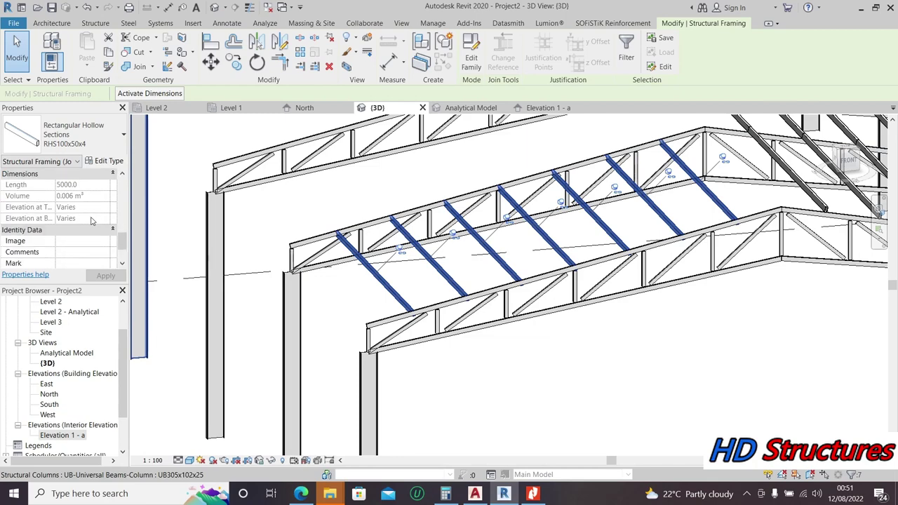
scroll(436, 271, "down", 2)
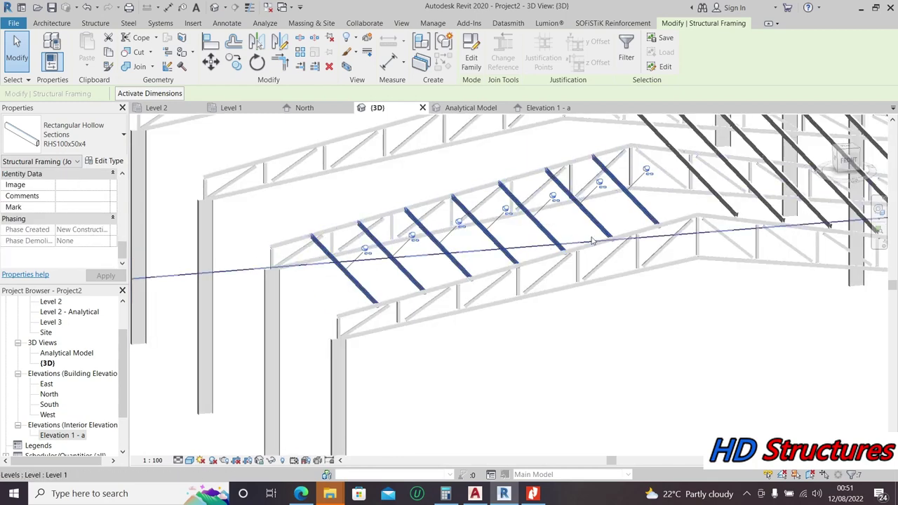
key("Escape")
left_click(628, 200)
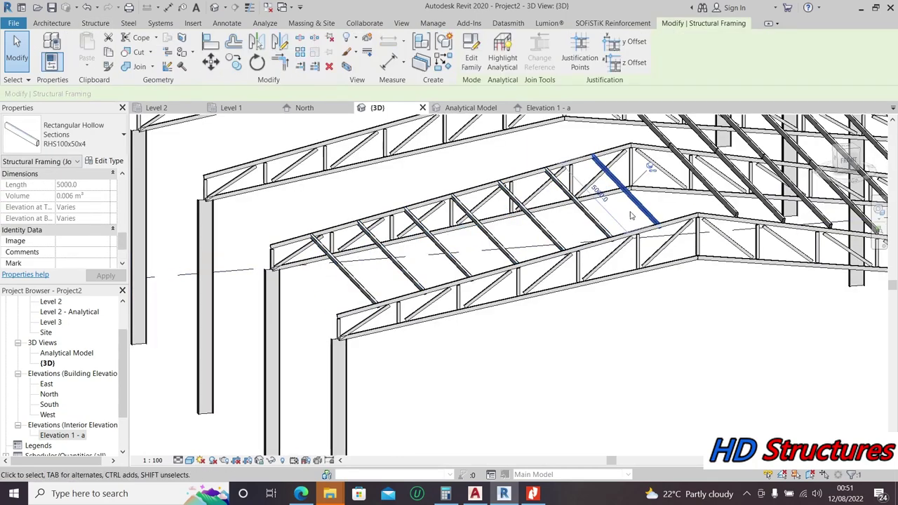
left_click(597, 223, "ctrl")
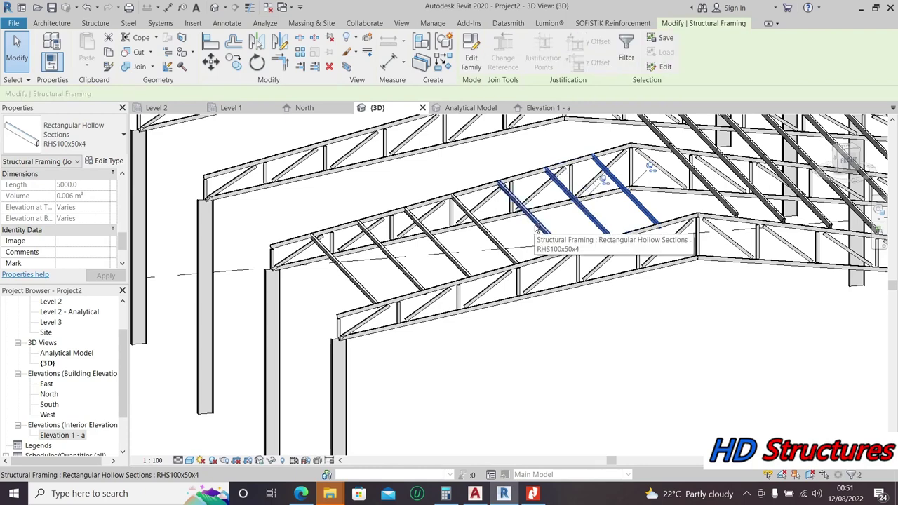
left_click(438, 242, "ctrl")
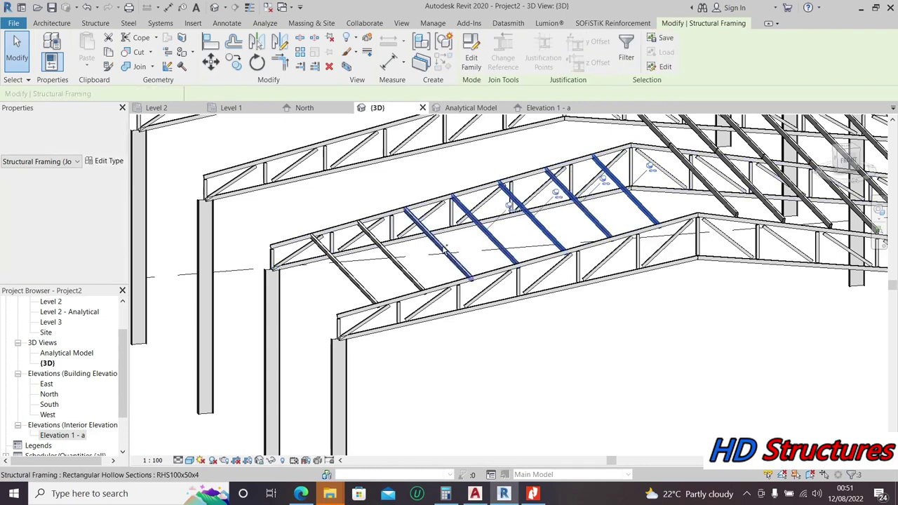
left_click(393, 256, "ctrl")
left_click(358, 284, "ctrl")
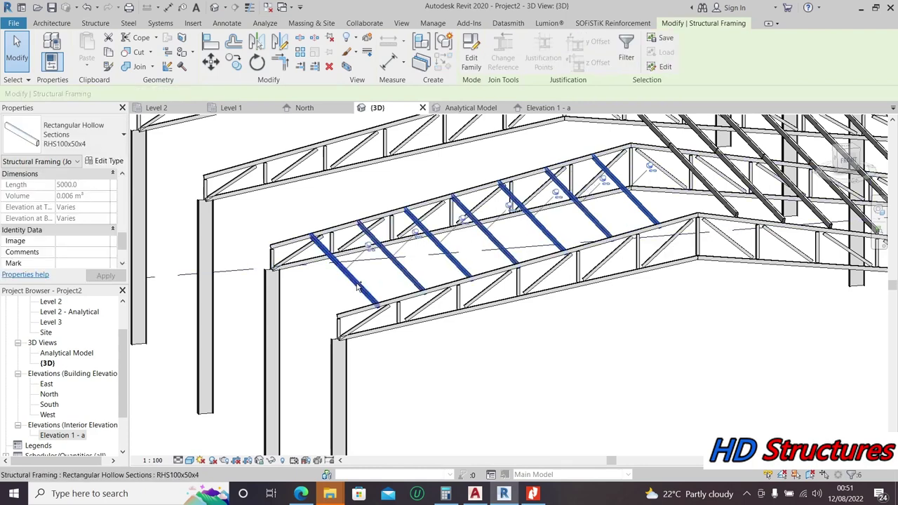
scroll(50, 218, "down", 2)
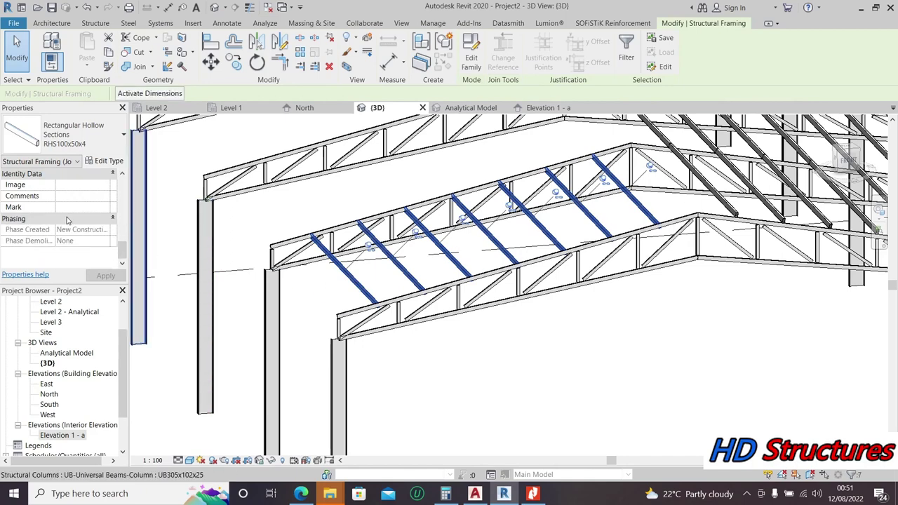
scroll(70, 219, "up", 10)
scroll(85, 217, "up", 1)
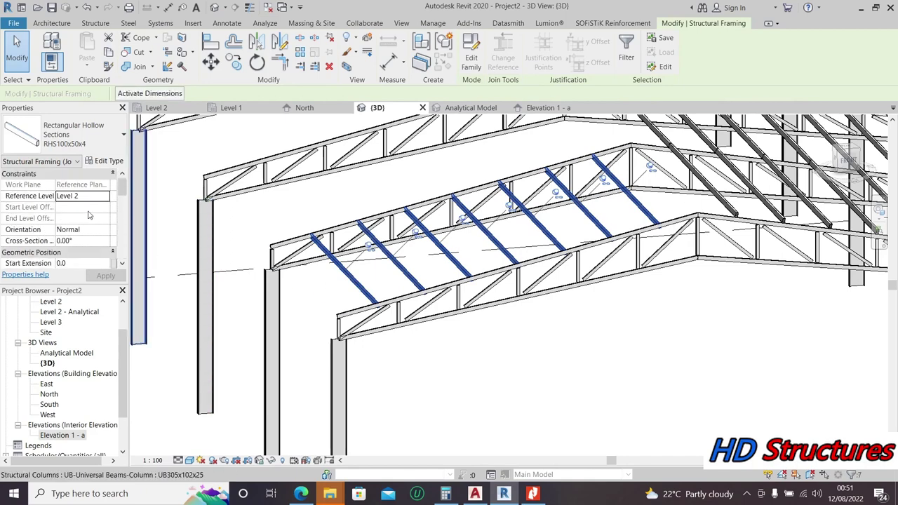
left_click(401, 353)
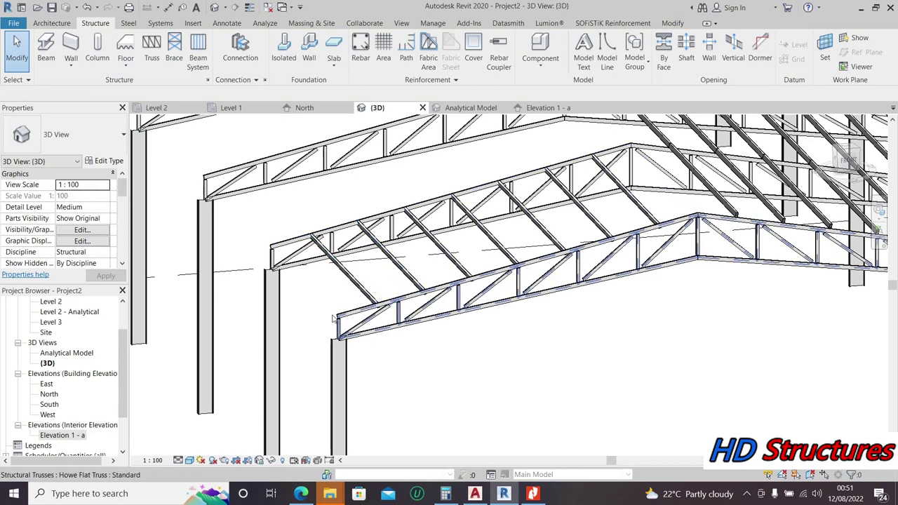
Step: Select the three end-bay RHS purlins individually, starting at the eave
left_click(328, 308)
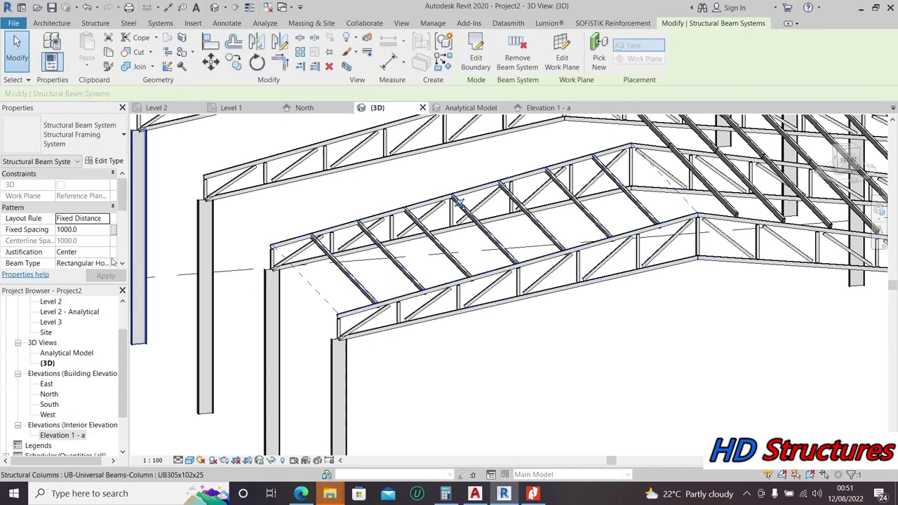
scroll(88, 238, "down", 5)
scroll(91, 242, "up", 4)
scroll(93, 246, "down", 2)
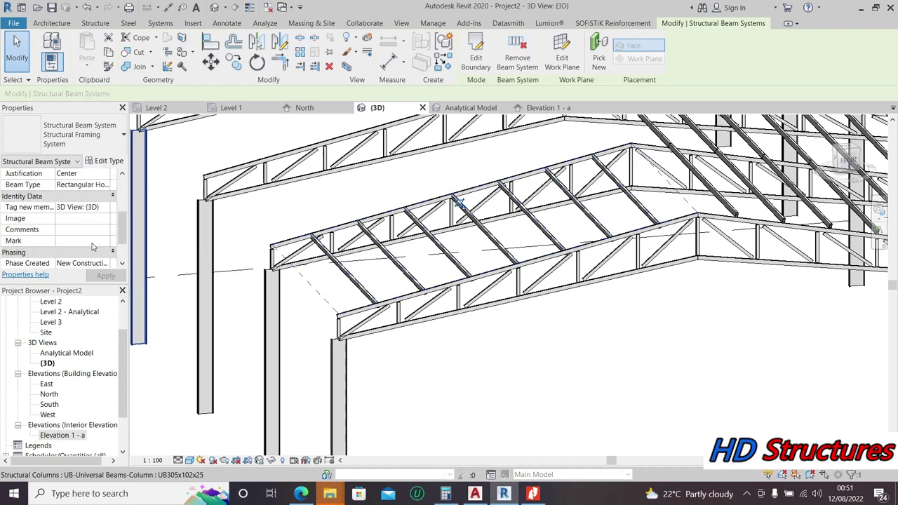
key("Escape")
left_click(353, 282)
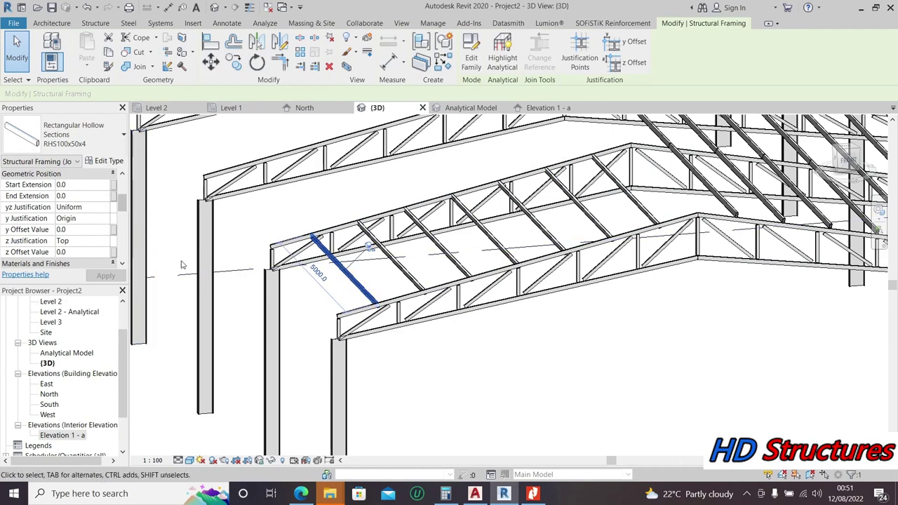
left_click(417, 281, "ctrl")
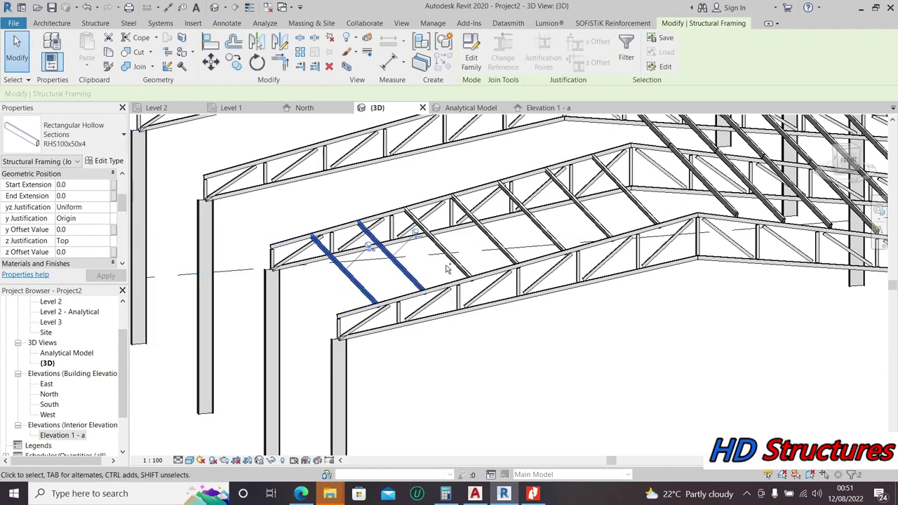
left_click(493, 240, "ctrl")
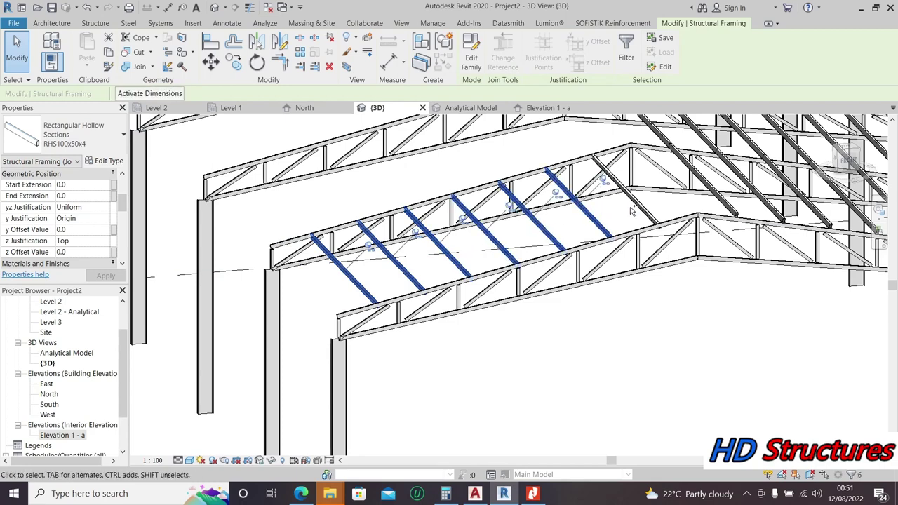
Step: Set the selected purlins' z Justification to Bottom and apply it
scroll(79, 227, "down", 1)
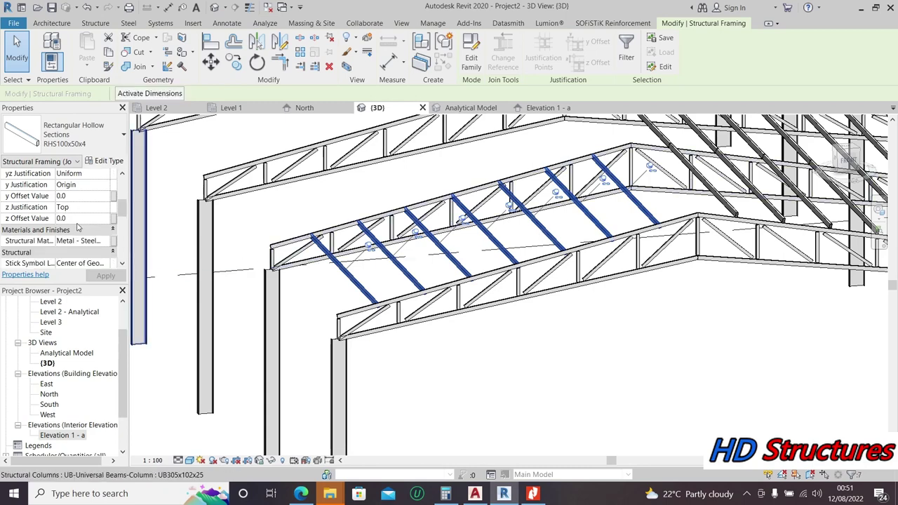
left_click(105, 207)
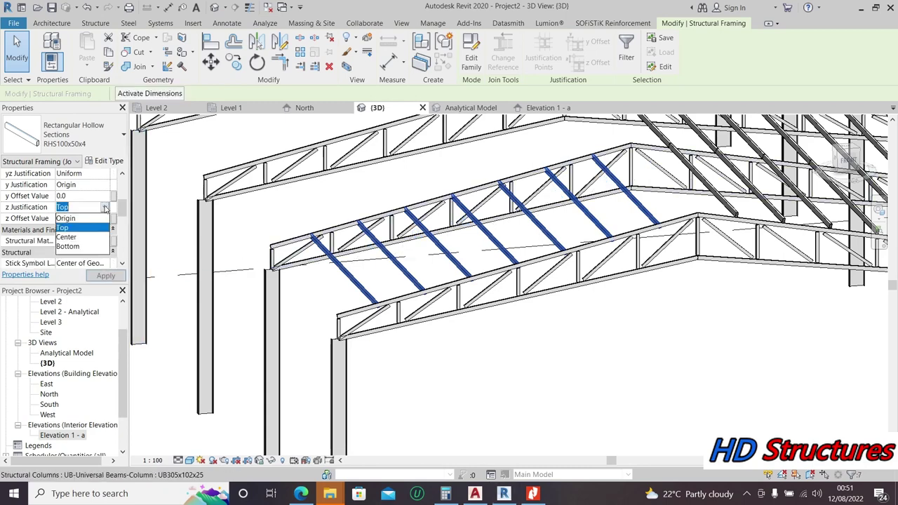
left_click(78, 247)
left_click(105, 276)
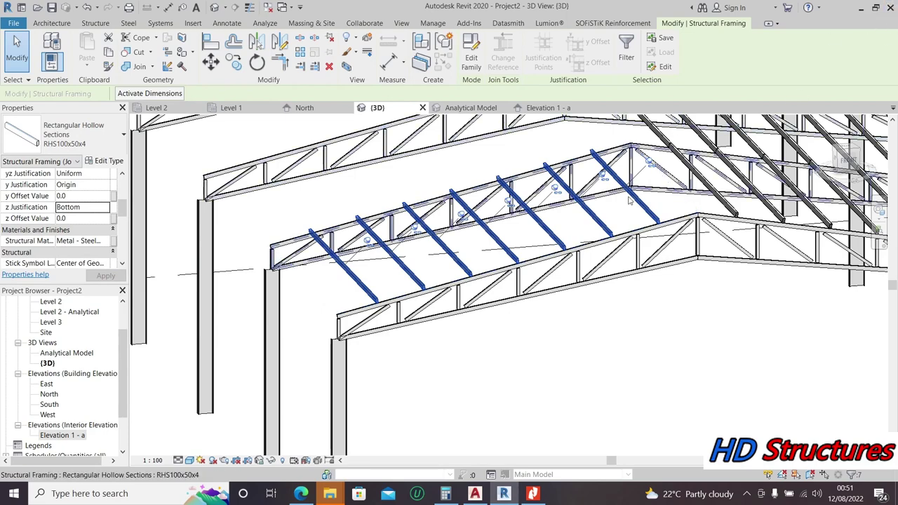
scroll(634, 290, "down", 5)
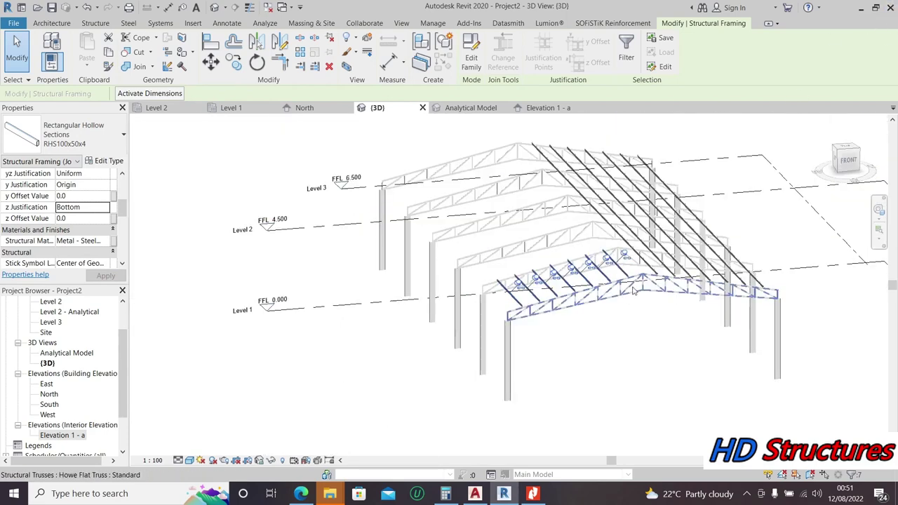
Step: Try copying a single purlin from the Level 2 plan, then cancel and return to 3D
left_click(846, 150)
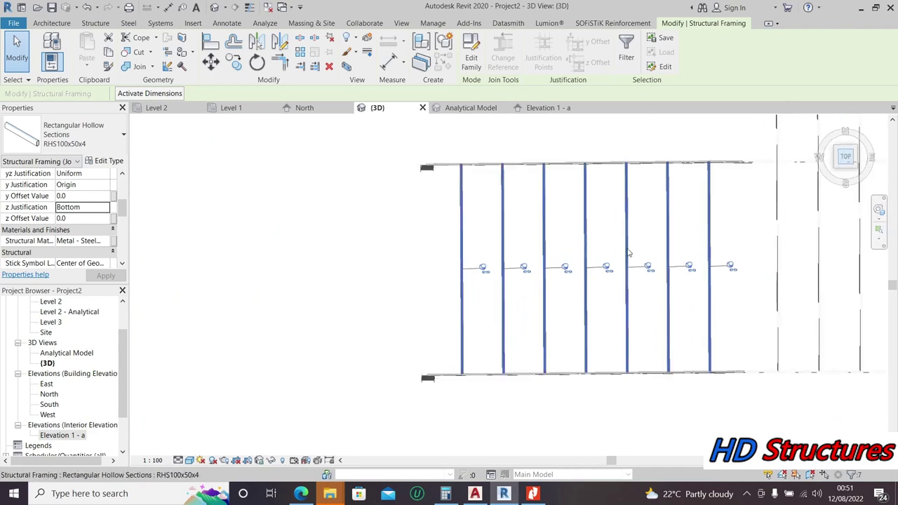
left_click(167, 109)
scroll(442, 291, "down", 1)
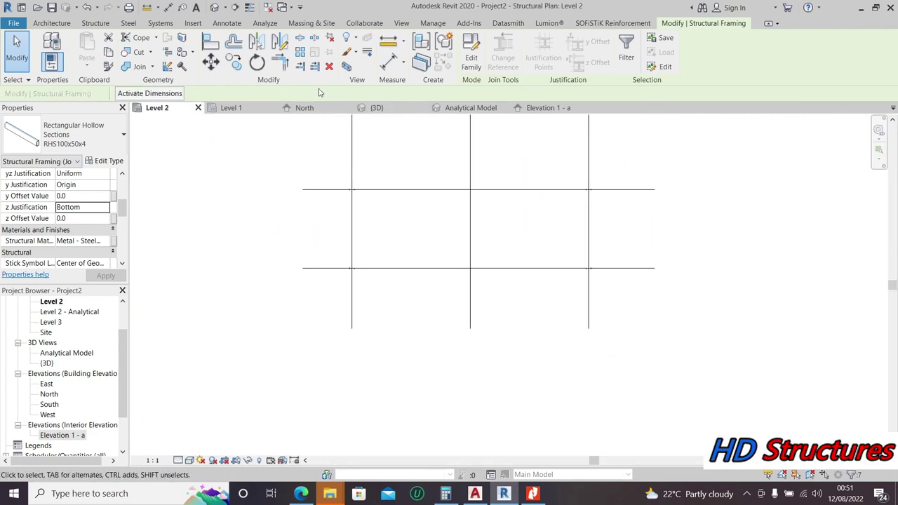
left_click(234, 62)
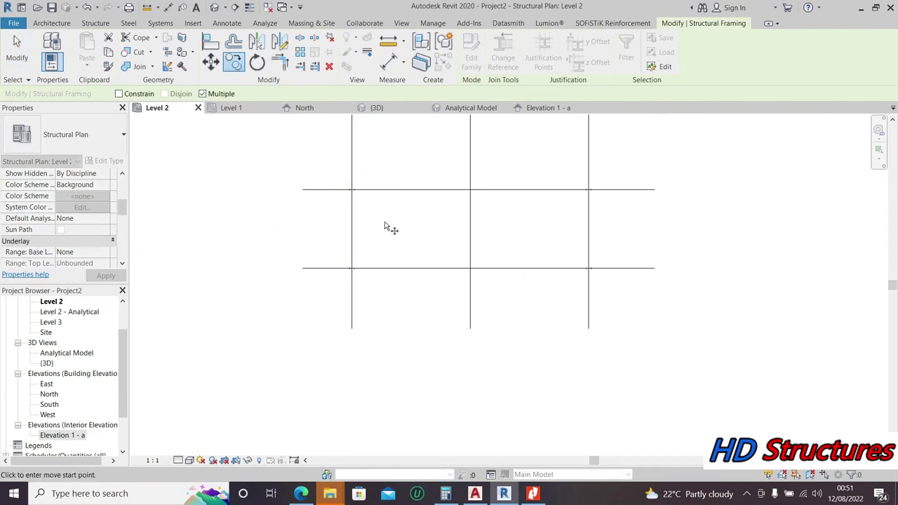
key("Escape")
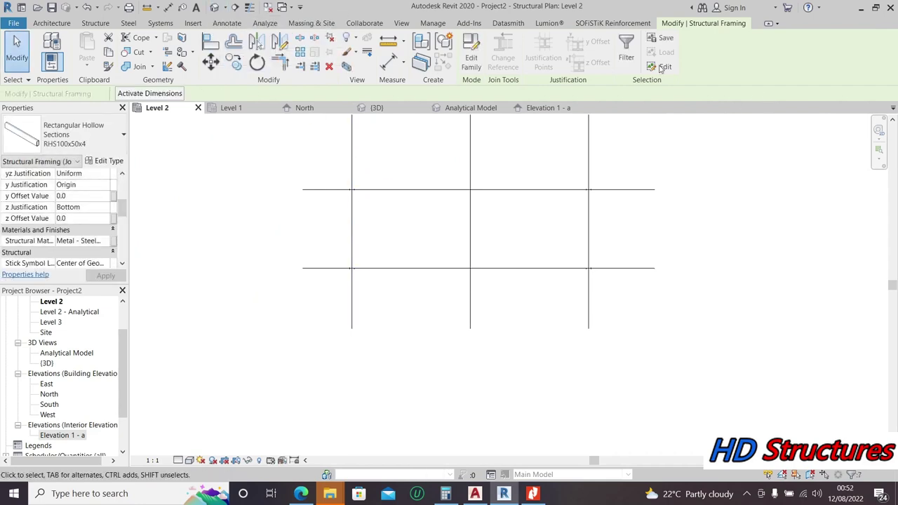
left_click(217, 8)
Step: Crossing-select the eight bay purlins and copy them onto the next grid line in Level 2
left_click_drag(627, 271, 374, 263)
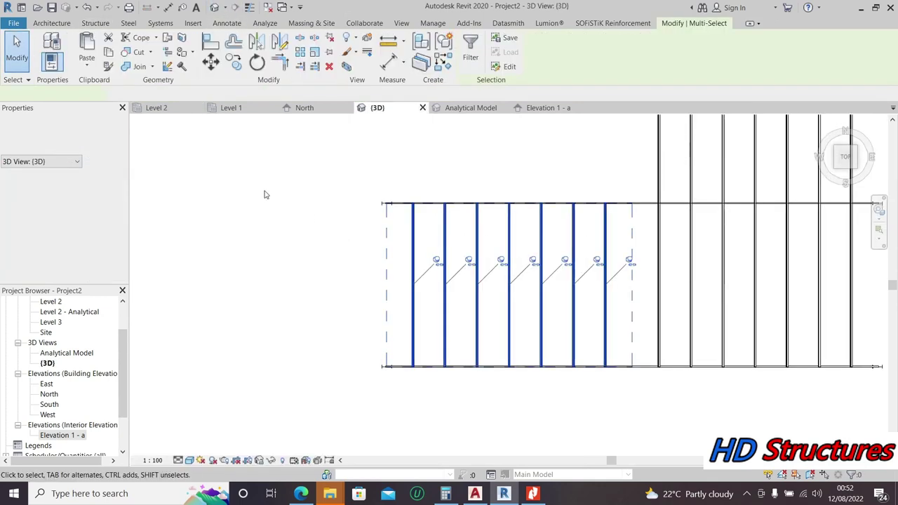
left_click(156, 107)
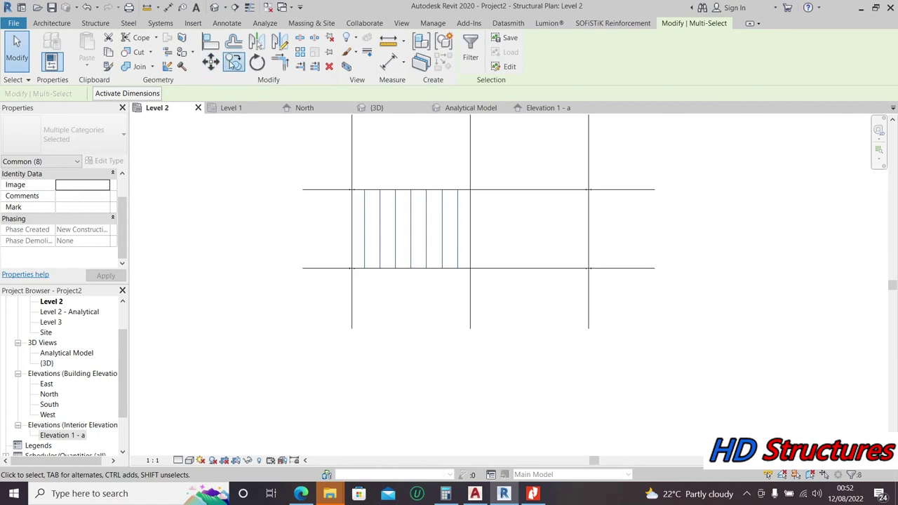
left_click(234, 61)
left_click(303, 268)
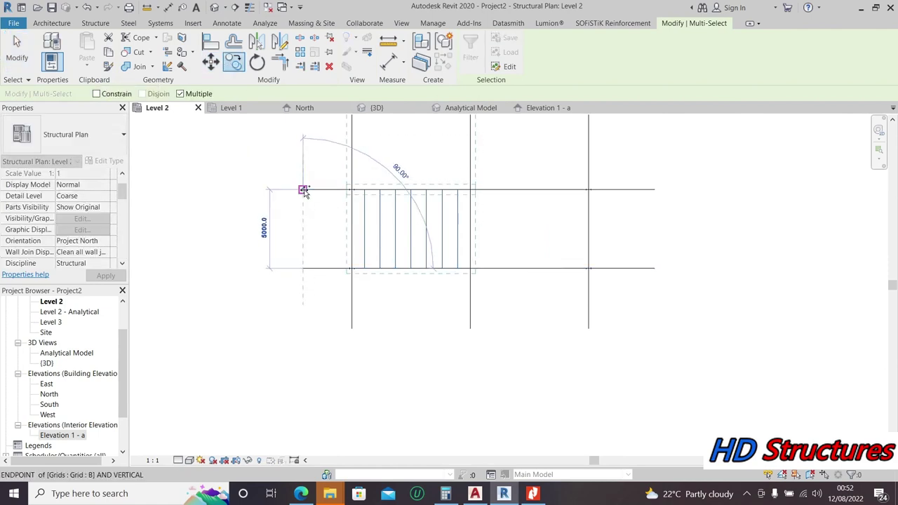
scroll(309, 210, "down", 3)
scroll(315, 237, "up", 1)
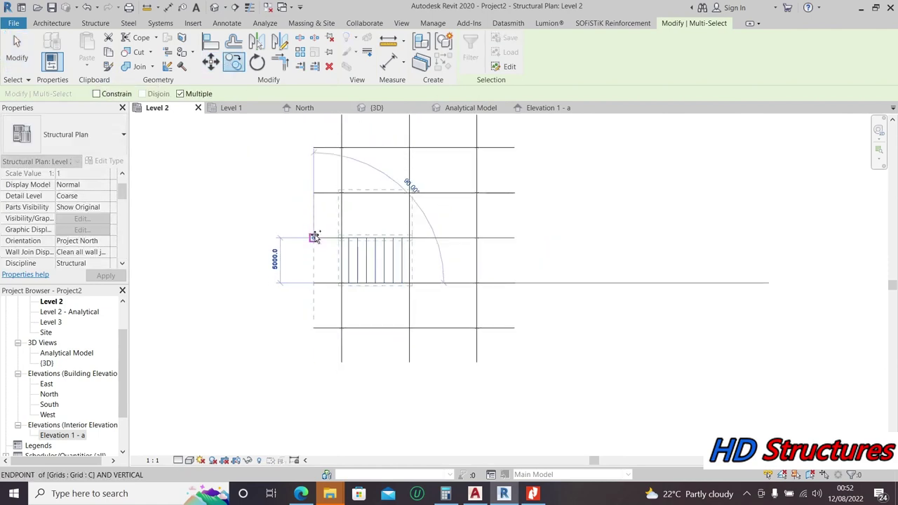
left_click(323, 195)
scroll(316, 179, "down", 2)
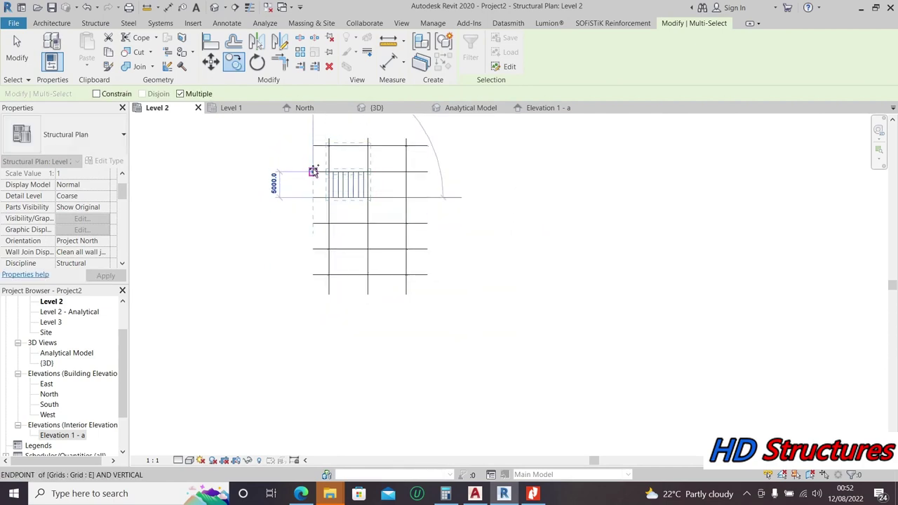
left_click(215, 9)
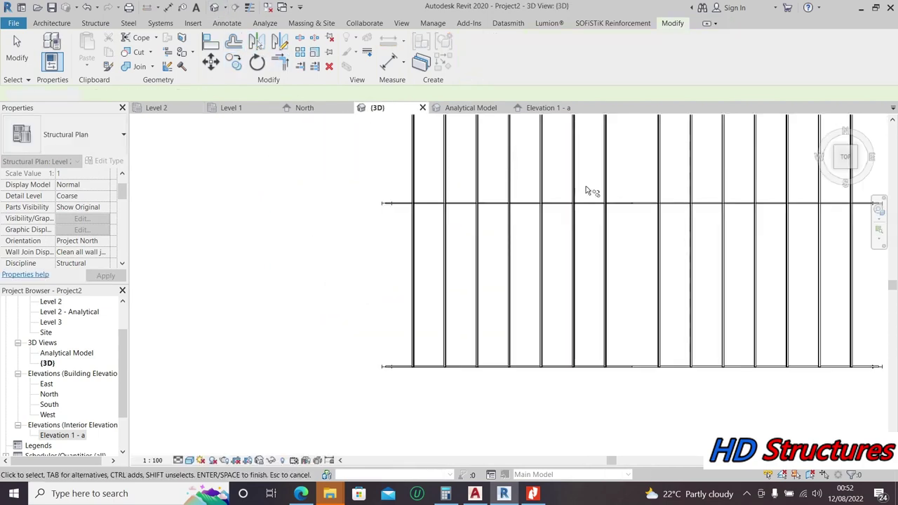
Step: Orbit and zoom around the trusses and purlins in 3D with the SteeringWheel
left_click(877, 209)
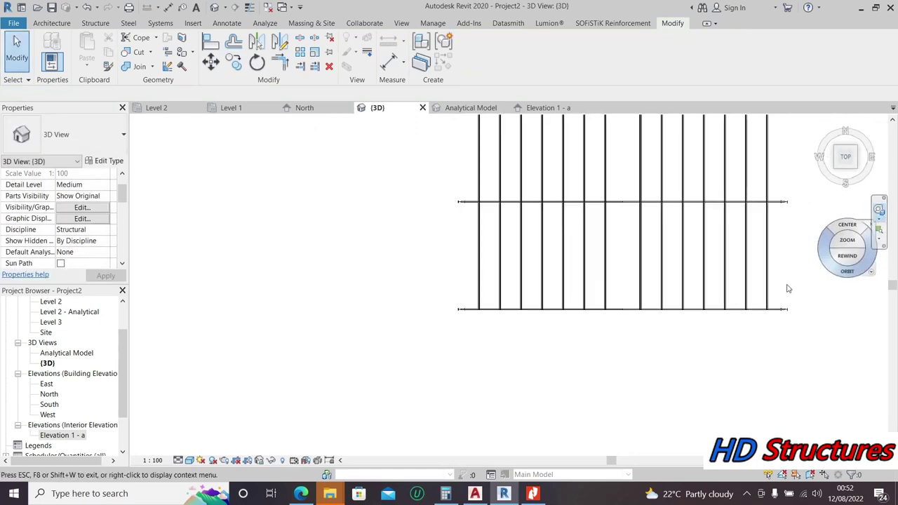
left_click_drag(519, 366, 508, 304)
left_click_drag(574, 293, 511, 323)
left_click_drag(613, 277, 474, 330)
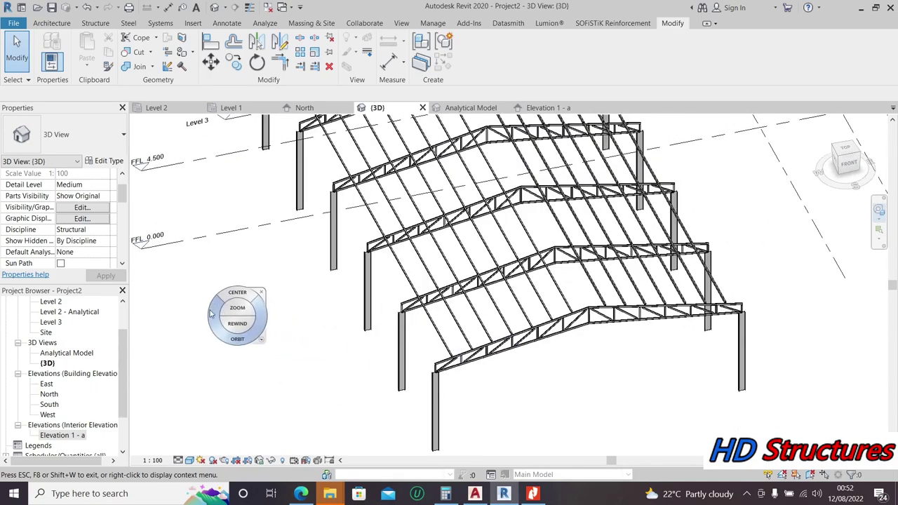
Step: Open the Level 2 structural plan and set its scale to 1:25
double_click(51, 301)
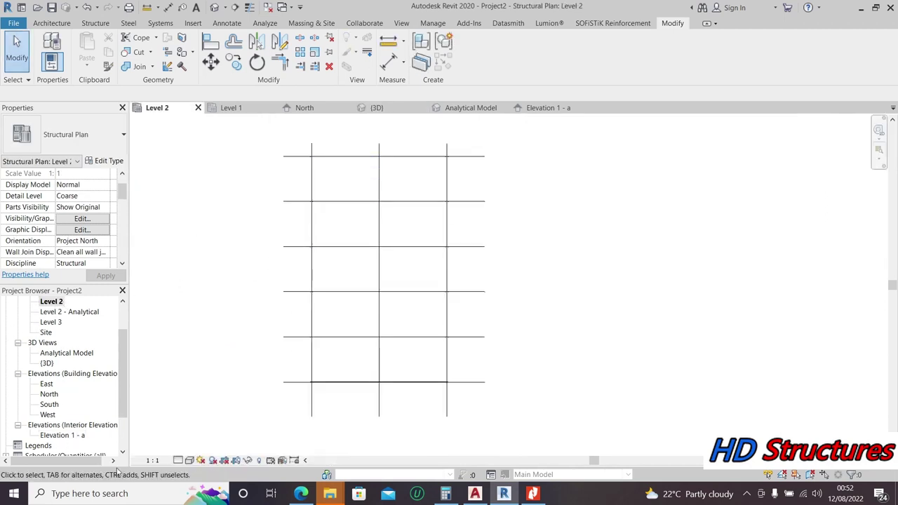
left_click(151, 461)
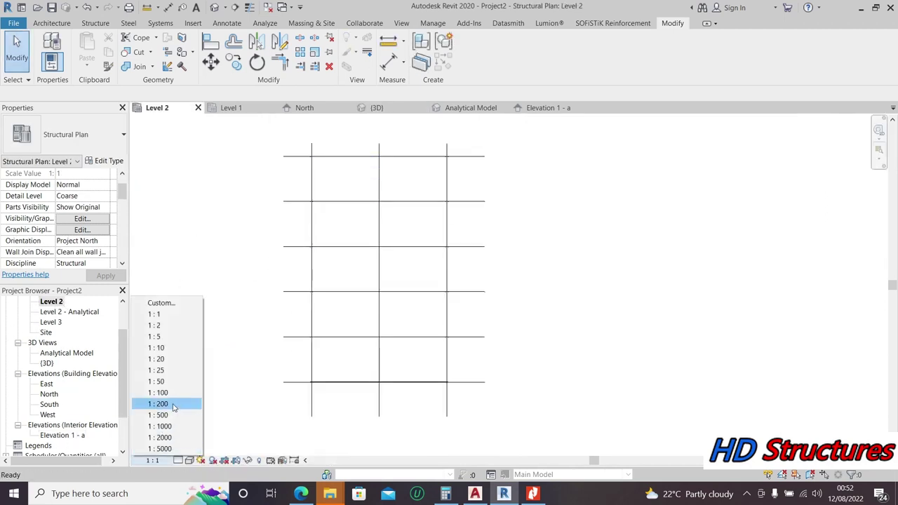
left_click(164, 369)
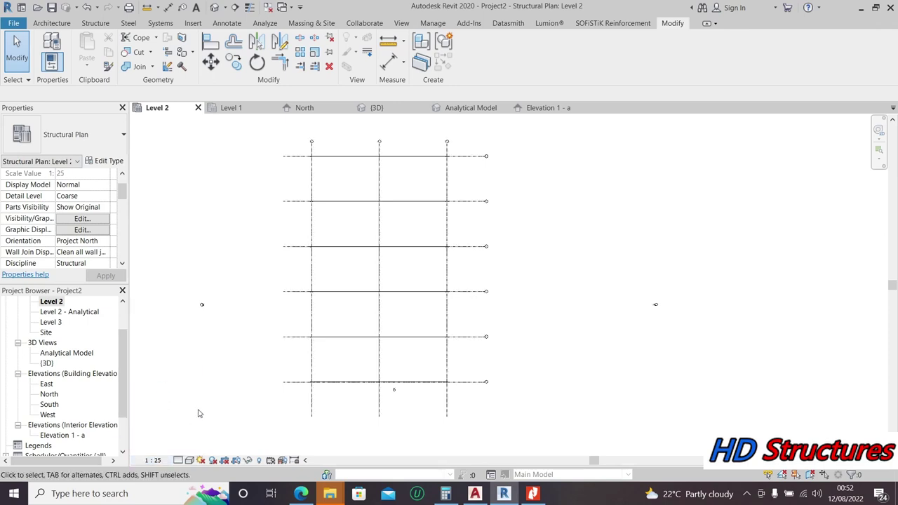
Step: Start a new structural beam with the UB127x76x13 type
left_click(95, 23)
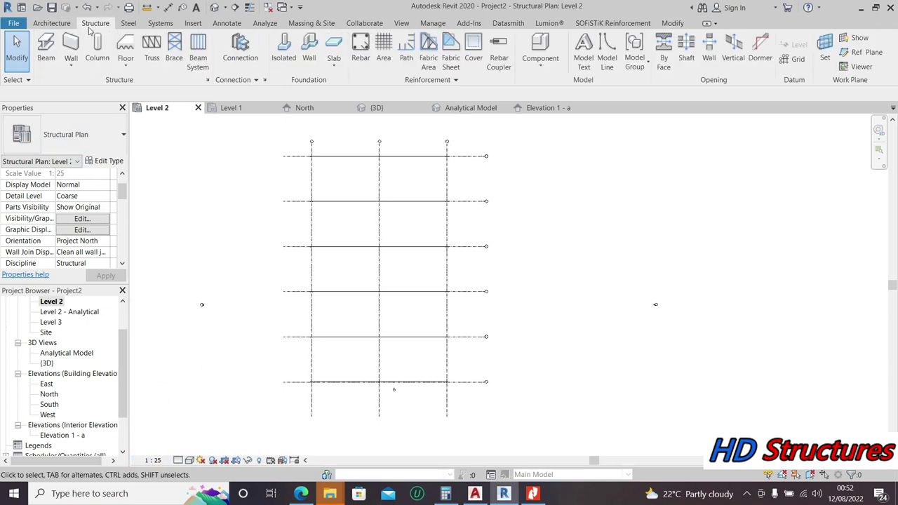
left_click(59, 53)
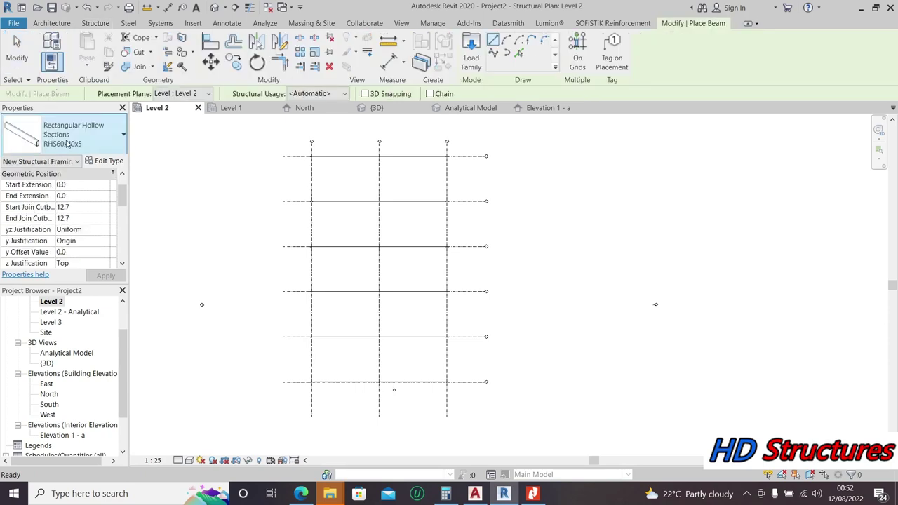
left_click(124, 132)
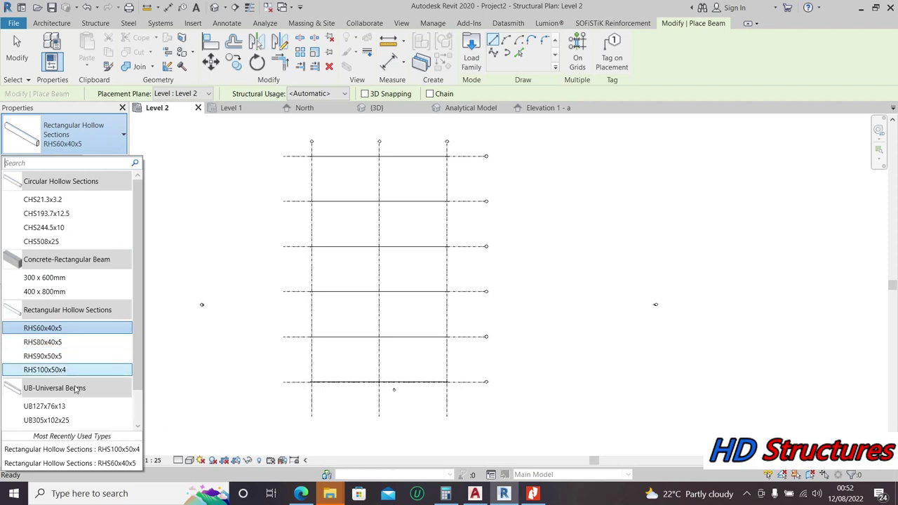
scroll(75, 389, "down", 1)
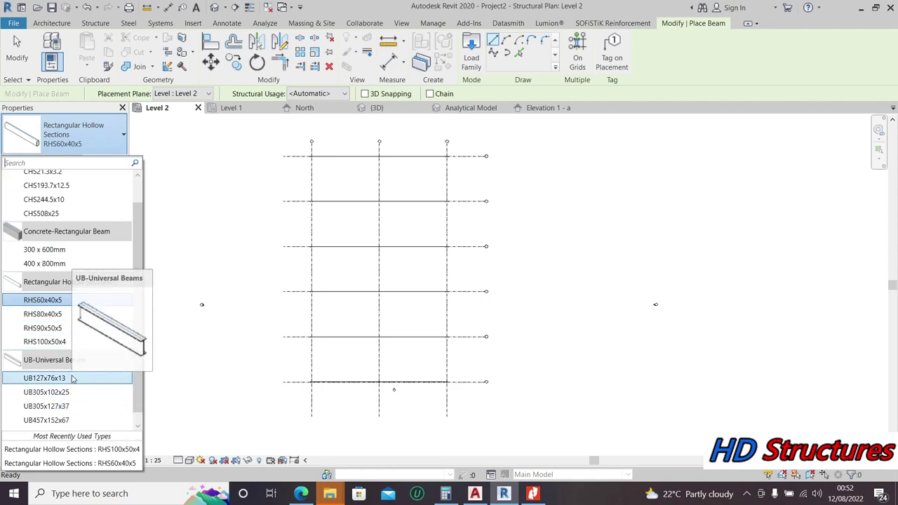
left_click(71, 377)
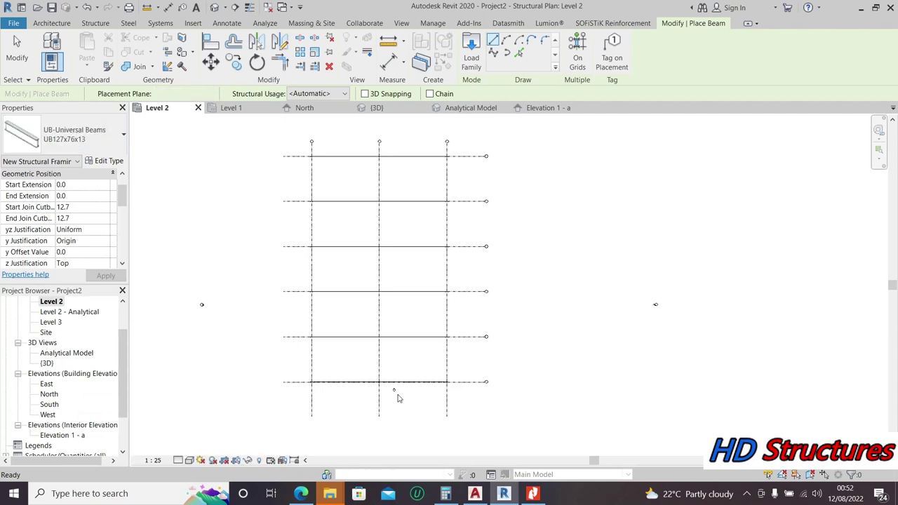
scroll(397, 392, "up", 5)
scroll(403, 397, "up", 2)
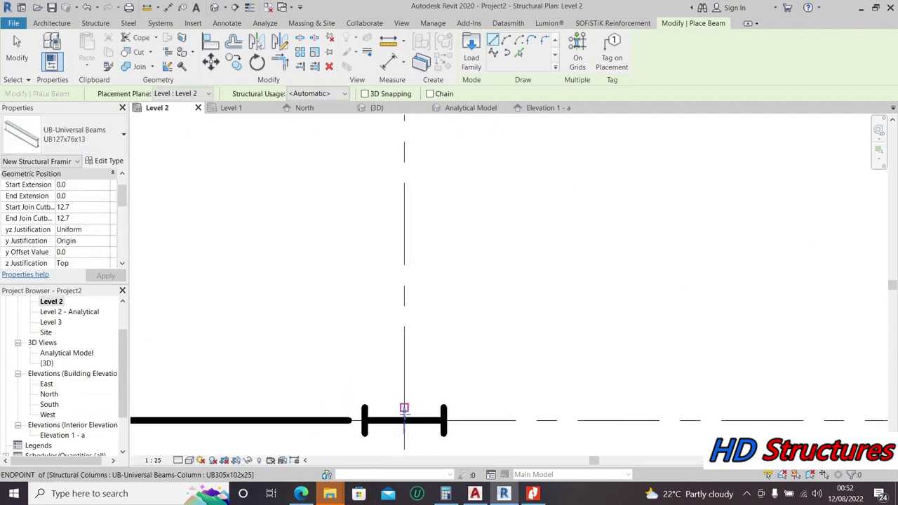
Step: Draw the edge beam from the grid intersection to the column on Level 2
left_click(402, 412)
scroll(411, 379, "down", 4)
middle_click_drag(426, 303, 442, 168)
scroll(406, 268, "up", 5)
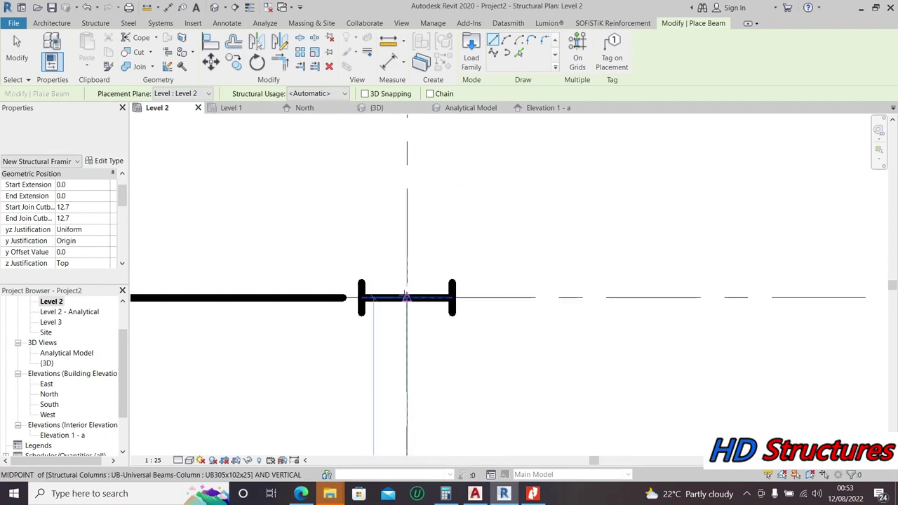
left_click(407, 291)
scroll(431, 230, "down", 5)
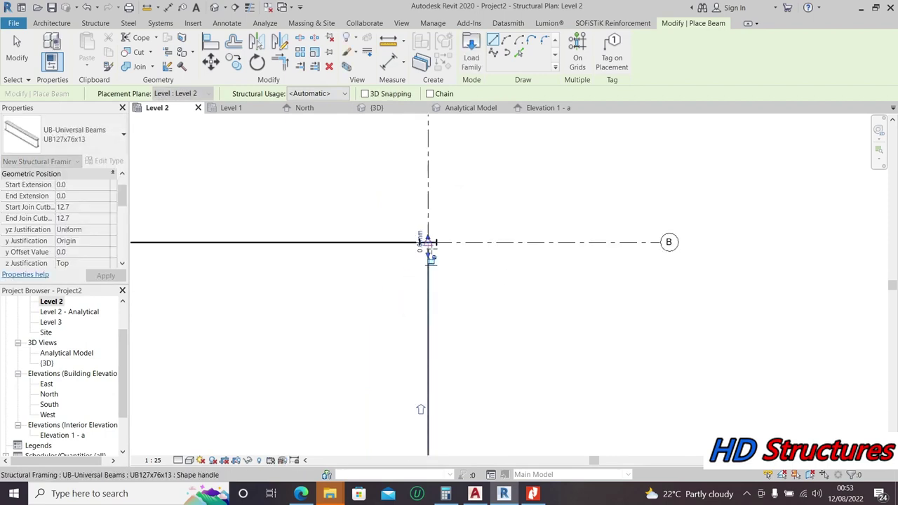
key("Escape")
key("Escape")
Step: Select the new UB127x76x13 edge beam in 3D and go back to Level 2 with it selected
left_click(254, 324)
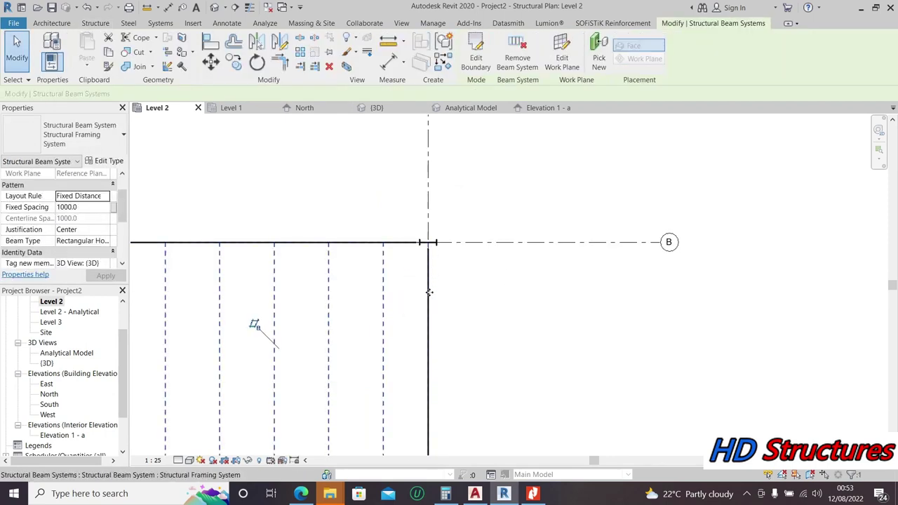
scroll(356, 239, "down", 3)
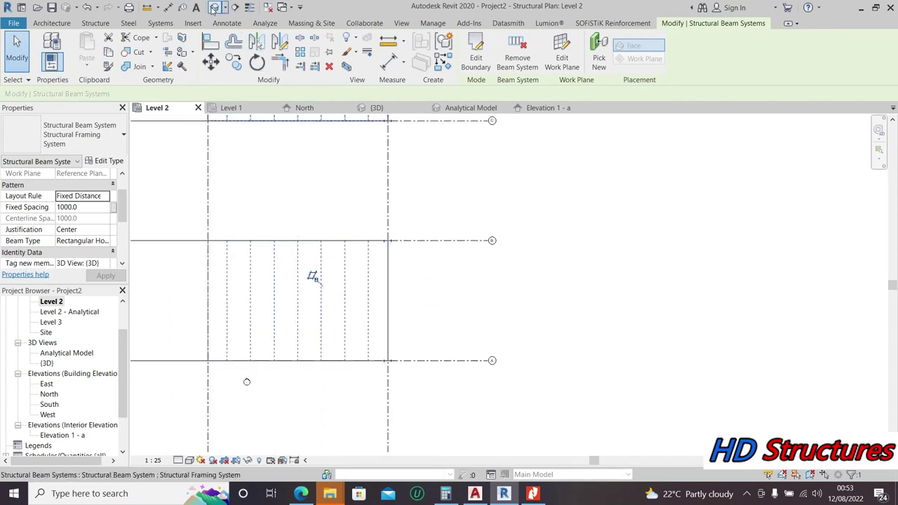
left_click(214, 7)
key("Escape")
scroll(798, 275, "up", 5)
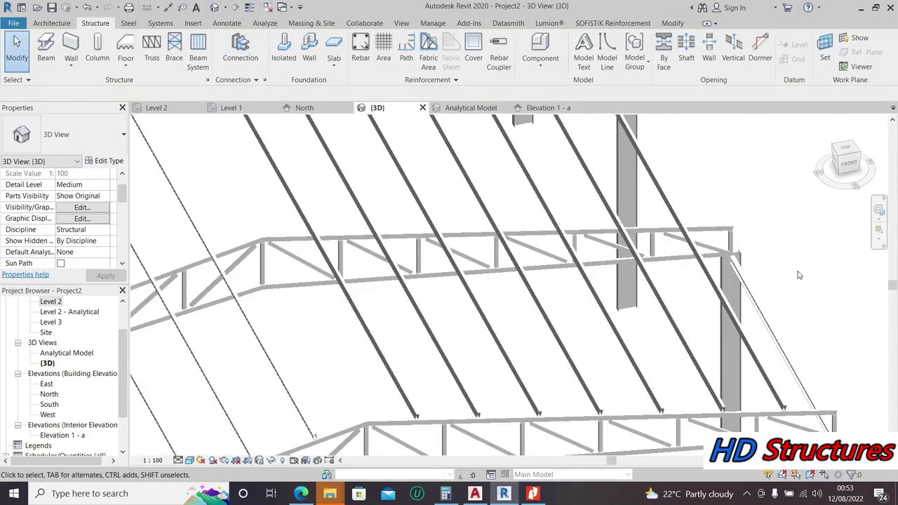
scroll(798, 275, "up", 4)
left_click(712, 355)
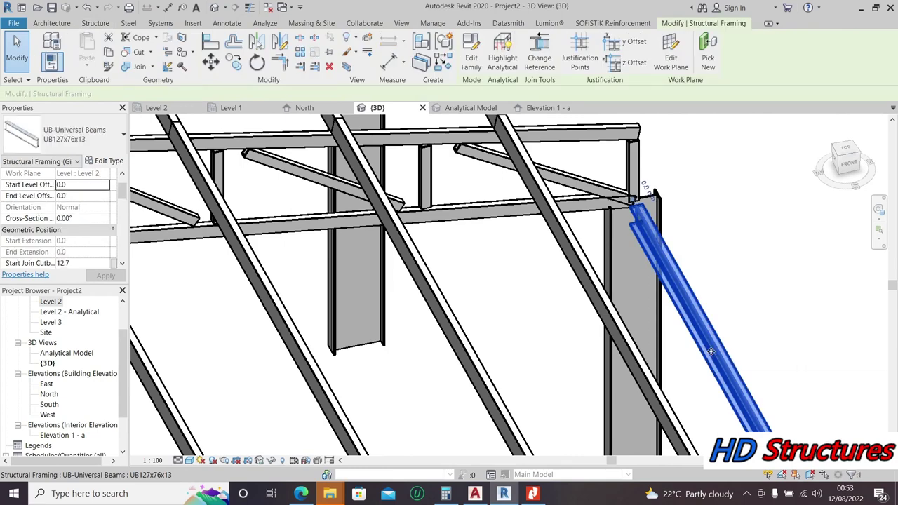
left_click(172, 109)
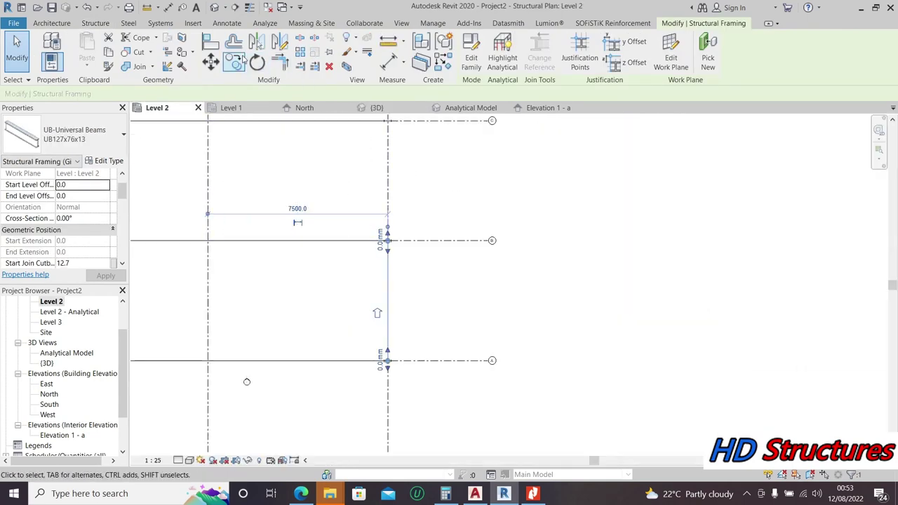
Step: Copy the edge beam from grid A's end onto grid B
left_click(235, 60)
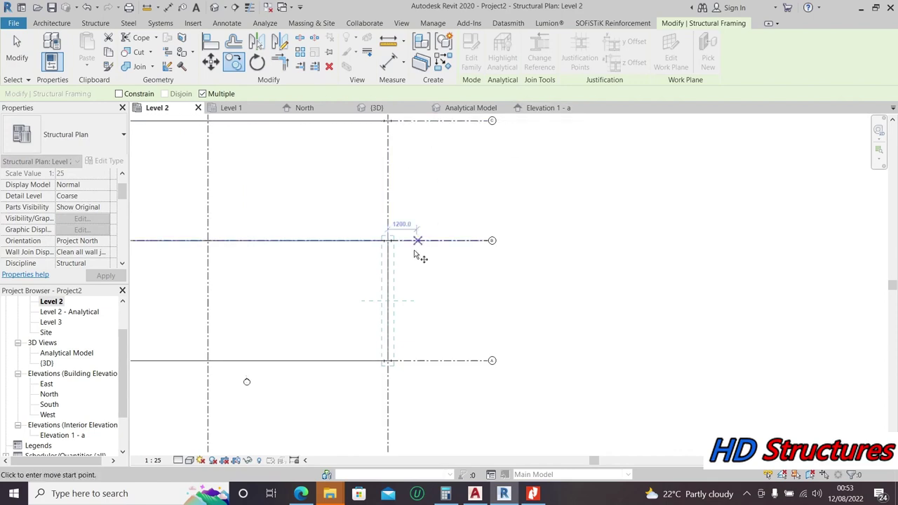
scroll(495, 371, "up", 4)
left_click(483, 334)
scroll(481, 351, "down", 3)
scroll(487, 329, "up", 4)
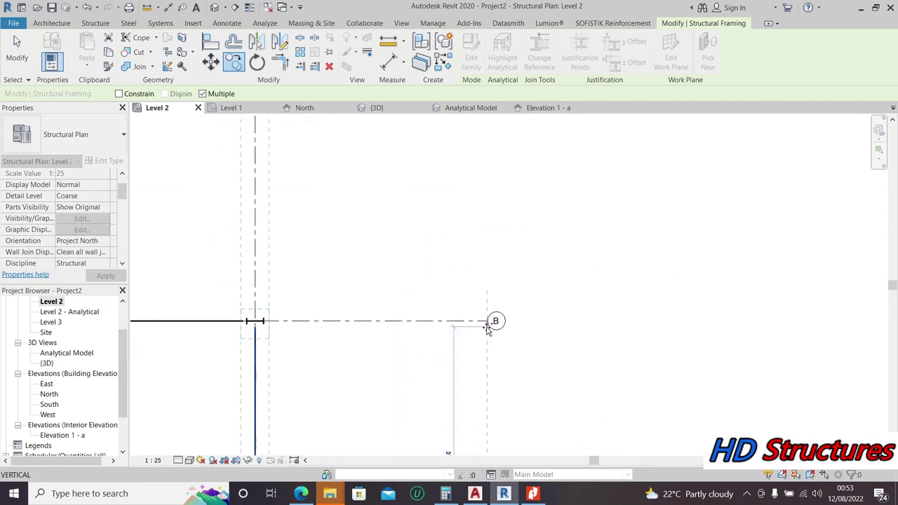
left_click(491, 321)
scroll(491, 321, "down", 3)
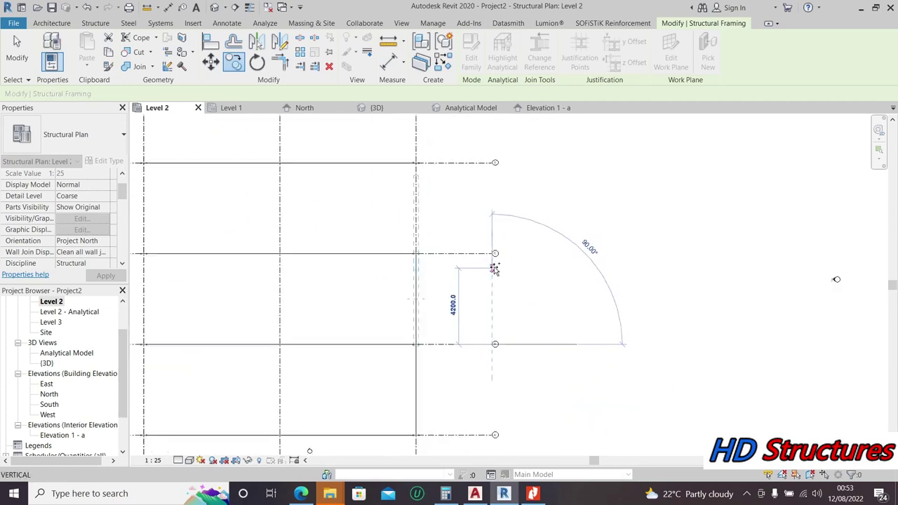
scroll(493, 244, "up", 3)
Step: Place further edge beam copies at grids C, D and E, then check the frame in 3D
left_click(493, 244)
scroll(493, 244, "down", 3)
scroll(477, 207, "up", 4)
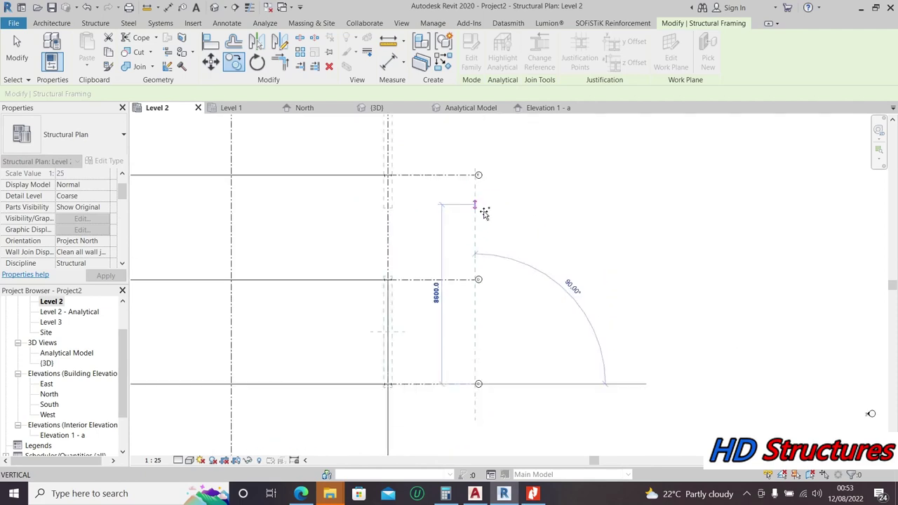
left_click(474, 322)
scroll(474, 322, "down", 3)
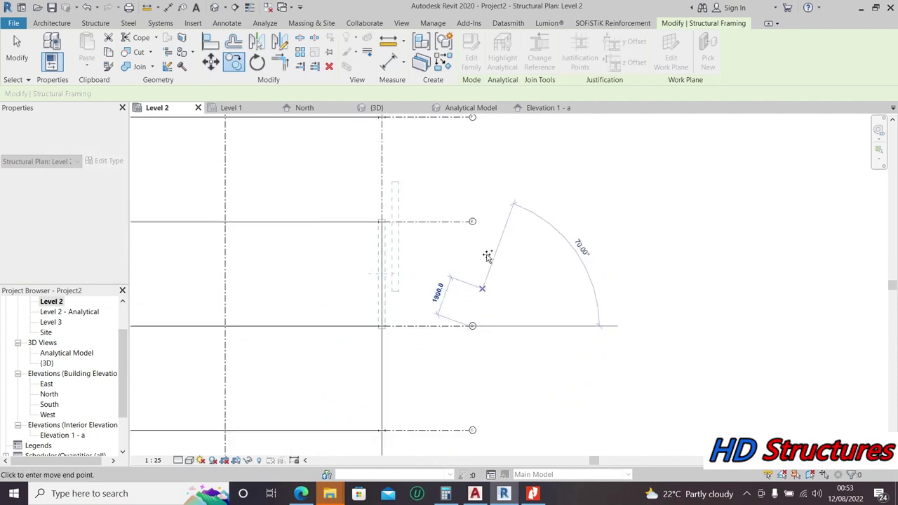
scroll(466, 237, "up", 3)
left_click(466, 237)
scroll(421, 376, "down", 4)
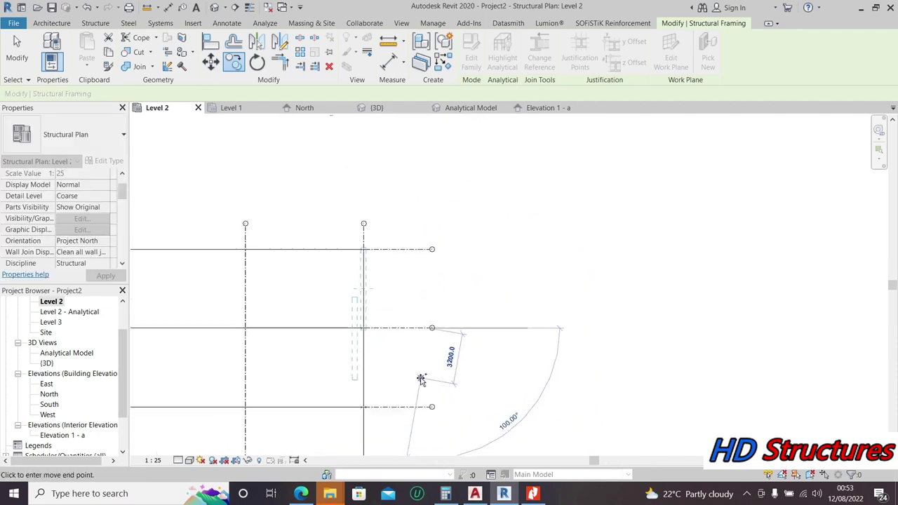
scroll(467, 259, "down", 3)
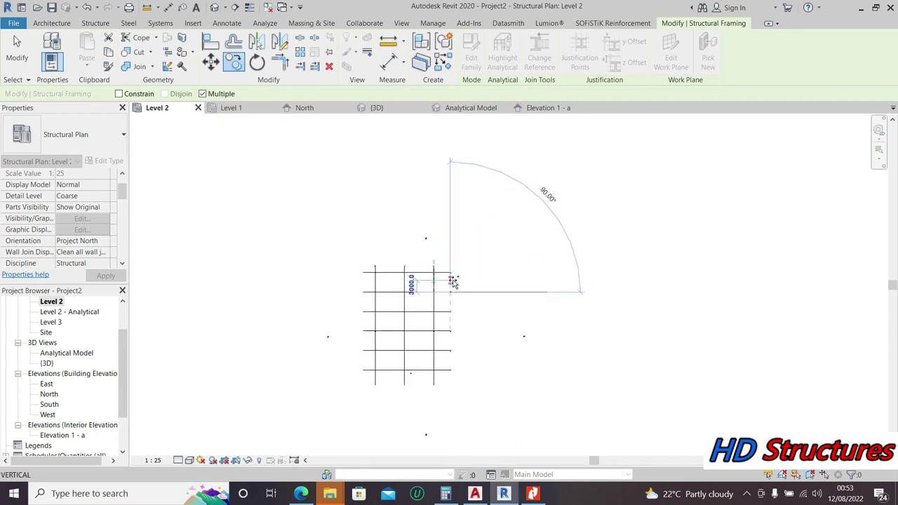
key("Escape")
key("Escape")
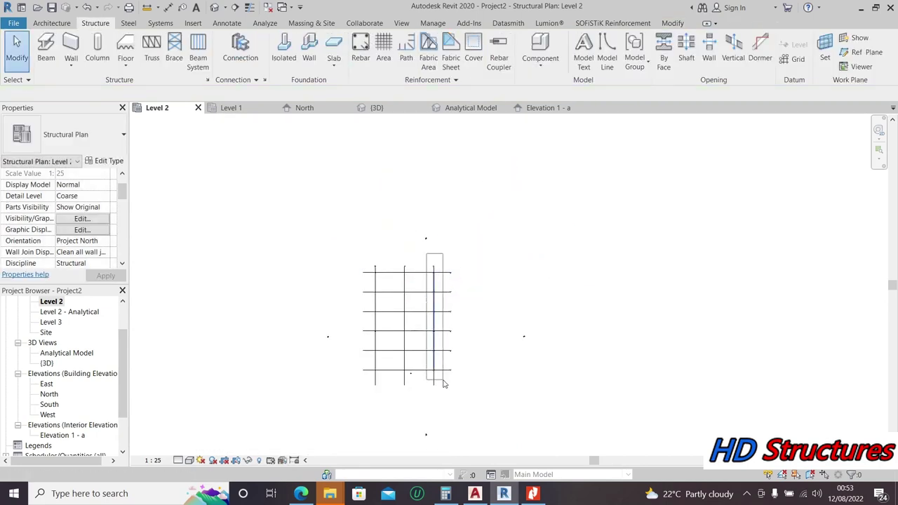
scroll(446, 357, "up", 4)
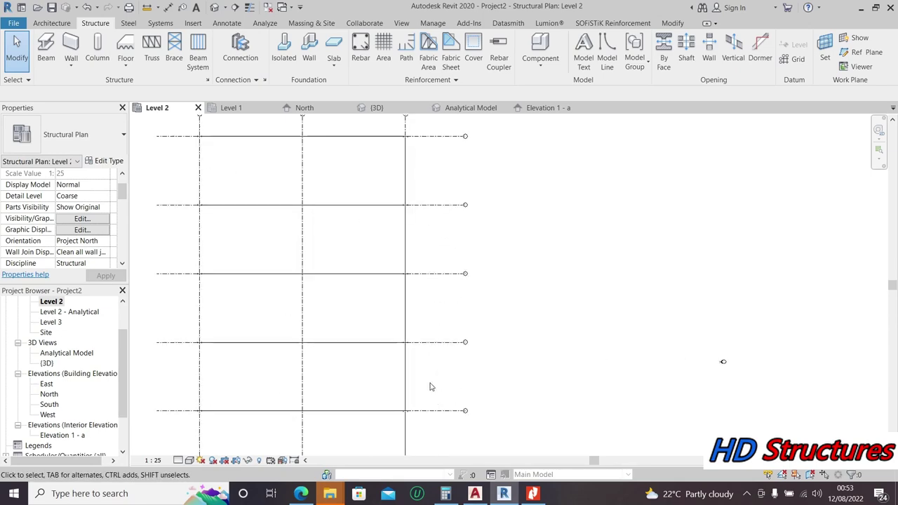
left_click(214, 7)
Step: Orbit the 3D frame to bring the edge beams into view
scroll(473, 252, "down", 5)
left_click(878, 213)
left_click_drag(732, 277, 449, 317)
scroll(432, 314, "up", 6)
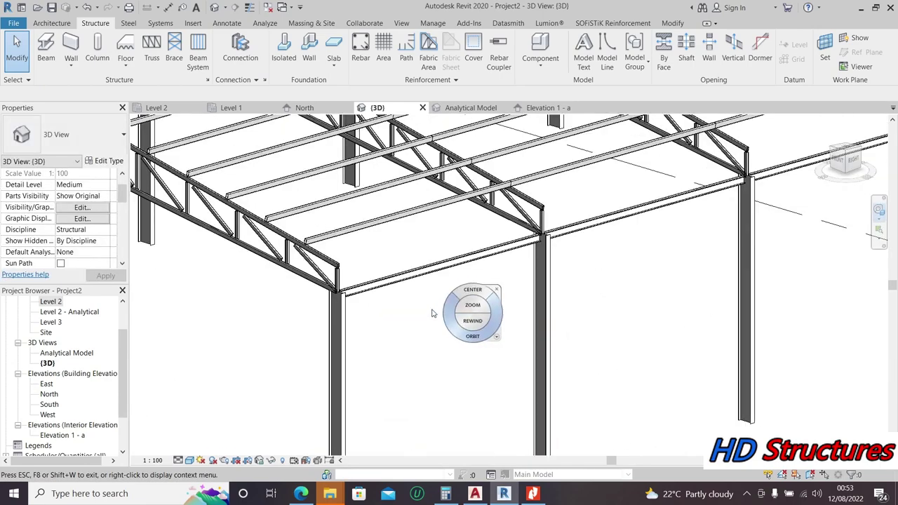
scroll(378, 280, "up", 2)
scroll(379, 281, "down", 3)
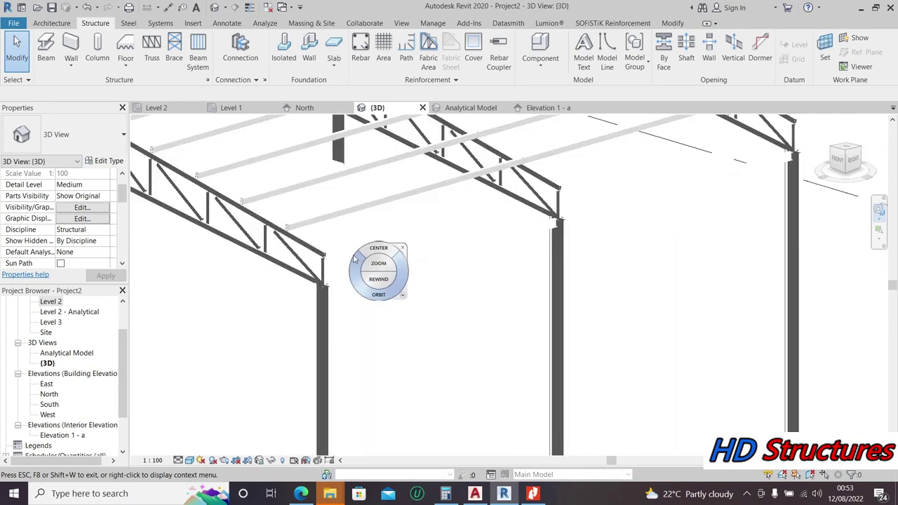
scroll(379, 280, "up", 2)
key("Escape")
Step: Select all UB127x76x13 edge beam instances in the entire project, then open Level 2
left_click(377, 274)
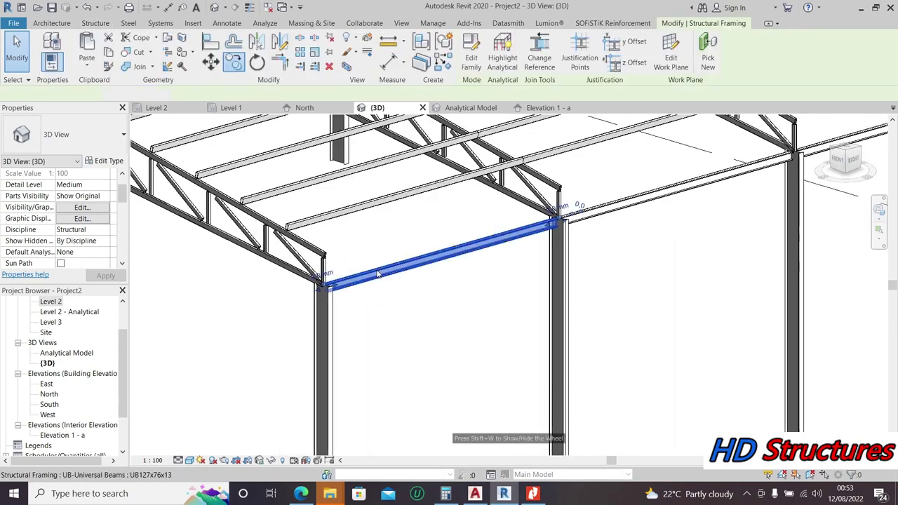
right_click(377, 274)
mouse_move(503, 339)
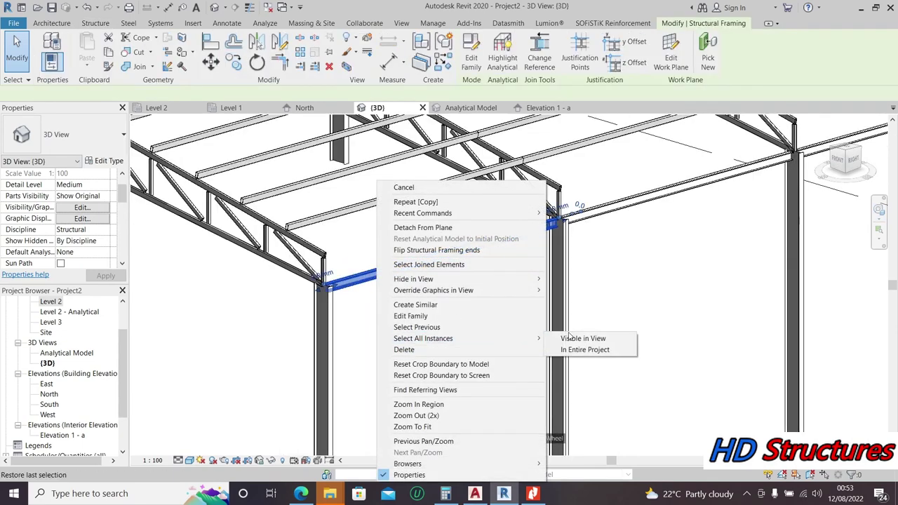
left_click(585, 352)
scroll(501, 339, "down", 2)
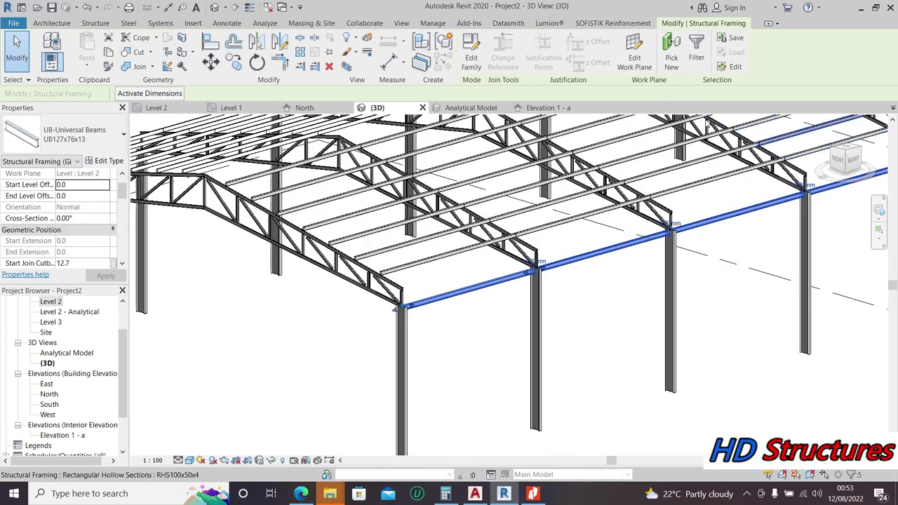
left_click(169, 109)
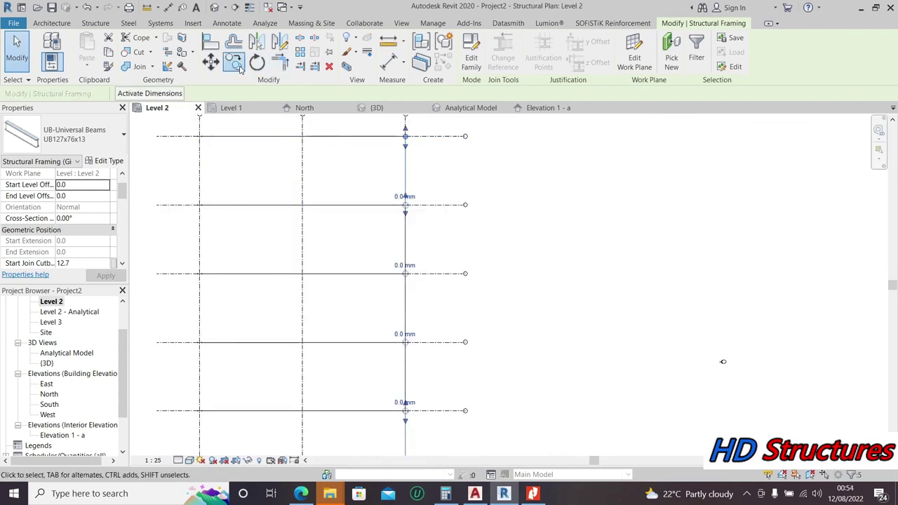
left_click(235, 63)
scroll(456, 330, "down", 2)
scroll(461, 356, "up", 6)
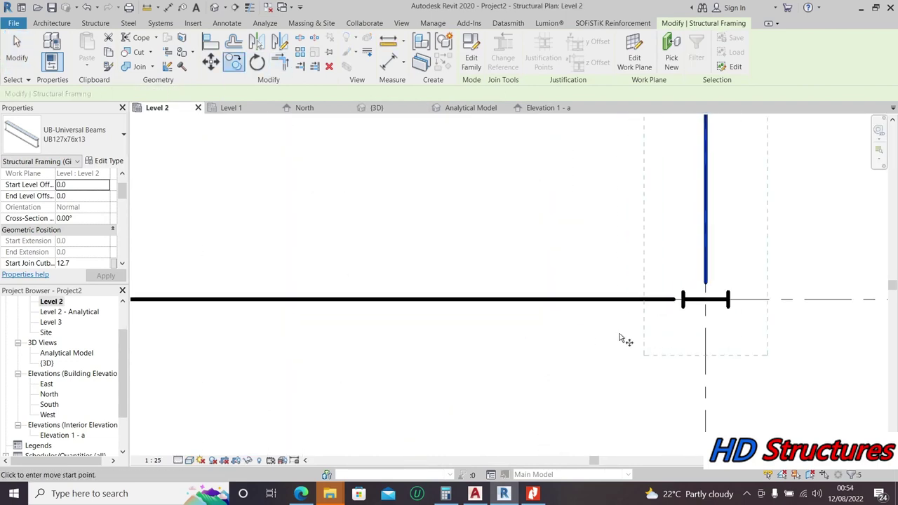
scroll(734, 295, "up", 1)
scroll(736, 287, "up", 5)
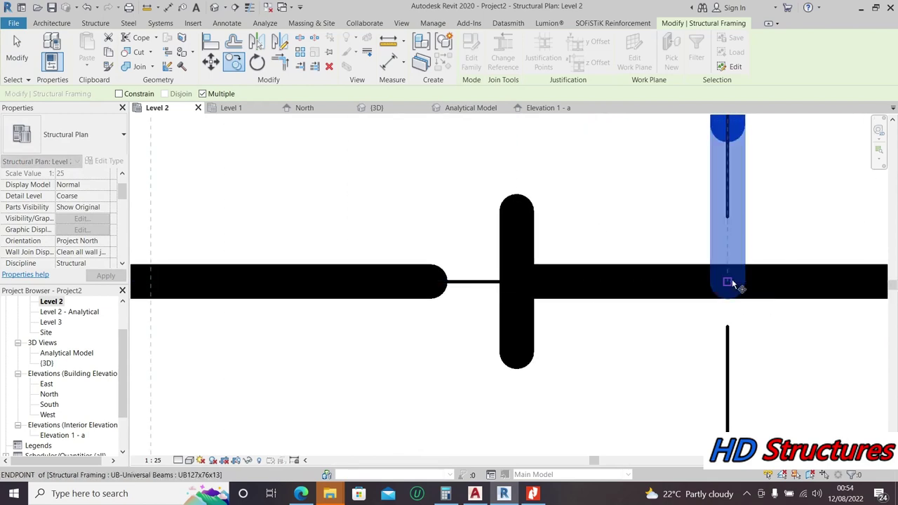
left_click(730, 281)
scroll(785, 323, "down", 5)
scroll(737, 301, "down", 4)
scroll(652, 310, "up", 6)
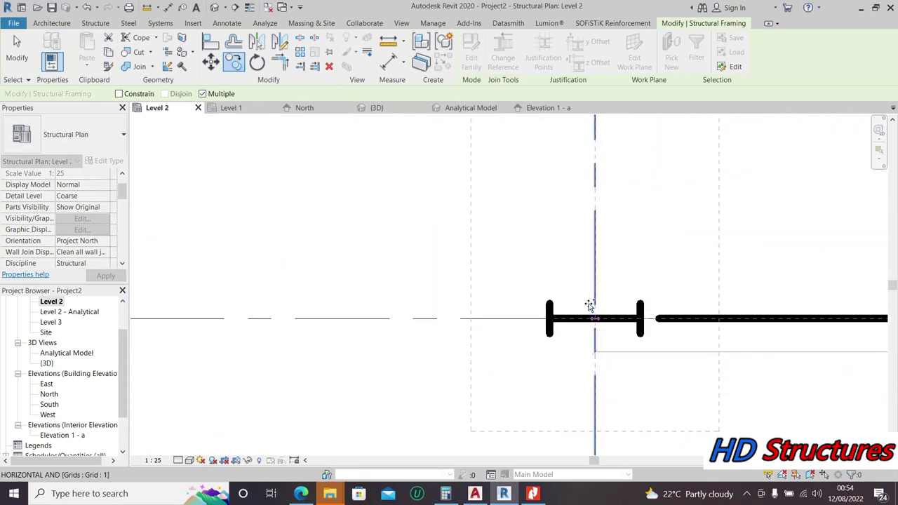
scroll(591, 296, "up", 3)
left_click(604, 337)
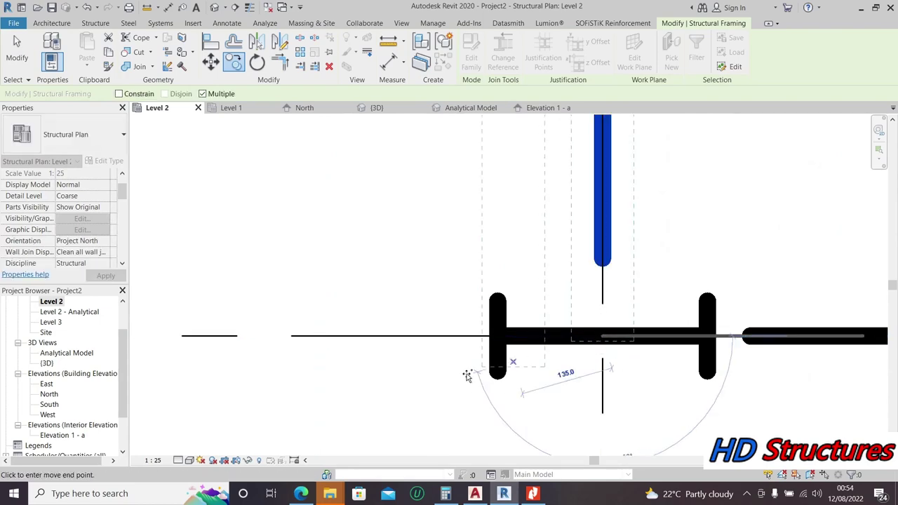
scroll(381, 311, "down", 5)
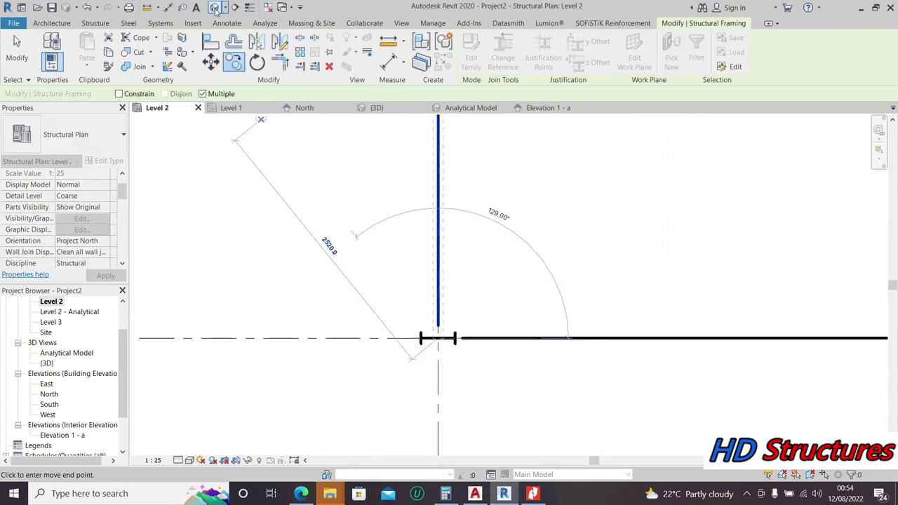
left_click(215, 7)
scroll(803, 193, "down", 5)
middle_click_drag(804, 193, 409, 315, "shift")
left_click_drag(436, 302, 484, 293)
mouse_move(575, 226)
left_mouse_down()
mouse_move(577, 211)
mouse_move(401, 261)
mouse_move(375, 235)
mouse_move(648, 222)
mouse_move(492, 265)
left_mouse_up()
left_click_drag(314, 273, 631, 406)
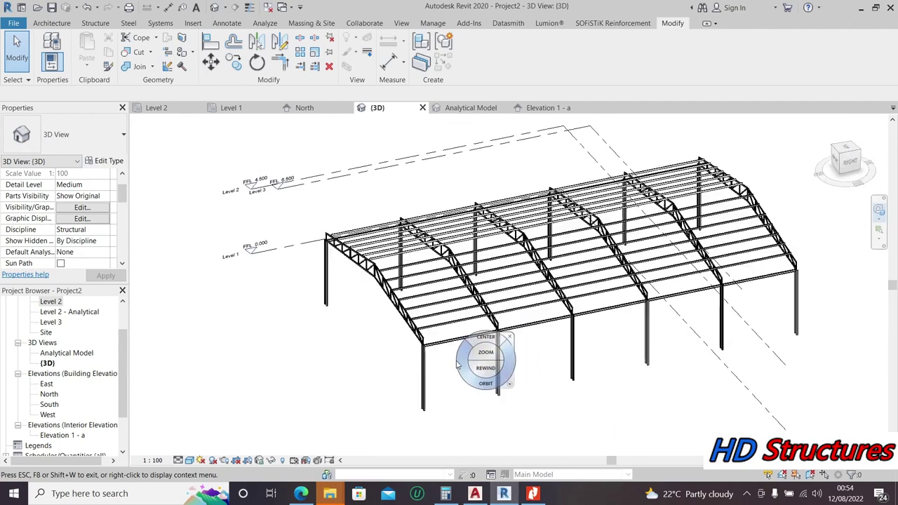
scroll(460, 365, "up", 2)
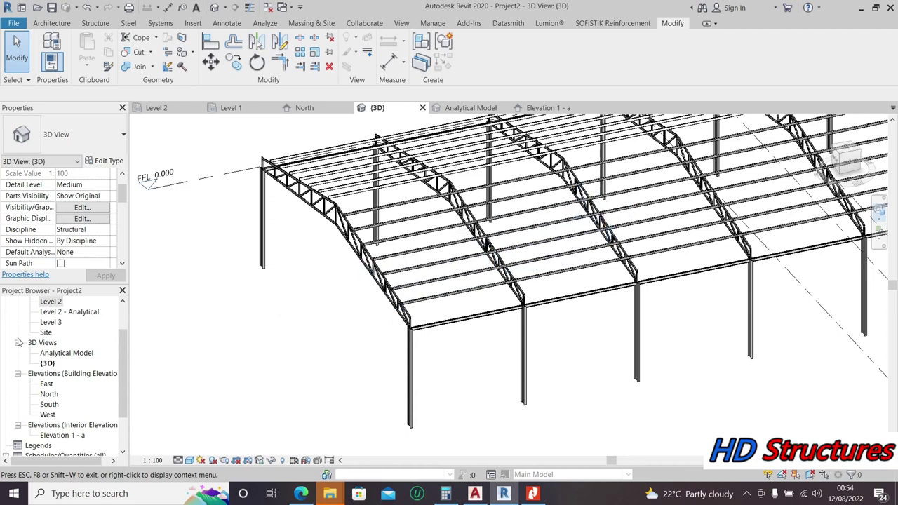
left_click(70, 312)
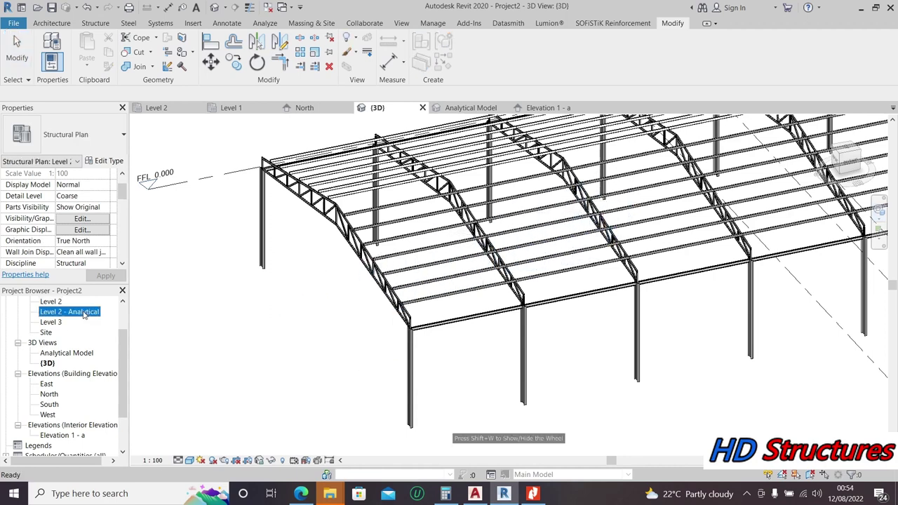
double_click(66, 352)
Step: Orbit and reframe the Analytical Model view to inspect the colour-coded trusses, purlins and columns
scroll(377, 253, "down", 3)
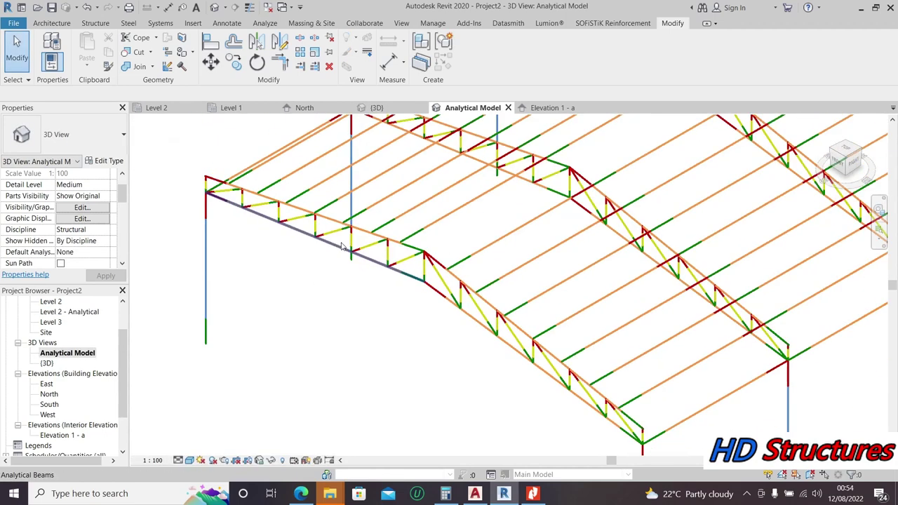
scroll(377, 252, "down", 2)
right_click(704, 127)
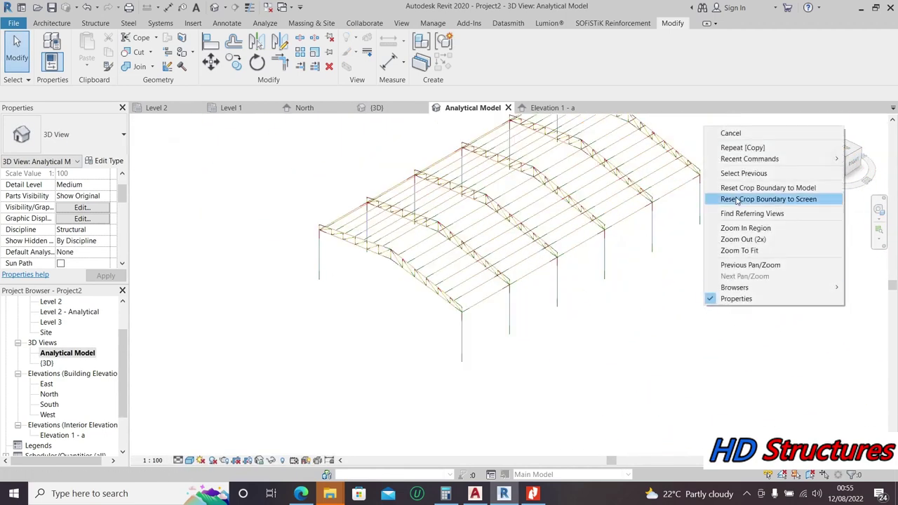
left_click(661, 259)
left_click(878, 209)
left_click_drag(544, 270, 512, 298)
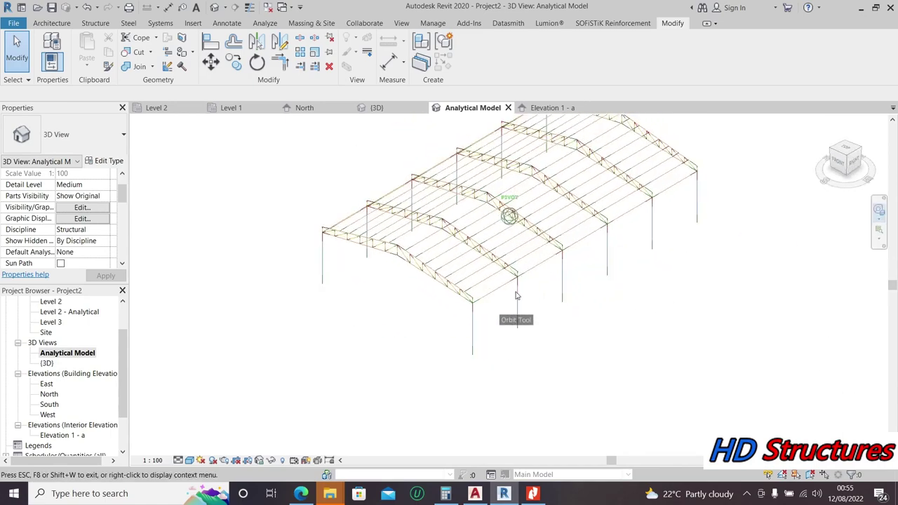
scroll(512, 298, "up", 3)
left_click_drag(491, 260, 301, 297)
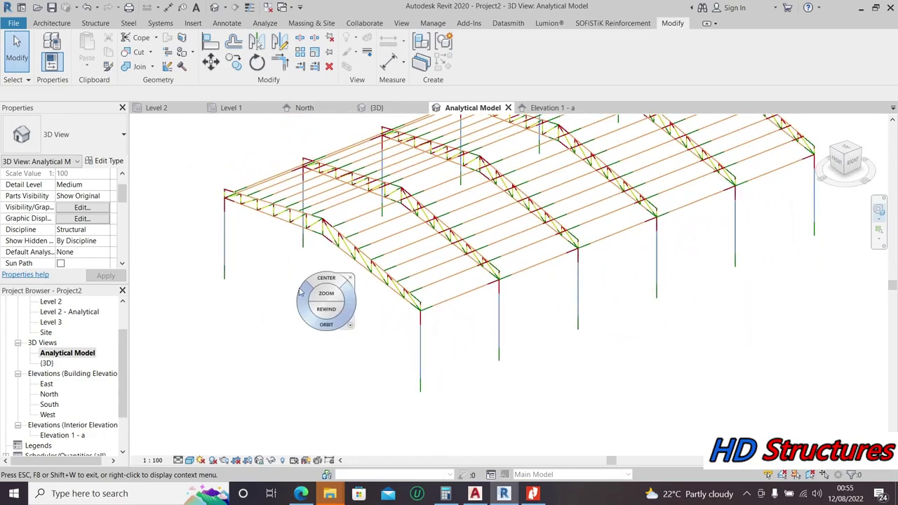
scroll(319, 297, "up", 5)
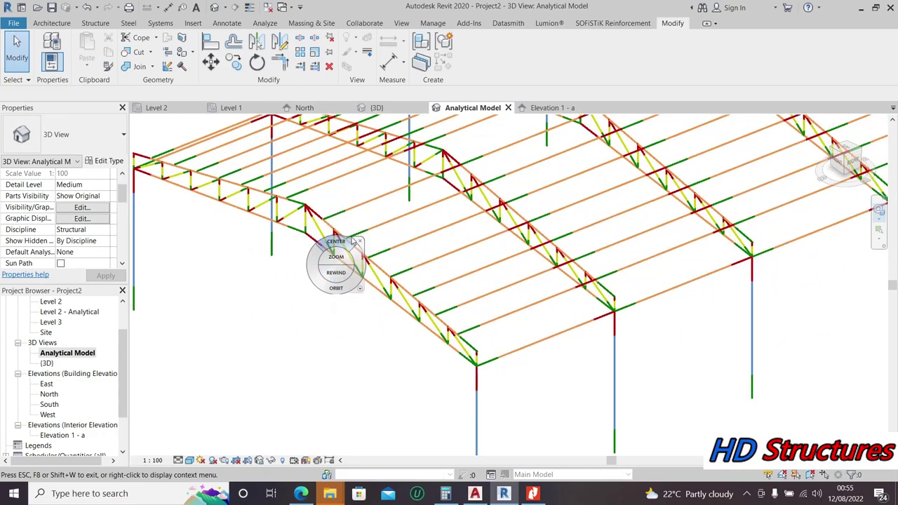
scroll(325, 299, "down", 4)
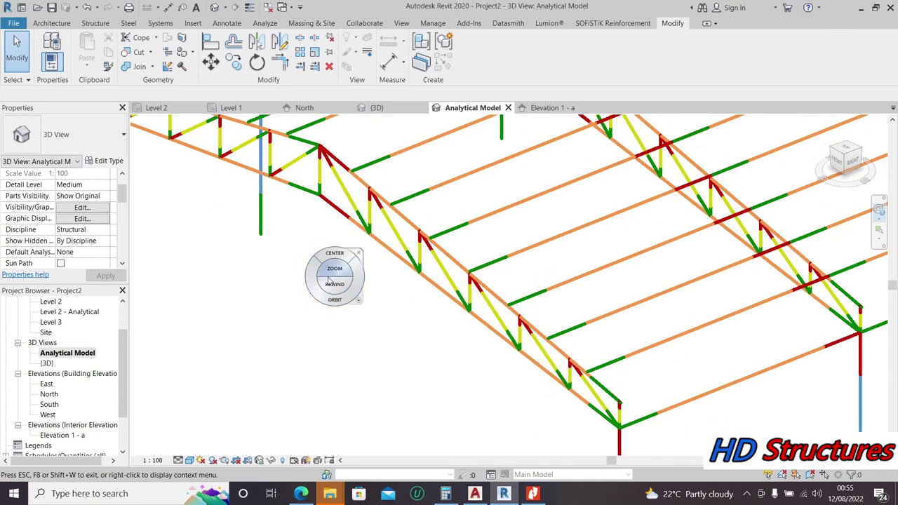
left_click(748, 493)
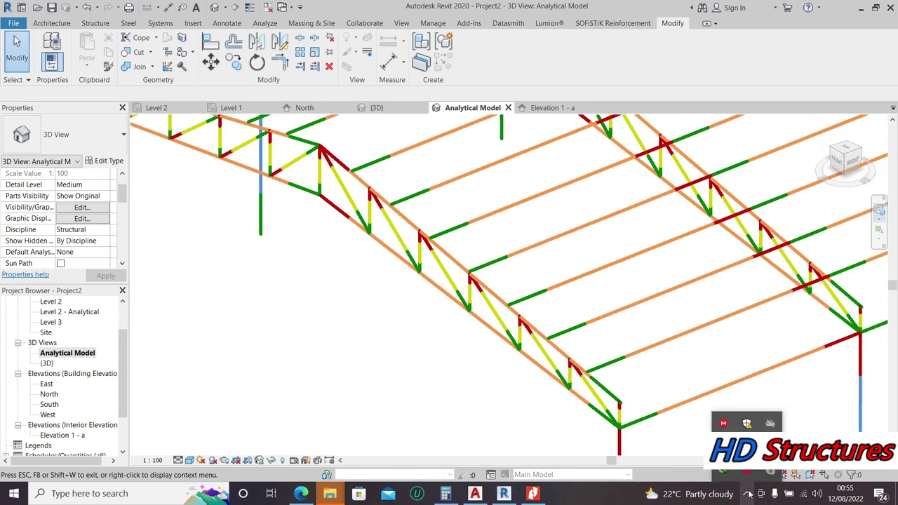